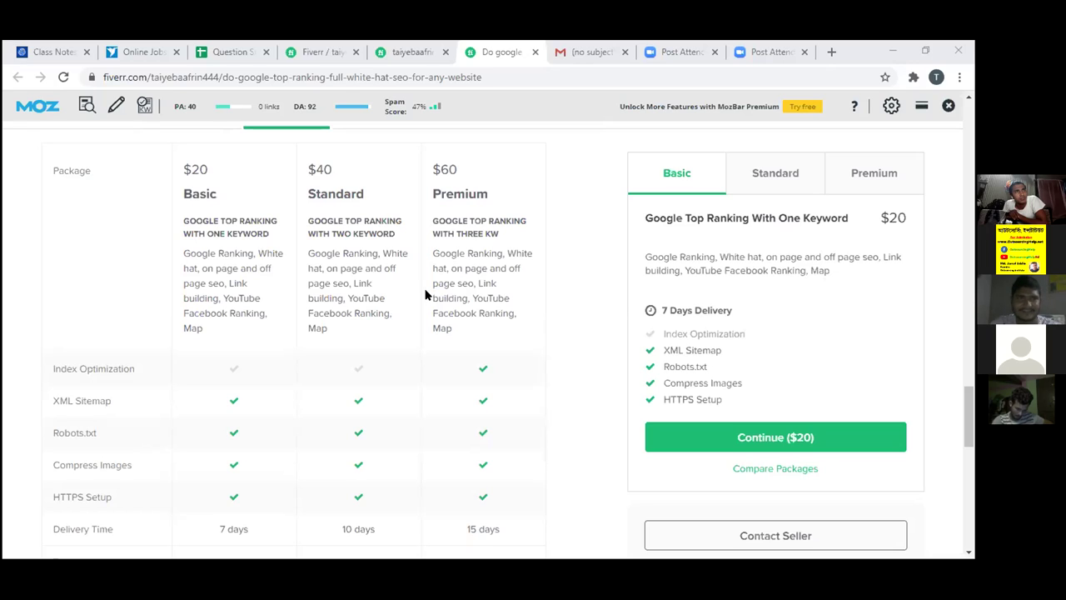
# - Review the Fiverr gig's Basic, Standard and Premium package comparison and its related tags
pyautogui.scroll(-1, 425, 295)
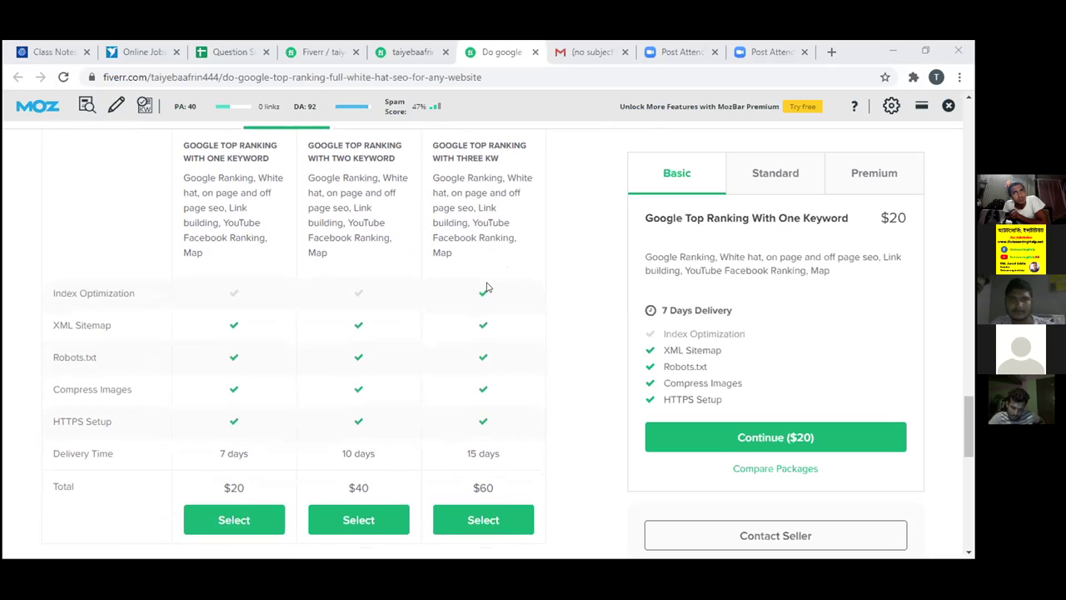
pyautogui.scroll(-4, 486, 287)
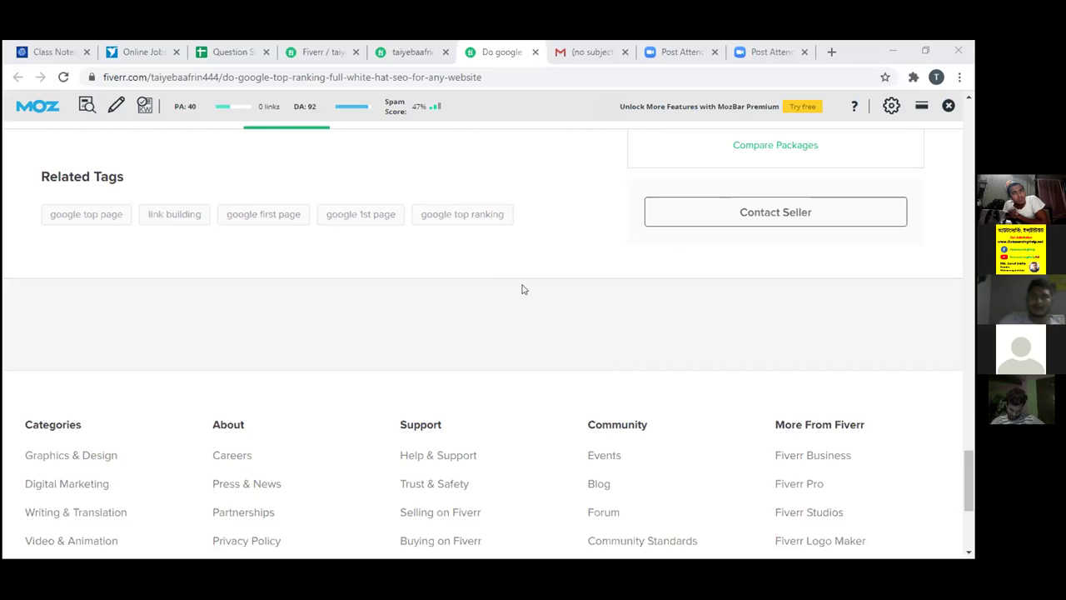
pyautogui.scroll(3, 523, 289)
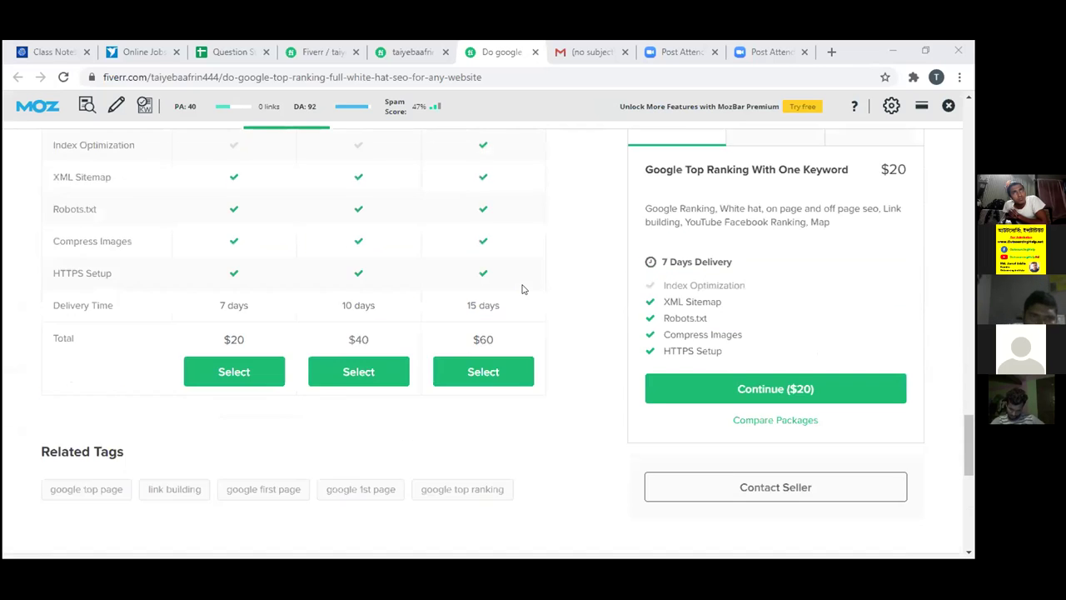
pyautogui.scroll(2, 523, 289)
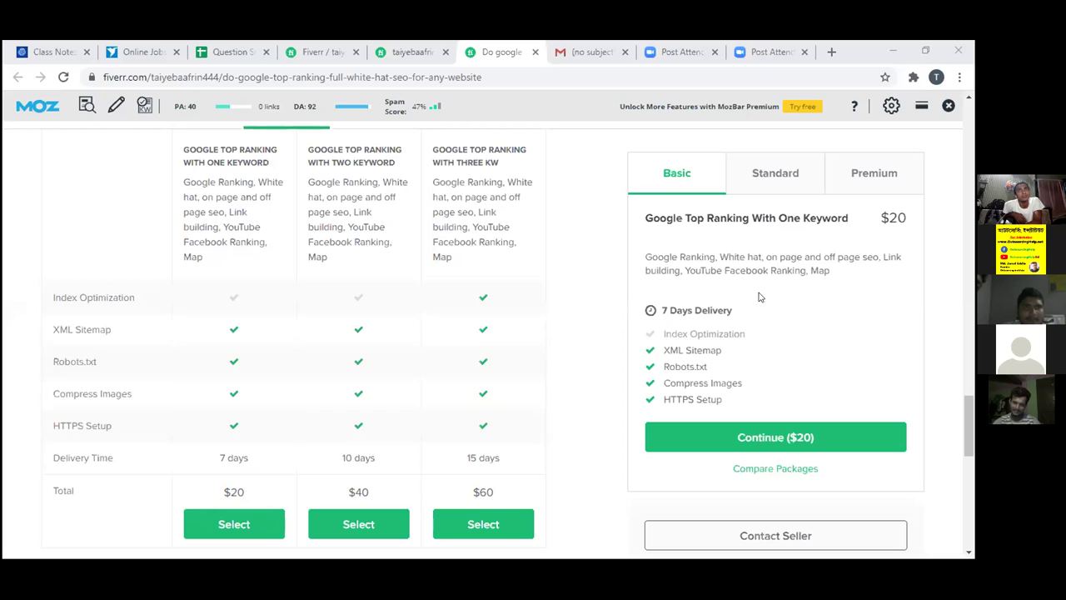
# - Open LinkedIn in a new browser tab and load a fresh home feed
pyautogui.click(830, 52)
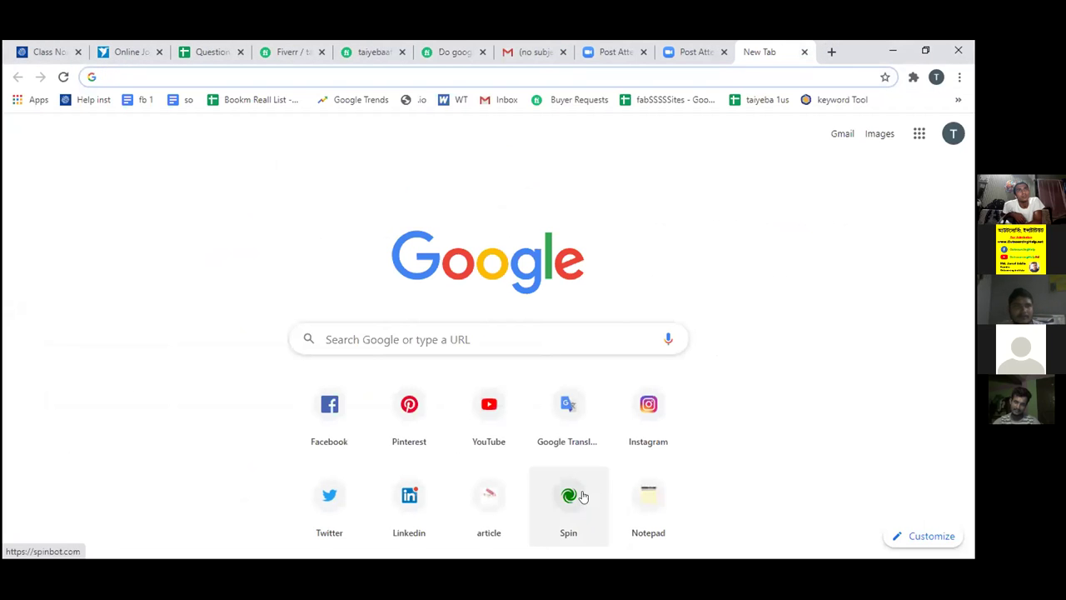
pyautogui.click(409, 496)
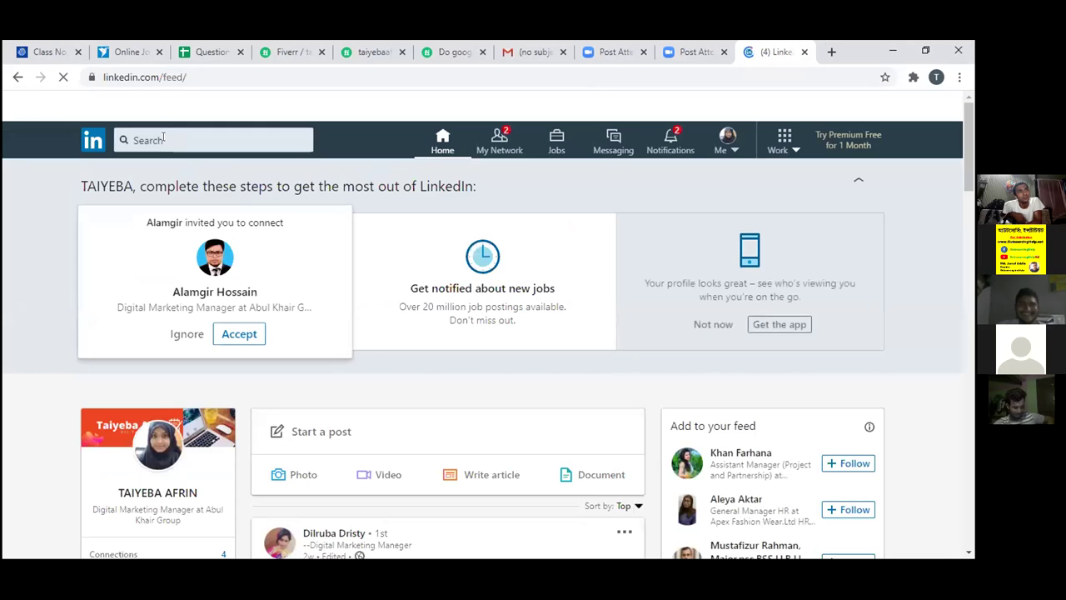
pyautogui.click(194, 138)
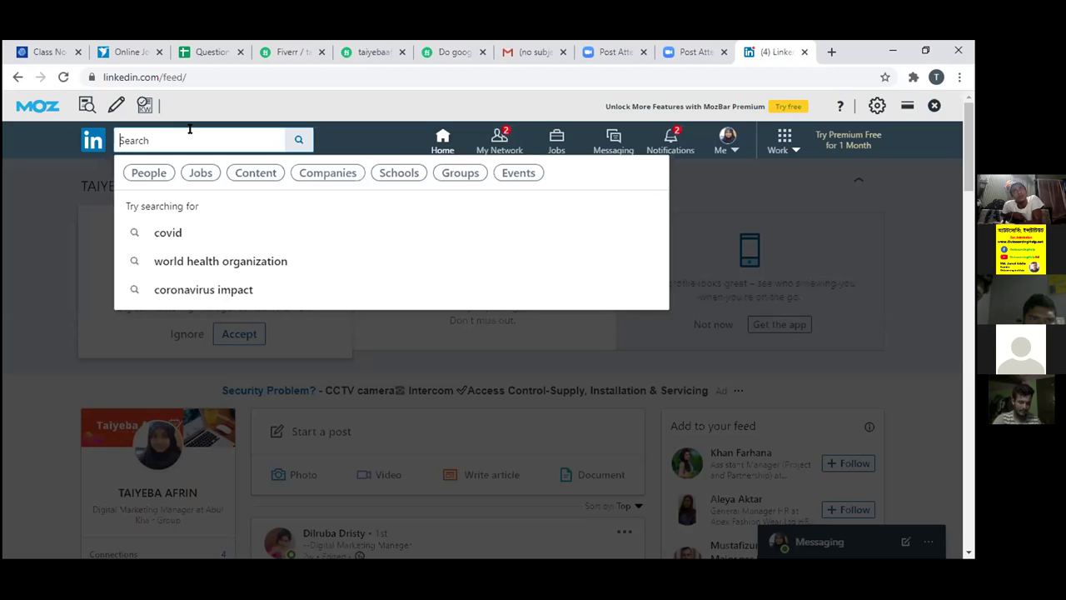
pyautogui.click(373, 103)
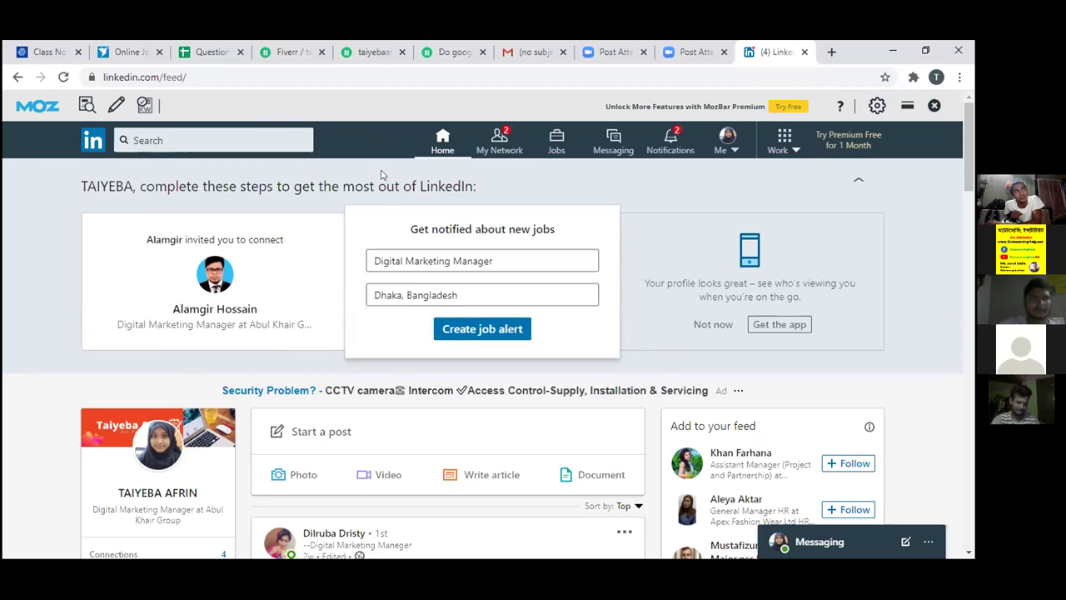
pyautogui.click(443, 138)
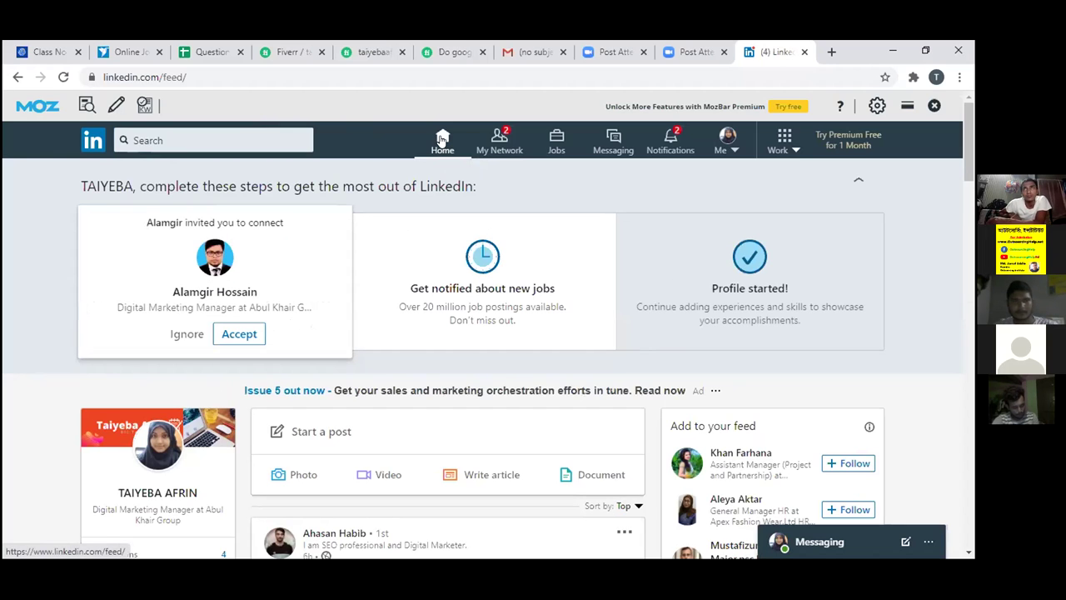
# - Open the followed hashtags from the home feed and continue to the suggestions for fresh perspectives to follow
pyautogui.scroll(-3, 253, 353)
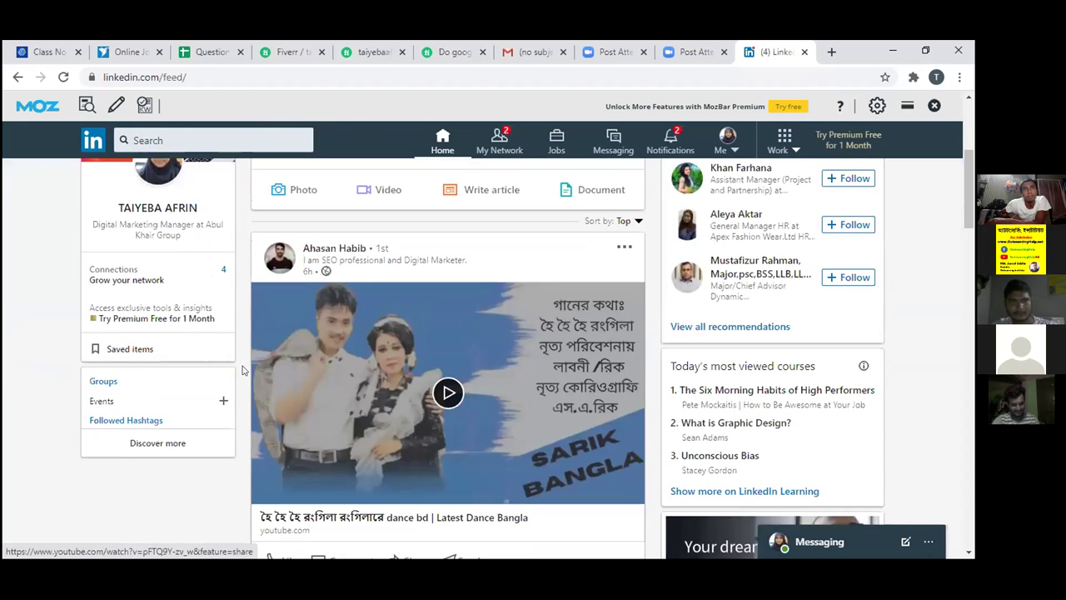
pyautogui.click(133, 421)
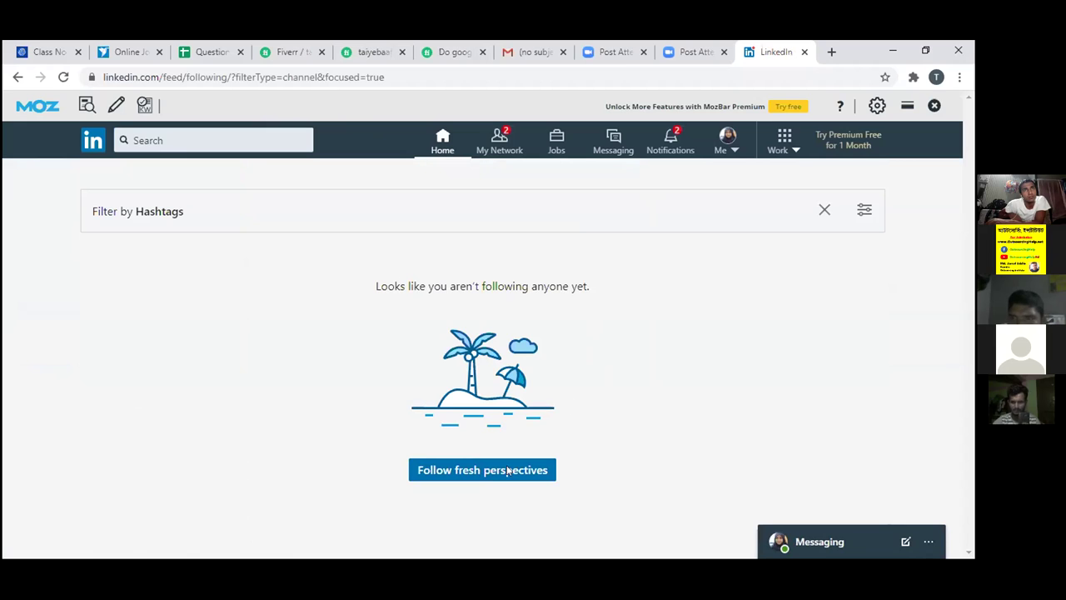
pyautogui.click(474, 472)
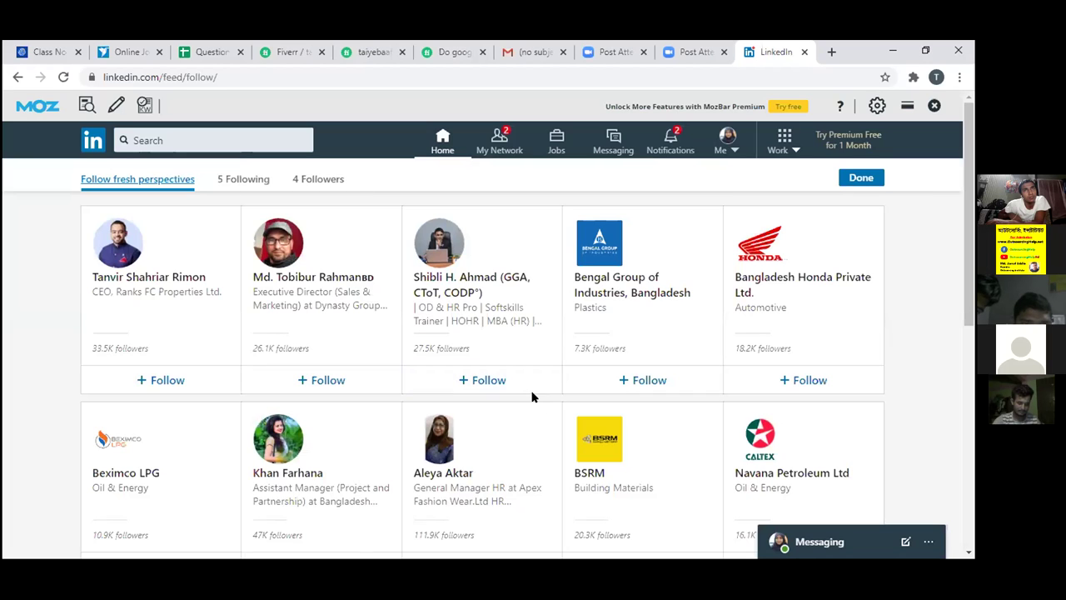
# - Examine the suggested people and companies to follow, looking for relevant company pages
pyautogui.scroll(-2, 539, 389)
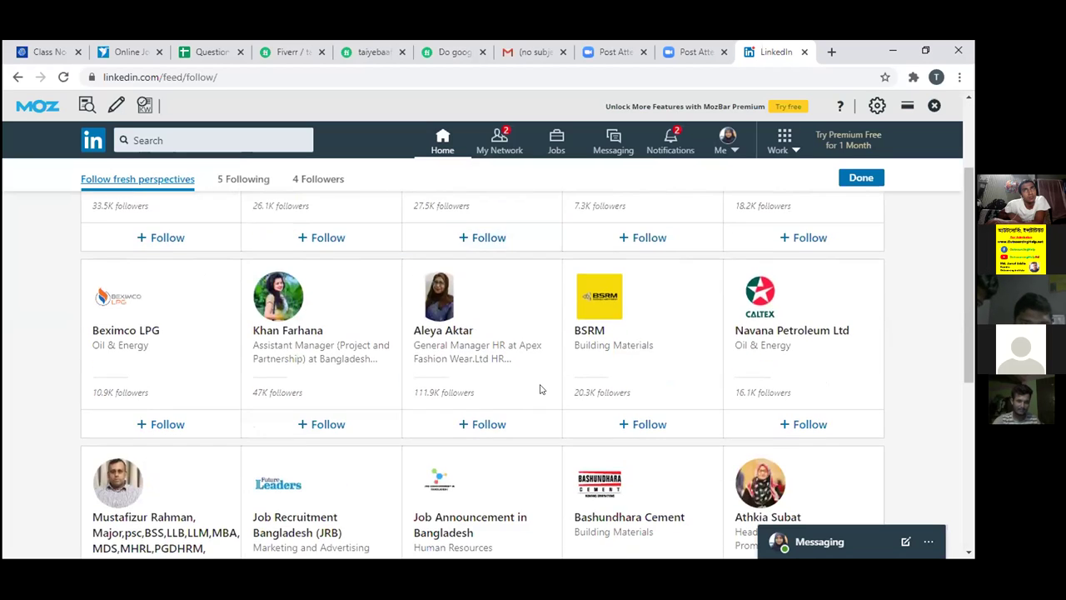
pyautogui.scroll(2, 541, 386)
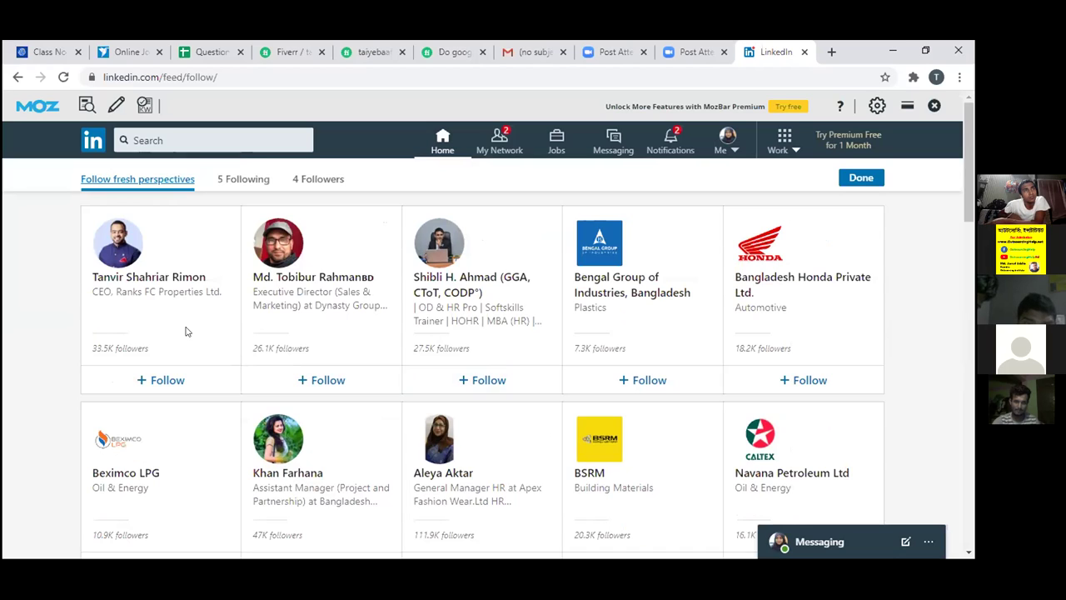
pyautogui.scroll(-5, 208, 325)
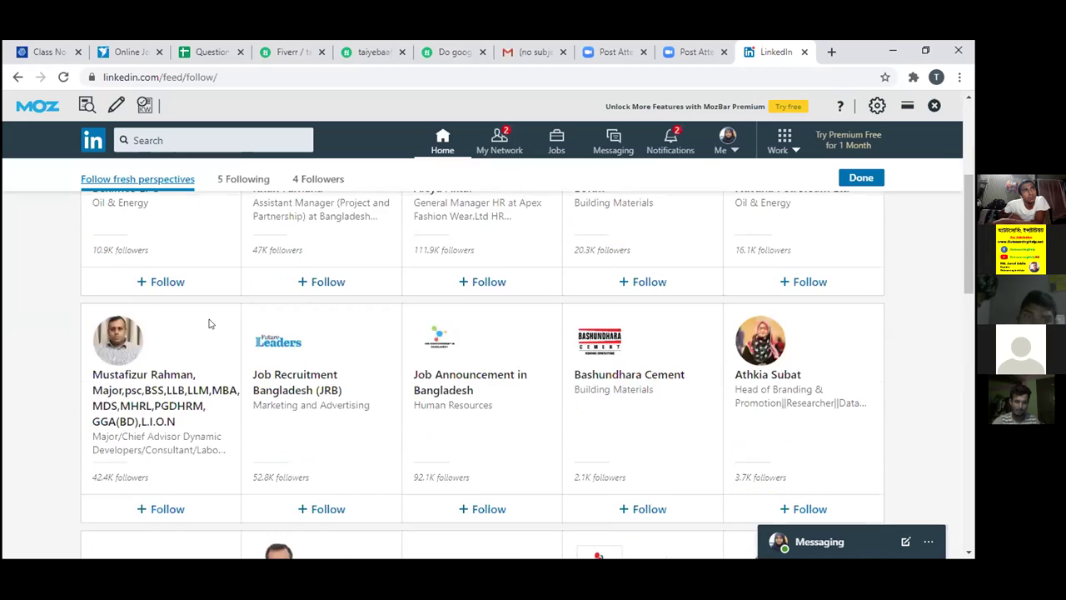
pyautogui.scroll(-3, 210, 323)
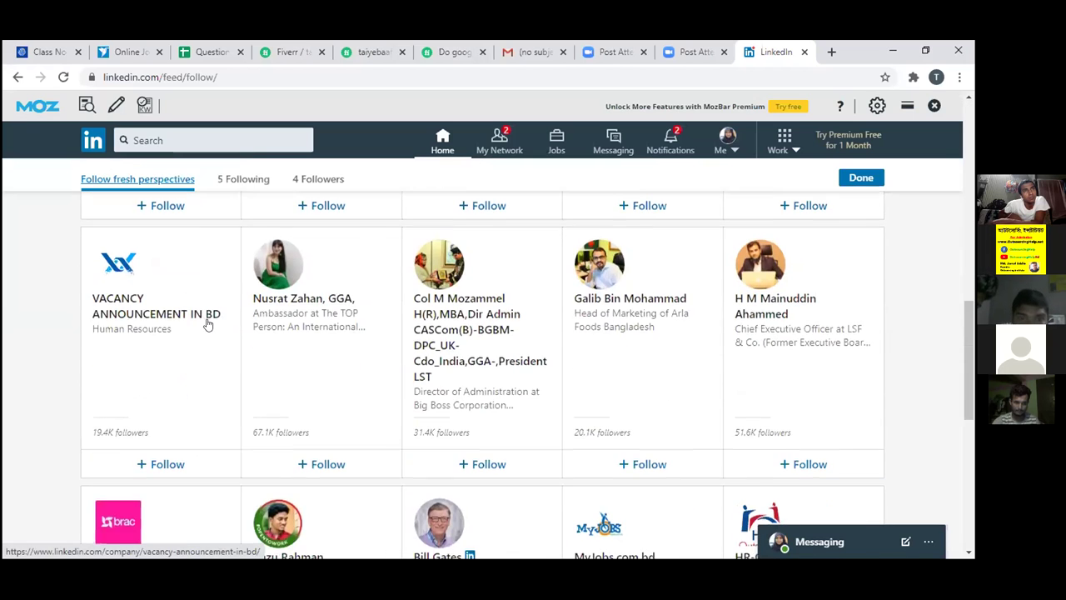
pyautogui.scroll(-3, 210, 324)
pyautogui.scroll(-3, 210, 323)
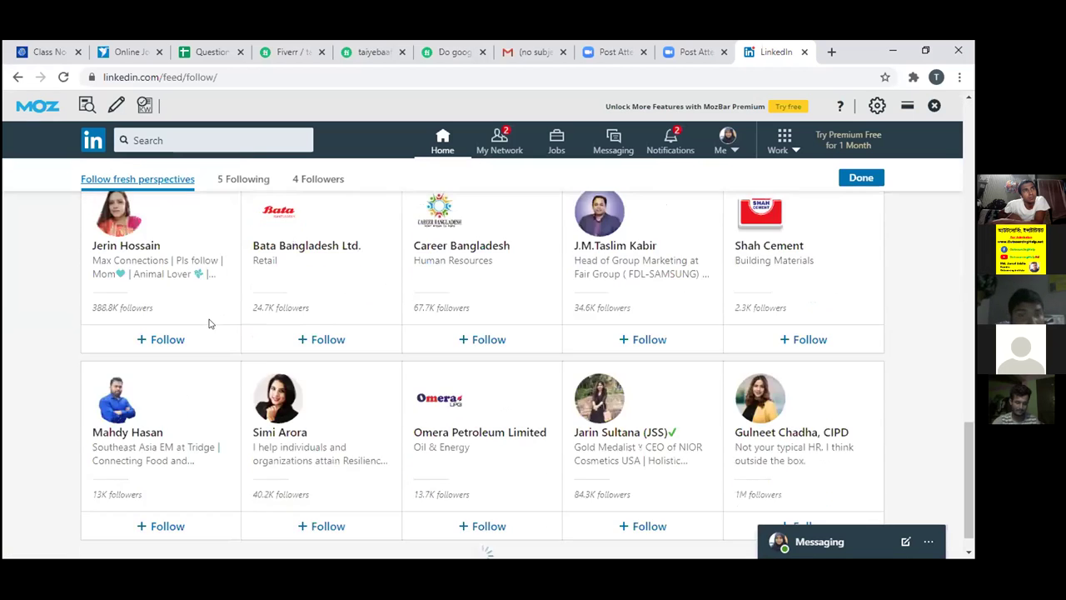
pyautogui.scroll(-3, 210, 324)
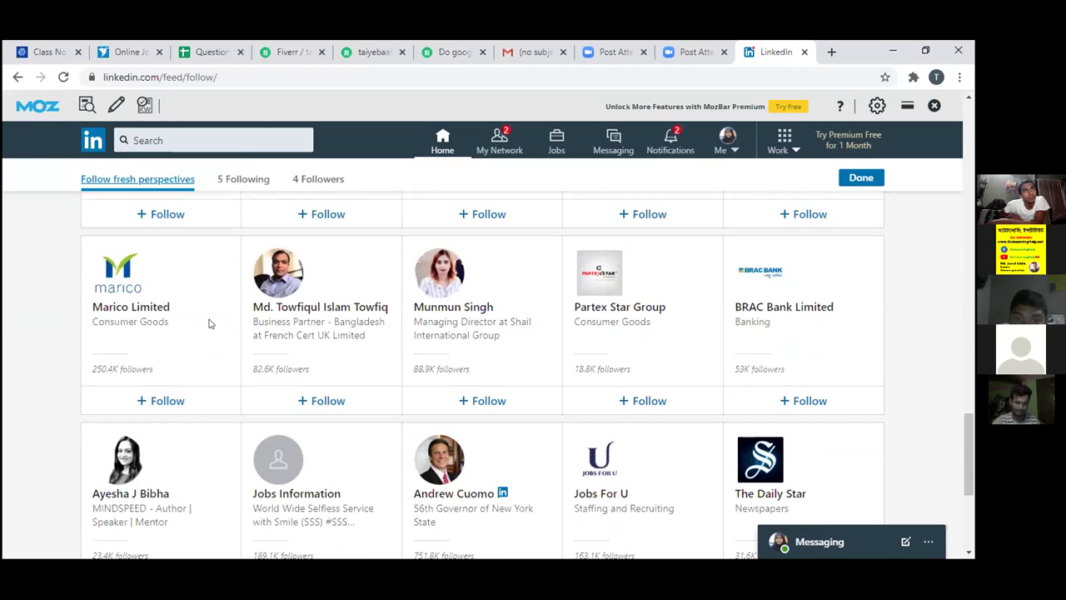
pyautogui.scroll(-3, 210, 323)
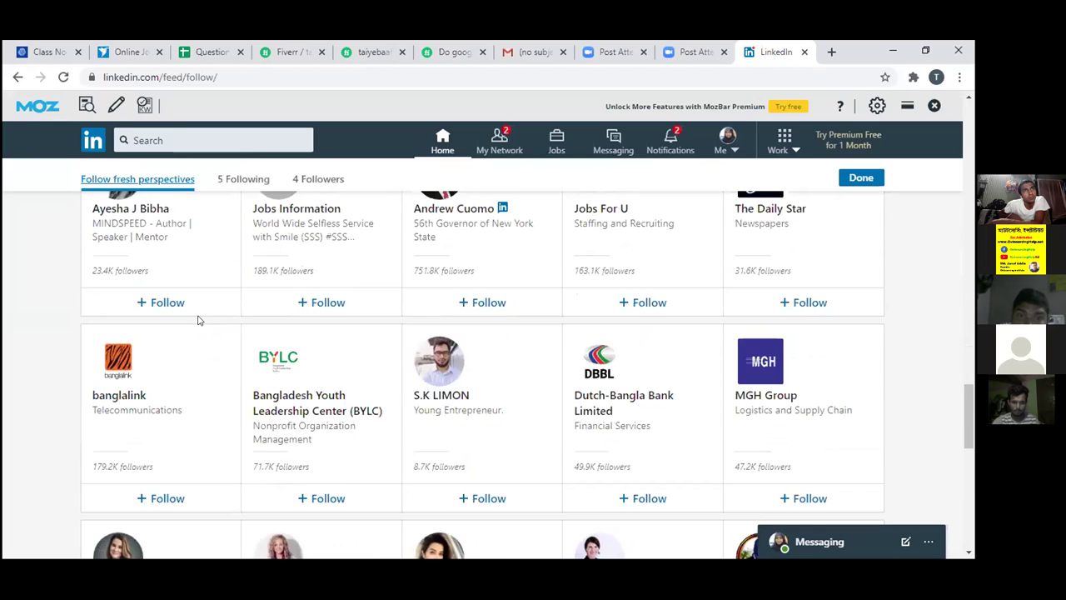
pyautogui.scroll(-2, 198, 321)
pyautogui.scroll(-3, 198, 313)
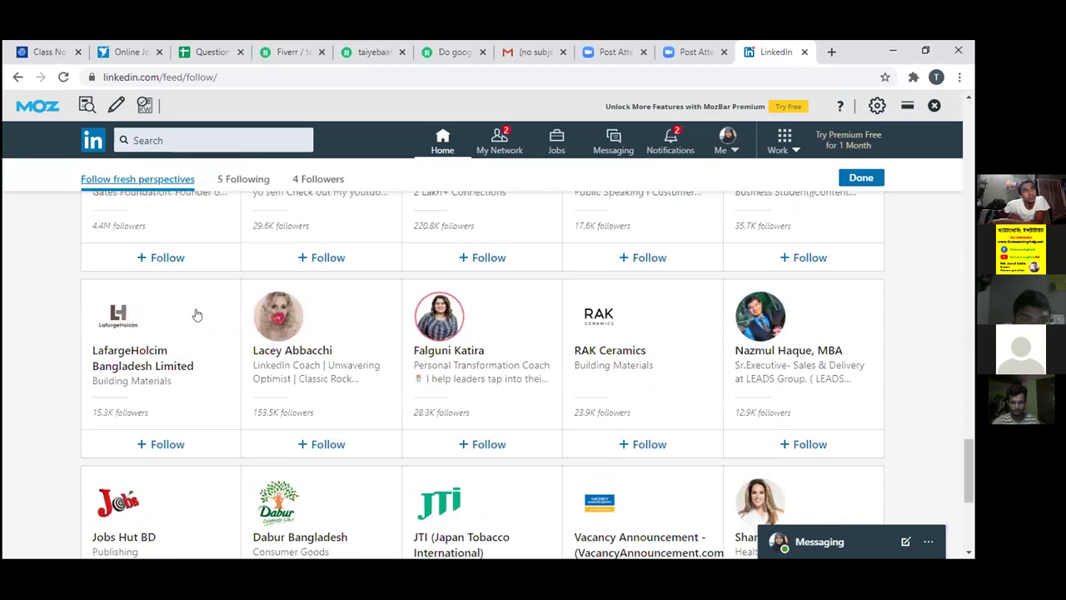
pyautogui.scroll(-2, 220, 355)
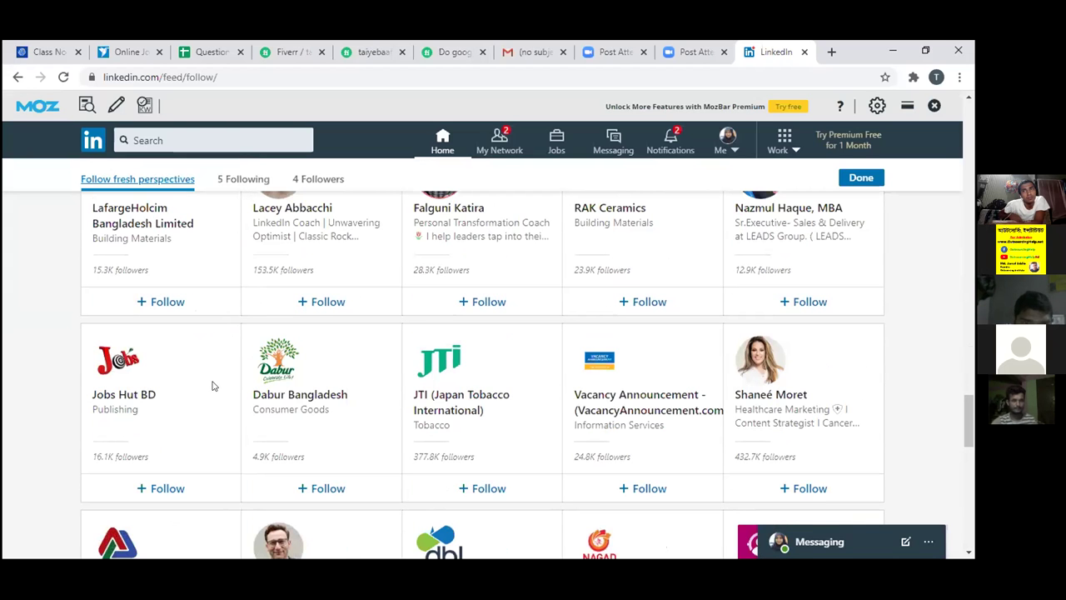
pyautogui.scroll(-1, 210, 367)
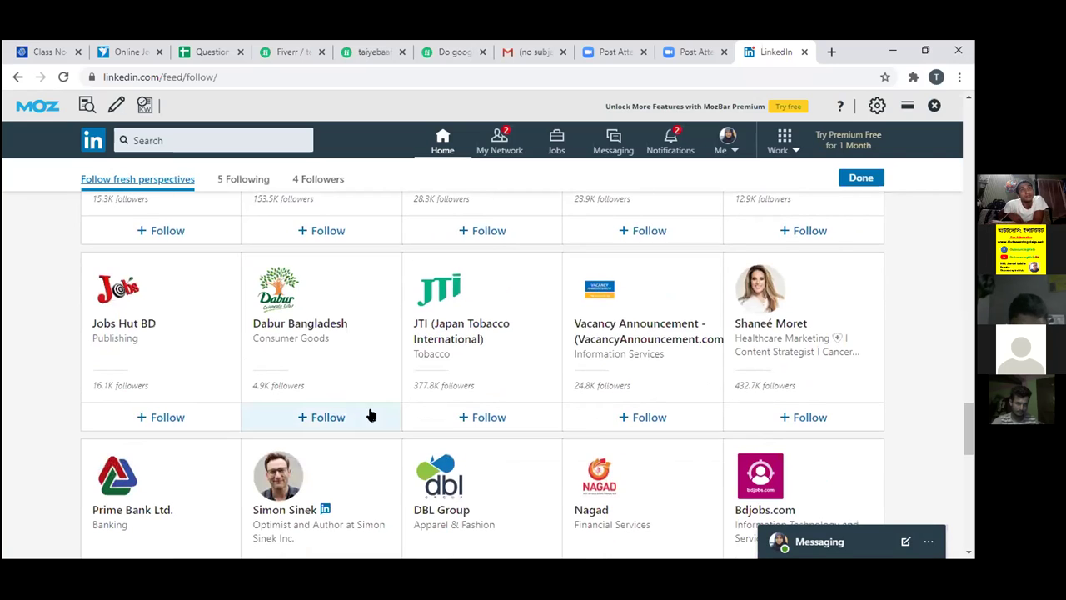
pyautogui.scroll(-2, 379, 376)
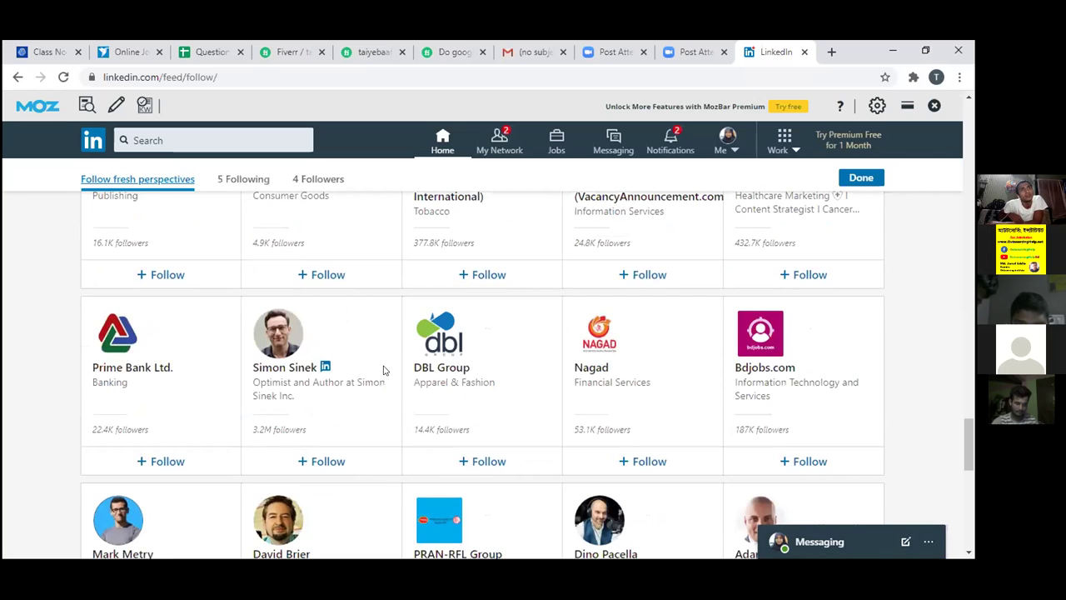
# - Follow the Dabur Bangladesh and DBL Group company pages in the suggestions
pyautogui.scroll(2, 372, 323)
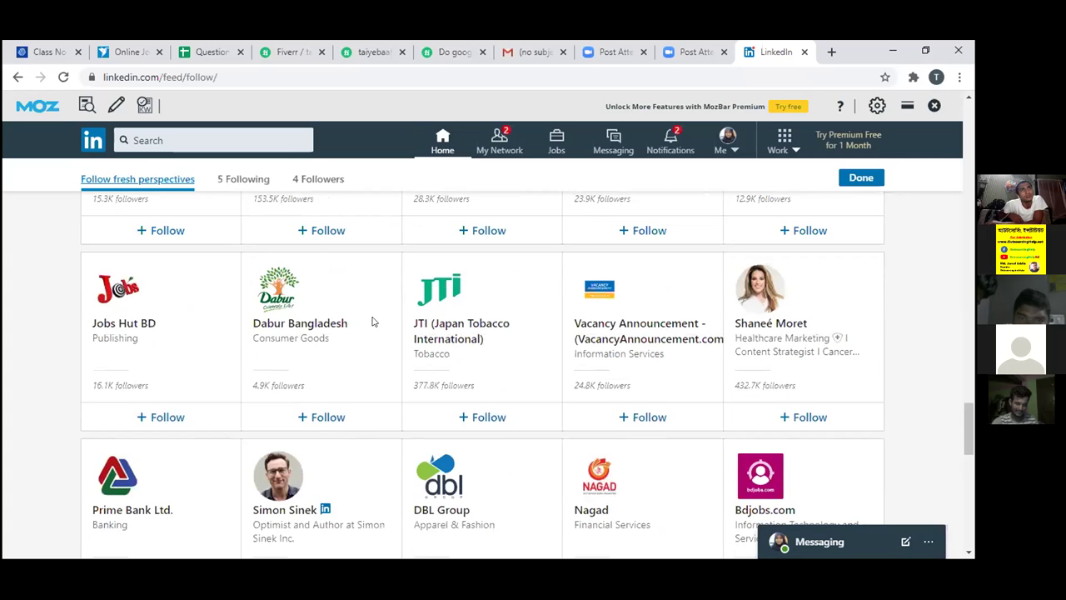
pyautogui.click(325, 415)
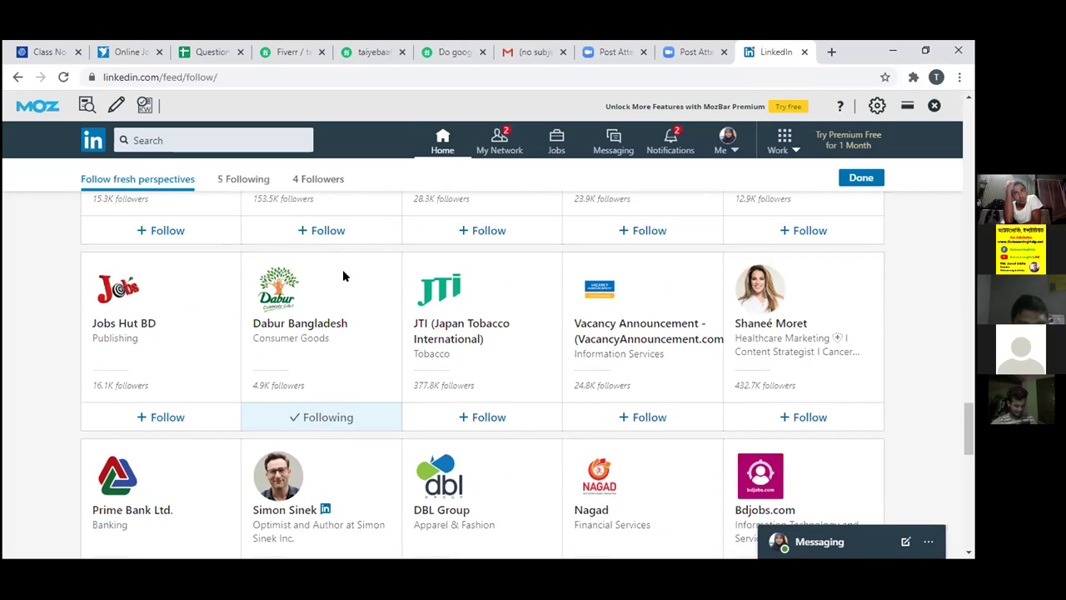
pyautogui.scroll(-2, 369, 368)
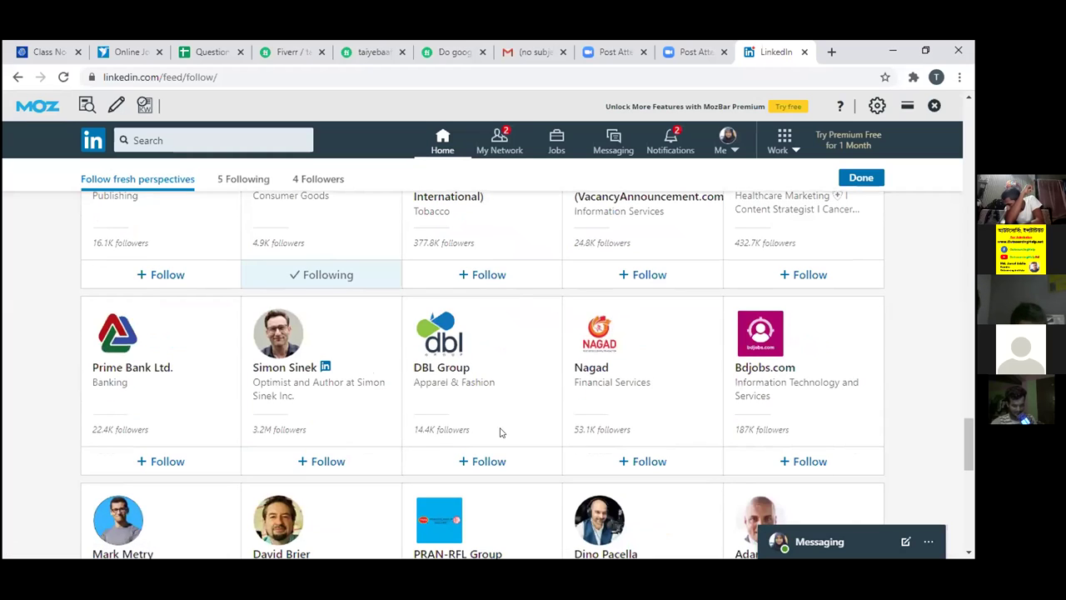
pyautogui.click(487, 460)
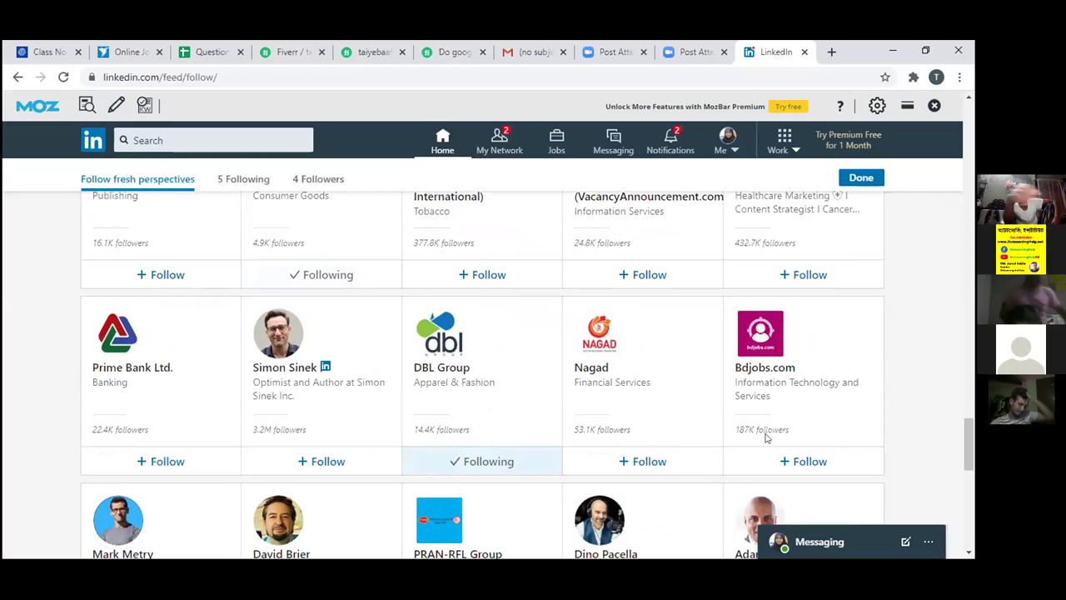
# - Look through the suggestions below DBL Group, including PRAN-RFL Group and Upwork, and return to the home feed
pyautogui.scroll(-3, 366, 376)
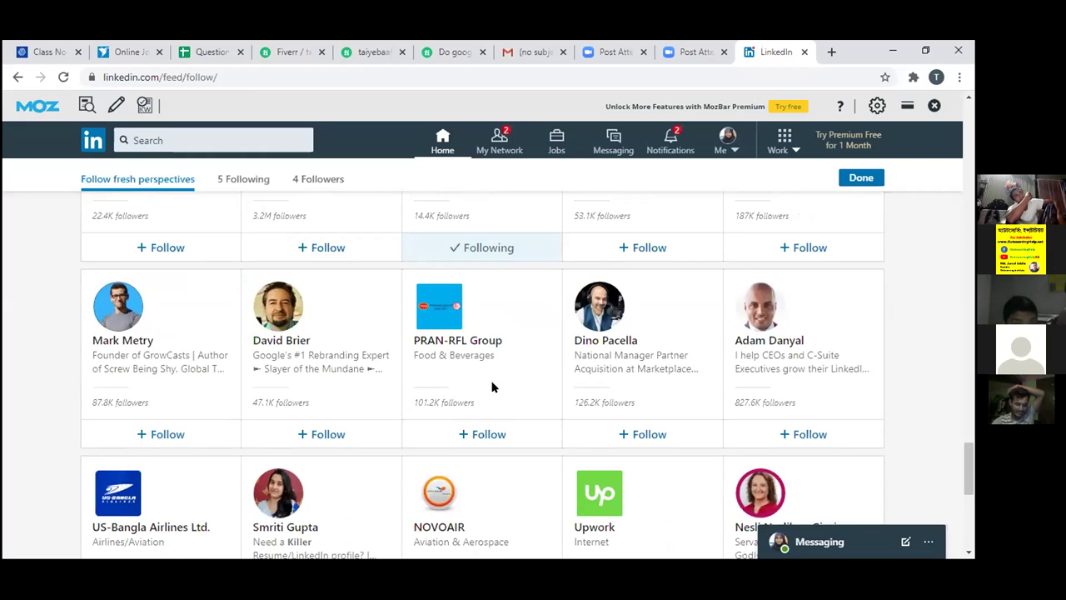
pyautogui.scroll(-1, 491, 386)
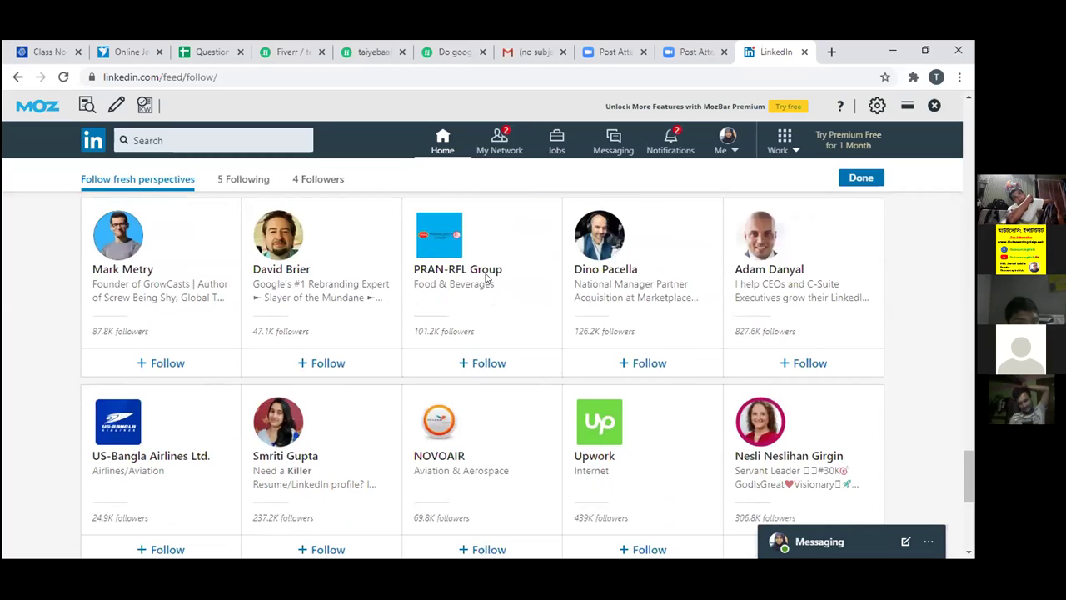
pyautogui.scroll(1, 489, 279)
pyautogui.click(435, 141)
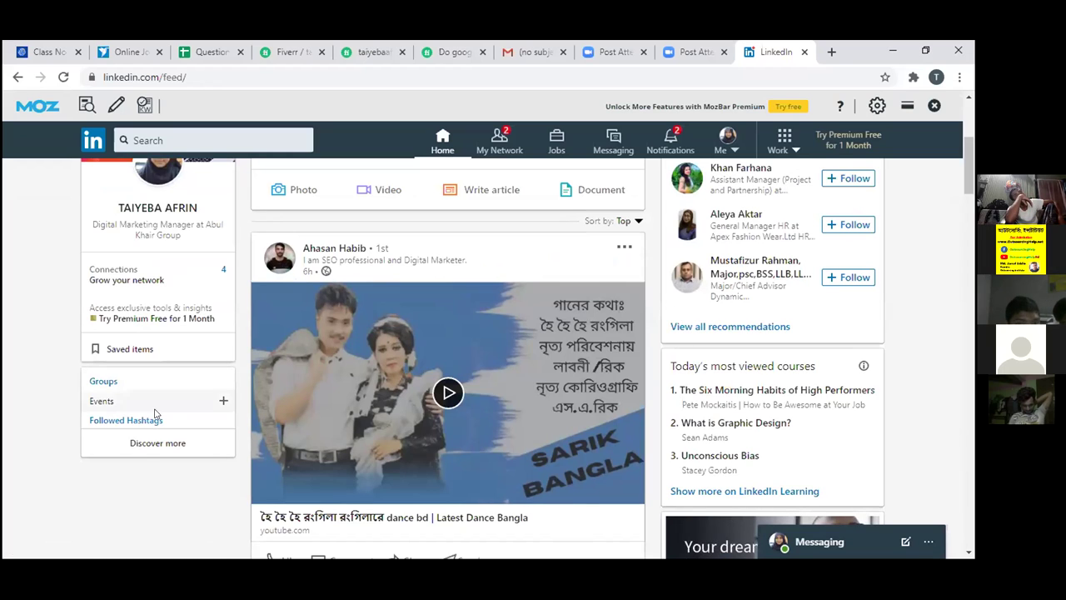
# - Check the followed hashtags again, view the fresh perspectives suggestions and finish back at the home feed
pyautogui.click(108, 422)
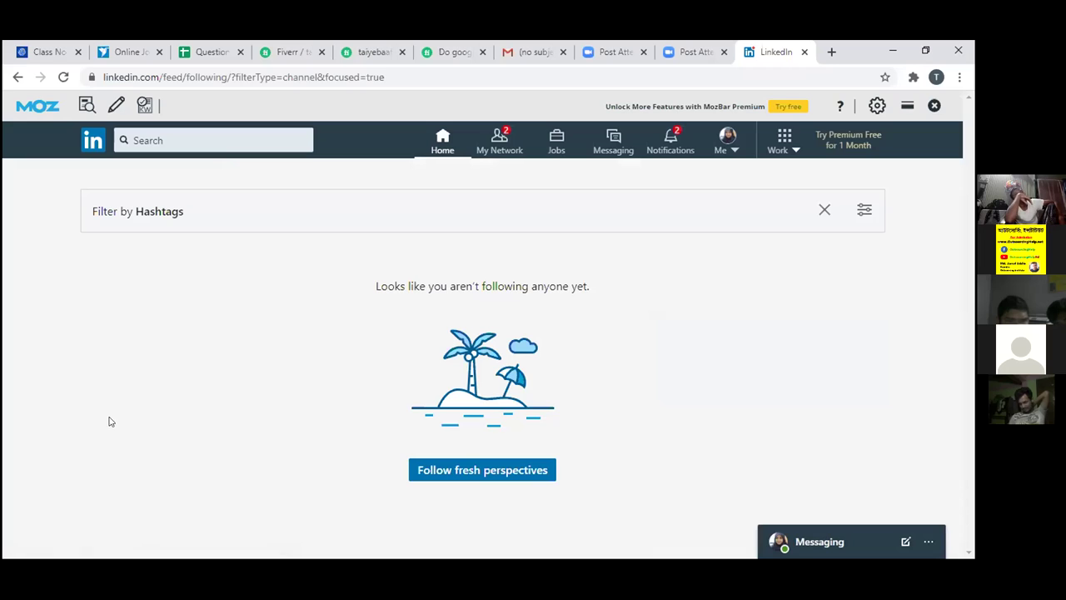
pyautogui.click(470, 470)
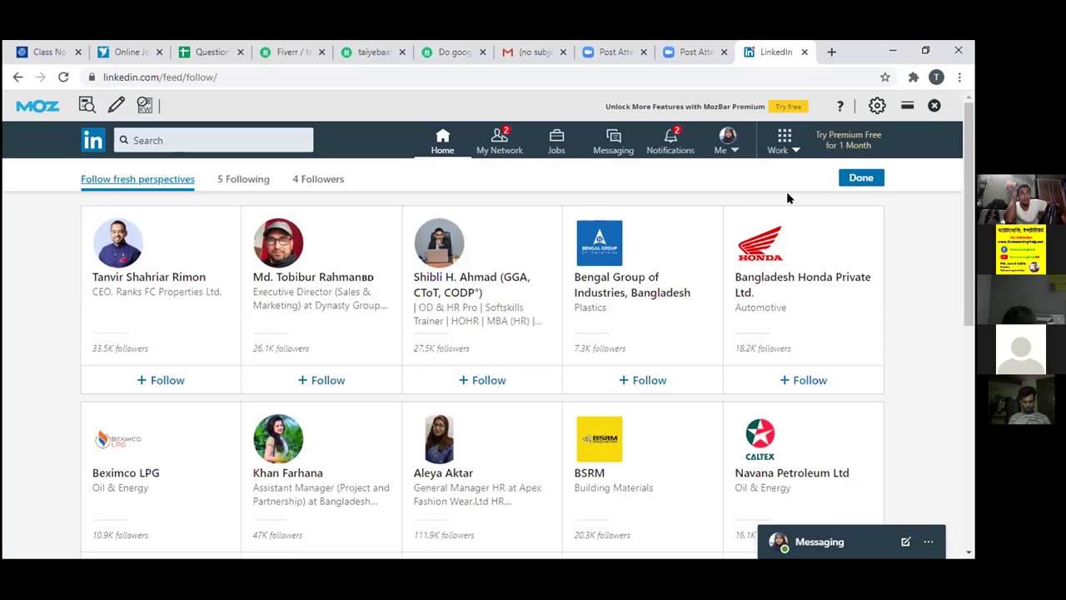
pyautogui.click(858, 178)
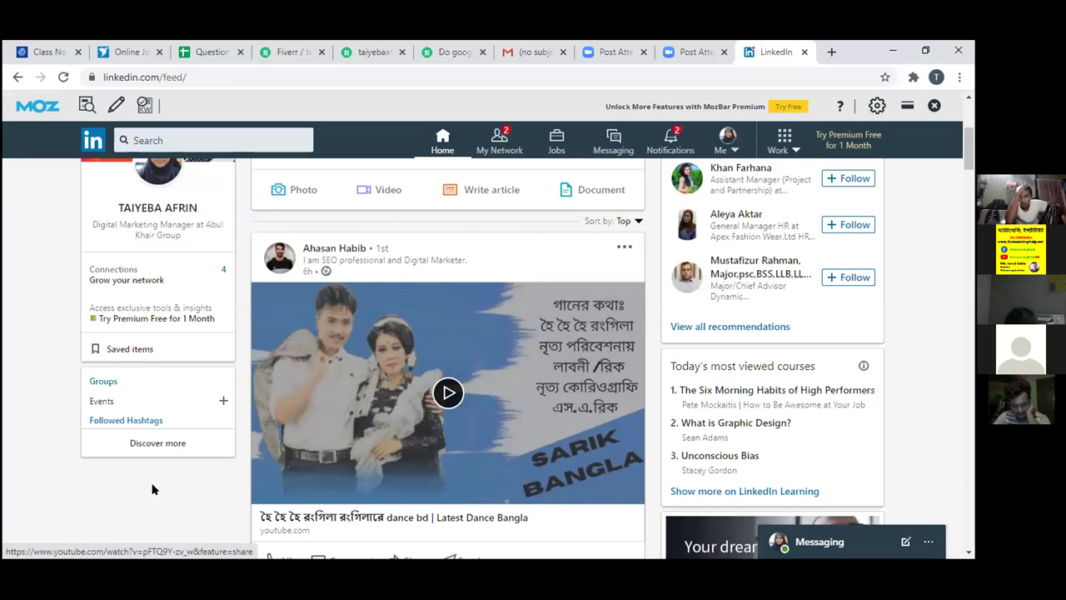
# - Look through the fresh perspectives suggestions of people and company pages to follow
pyautogui.click(148, 449)
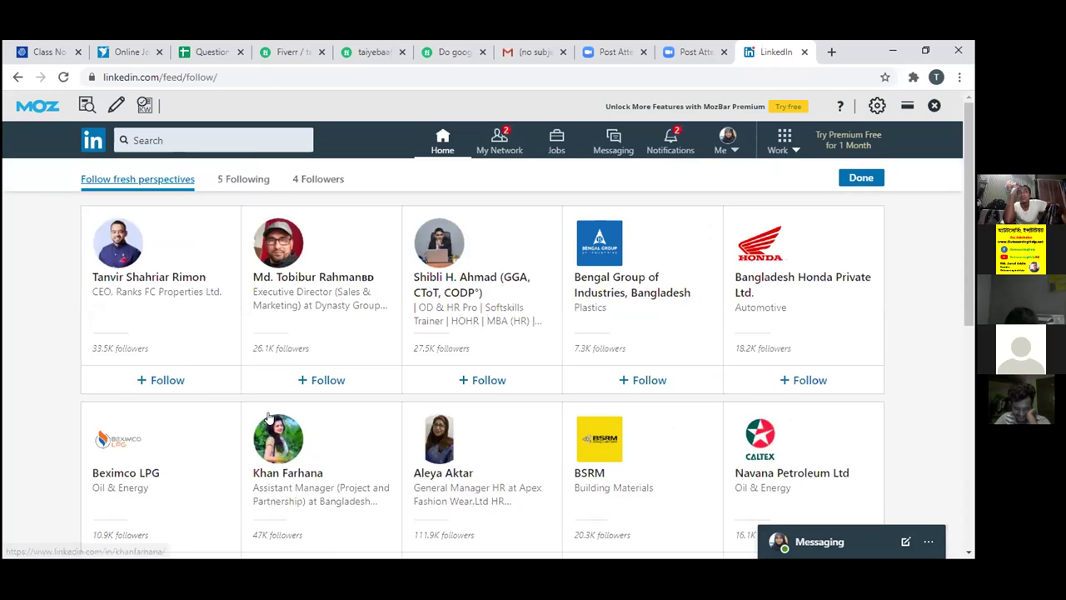
pyautogui.scroll(-3, 496, 340)
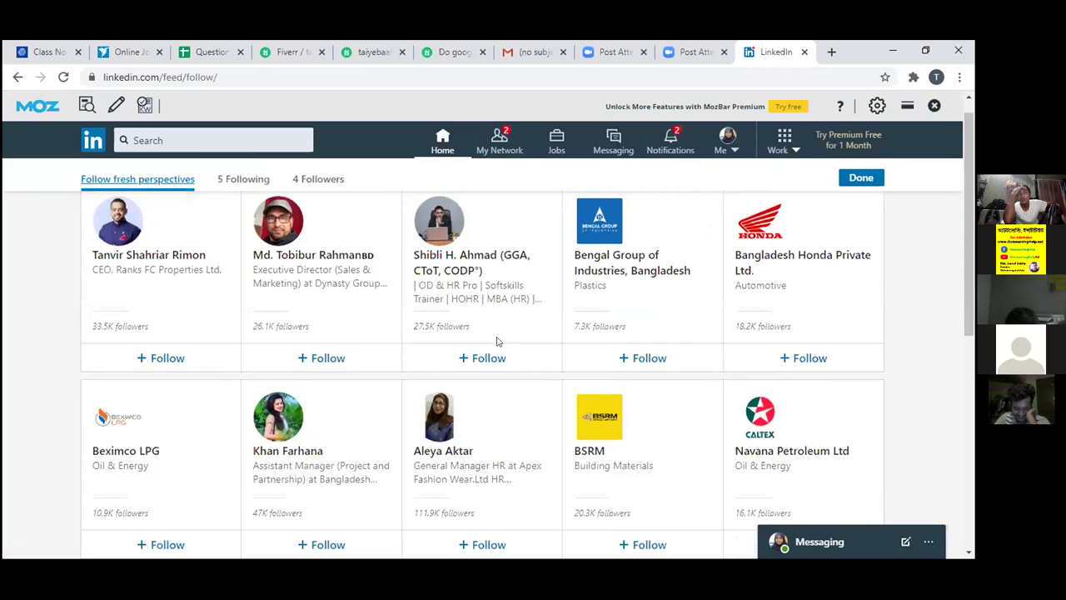
pyautogui.scroll(-3, 498, 337)
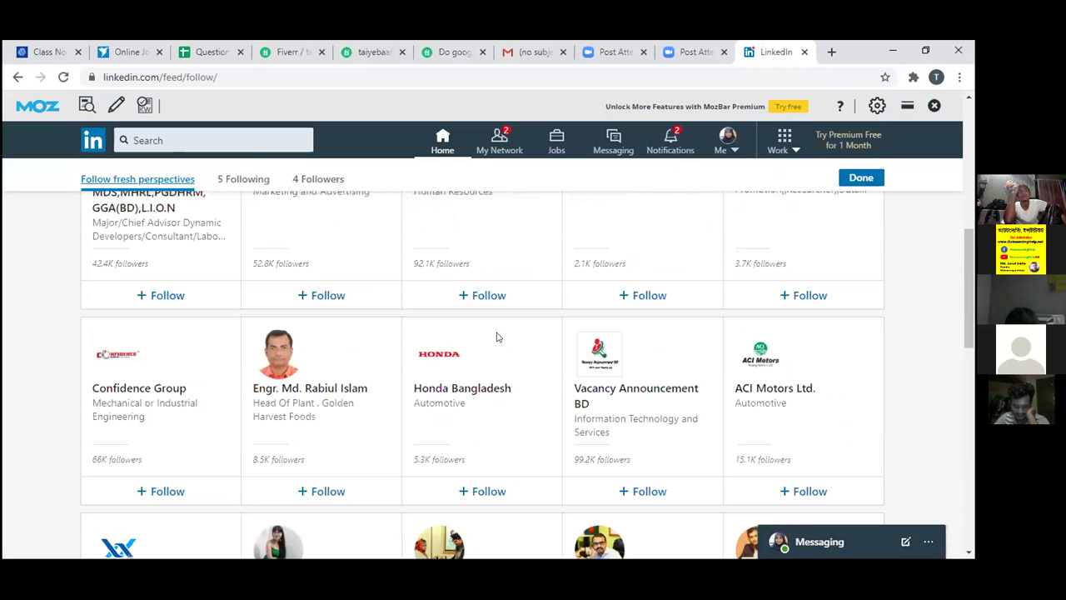
pyautogui.scroll(-2, 497, 337)
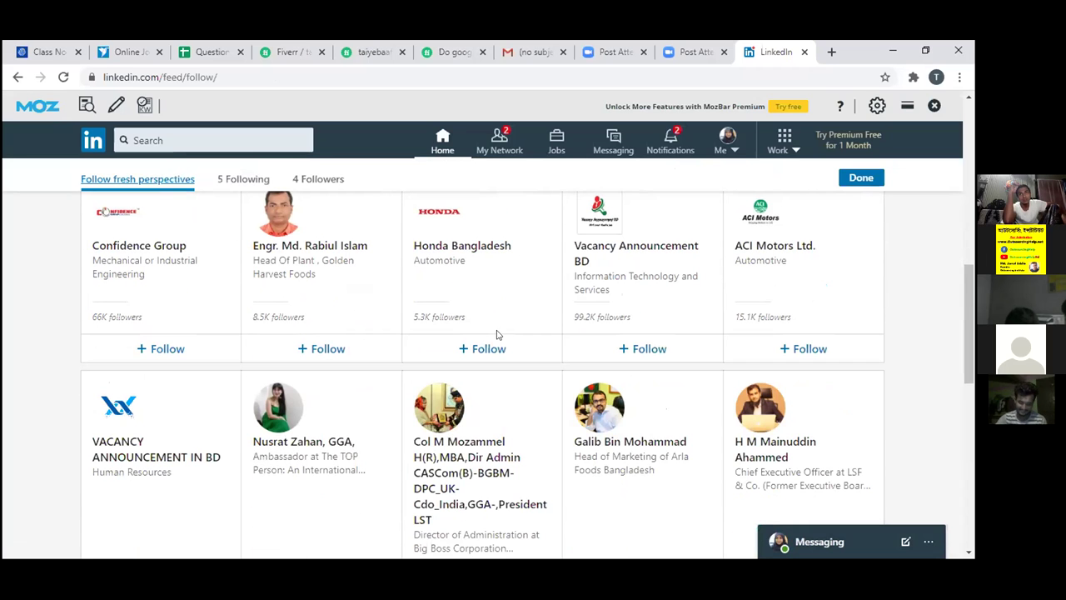
pyautogui.scroll(8, 497, 335)
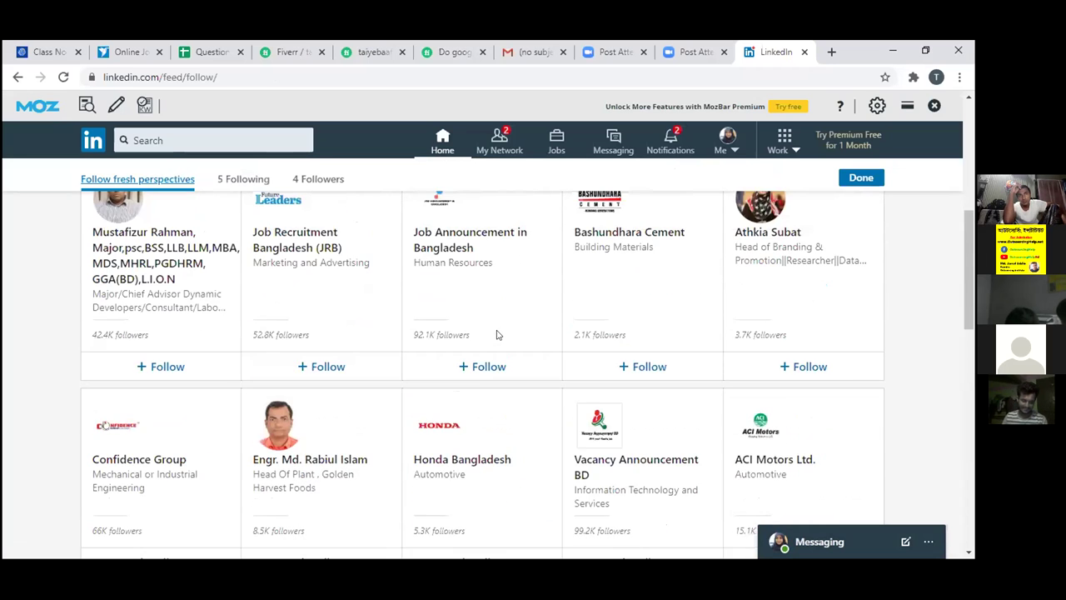
pyautogui.scroll(1, 497, 335)
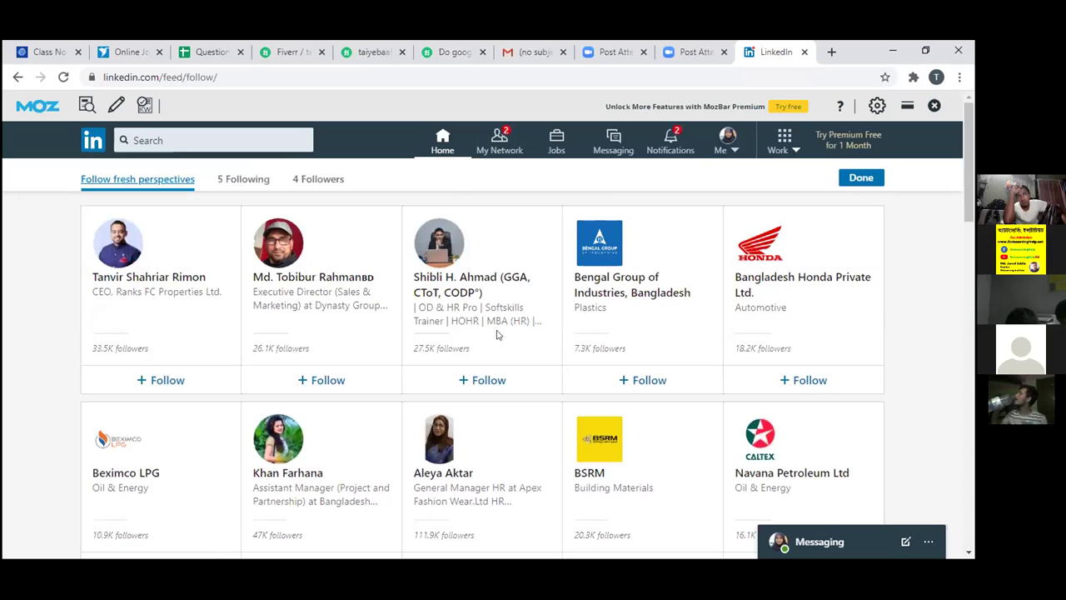
# - View the notifications, and examine the network page's invitations and management categories
pyautogui.click(664, 148)
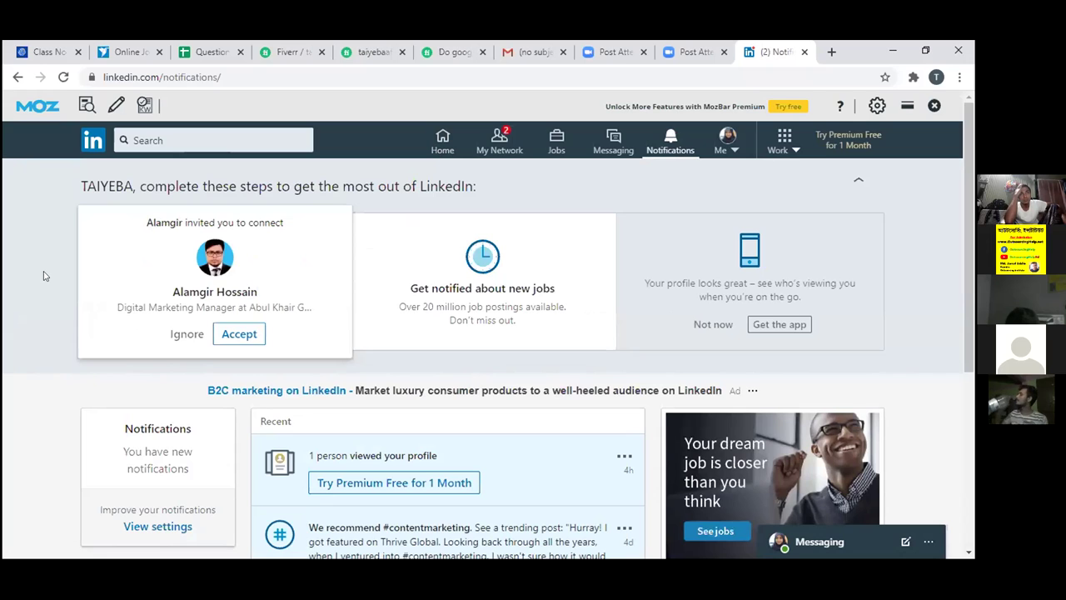
pyautogui.click(495, 140)
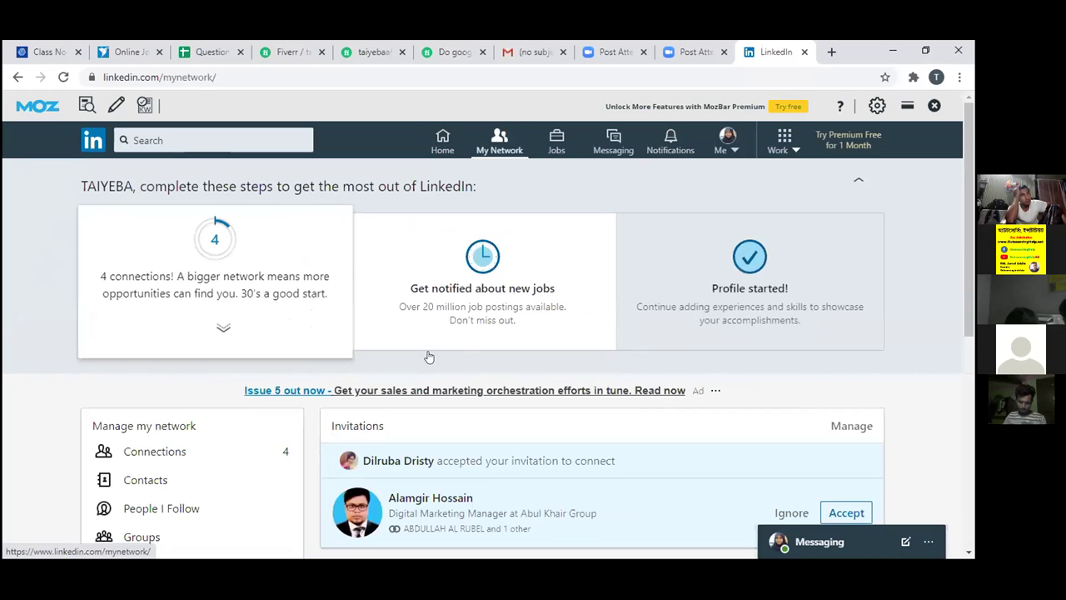
pyautogui.scroll(-3, 227, 470)
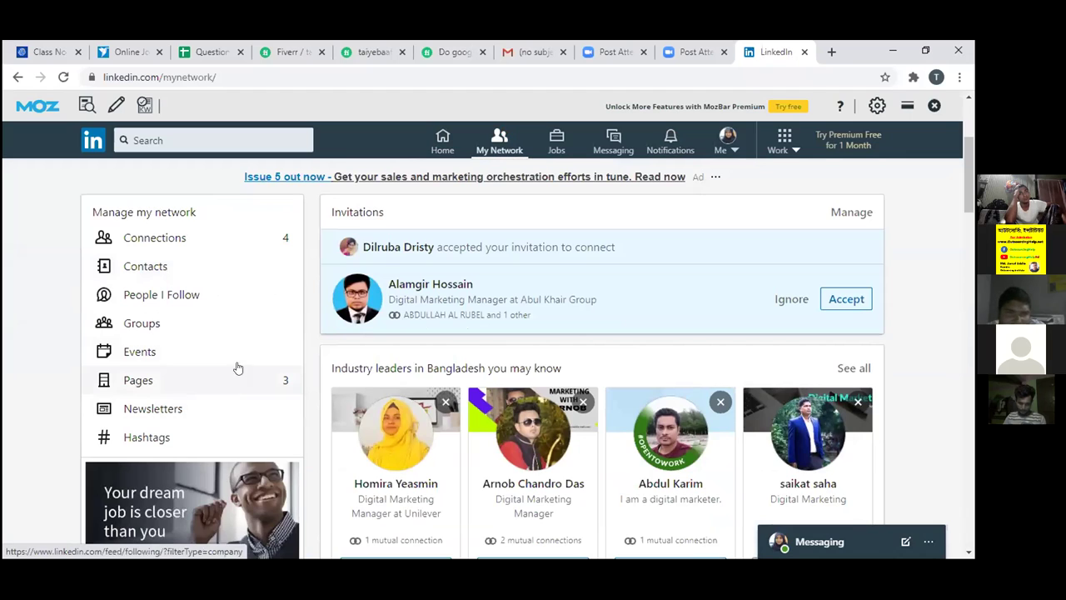
# - View the followed hashtags, clear that filter to review all followed people and pages, and return to the home feed
pyautogui.click(159, 438)
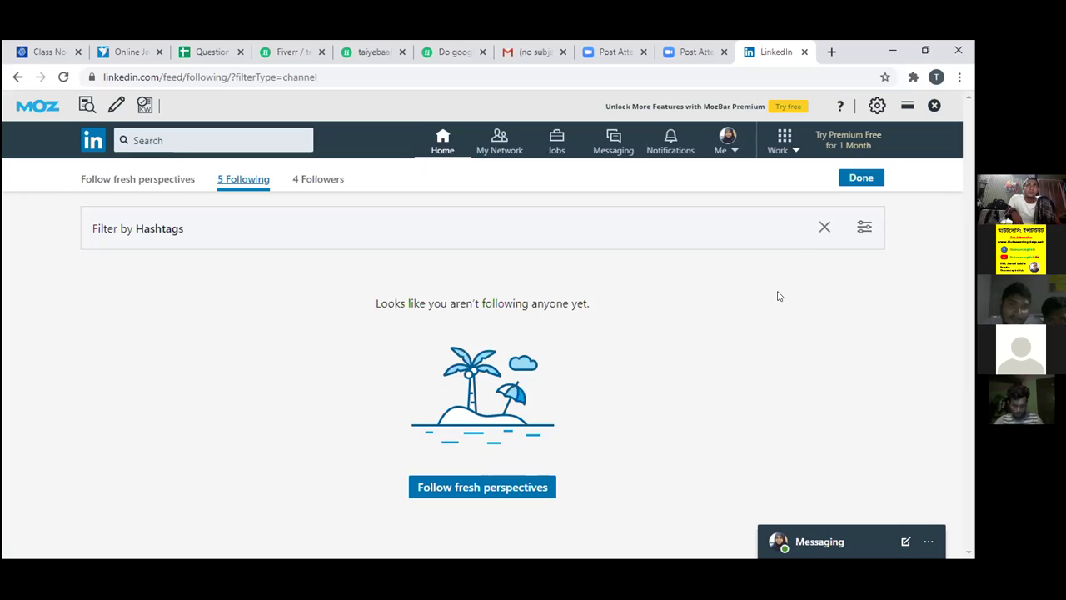
pyautogui.click(821, 229)
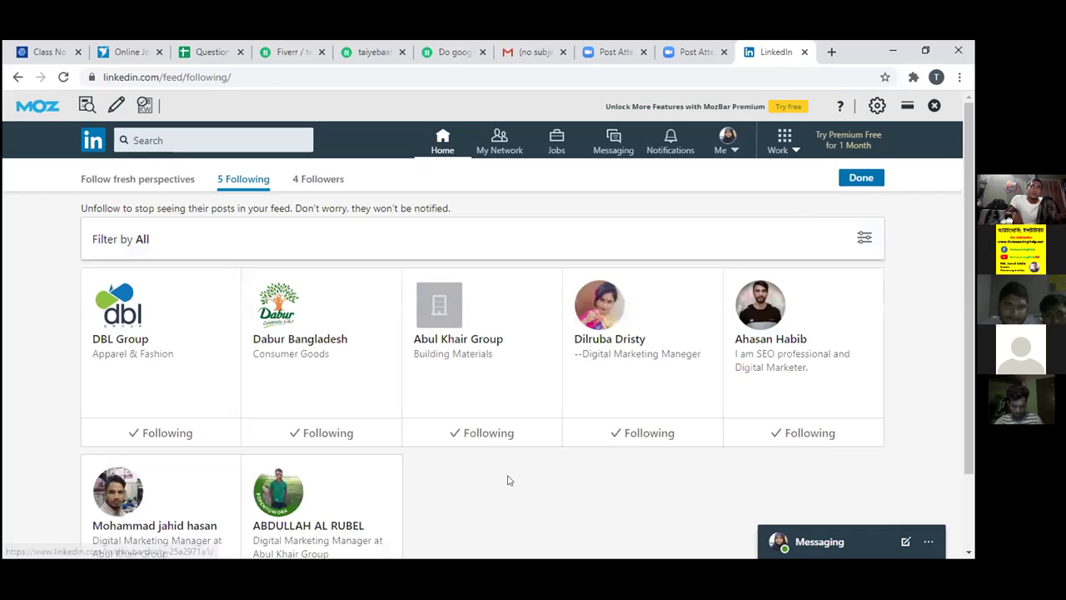
pyautogui.scroll(-1, 511, 472)
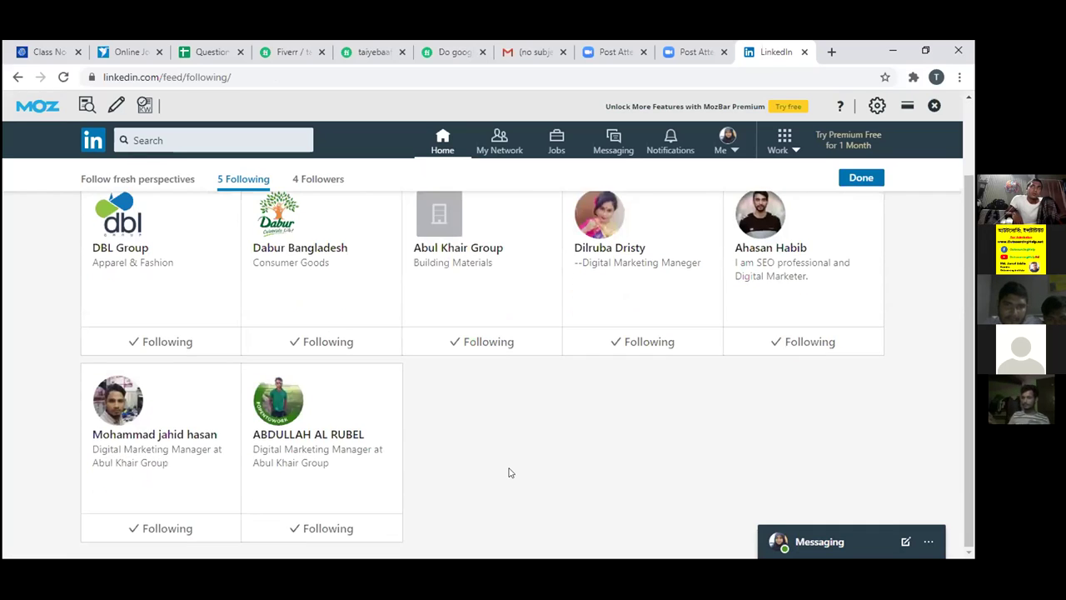
pyautogui.scroll(1, 508, 471)
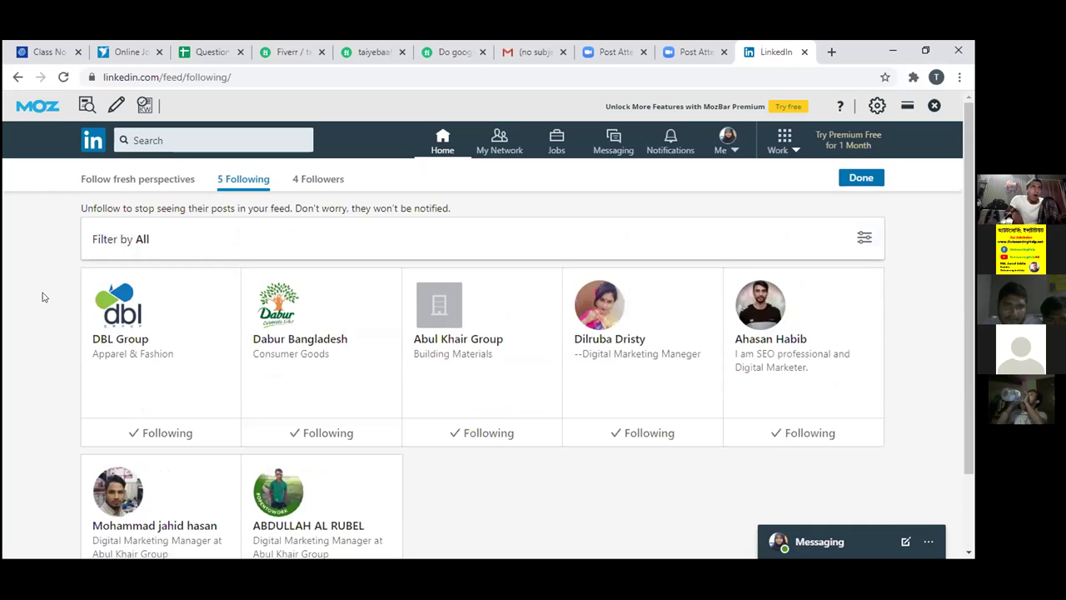
pyautogui.click(440, 140)
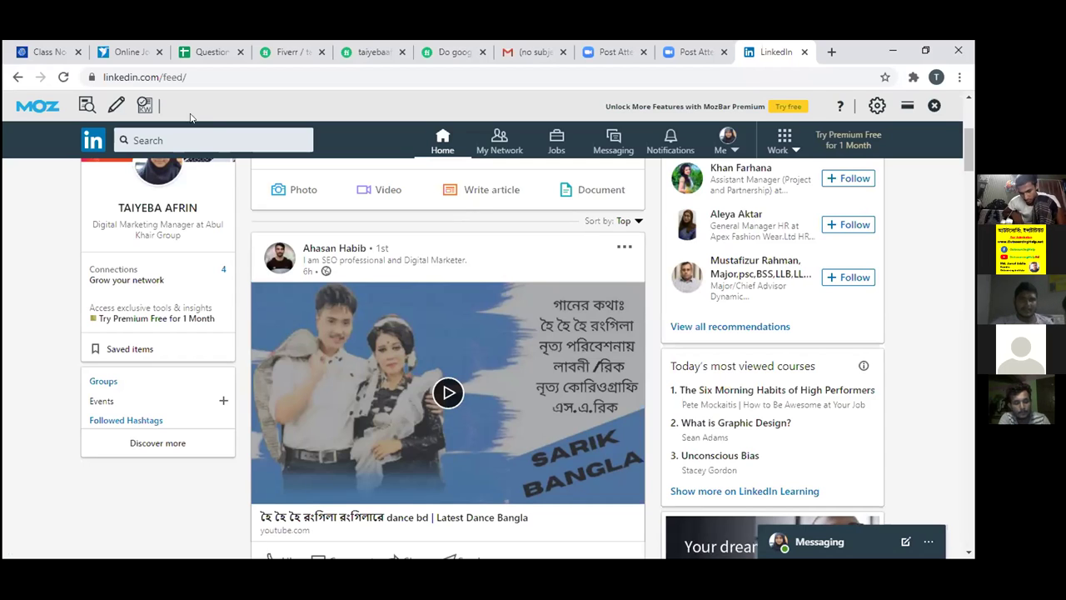
# - Switch to Freelancer and examine the Trust & Verification settings, including the trust score and the points for each verification method
pyautogui.click(127, 46)
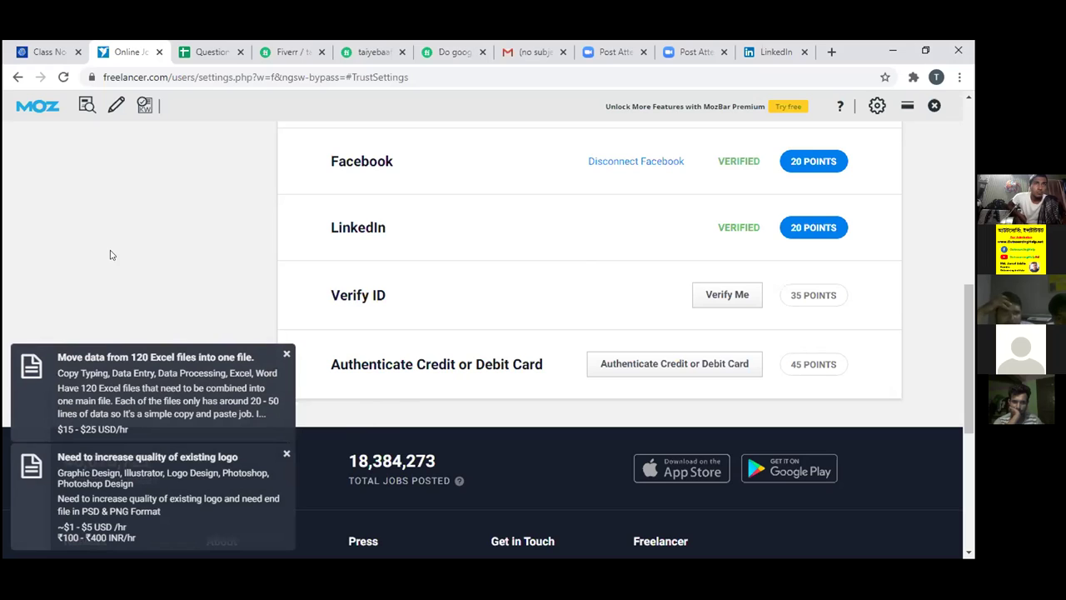
pyautogui.scroll(3, 92, 133)
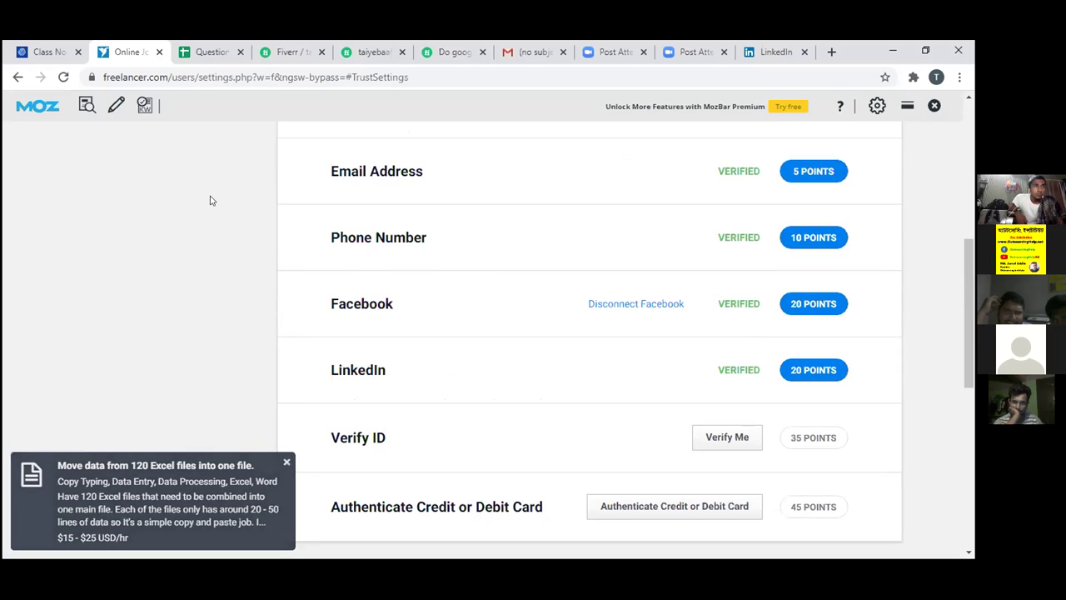
pyautogui.scroll(5, 210, 201)
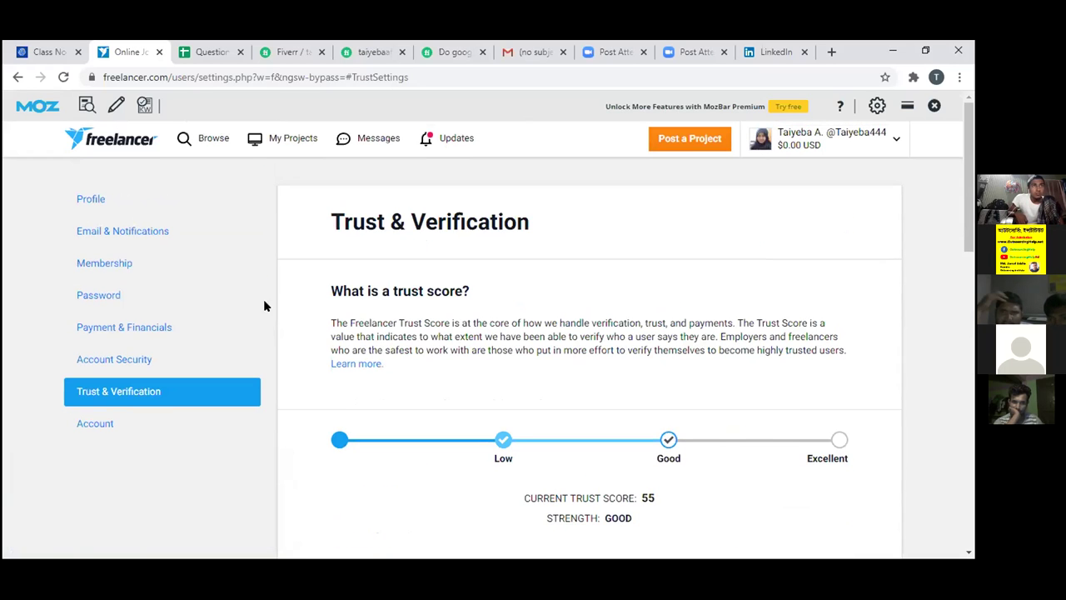
pyautogui.scroll(-4, 239, 252)
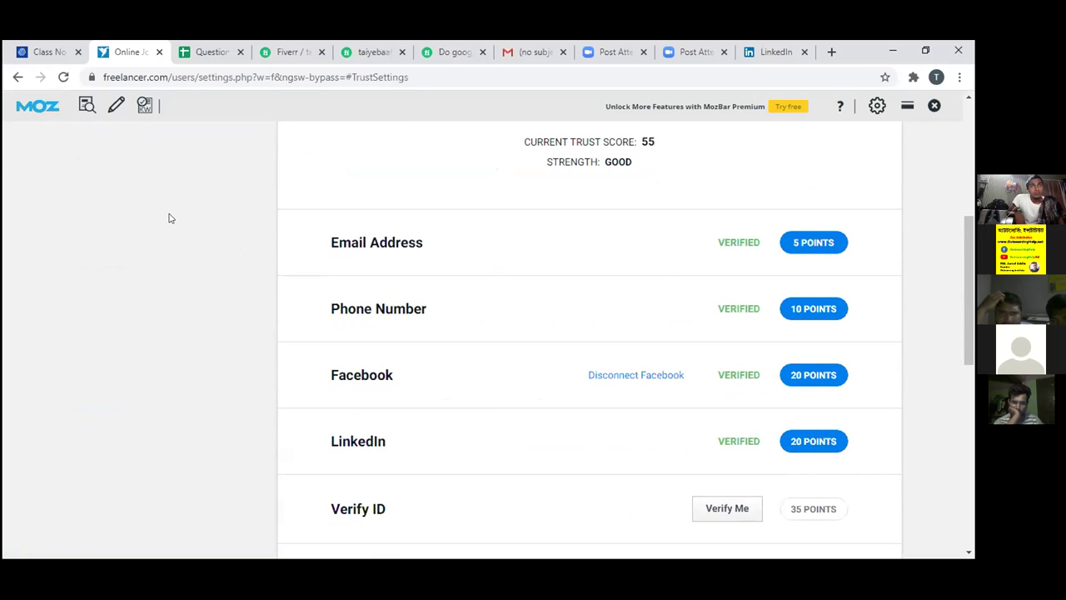
pyautogui.scroll(-3, 169, 219)
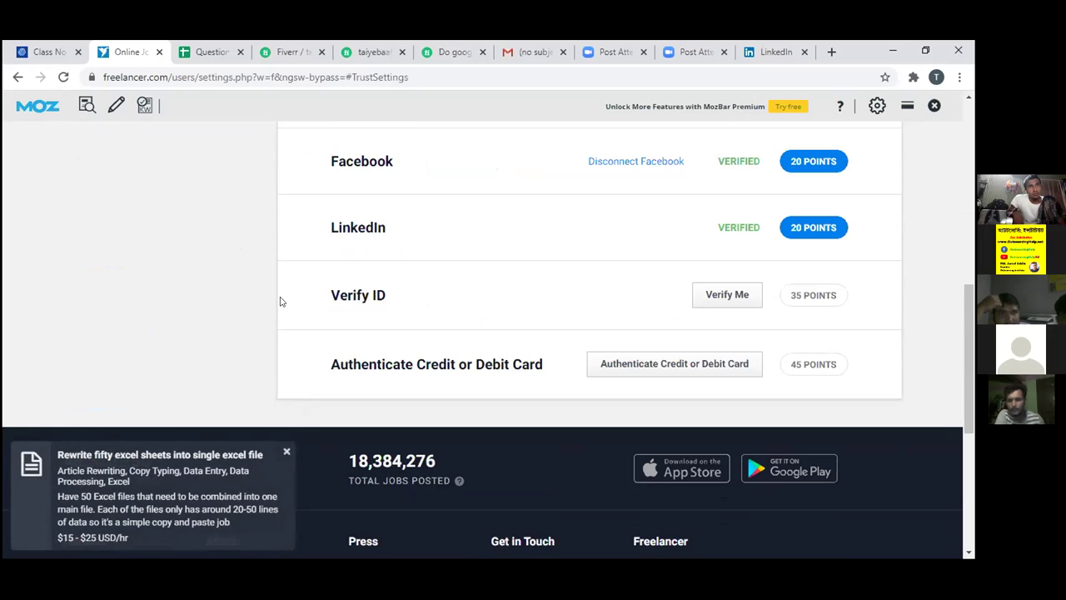
pyautogui.scroll(1, 281, 303)
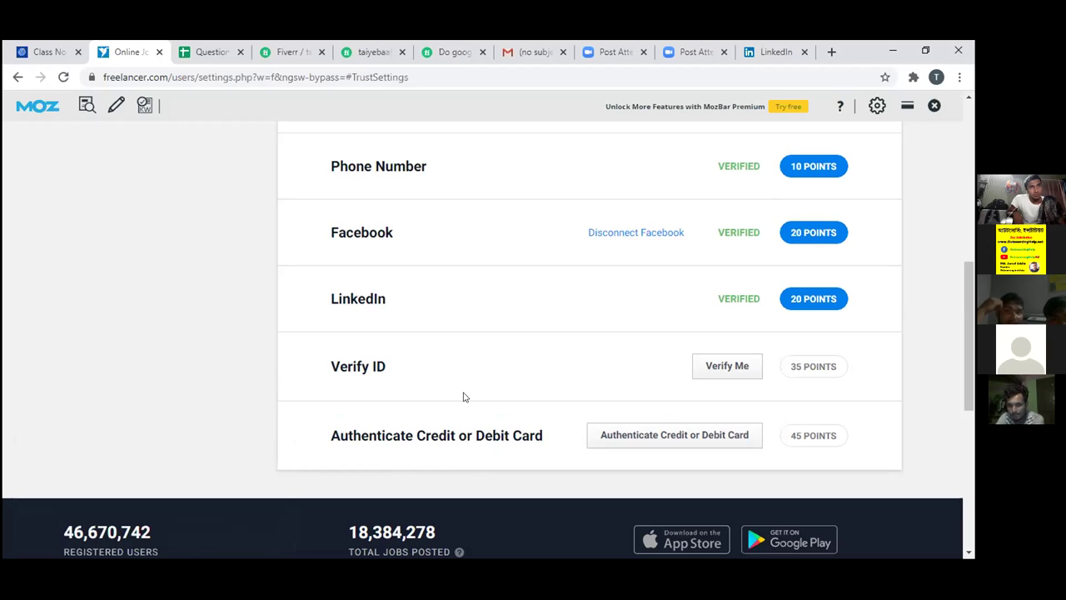
pyautogui.scroll(10, 465, 397)
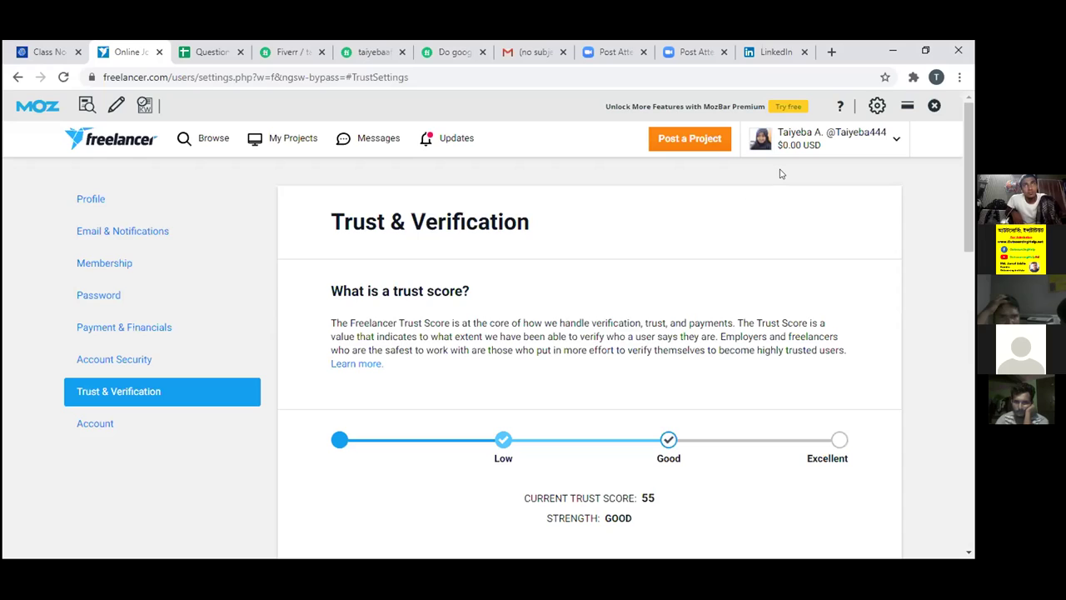
pyautogui.click(895, 138)
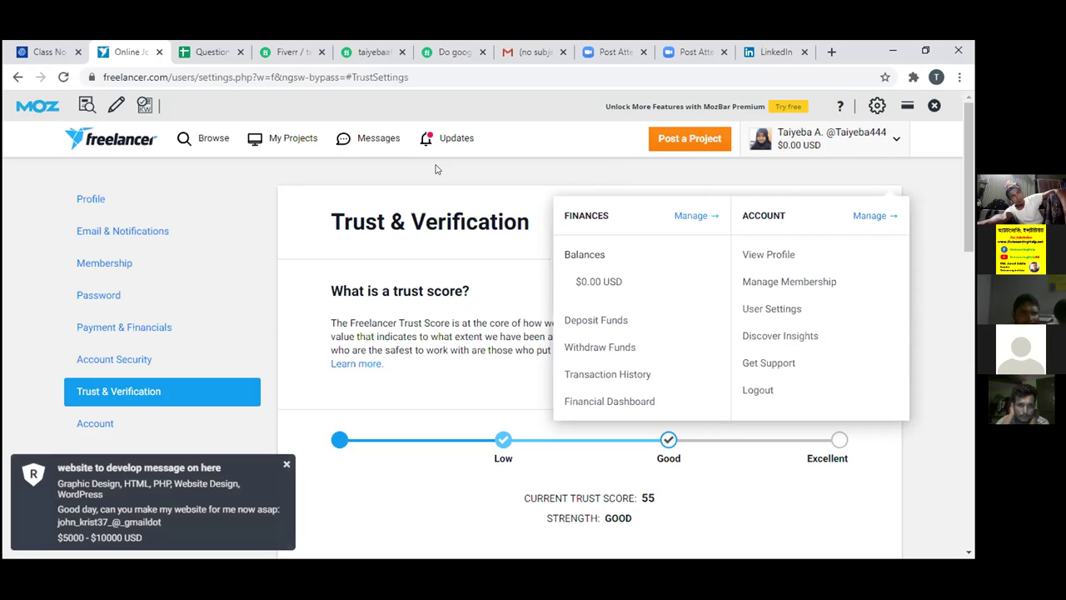
pyautogui.click(206, 142)
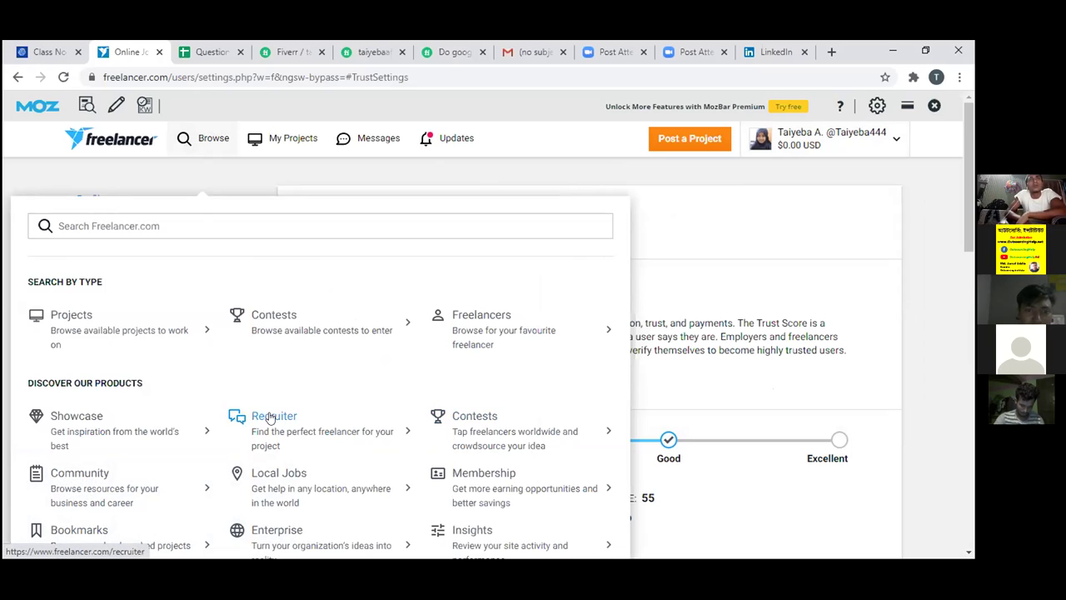
pyautogui.click(65, 319)
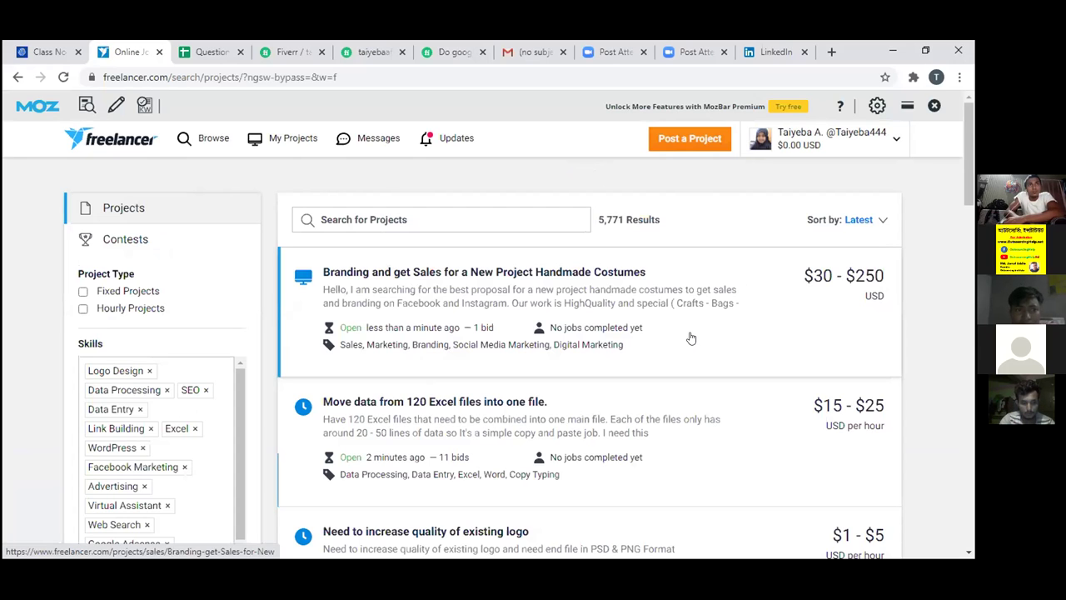
pyautogui.scroll(-1, 691, 338)
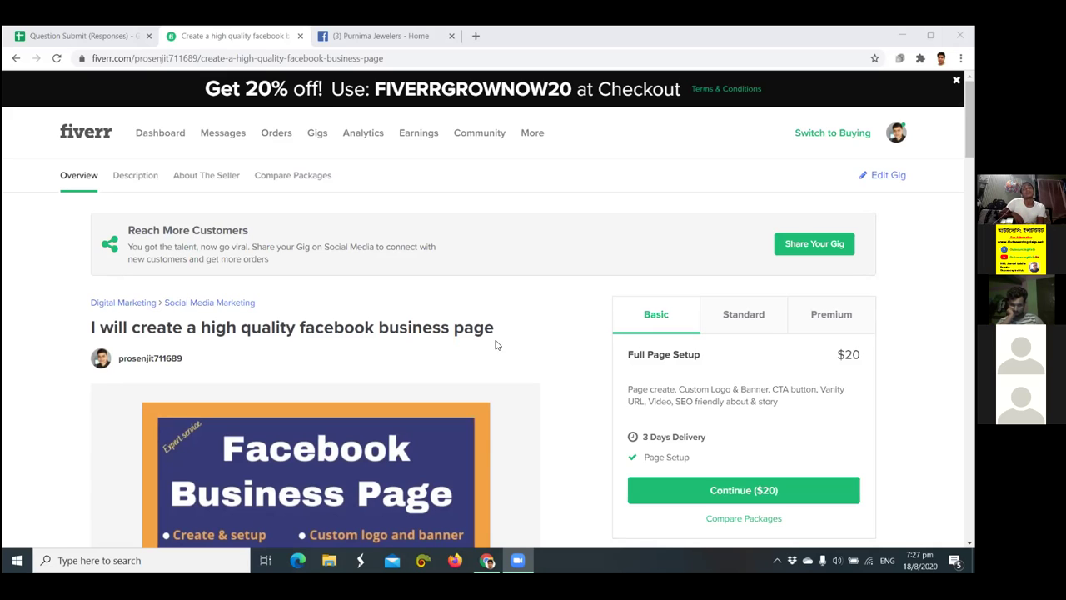
# - Examine the Fiverr Facebook business page gig's image and Basic package
pyautogui.scroll(-2, 525, 370)
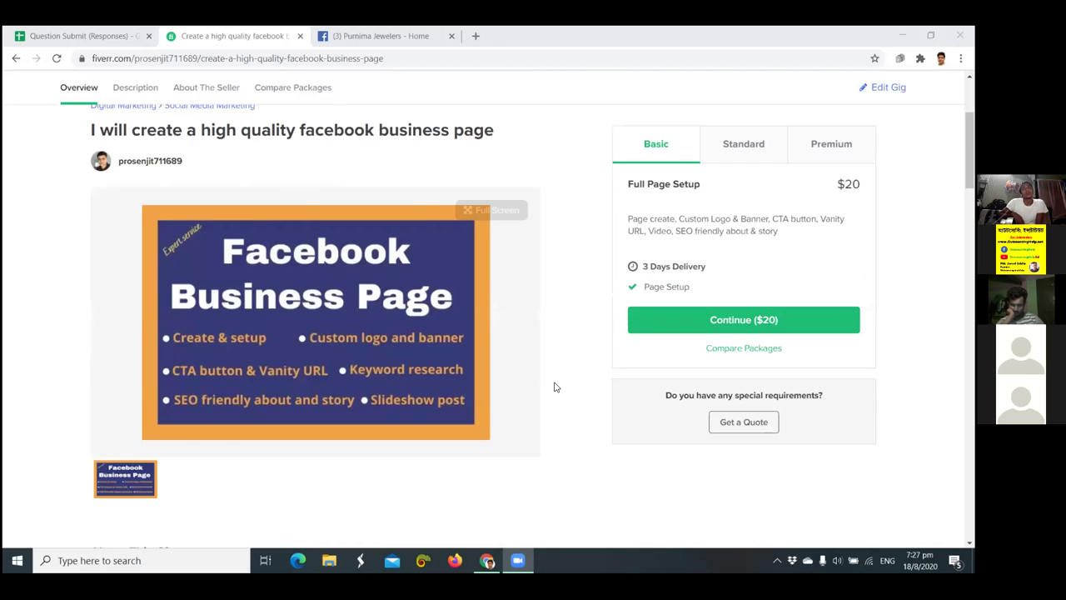
pyautogui.scroll(-1, 555, 387)
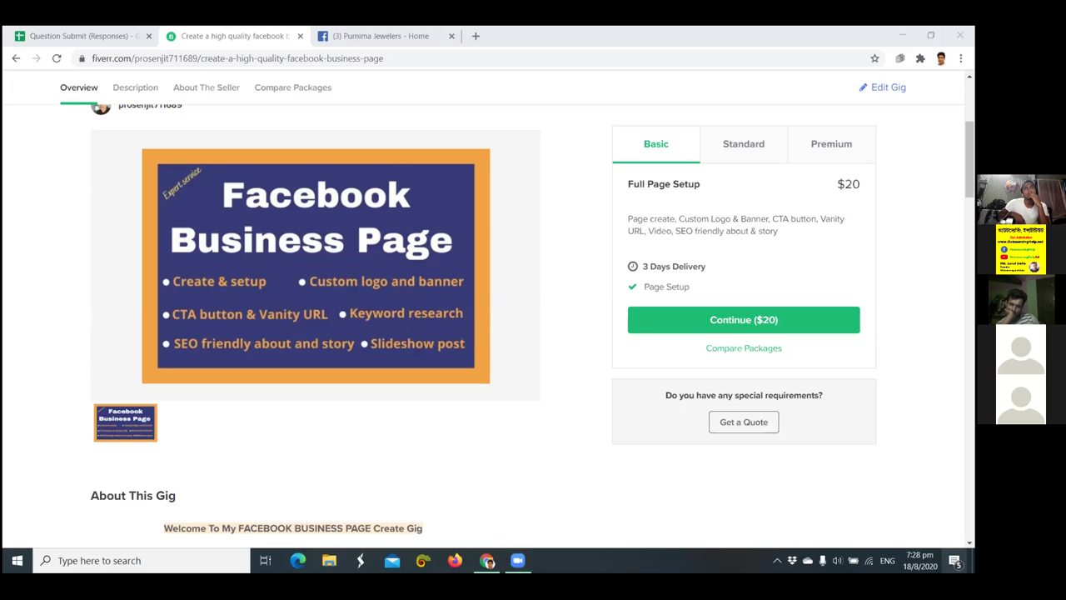
# - Turn Night light off in the Windows quick actions and close them
pyautogui.click(955, 559)
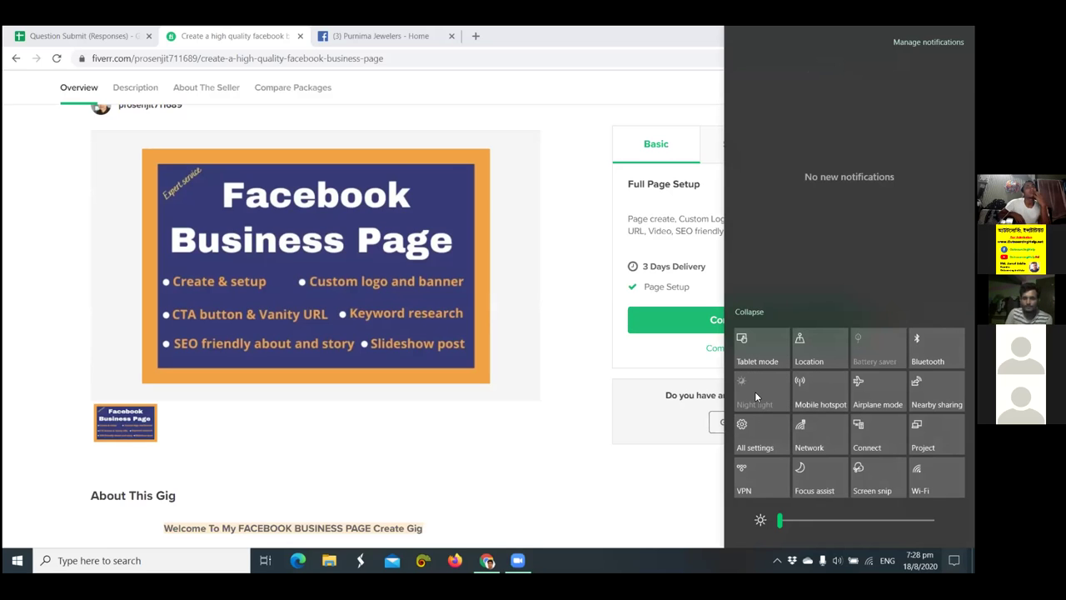
pyautogui.click(754, 397)
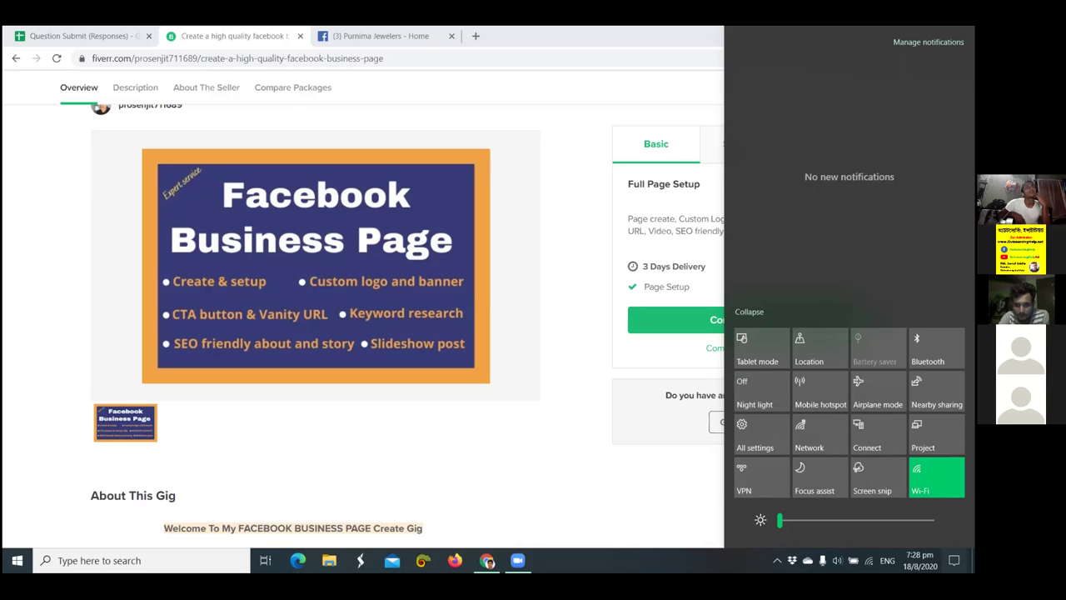
pyautogui.press('Escape')
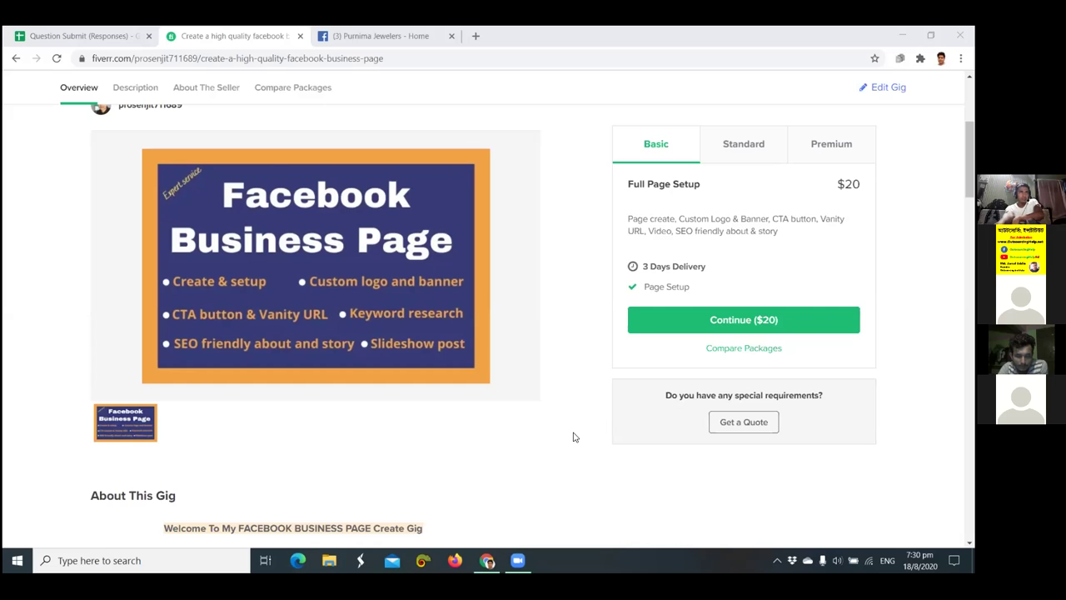
# - Review the Facebook business page gig's description, seller profile, package comparison, related tags and the seller's other services
pyautogui.scroll(-3, 573, 436)
pyautogui.scroll(-2, 573, 437)
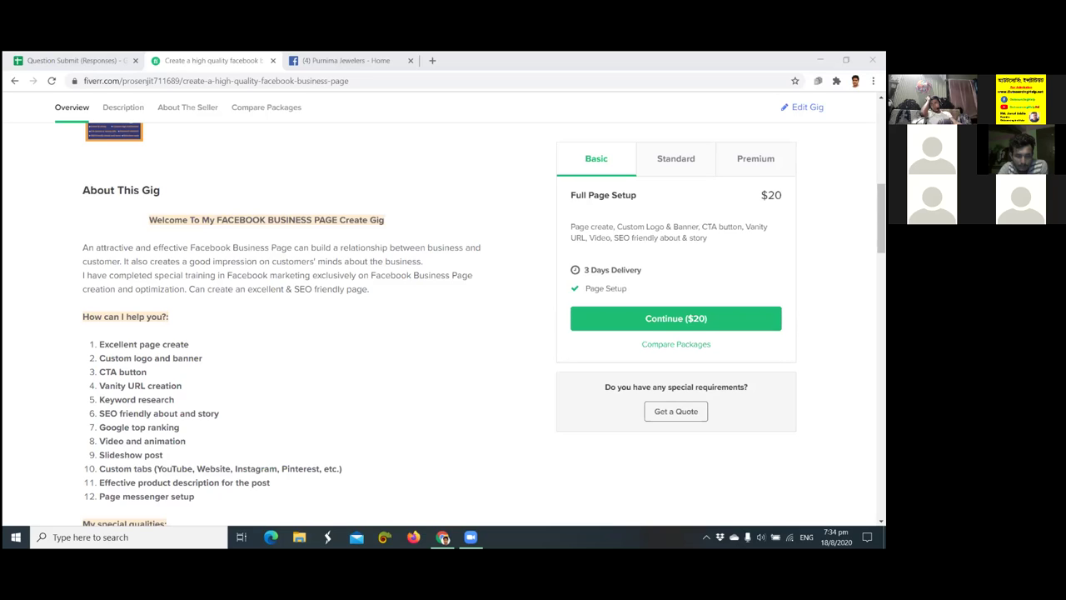
pyautogui.scroll(-4, 419, 357)
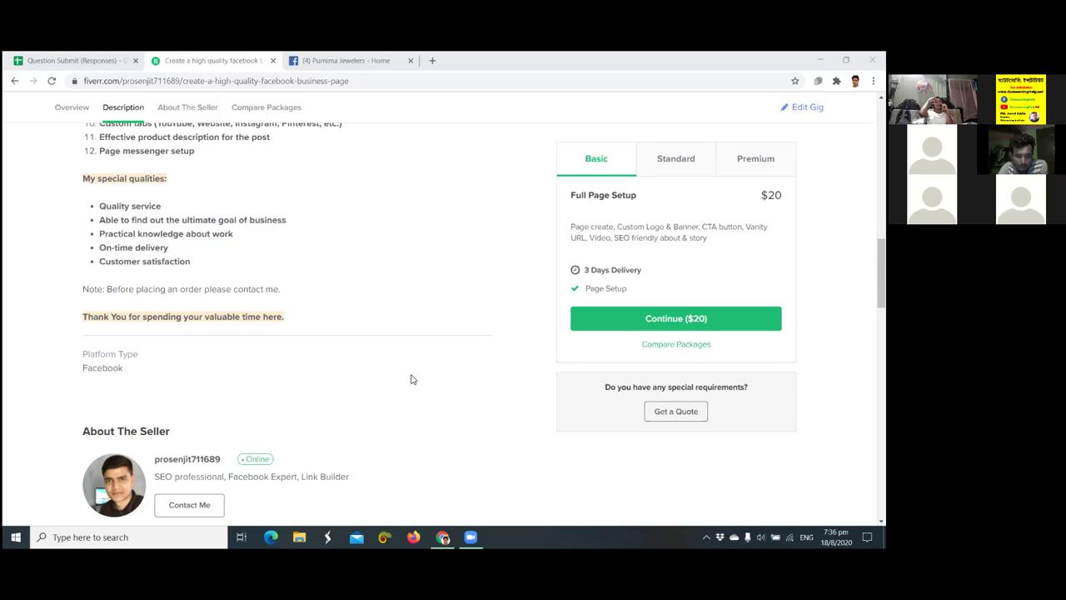
pyautogui.scroll(-4, 404, 376)
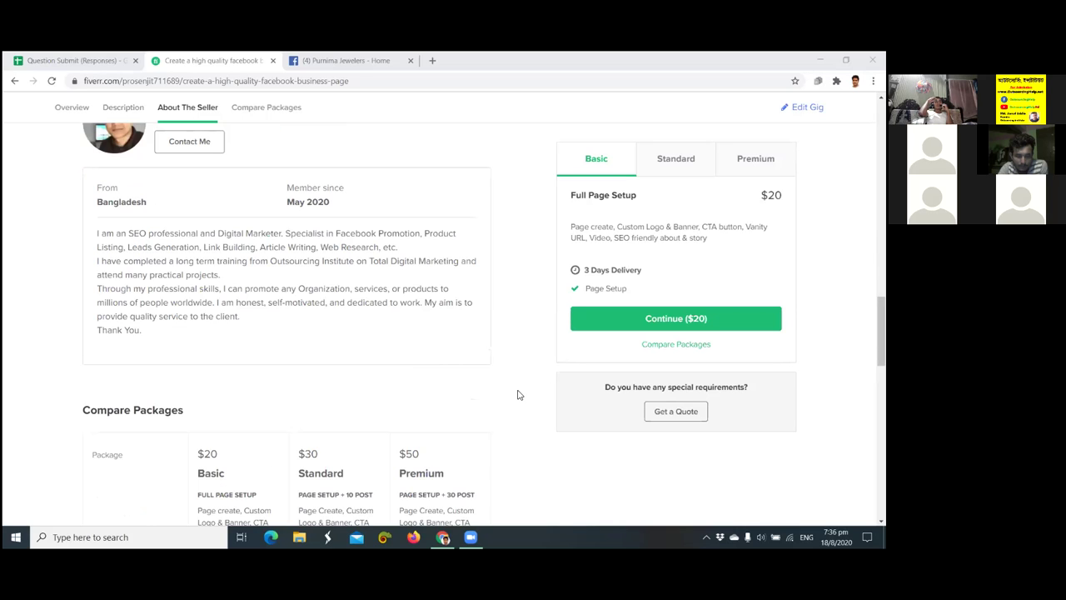
pyautogui.scroll(-3, 518, 394)
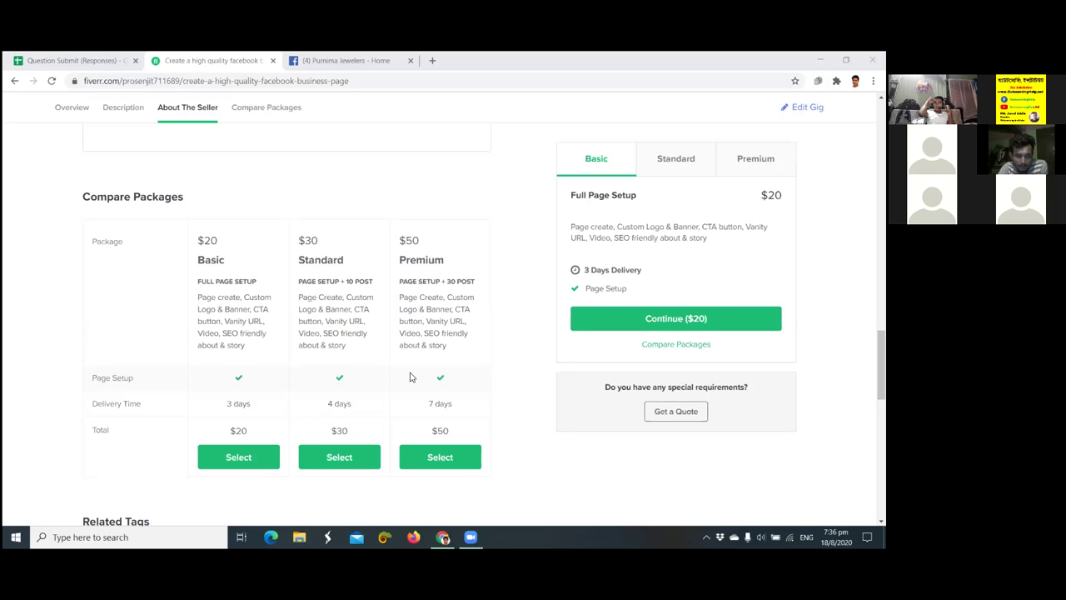
pyautogui.scroll(-4, 370, 378)
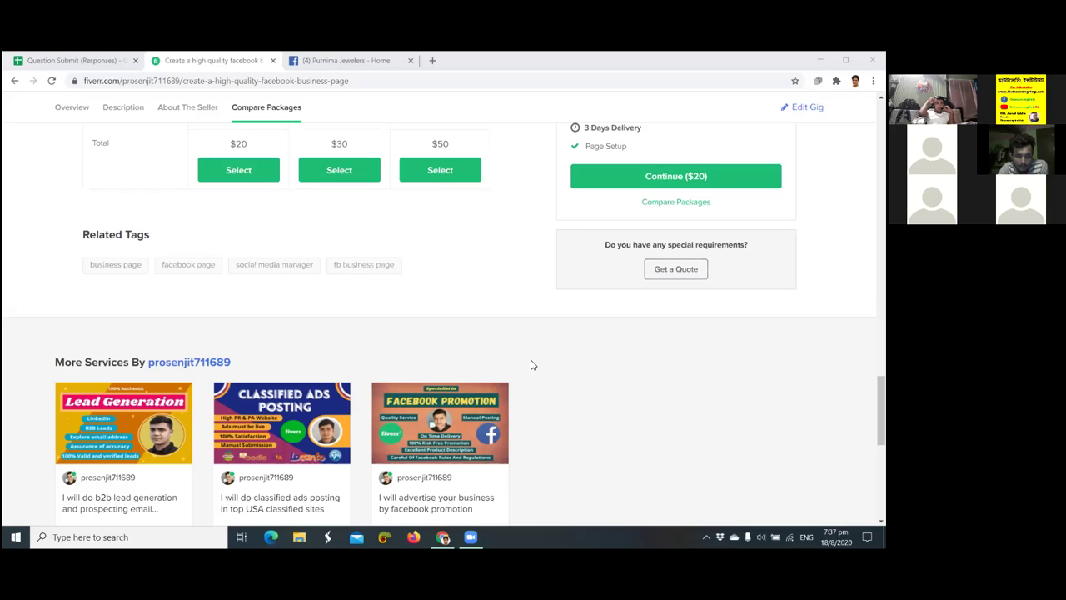
# - Review the Facebook business page gig again from its package comparison back to the seller profile, description and gig image
pyautogui.scroll(2, 532, 365)
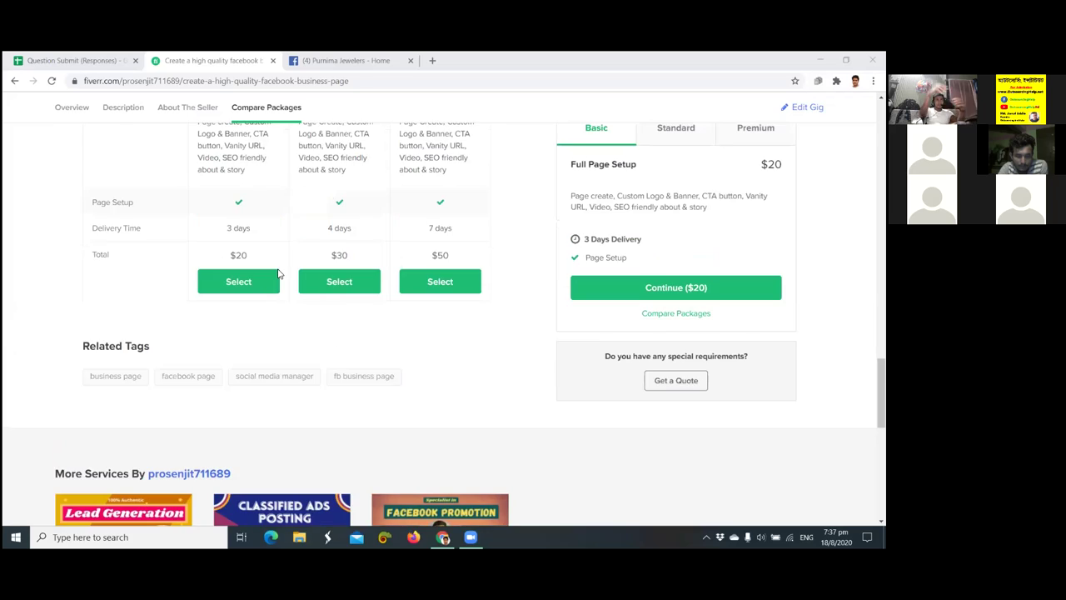
pyautogui.scroll(3, 332, 344)
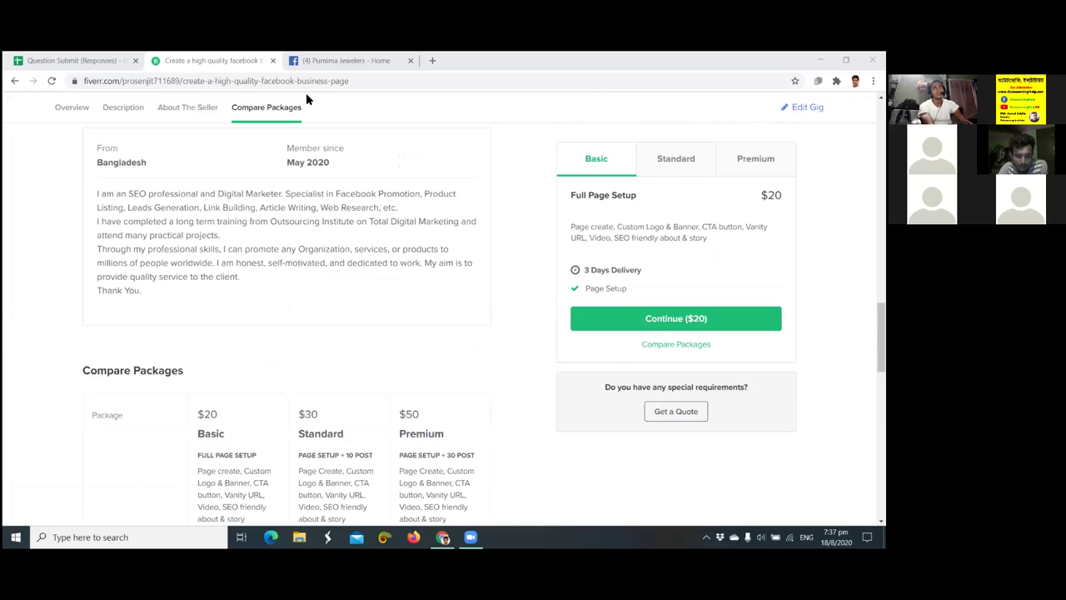
pyautogui.scroll(8, 336, 229)
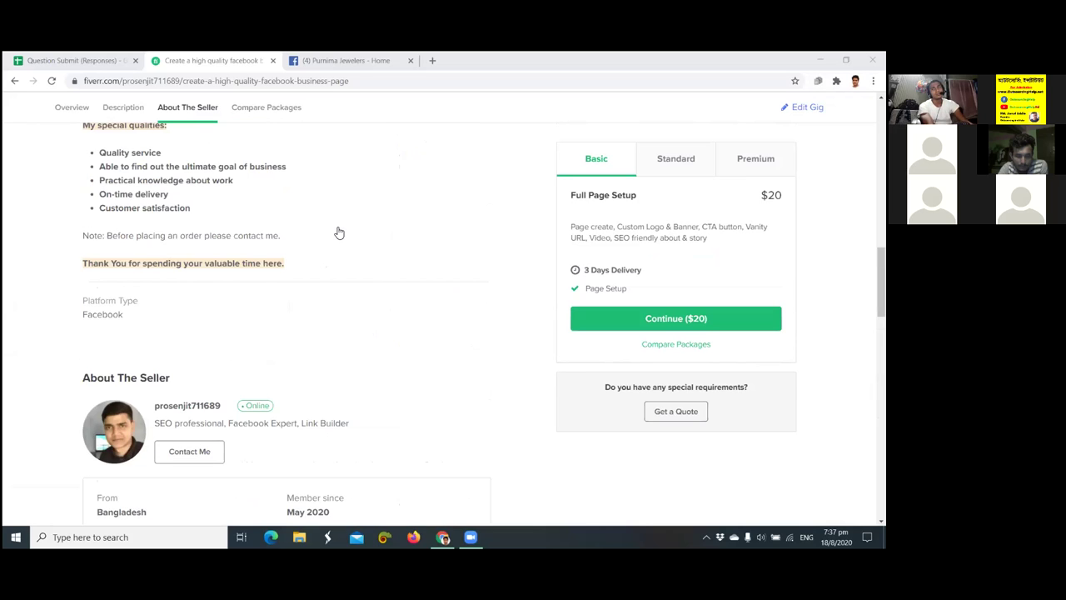
pyautogui.scroll(6, 337, 242)
pyautogui.scroll(-3, 369, 303)
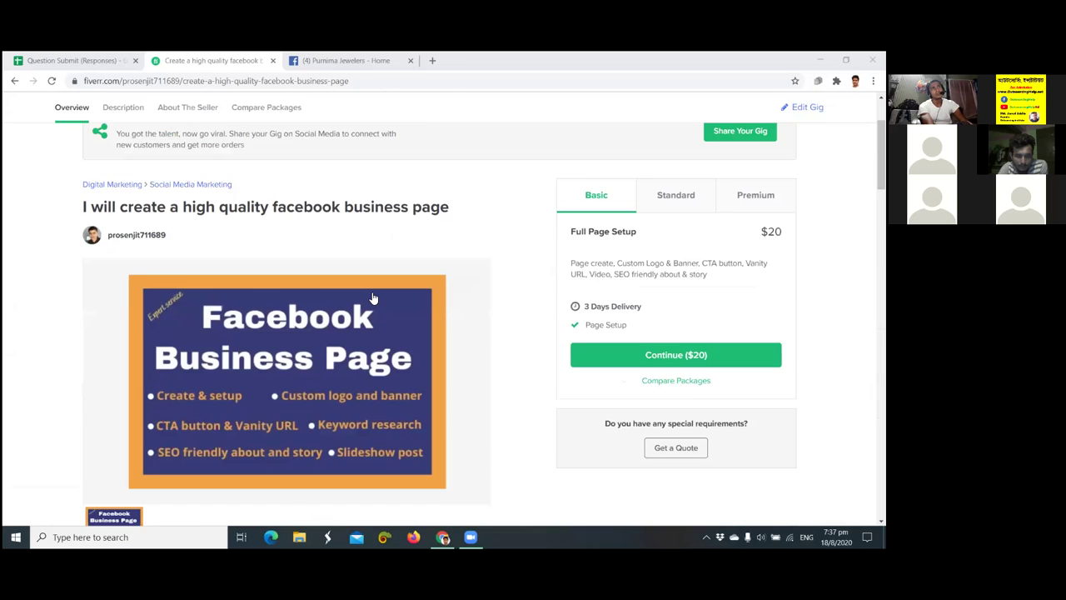
pyautogui.scroll(1, 483, 314)
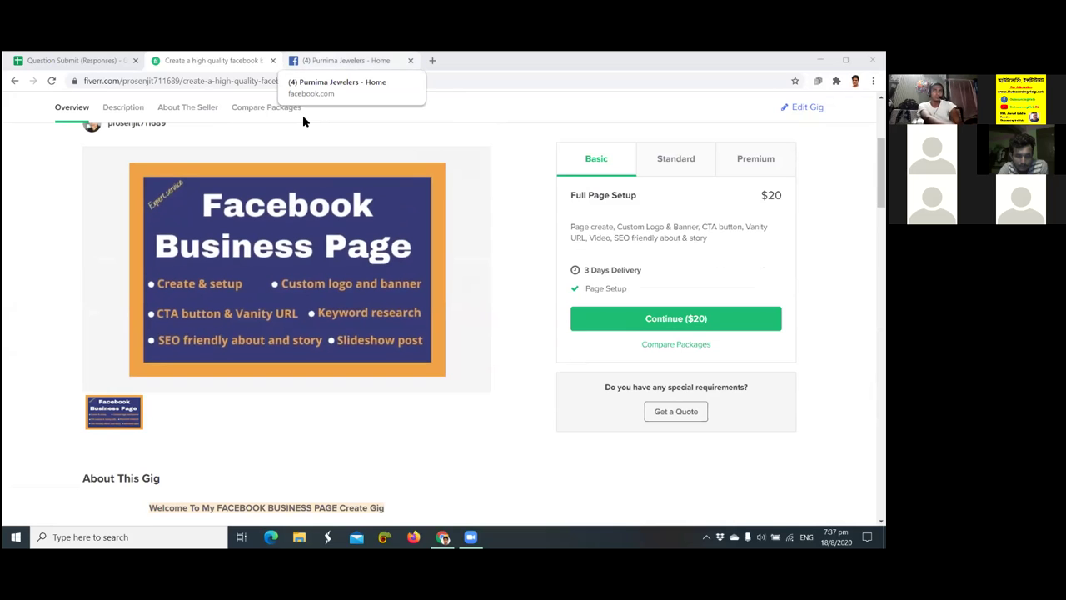
# - Show the Purnima Jewelers Facebook page without the chat window and look through its home content and section list
pyautogui.hotkey('ctrl', 'Tab')
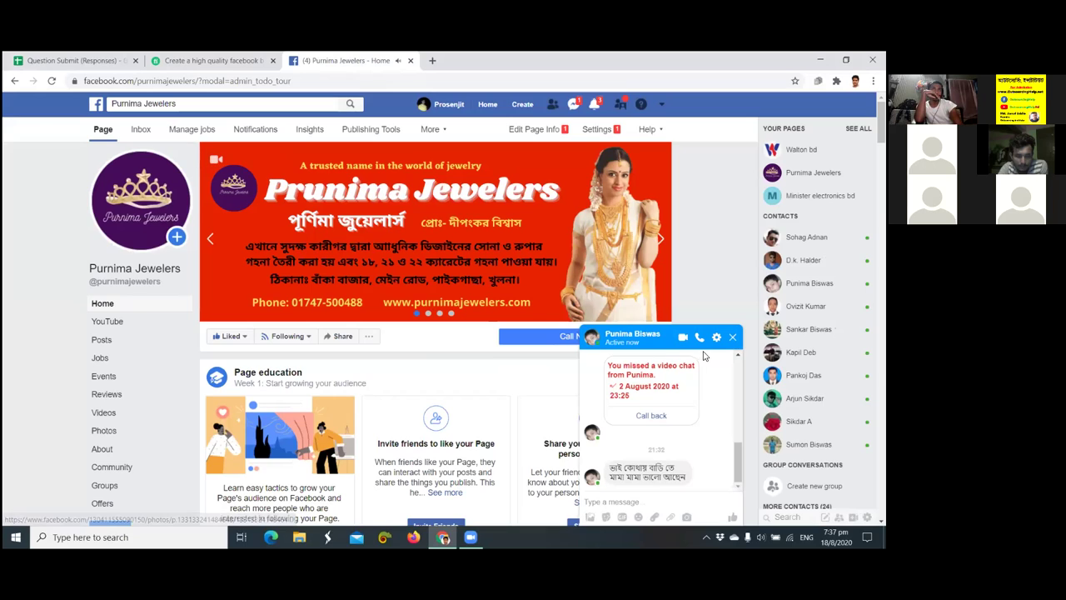
pyautogui.click(732, 337)
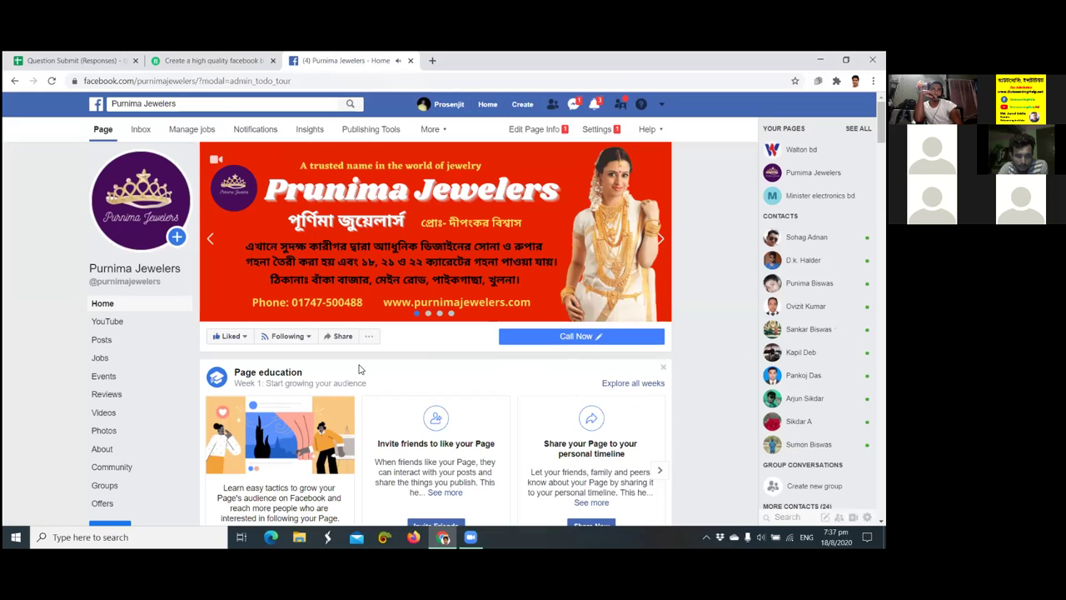
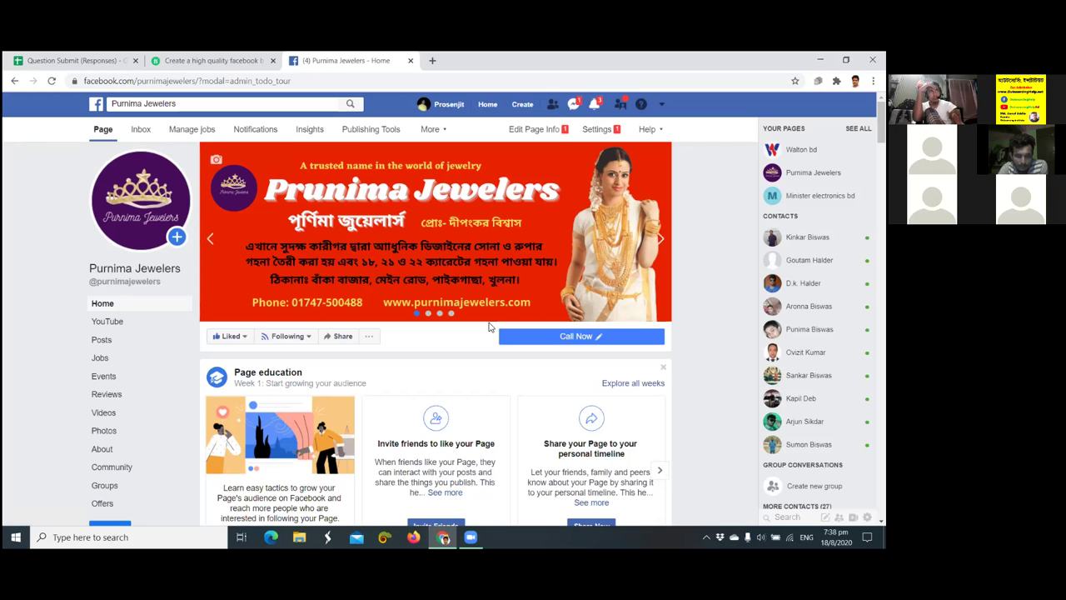
pyautogui.scroll(-1, 345, 389)
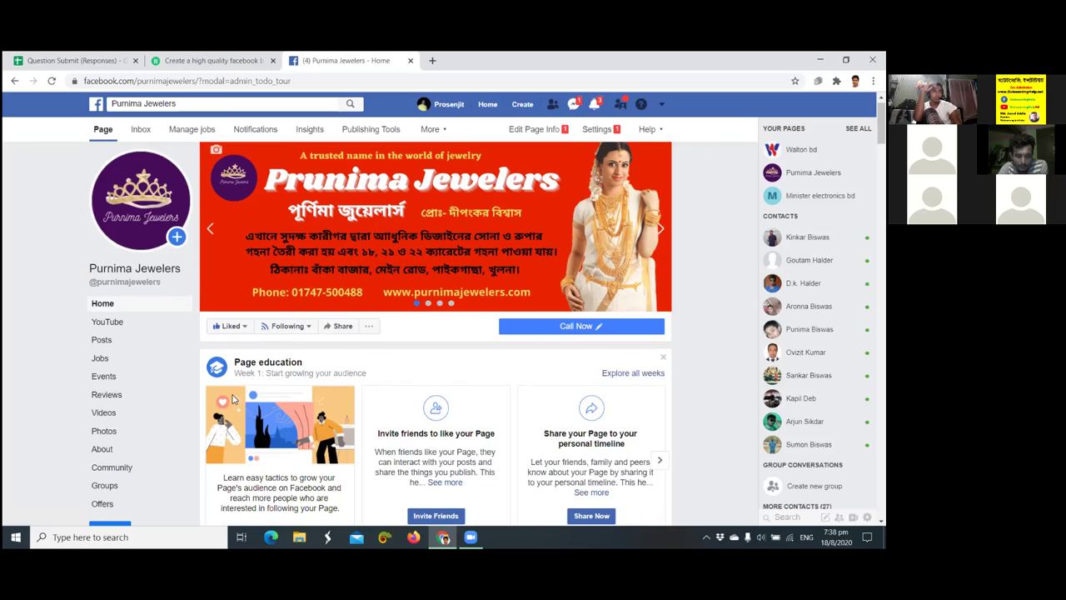
pyautogui.scroll(-2, 166, 404)
pyautogui.scroll(-2, 166, 403)
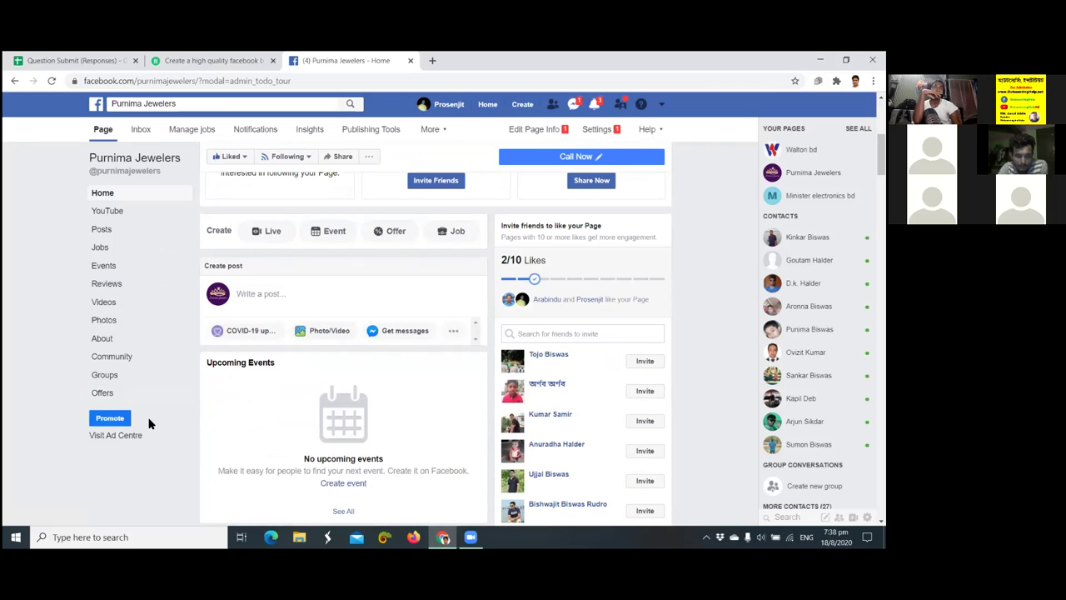
pyautogui.scroll(2, 150, 424)
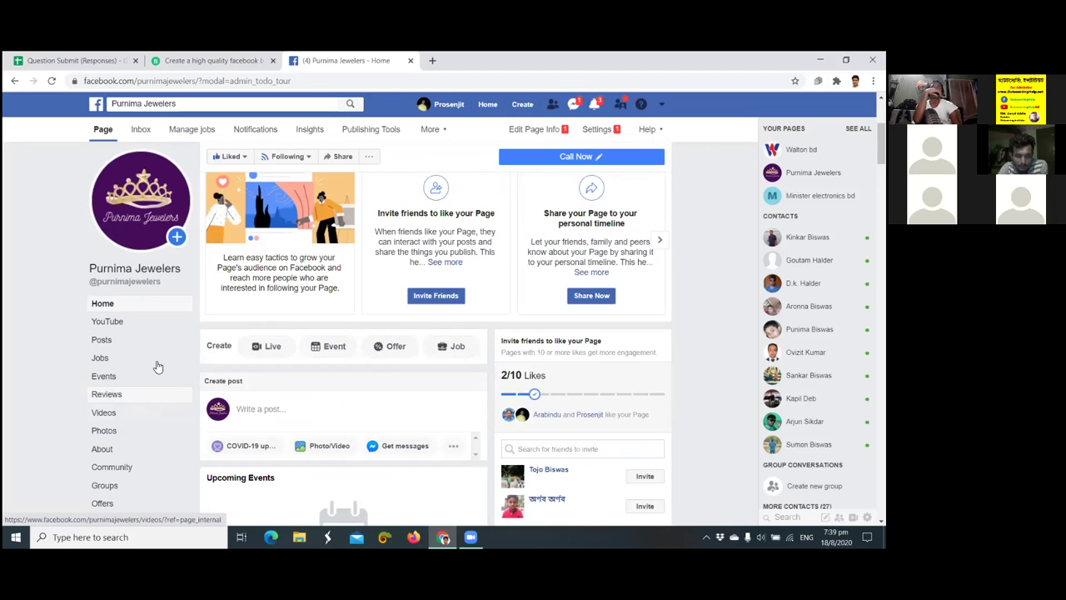
pyautogui.scroll(2, 157, 364)
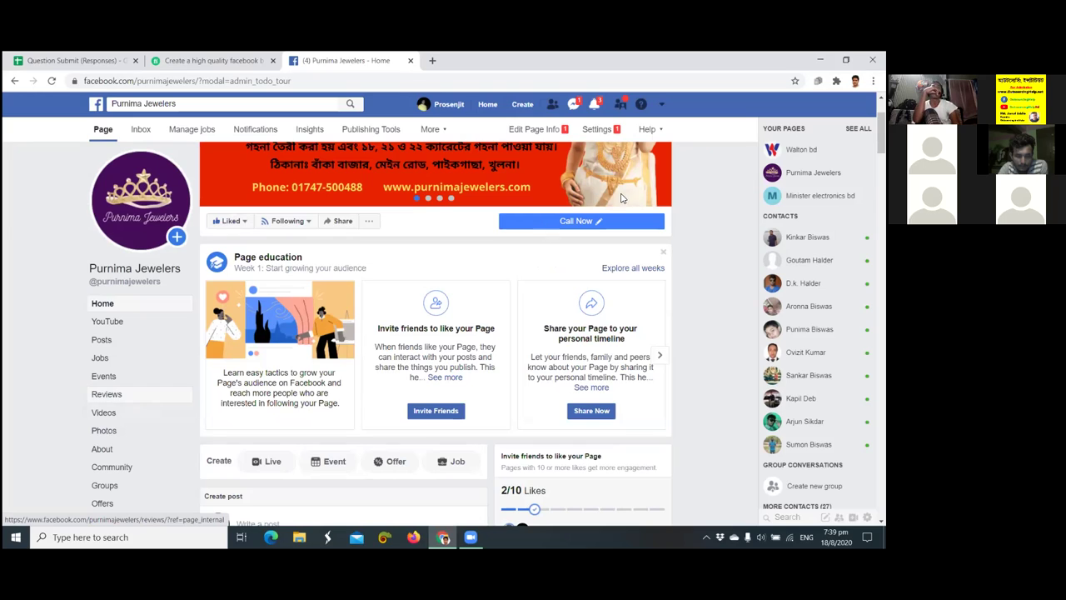
# - Open the Purnima Jewelers page settings and examine the general options and the available settings categories
pyautogui.click(597, 131)
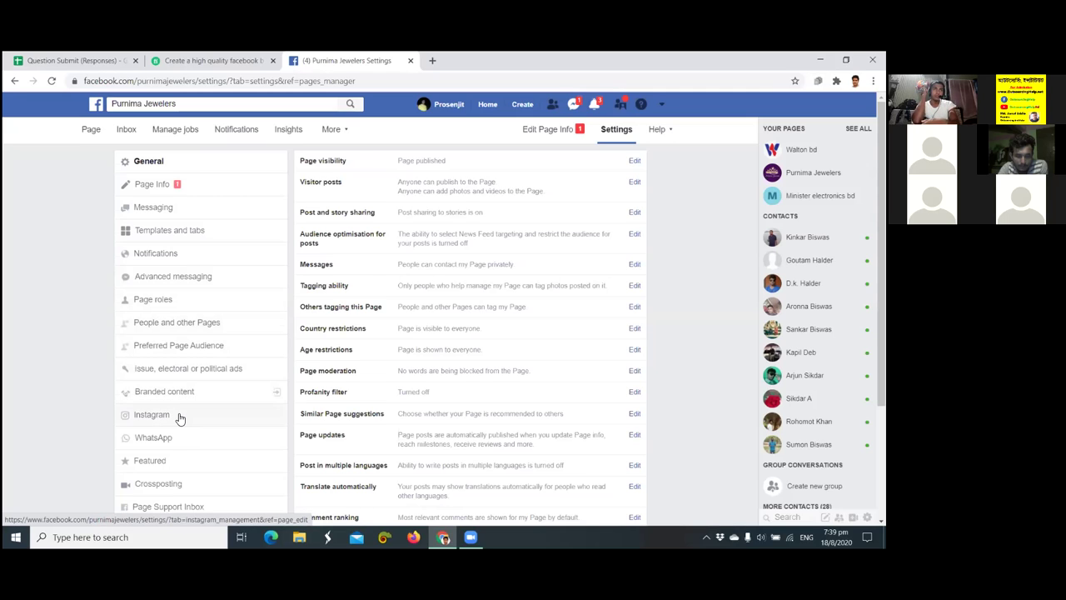
pyautogui.scroll(-1, 180, 418)
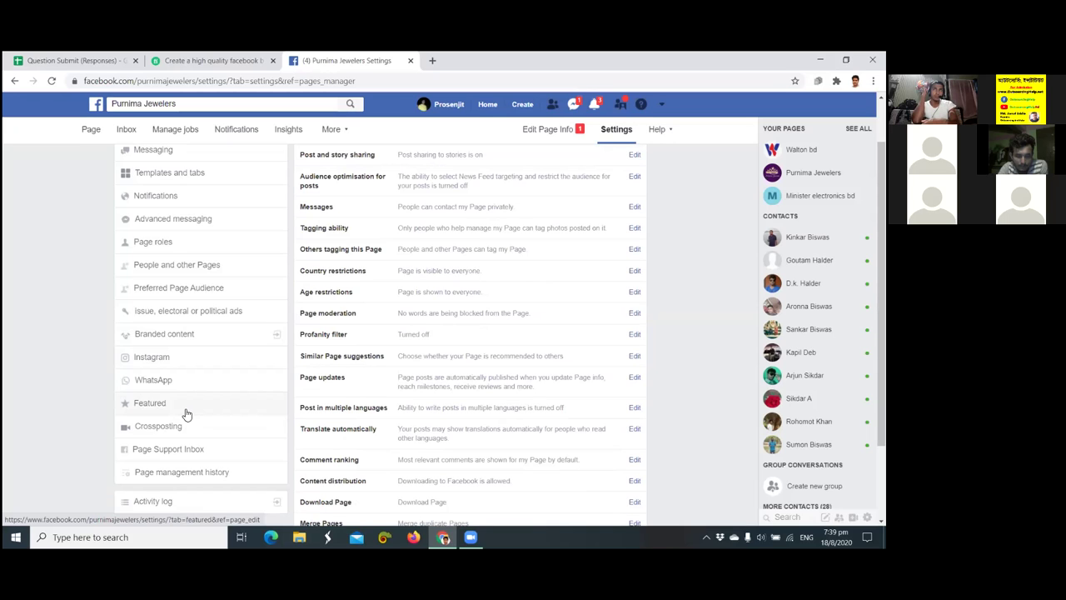
pyautogui.scroll(-2, 187, 414)
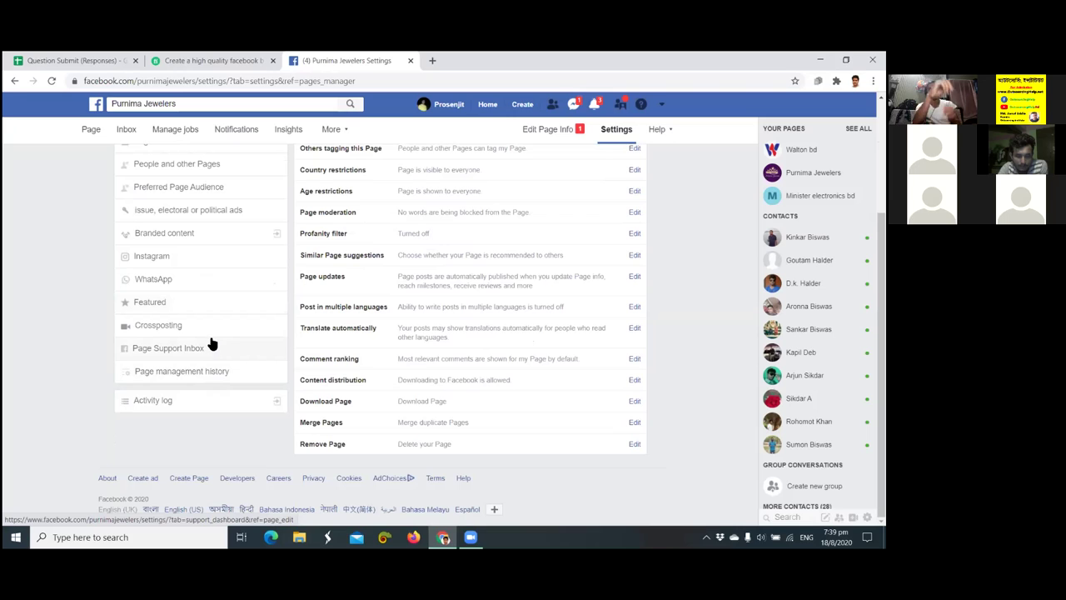
pyautogui.scroll(1, 211, 343)
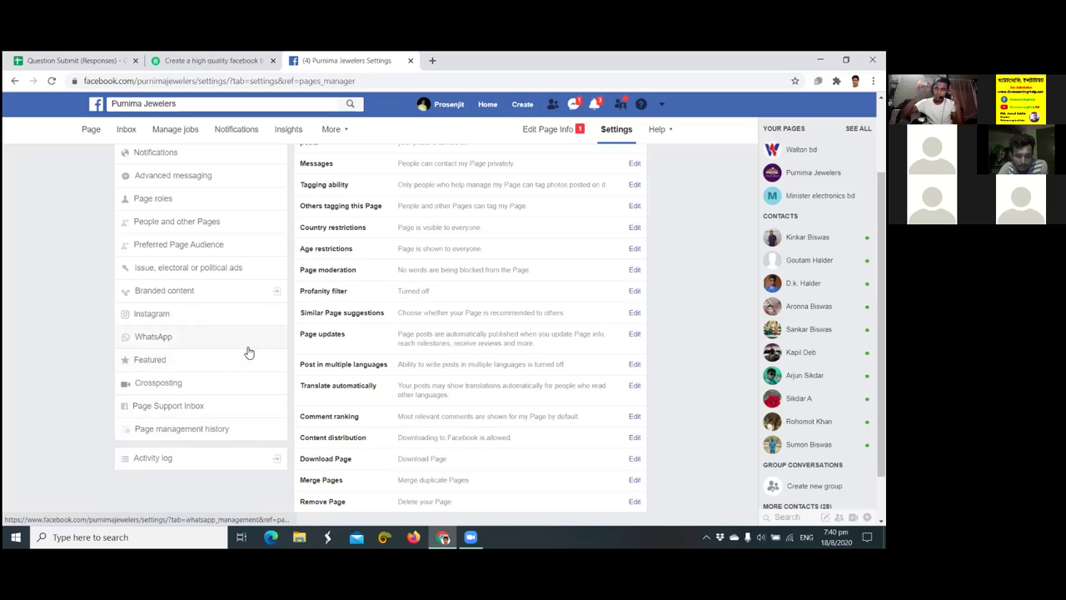
pyautogui.scroll(-1, 350, 404)
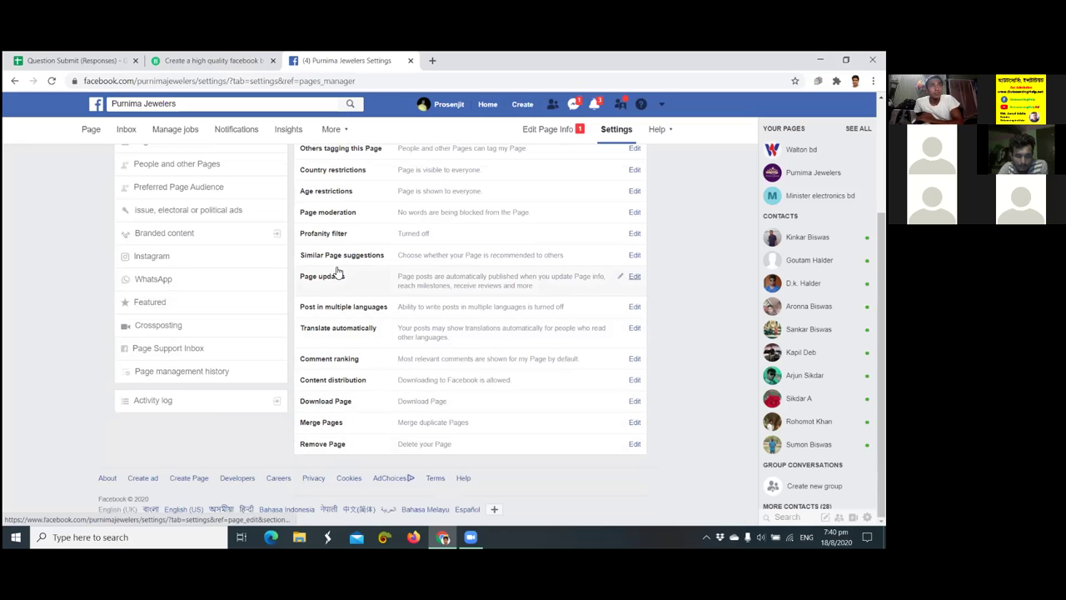
pyautogui.scroll(1, 338, 272)
pyautogui.scroll(1, 339, 271)
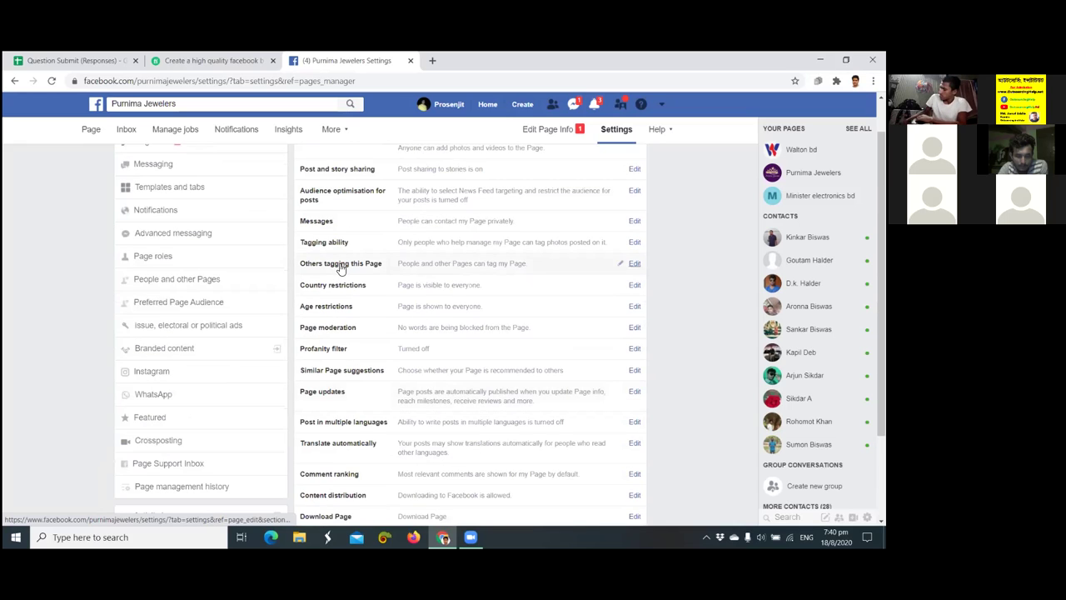
pyautogui.scroll(1, 340, 268)
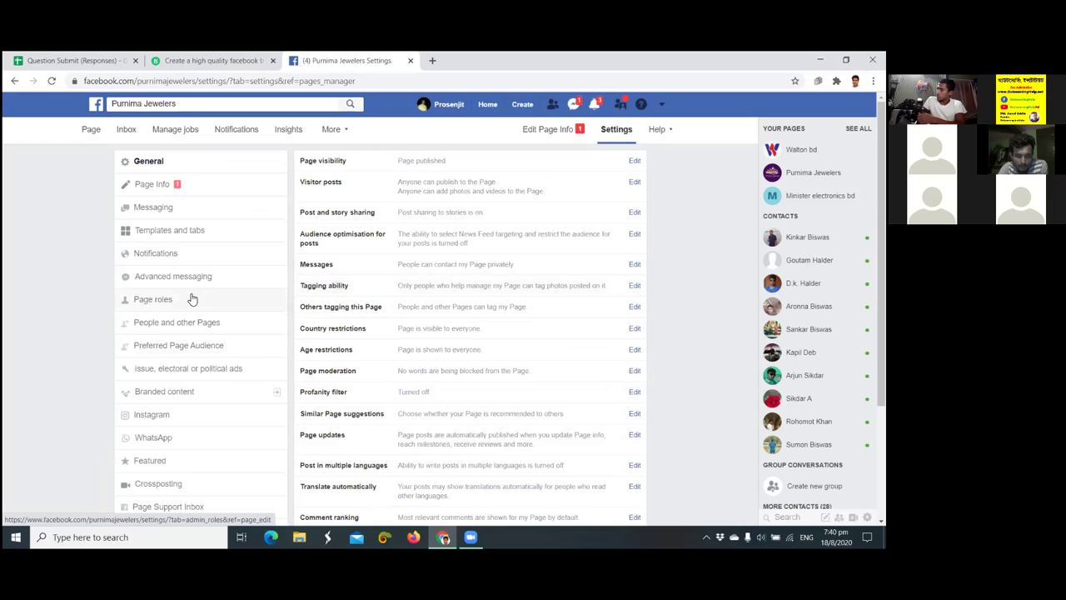
# - Open the page's Templates and tabs settings and review the current template and the full list of tabs
pyautogui.click(181, 233)
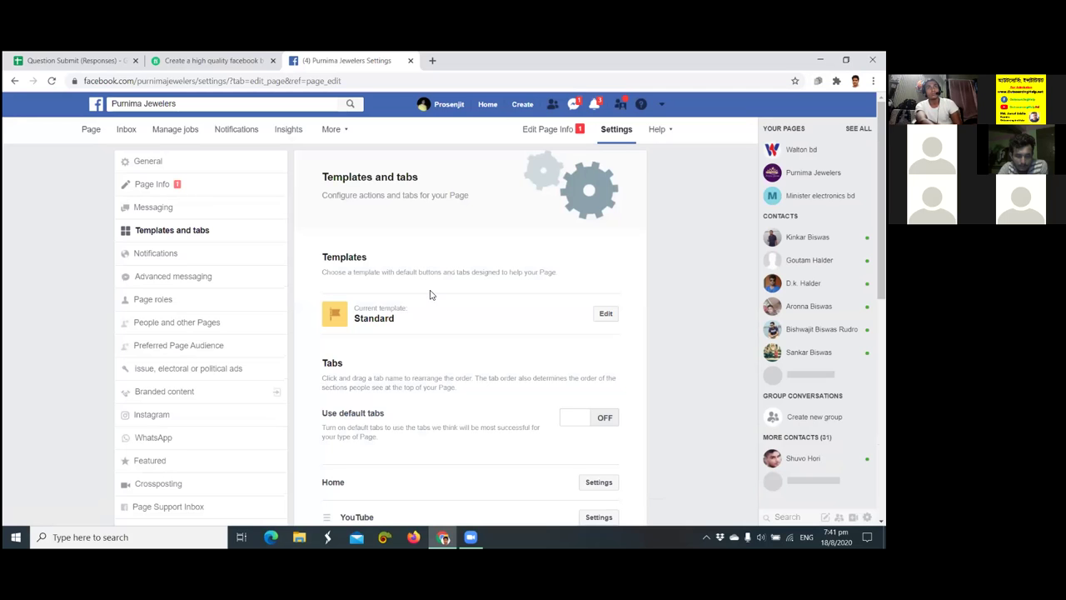
pyautogui.scroll(-2, 435, 298)
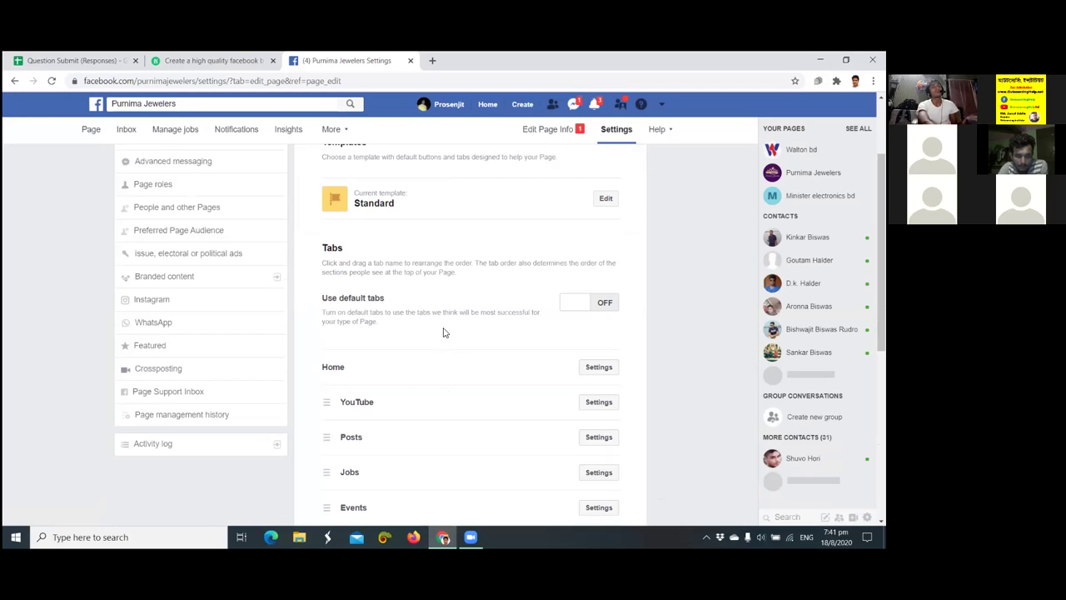
pyautogui.scroll(-2, 443, 328)
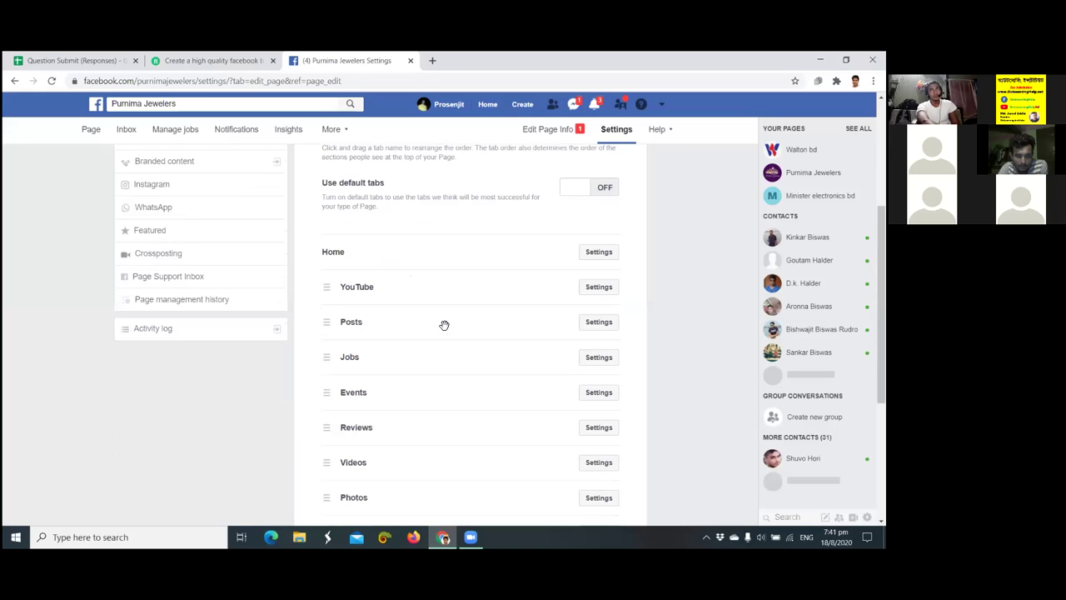
pyautogui.scroll(-2, 444, 325)
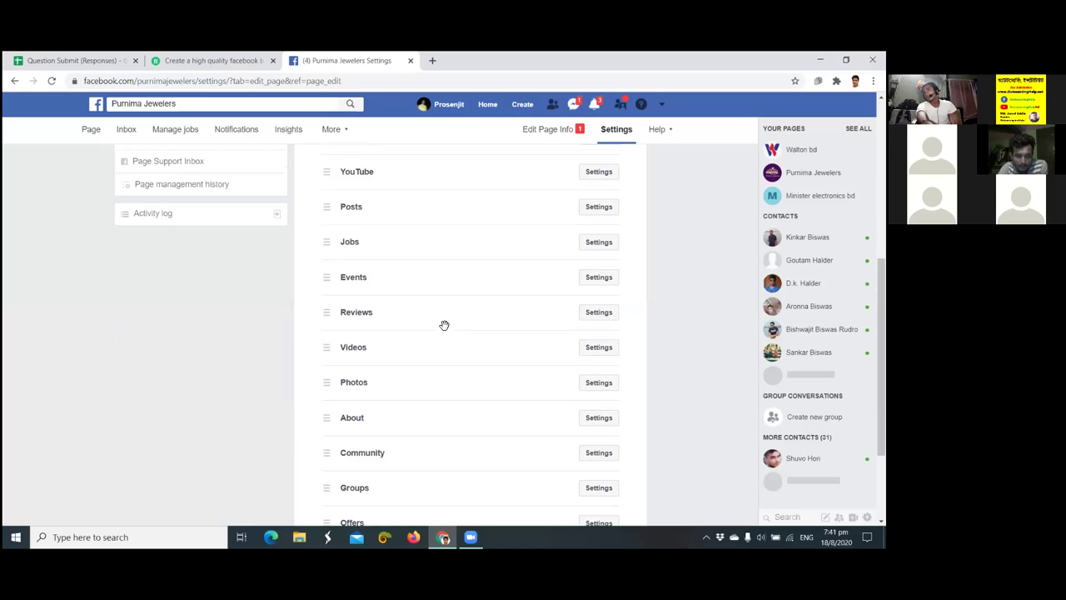
pyautogui.scroll(-2, 444, 325)
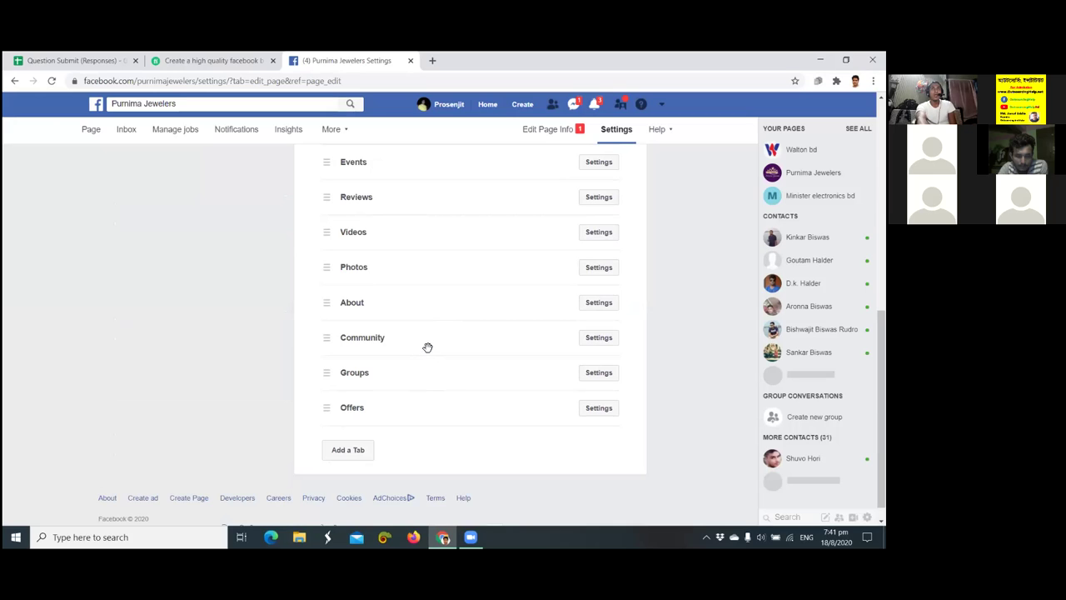
# - View the Offers tab's settings and follow its share URL to the page's Offers section
pyautogui.click(599, 409)
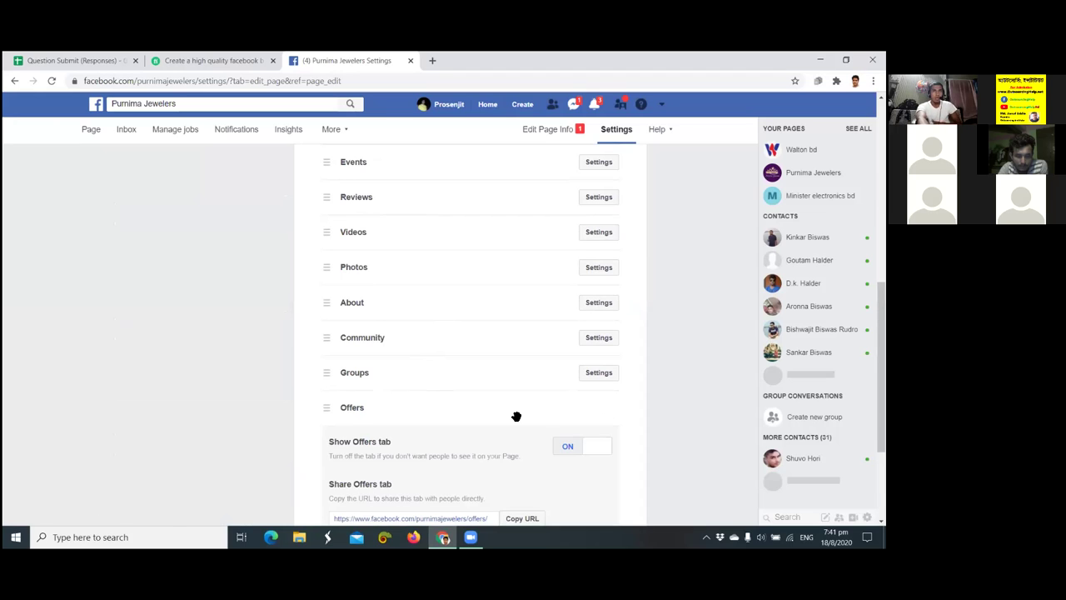
pyautogui.scroll(-2, 518, 414)
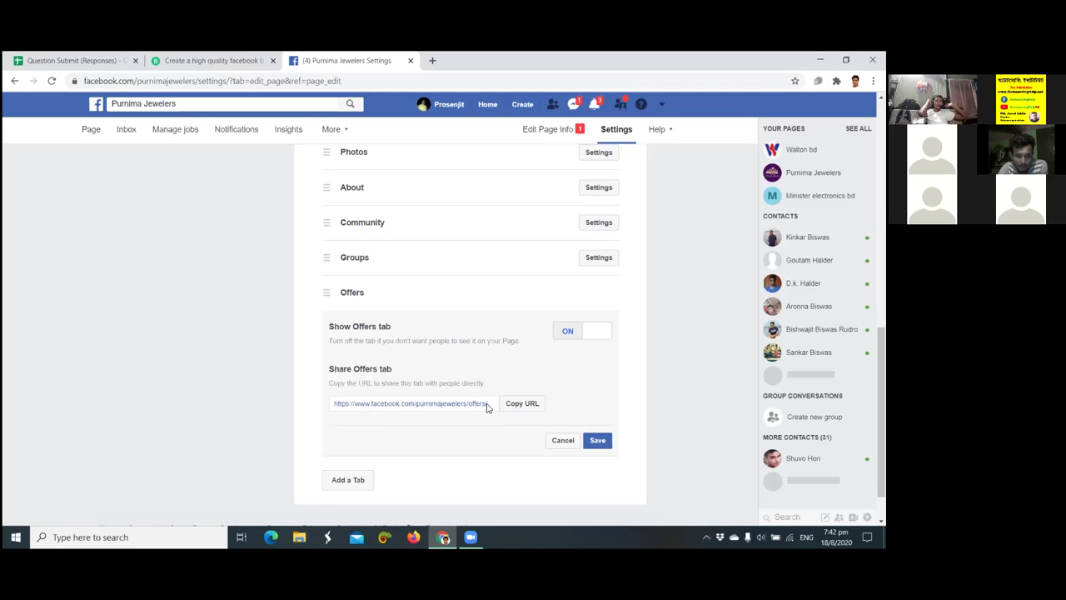
pyautogui.rightClick(391, 405)
pyautogui.click(379, 405)
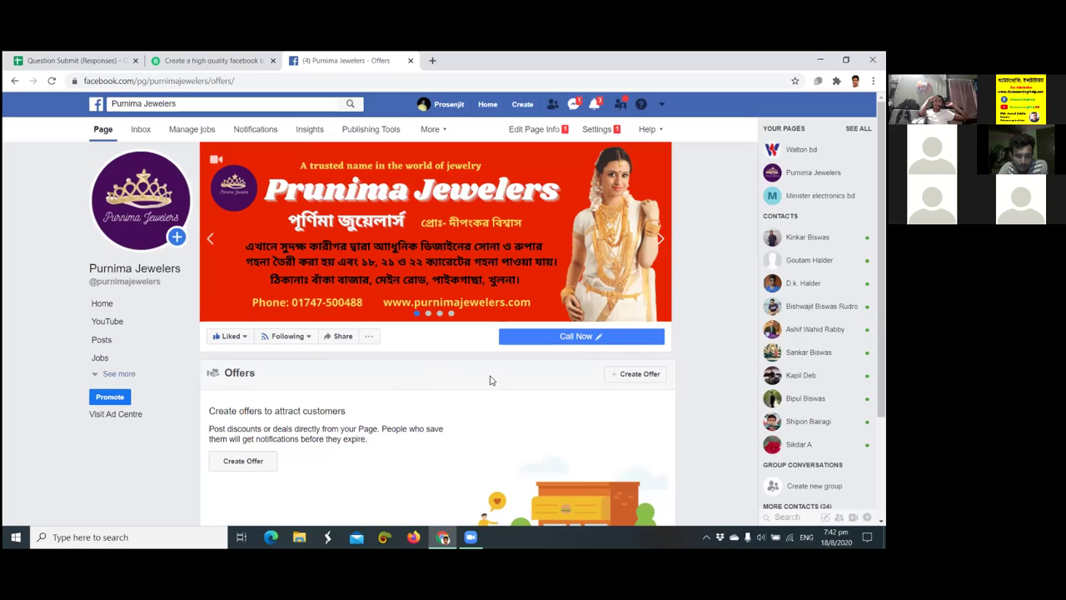
pyautogui.click(513, 337)
pyautogui.click(426, 349)
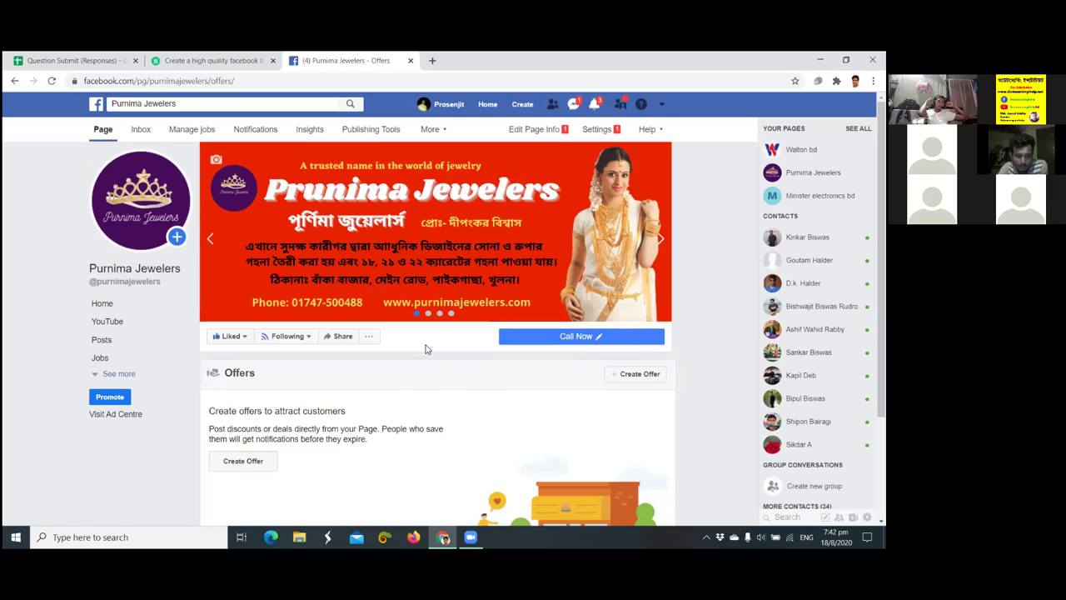
# - Return to the page's Templates and tabs settings and examine the default tabs option and the tab order from Home to Offers
pyautogui.click(595, 130)
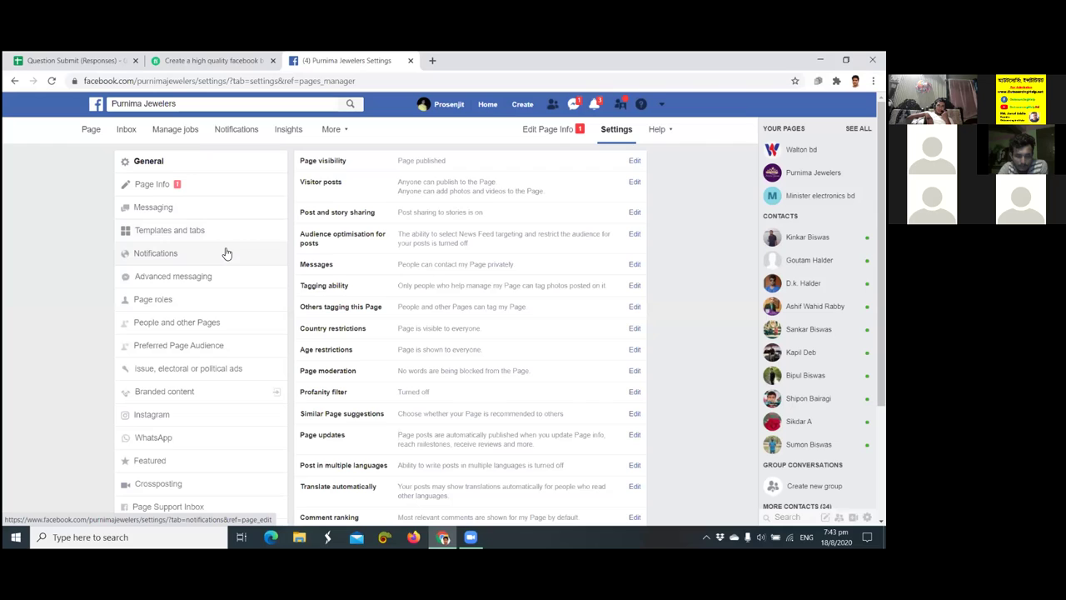
pyautogui.click(169, 231)
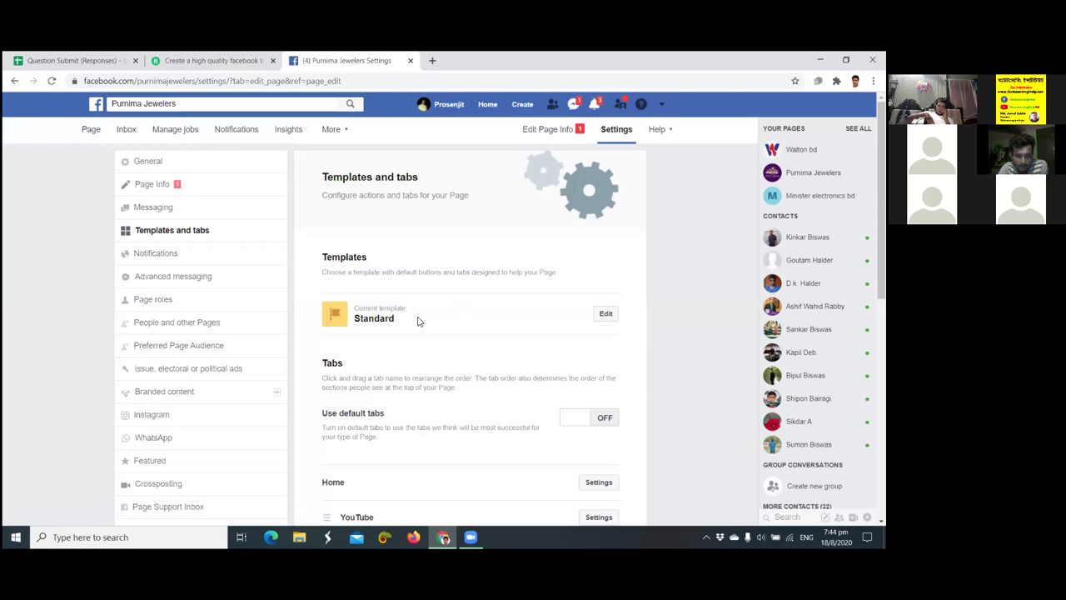
pyautogui.scroll(-2, 419, 322)
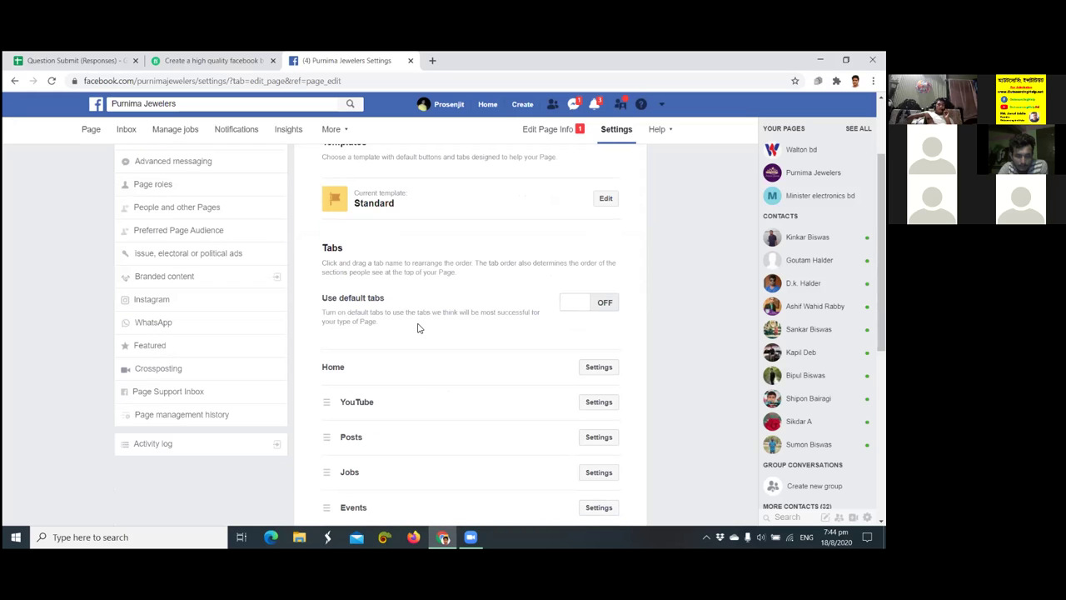
pyautogui.scroll(-2, 419, 326)
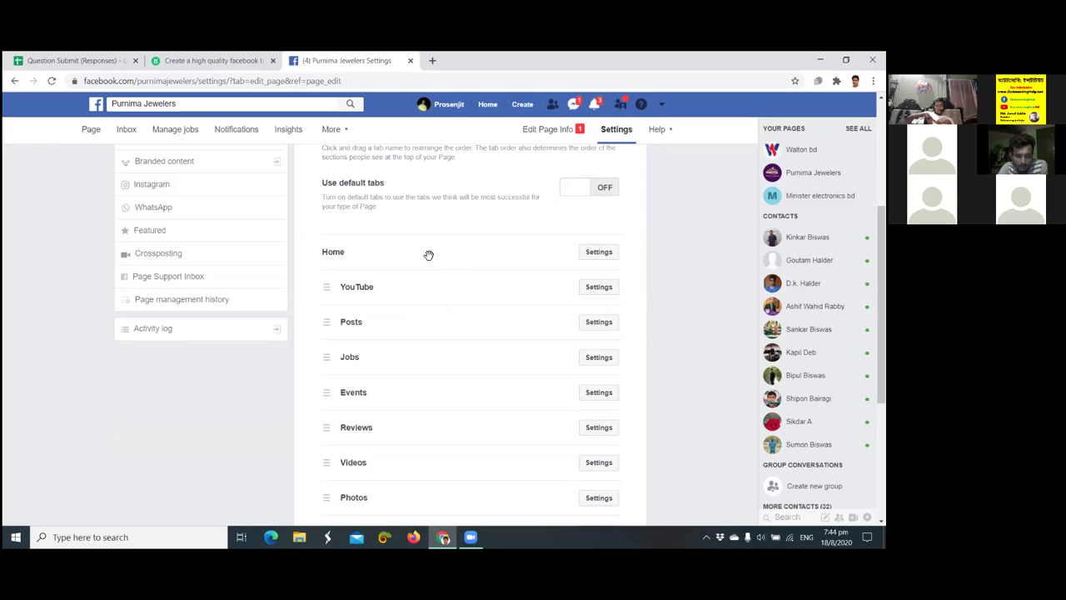
pyautogui.scroll(-2, 428, 255)
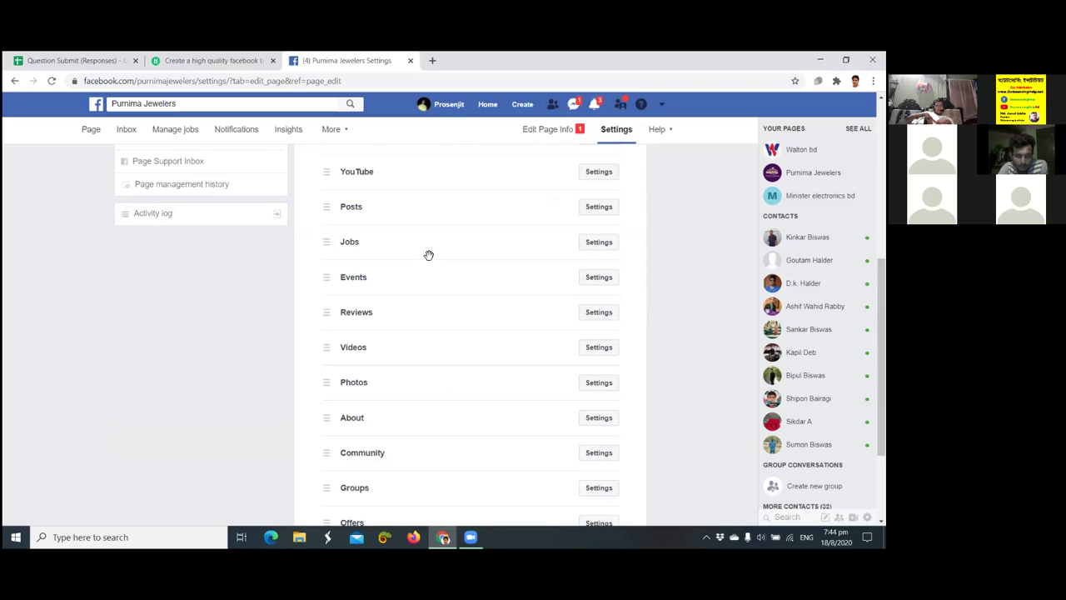
pyautogui.scroll(2, 428, 254)
pyautogui.scroll(1, 428, 255)
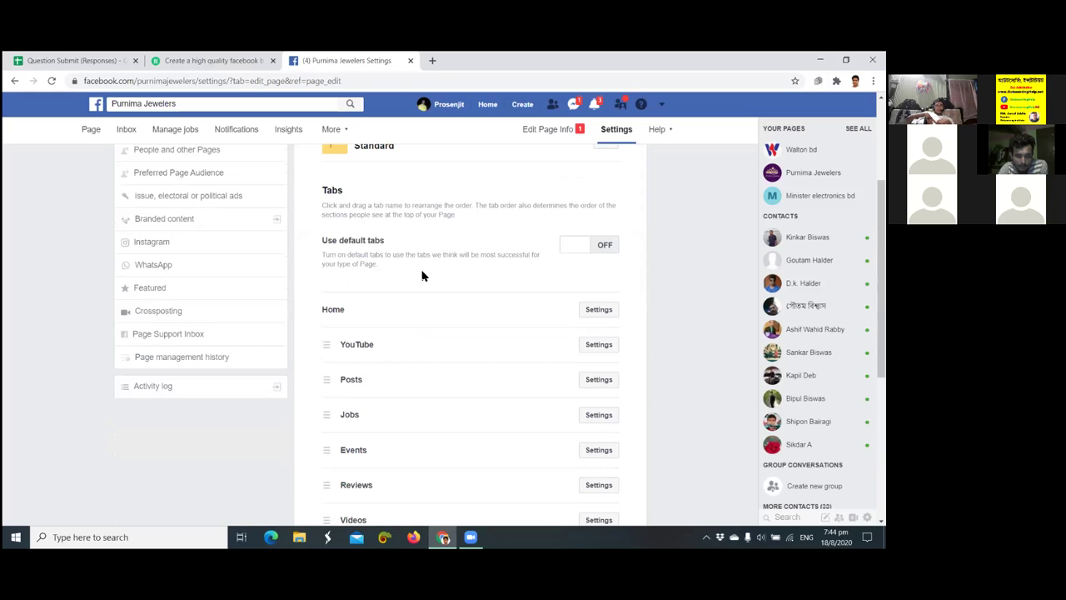
pyautogui.scroll(-2, 422, 273)
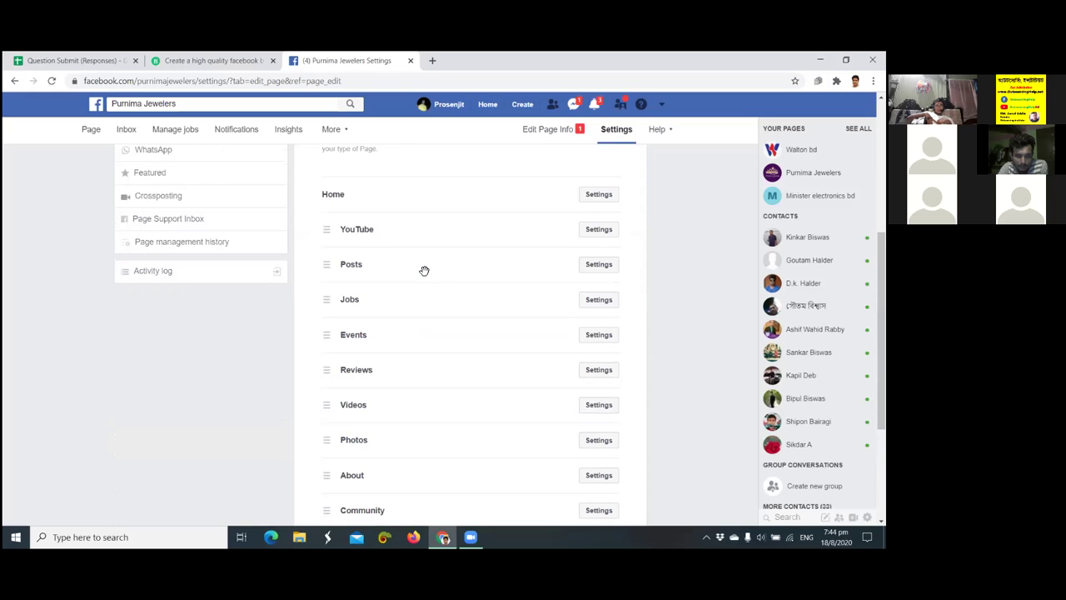
# - Add a Shop tab to the page's tab list and open its visibility and share settings
pyautogui.scroll(-2, 424, 271)
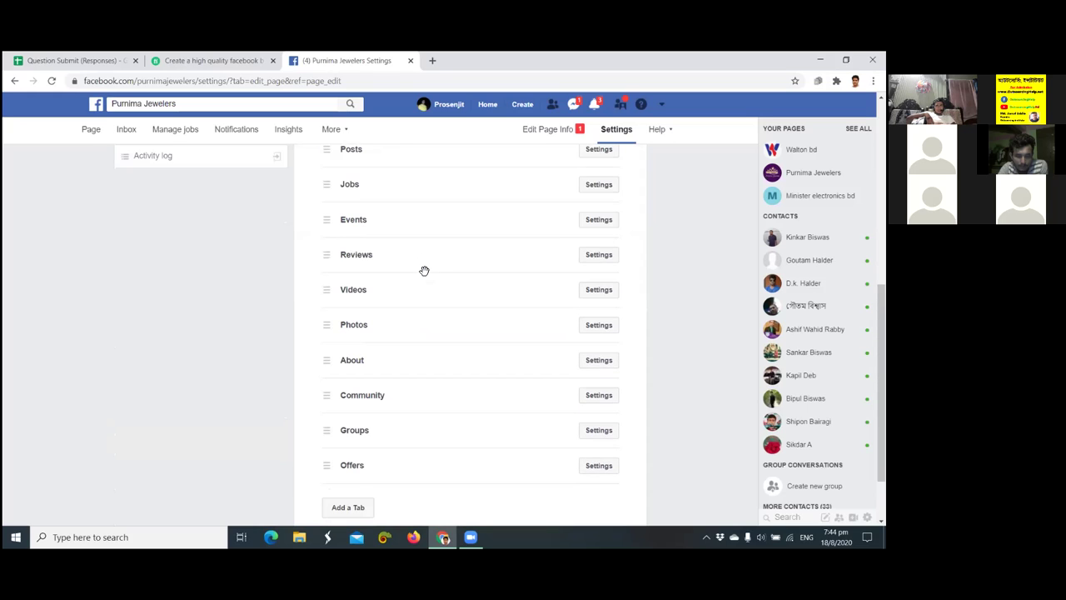
pyautogui.scroll(-2, 423, 271)
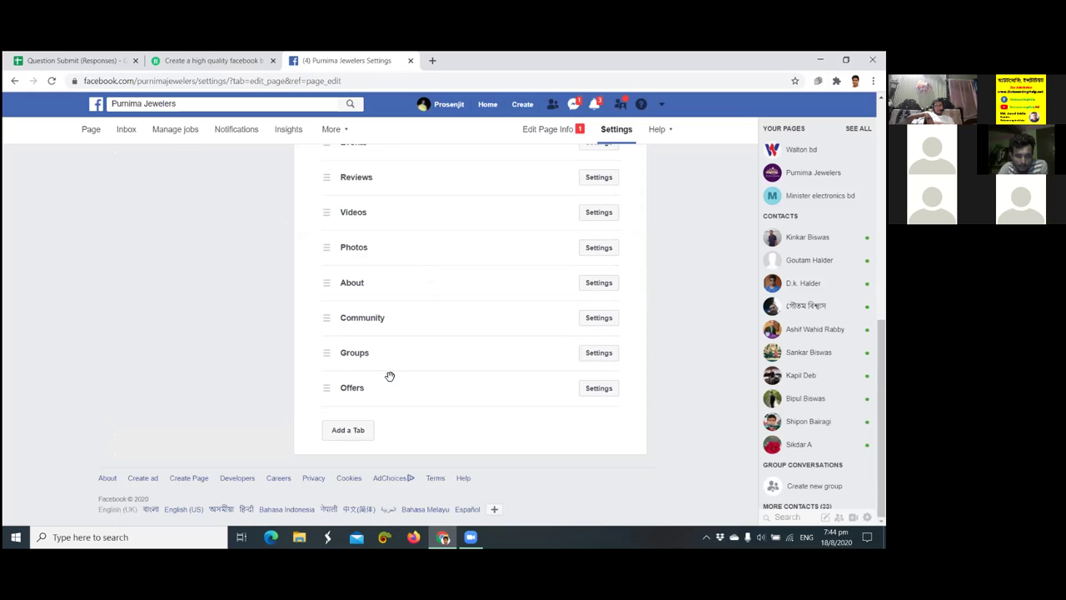
pyautogui.click(344, 436)
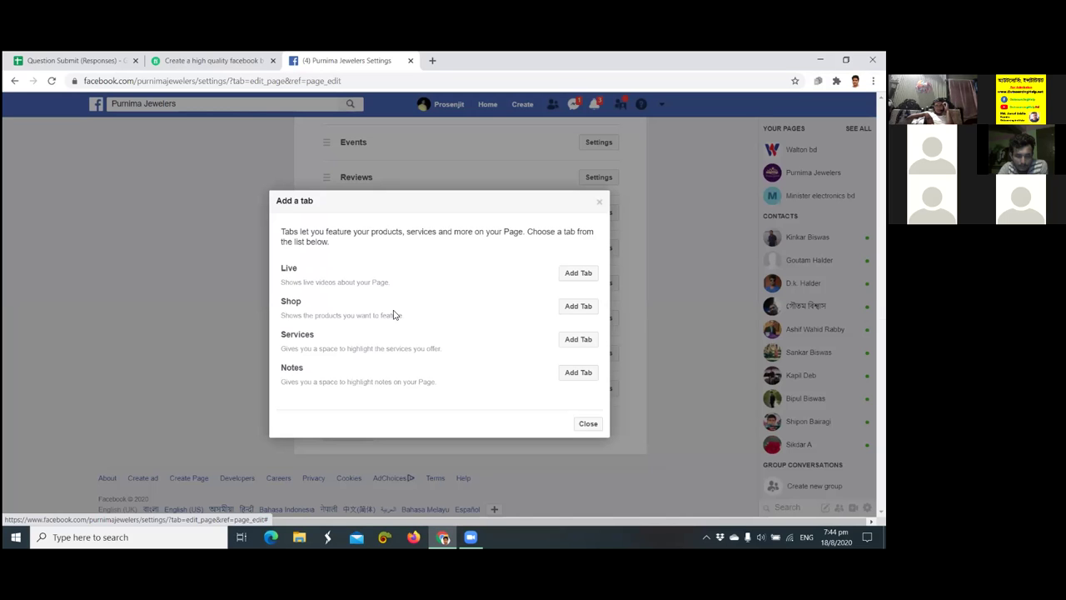
pyautogui.click(578, 307)
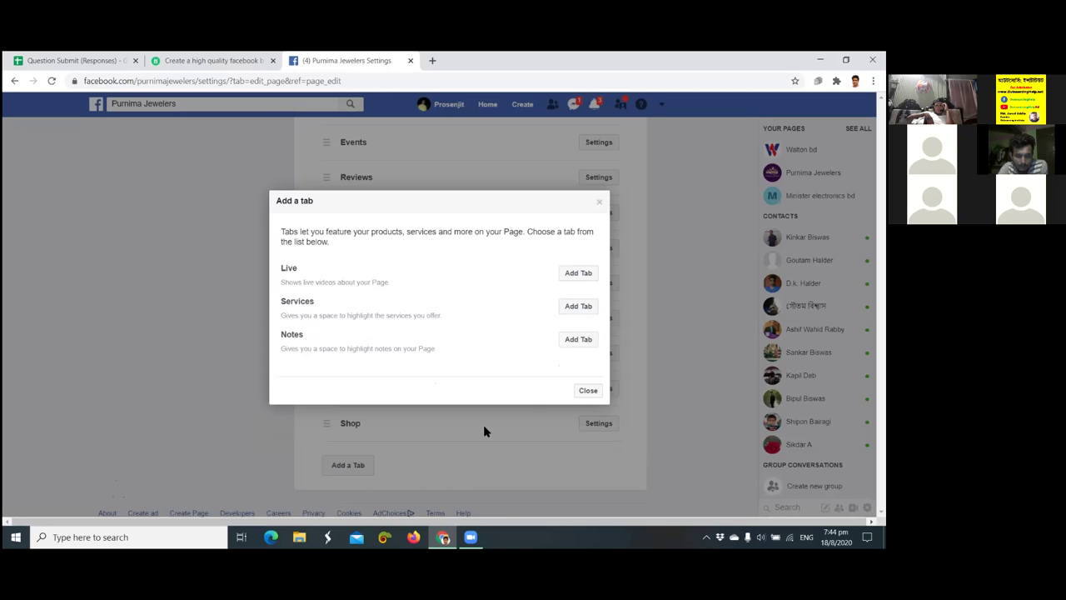
pyautogui.click(581, 390)
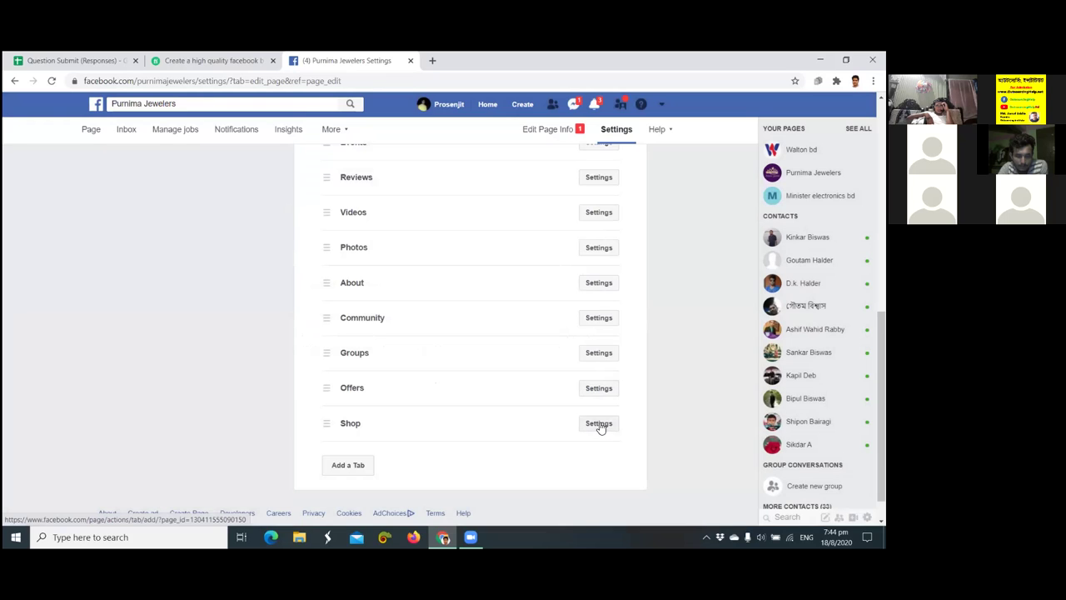
pyautogui.click(599, 423)
pyautogui.scroll(-3, 511, 426)
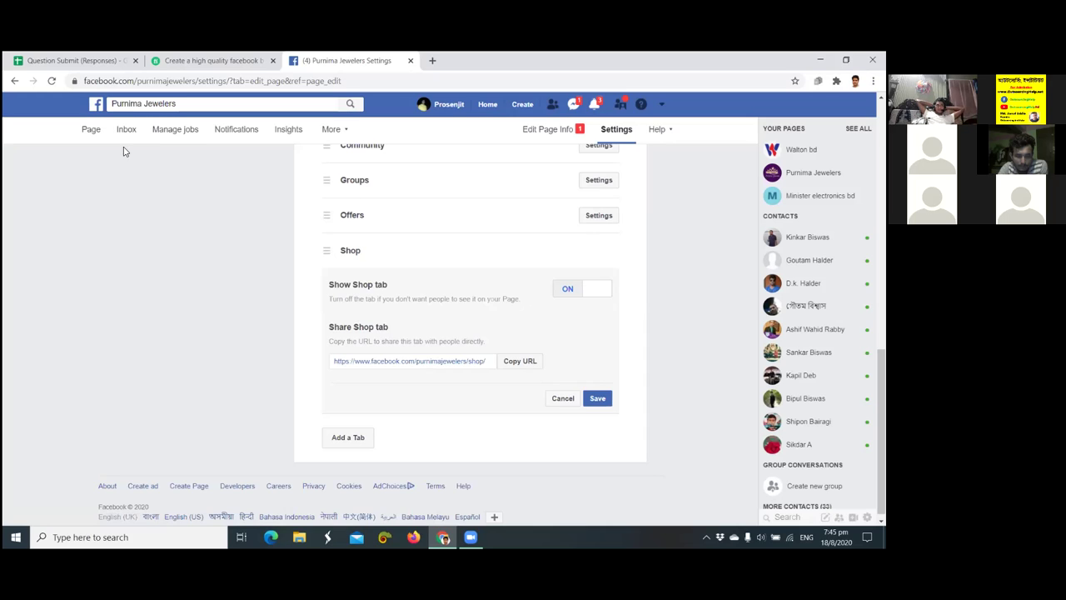
# - Return to the Purnima Jewelers page and expand its full tab list to check the Shop entry
pyautogui.click(91, 131)
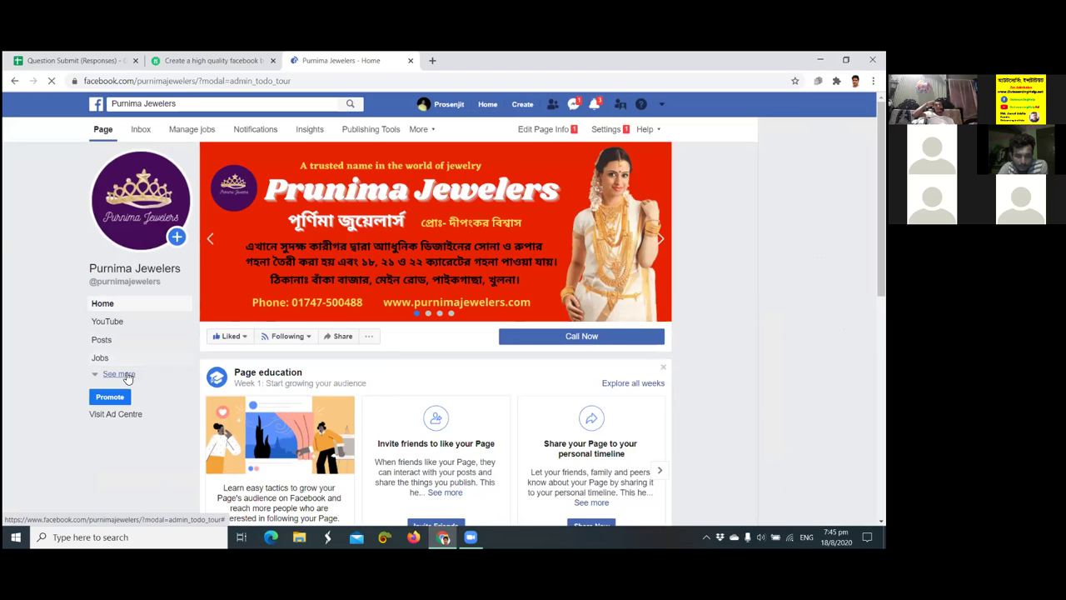
pyautogui.click(128, 376)
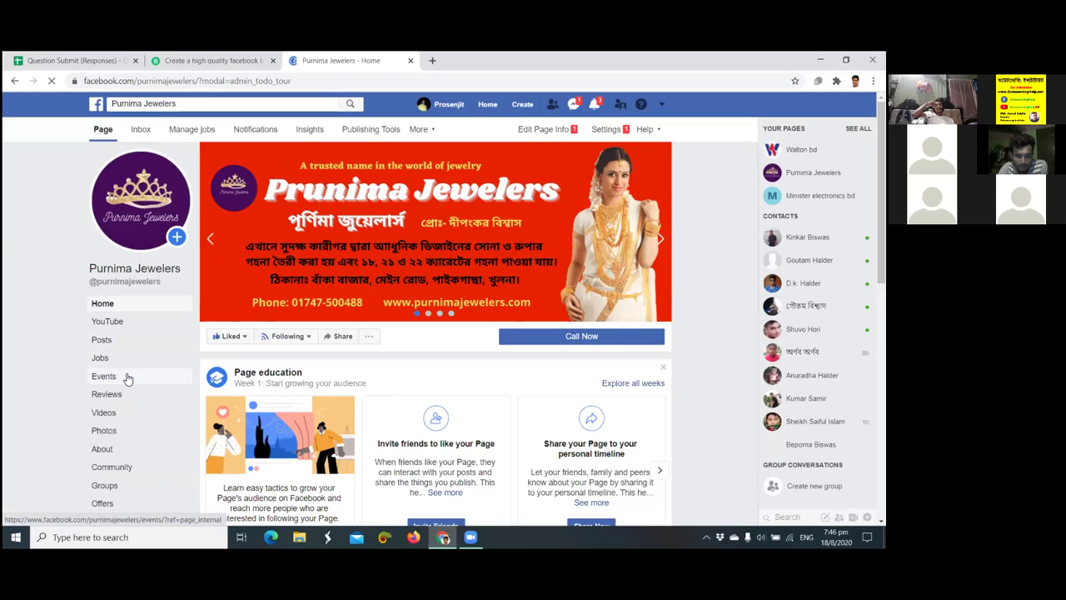
pyautogui.scroll(-2, 129, 402)
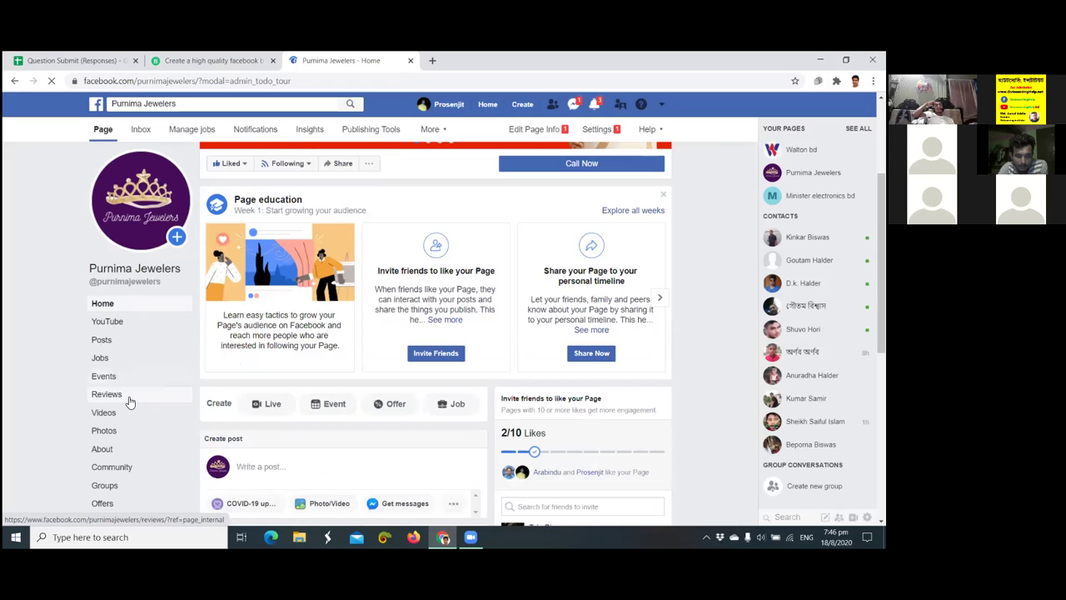
pyautogui.scroll(-2, 146, 449)
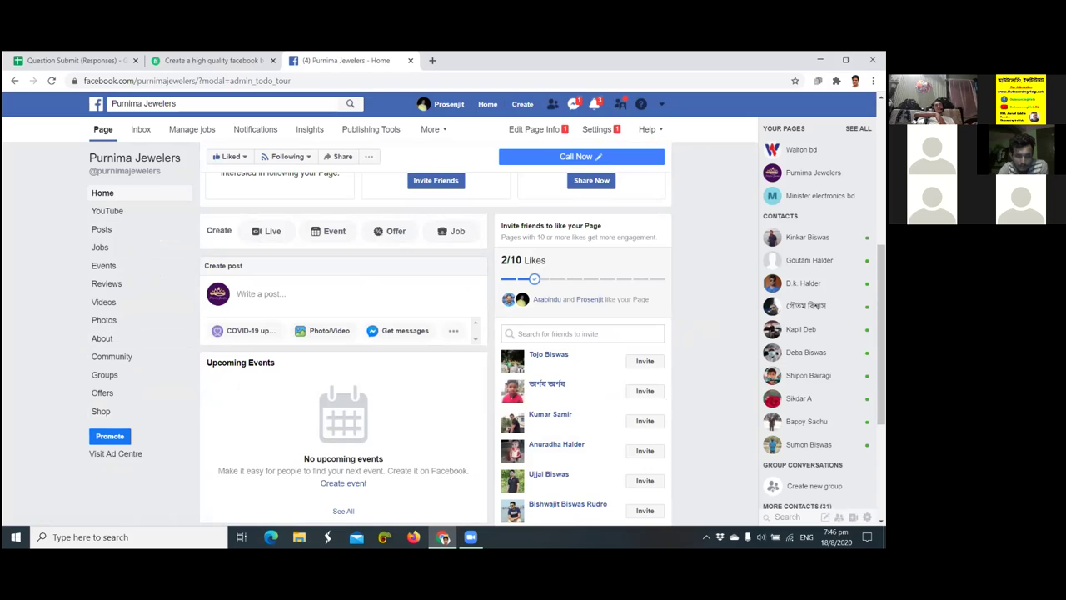
# - View the options of the page's Call Now button and close them without choosing one
pyautogui.click(575, 158)
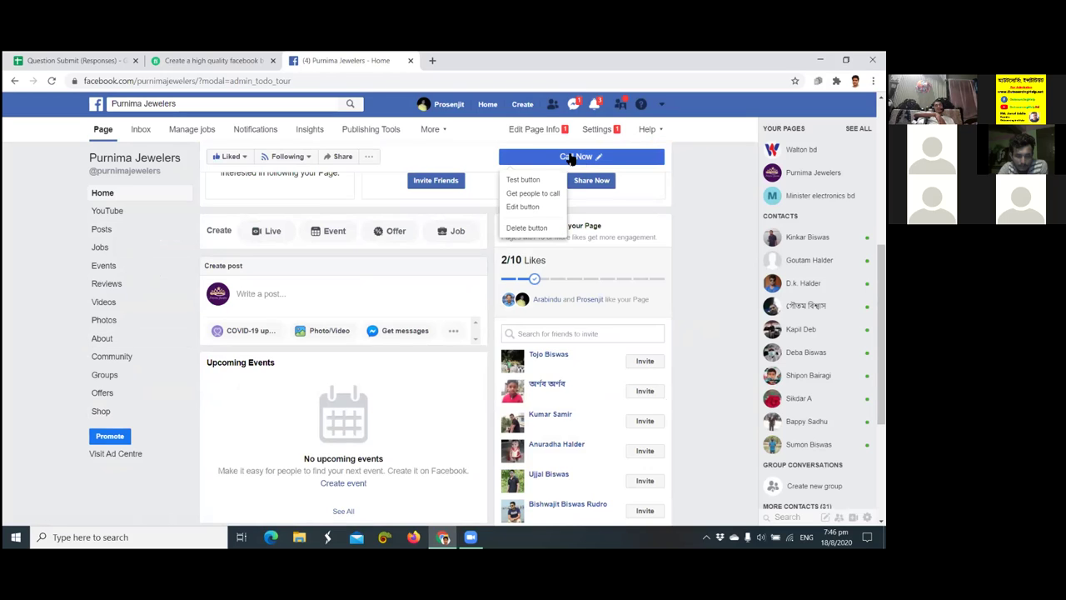
pyautogui.click(490, 158)
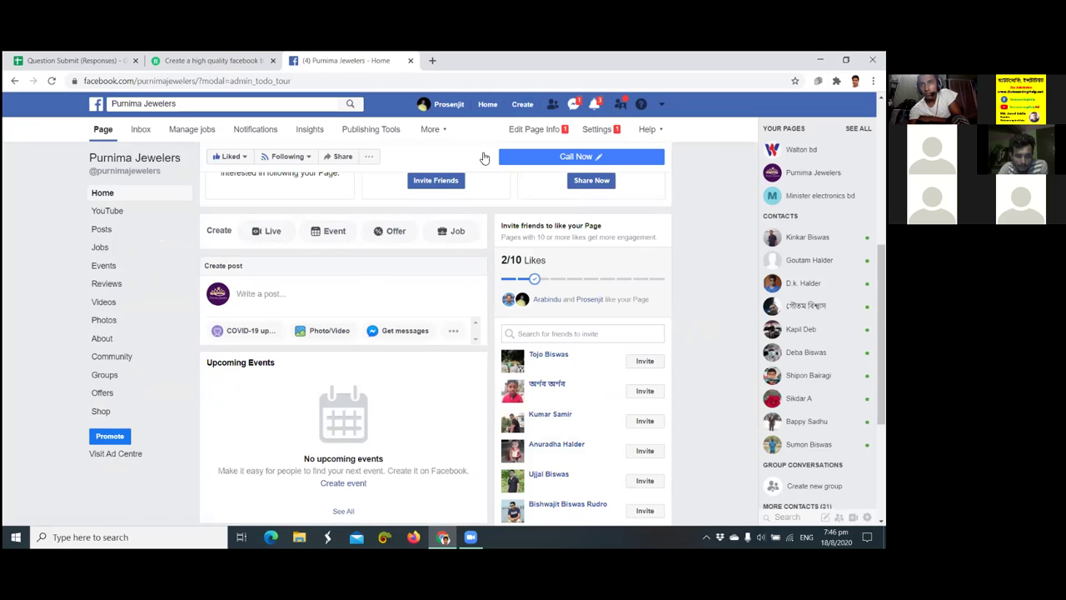
pyautogui.click(536, 160)
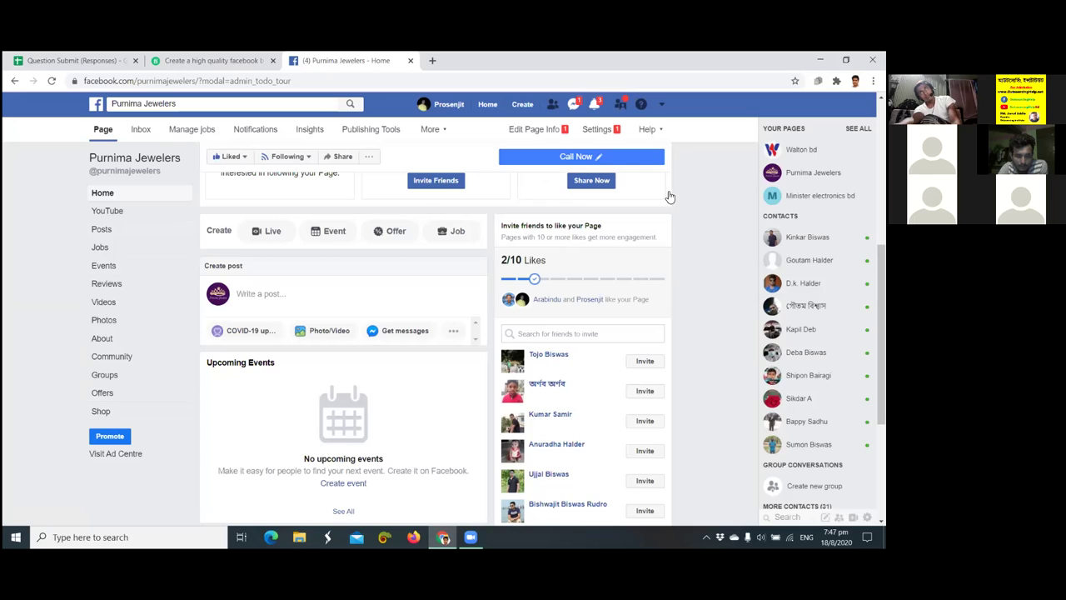
pyautogui.moveTo(568, 160)
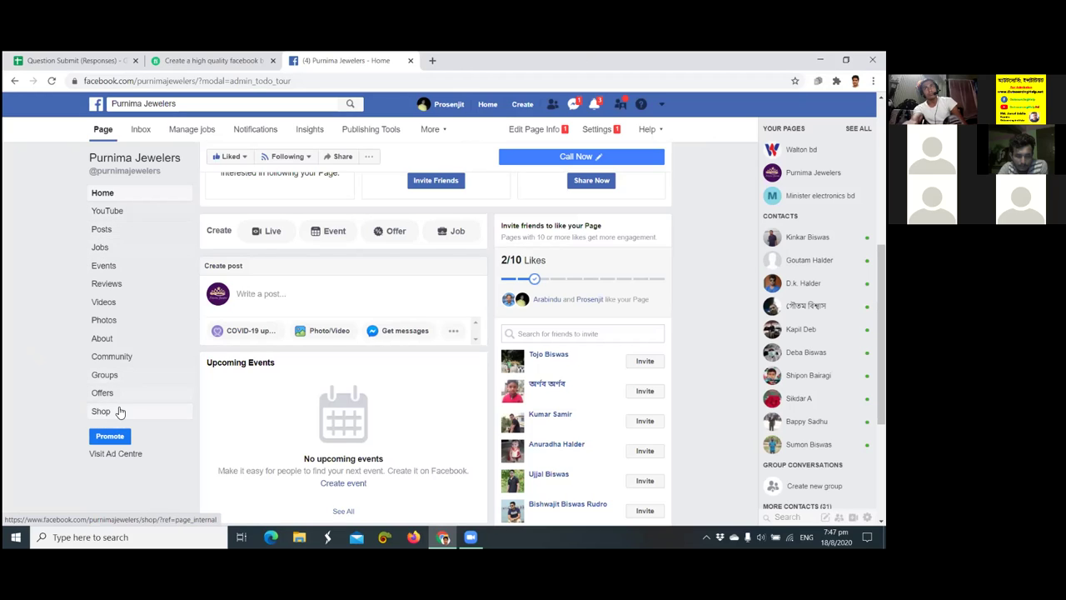
pyautogui.moveTo(507, 157)
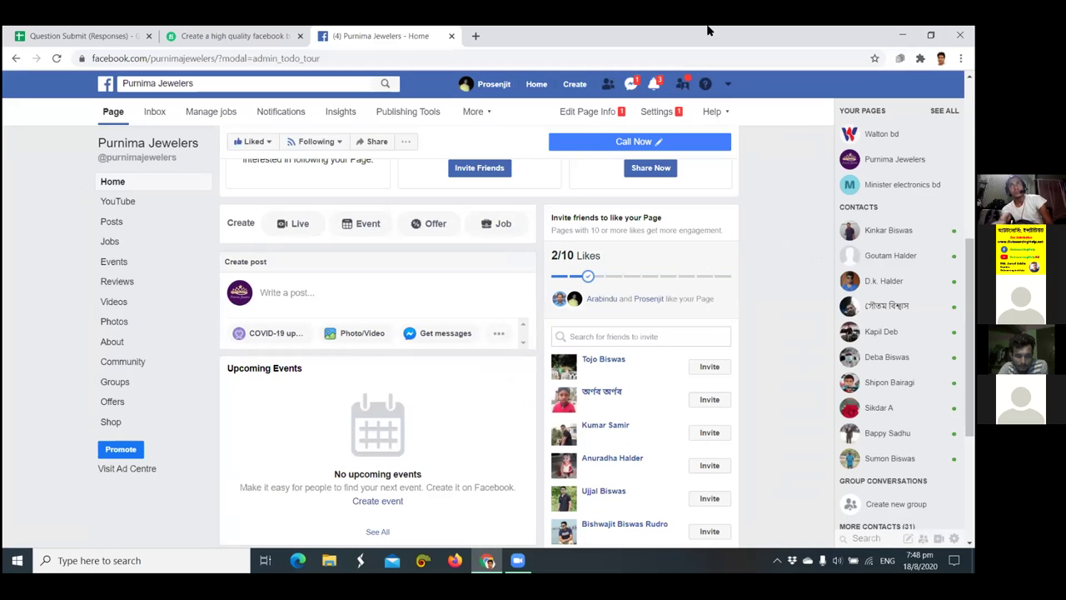
# - Go back to the page's cover and browse the slides of its cover slideshow
pyautogui.scroll(5, 433, 217)
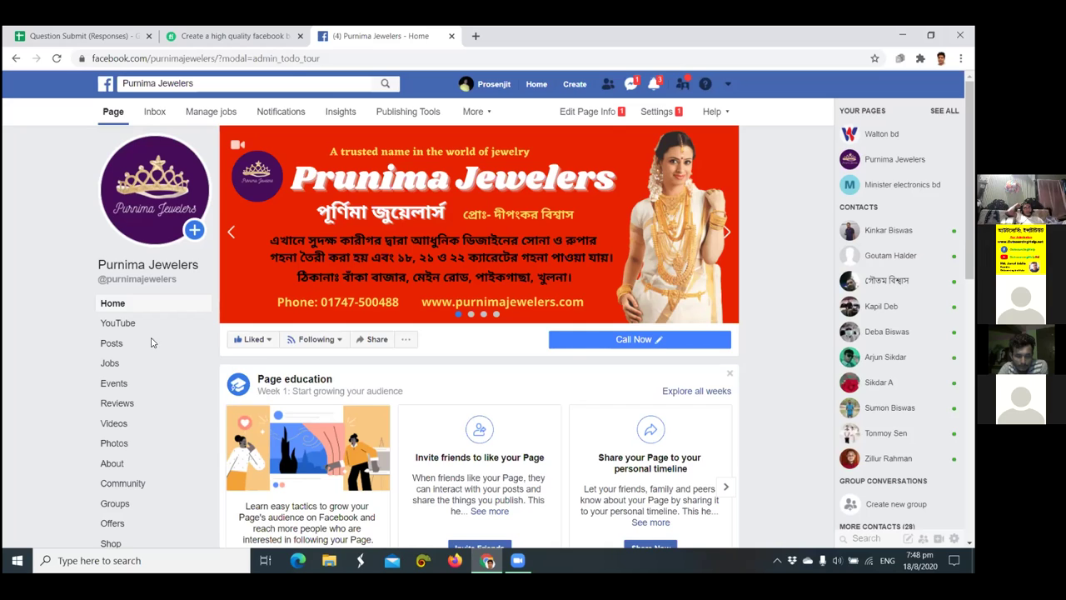
pyautogui.click(471, 314)
pyautogui.click(491, 315)
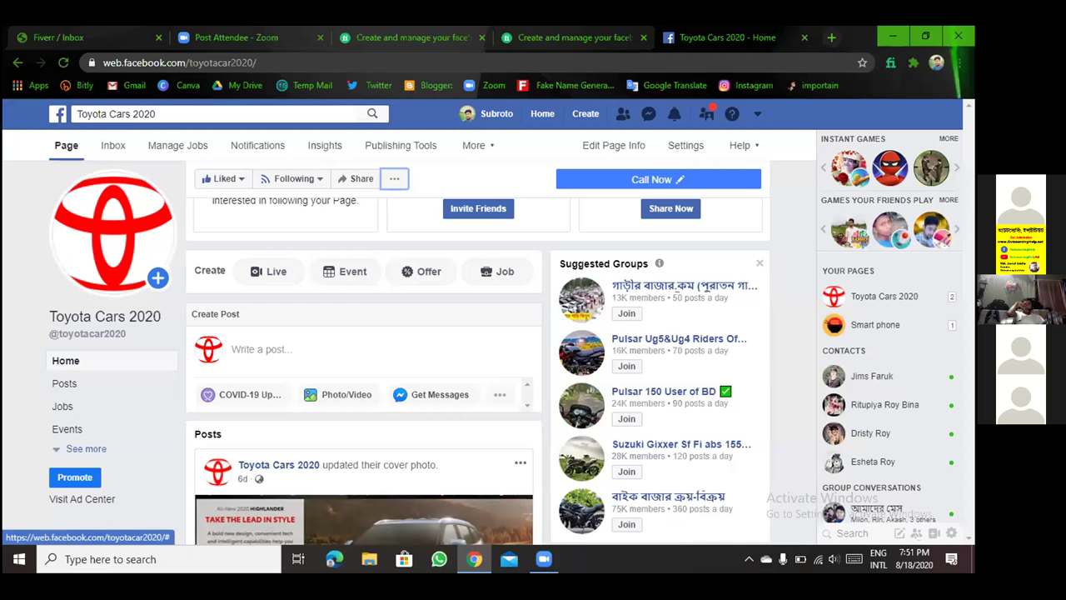
# - Switch to the Fiverr gig "I will create and manage your facebook business page" and examine its title and Basic package
pyautogui.hotkey('ctrl', '3')
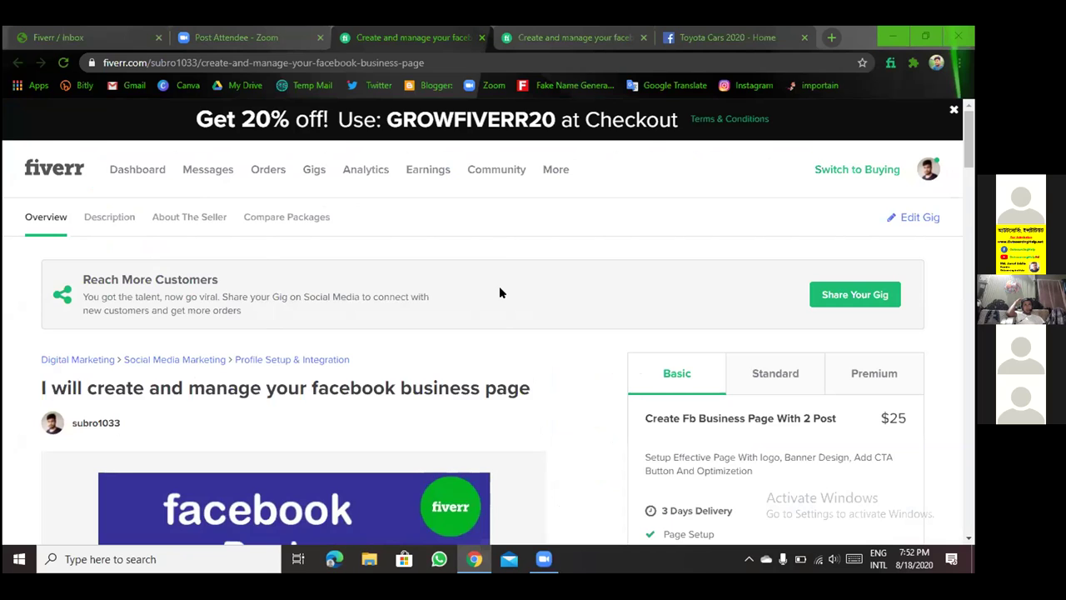
pyautogui.scroll(-1, 500, 292)
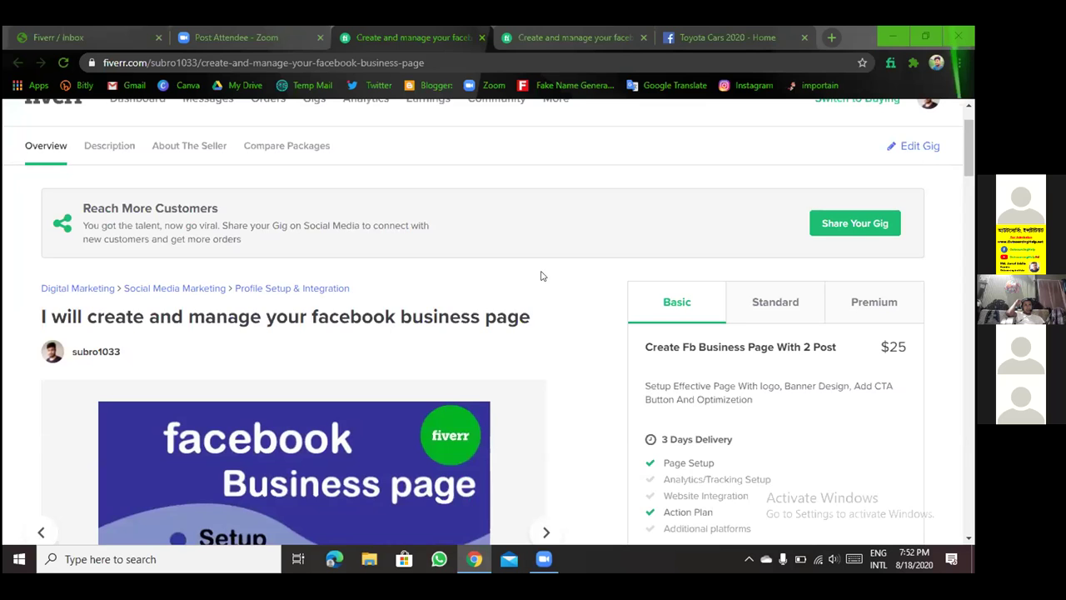
pyautogui.scroll(-2, 541, 276)
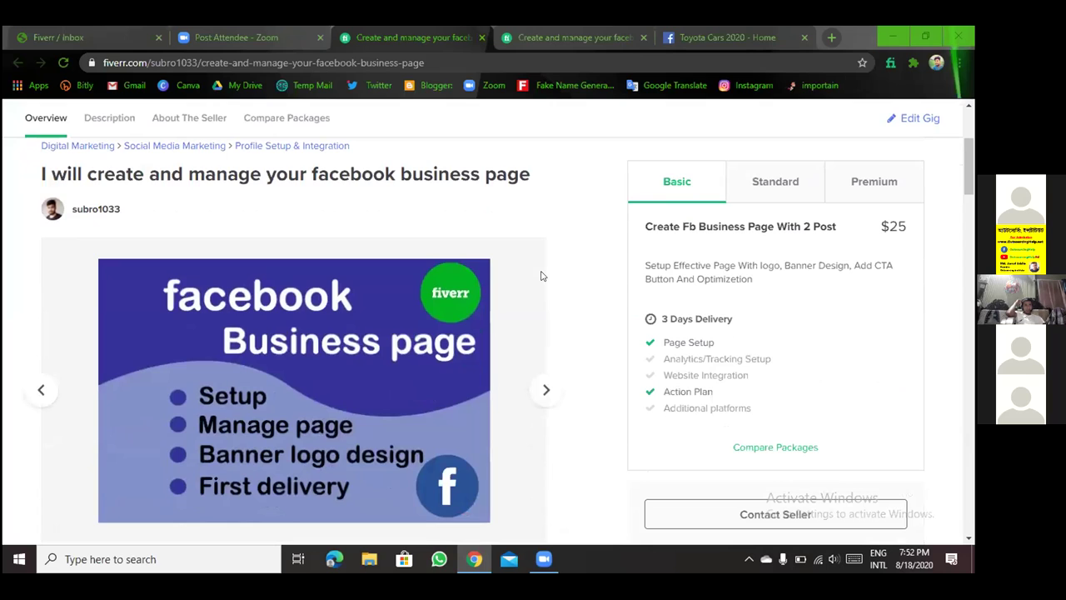
pyautogui.scroll(-1, 540, 276)
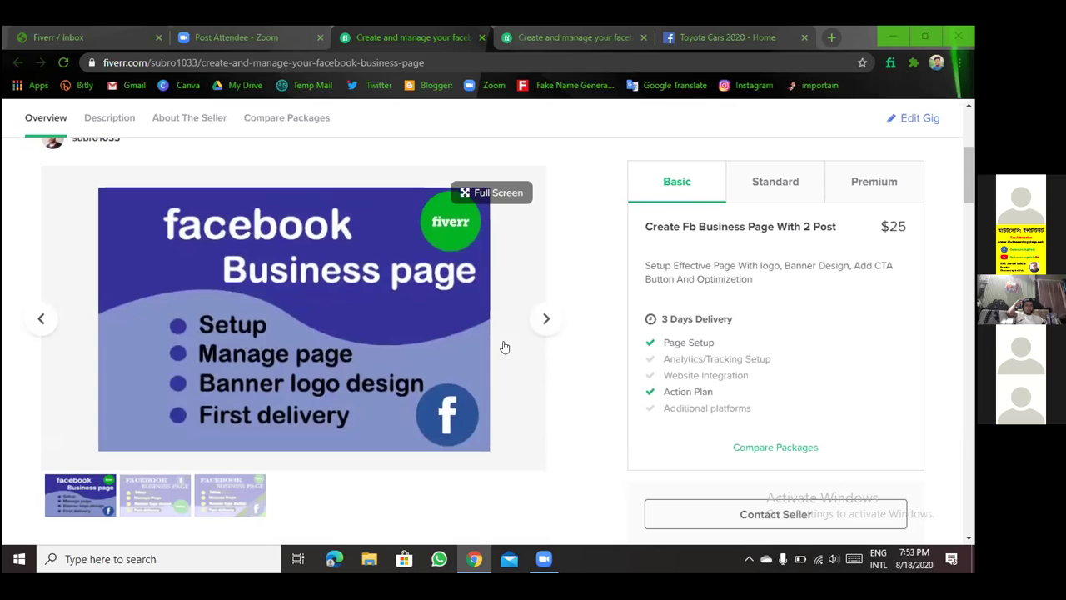
# - Browse back and forth through the gig's gallery images to compare the Facebook business page designs
pyautogui.click(547, 320)
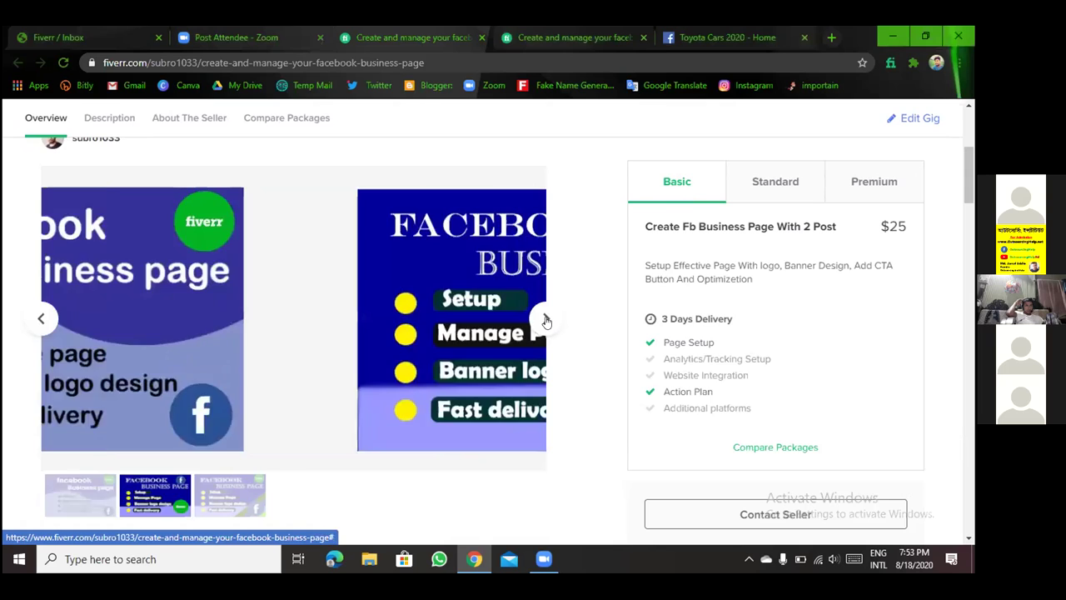
pyautogui.click(546, 320)
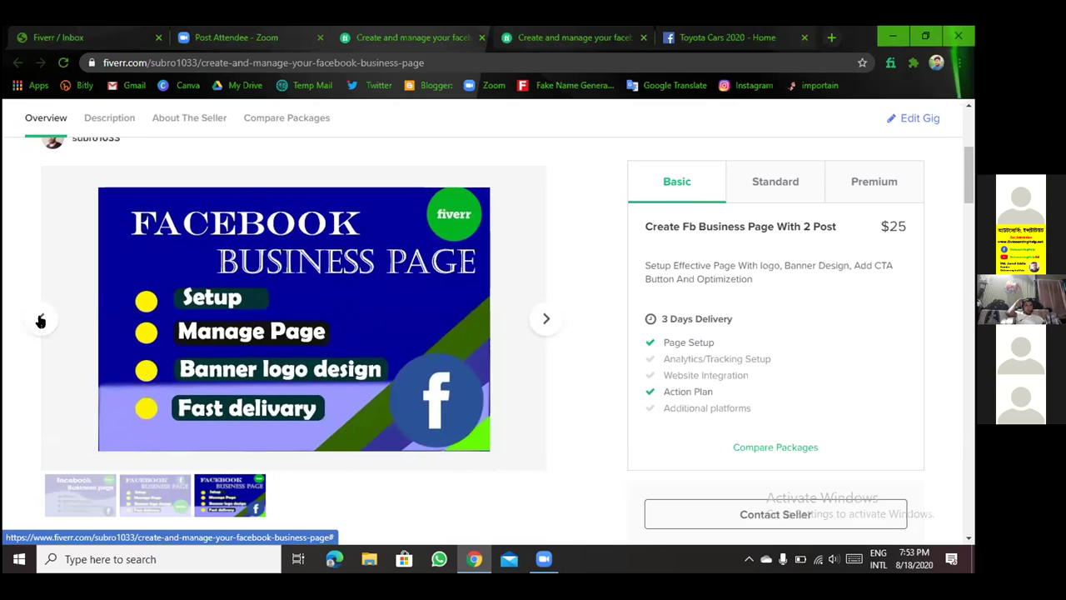
pyautogui.click(40, 320)
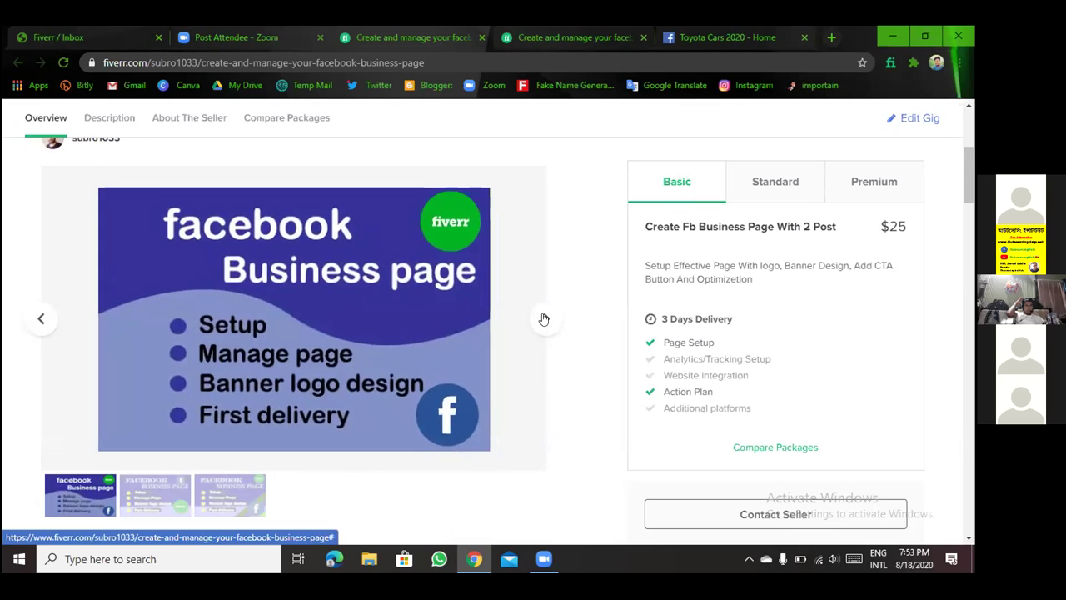
pyautogui.click(544, 319)
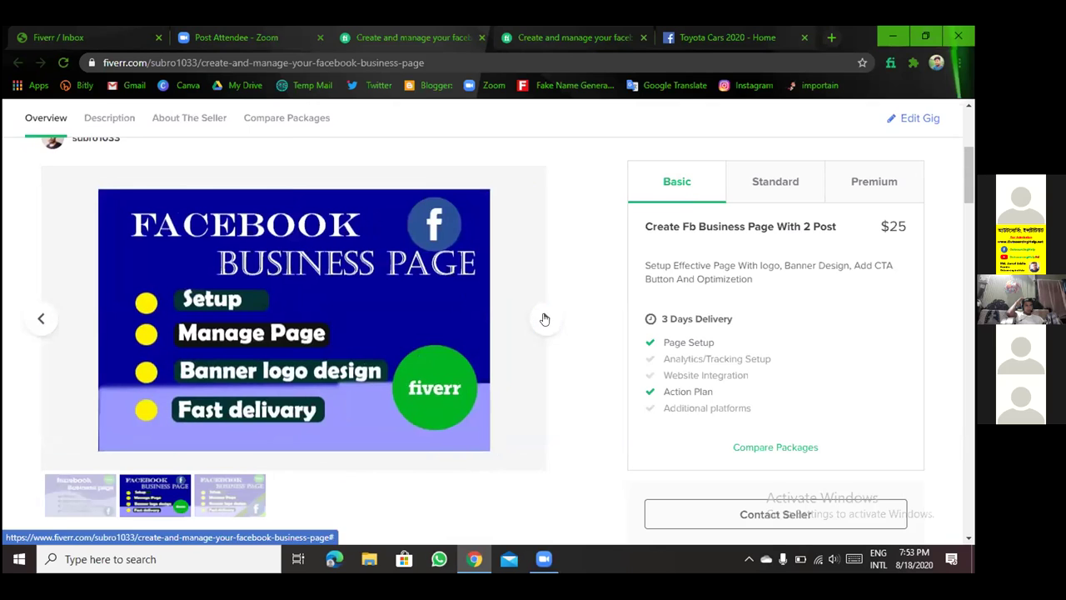
pyautogui.click(544, 319)
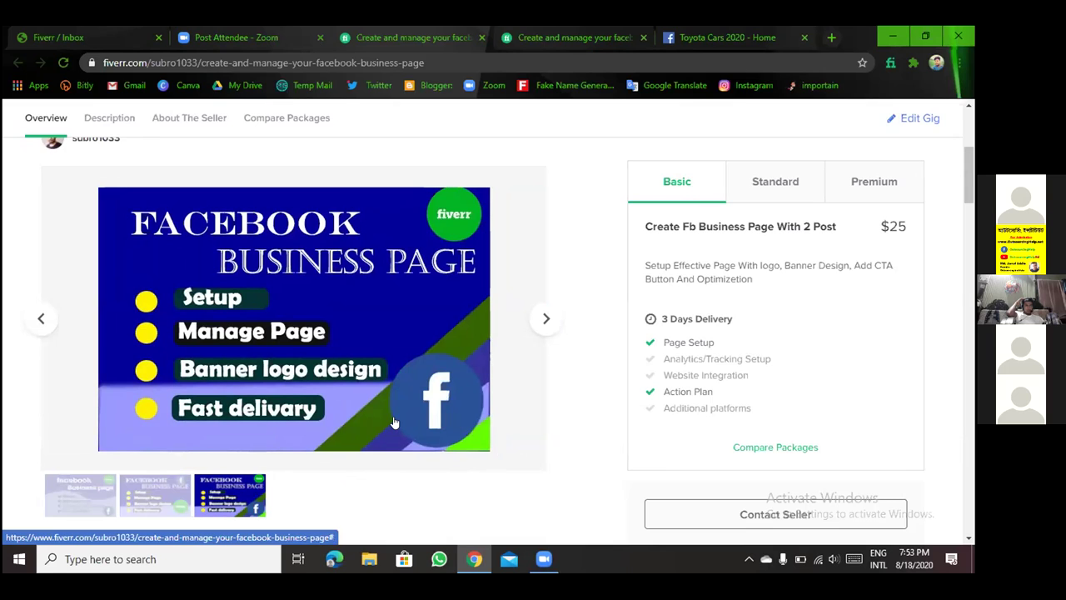
pyautogui.click(537, 321)
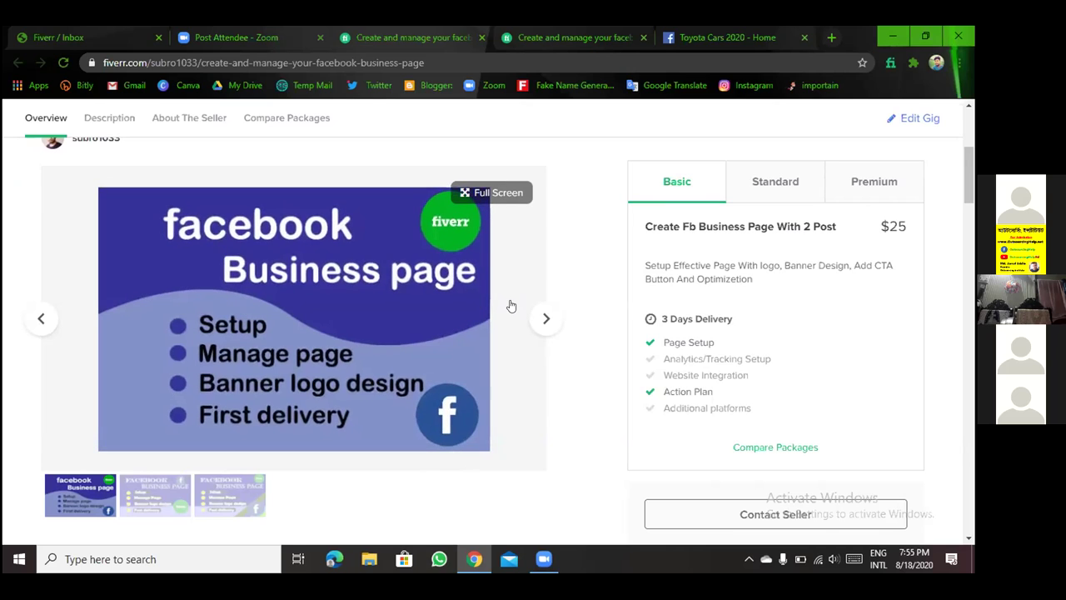
# - Read the gig's About This Gig section, including the service description, service specialty and platform type
pyautogui.scroll(-1, 523, 322)
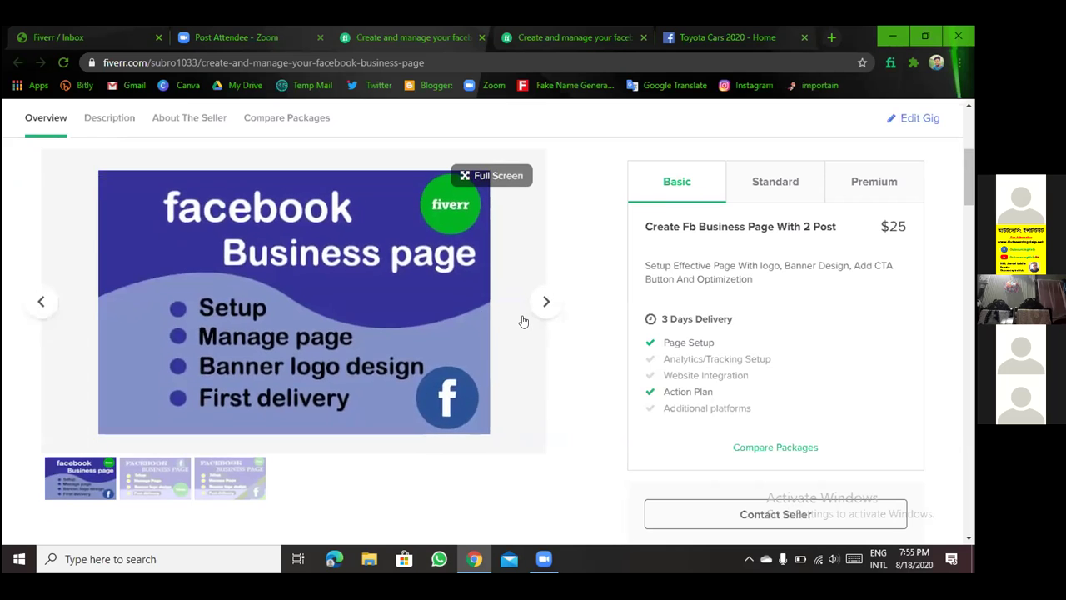
pyautogui.scroll(-3, 524, 321)
pyautogui.scroll(-3, 523, 320)
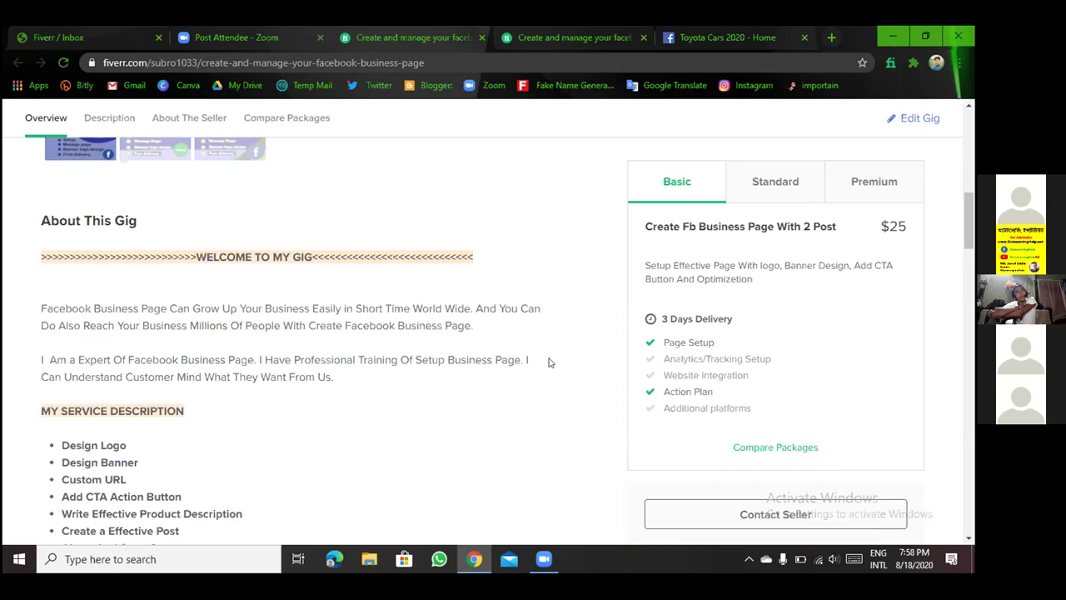
pyautogui.scroll(-2, 549, 363)
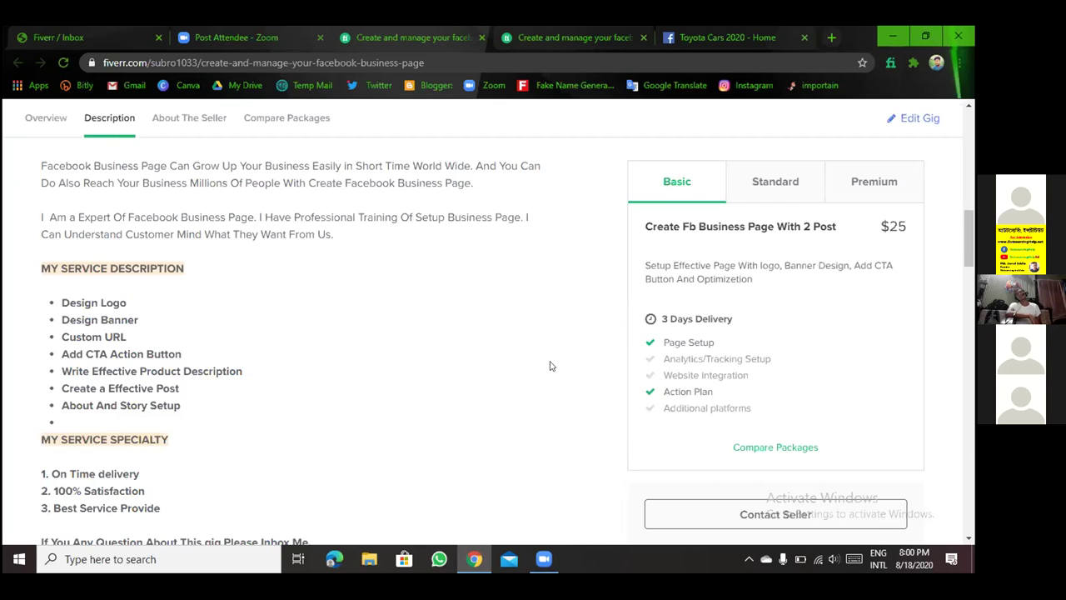
pyautogui.scroll(-1, 494, 315)
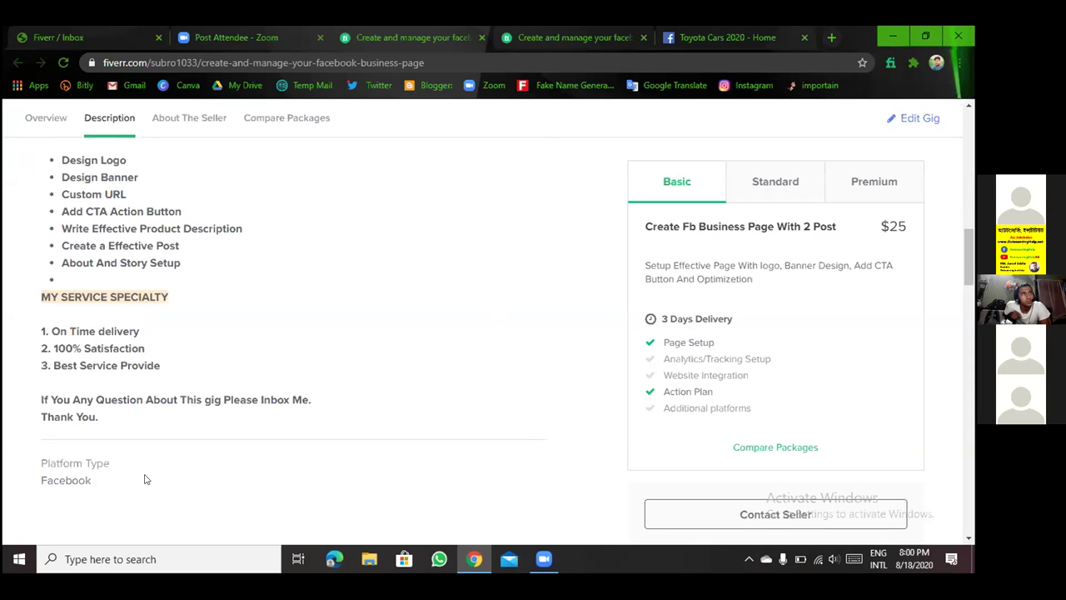
pyautogui.scroll(-1, 179, 459)
pyautogui.scroll(-1, 183, 442)
pyautogui.scroll(-3, 239, 385)
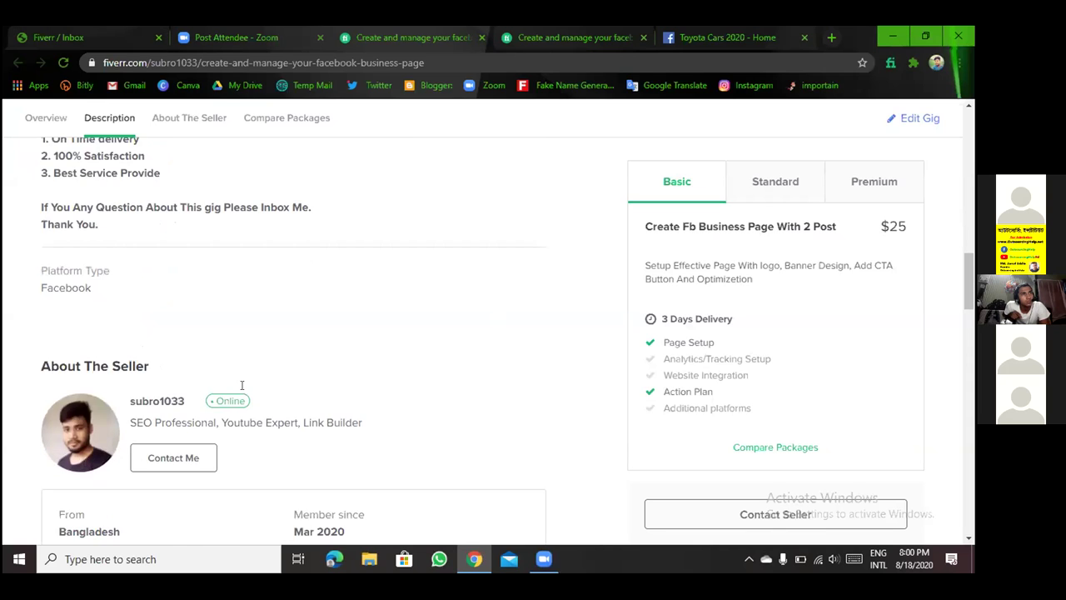
# - Review the seller's profile text, the Basic, Standard and Premium package comparison, and the gig's related tags
pyautogui.scroll(-1, 244, 384)
pyautogui.scroll(-2, 269, 376)
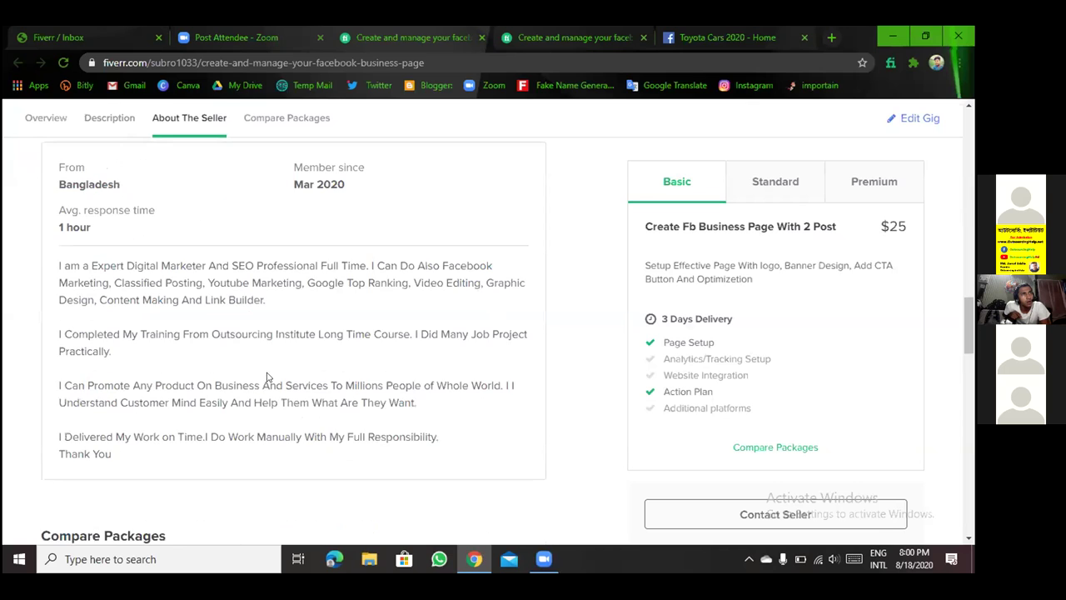
pyautogui.scroll(-5, 269, 376)
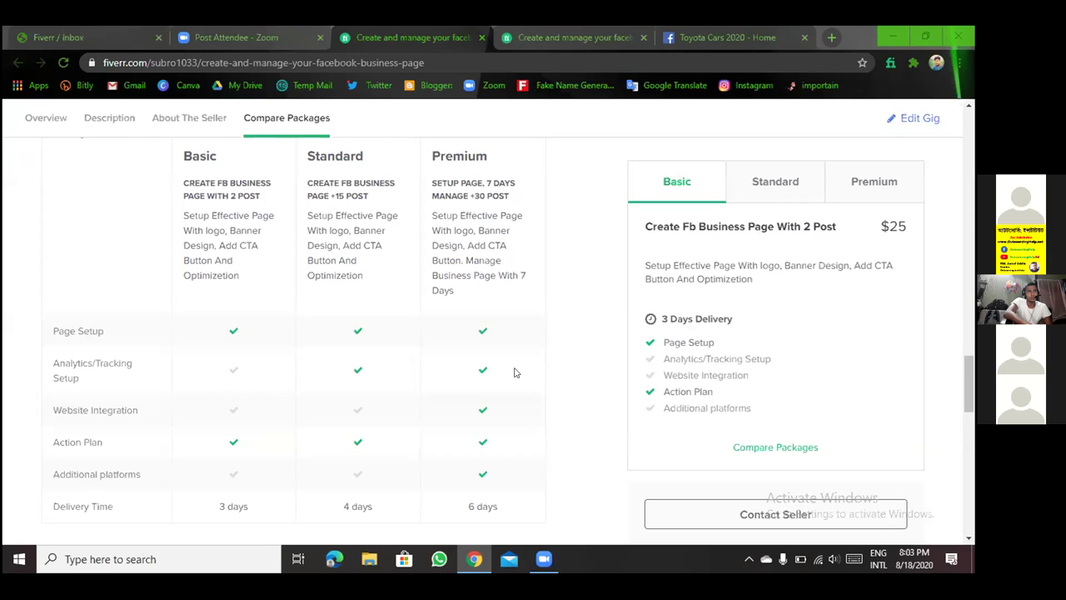
pyautogui.scroll(-3, 486, 372)
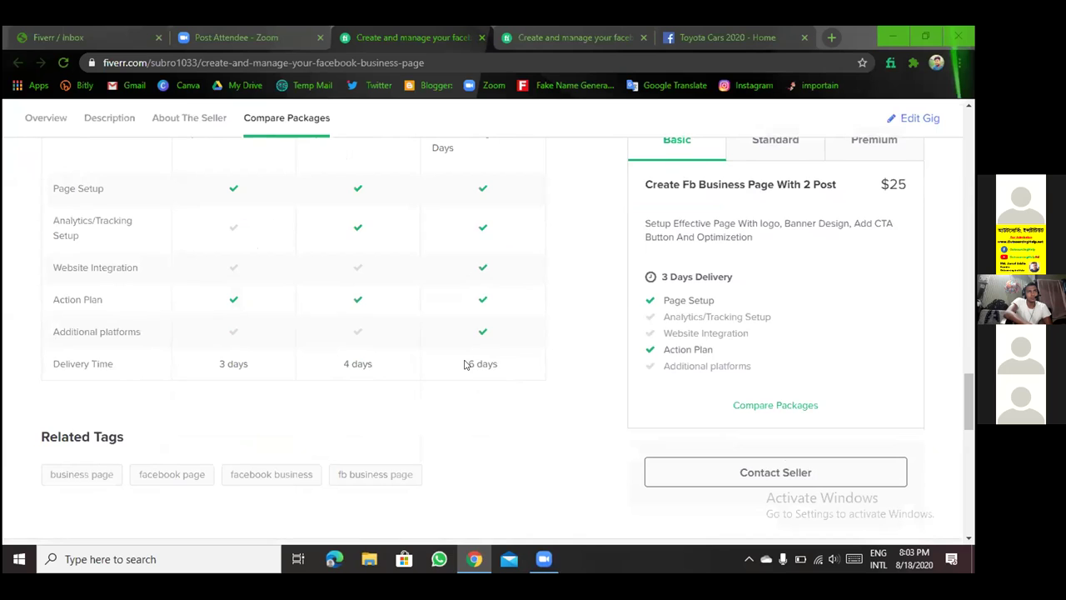
# - Review the lower rows of the gig's package comparison, including included features and delivery times, plus the related tags
pyautogui.scroll(2, 465, 364)
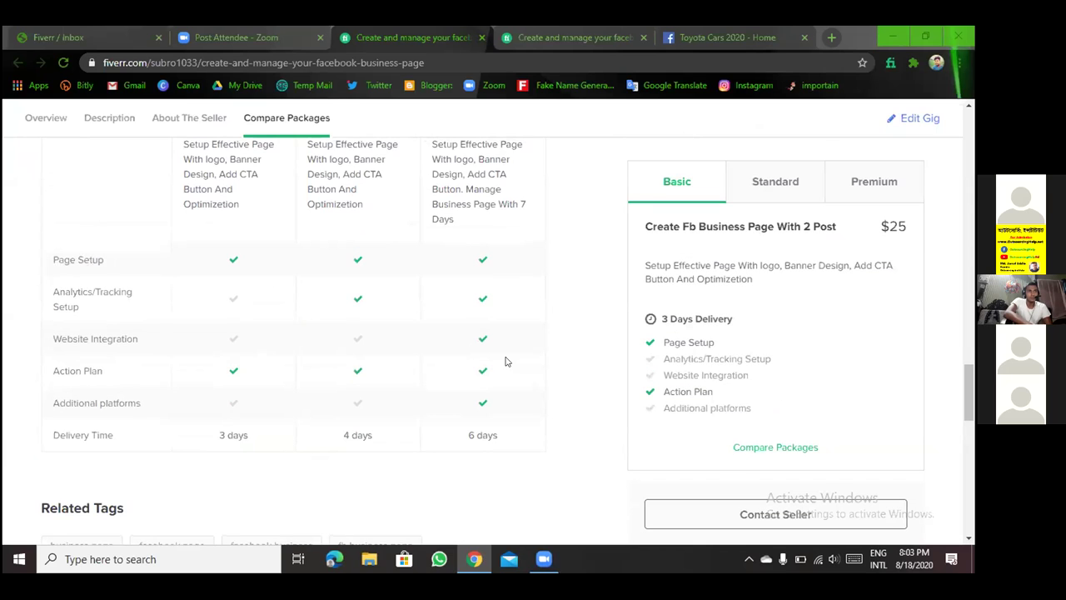
pyautogui.scroll(-2, 525, 358)
pyautogui.scroll(-2, 510, 354)
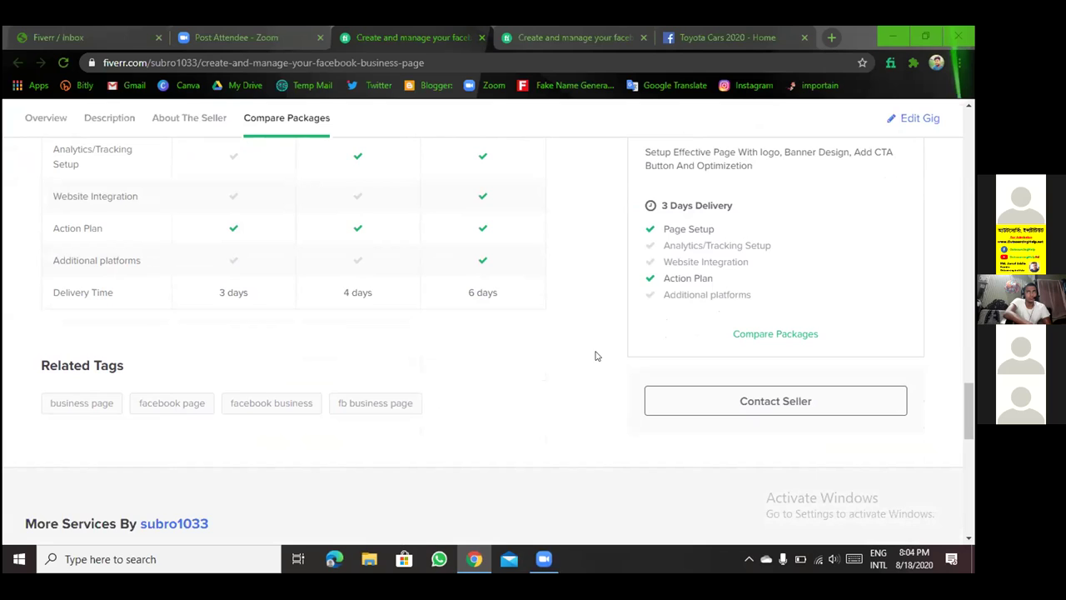
pyautogui.scroll(2, 596, 354)
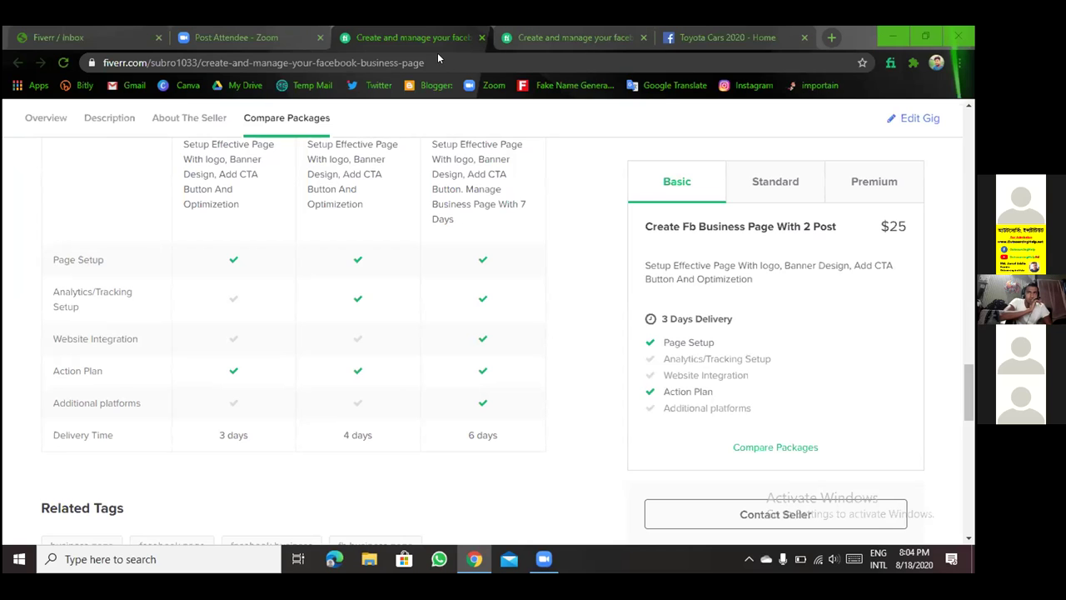
pyautogui.press('super+Down')
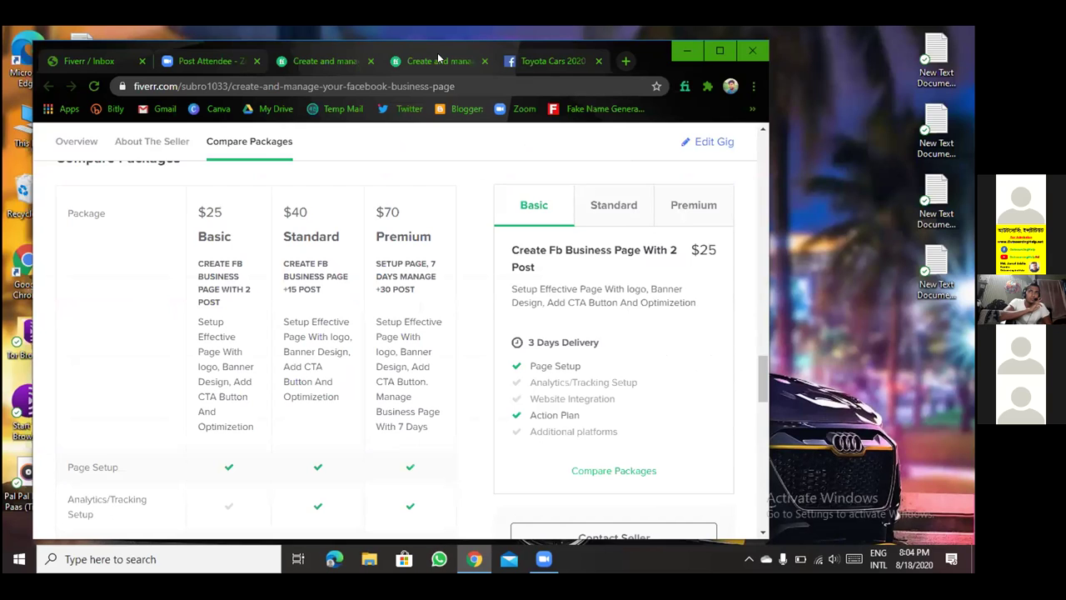
pyautogui.click(438, 52)
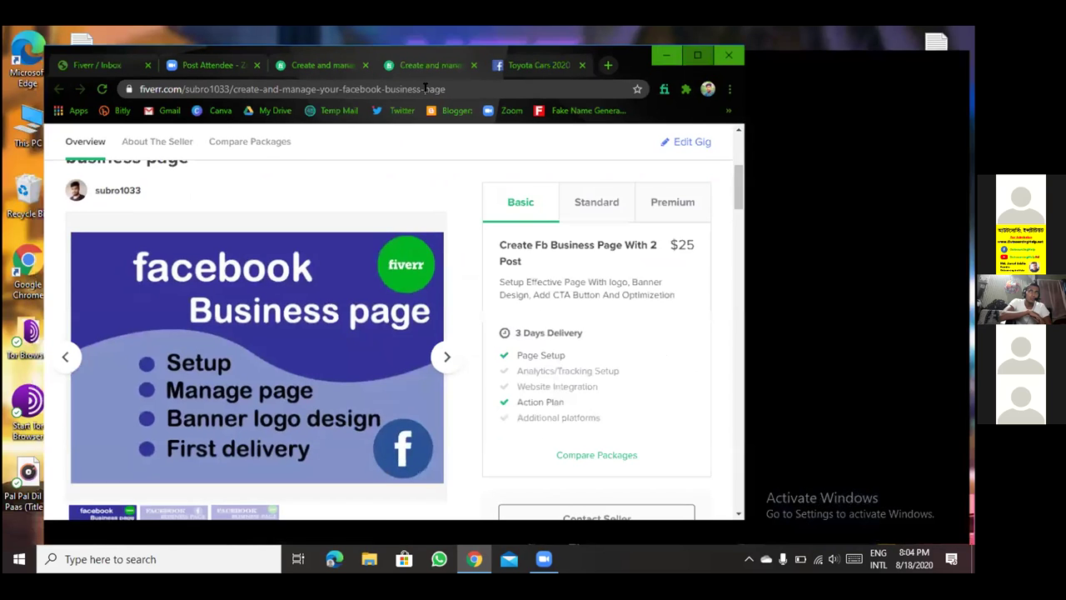
pyautogui.doubleClick(391, 65)
pyautogui.doubleClick(335, 52)
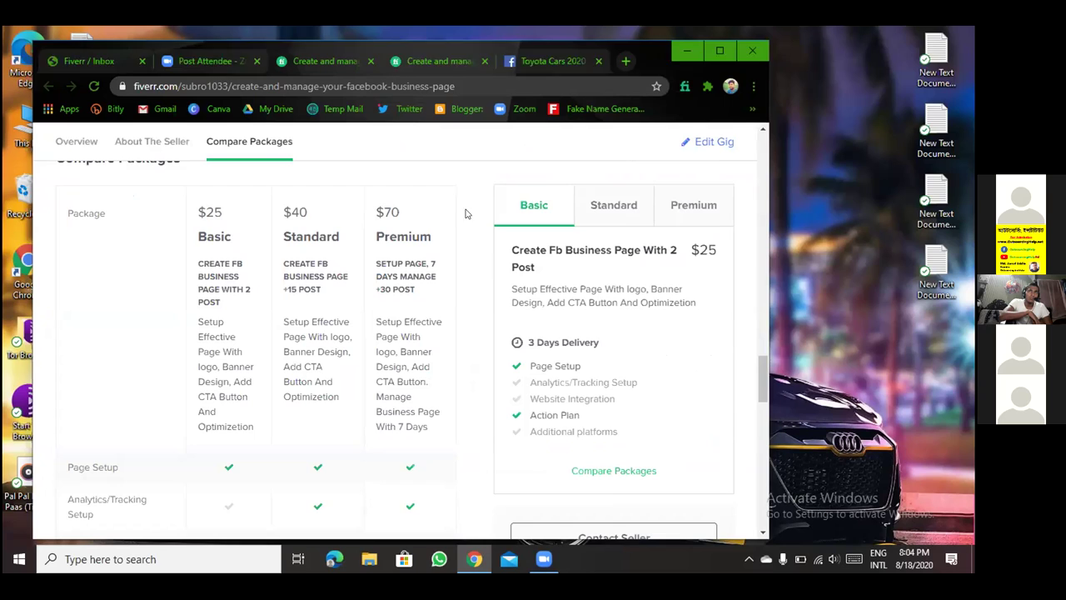
pyautogui.click(707, 53)
pyautogui.doubleClick(359, 50)
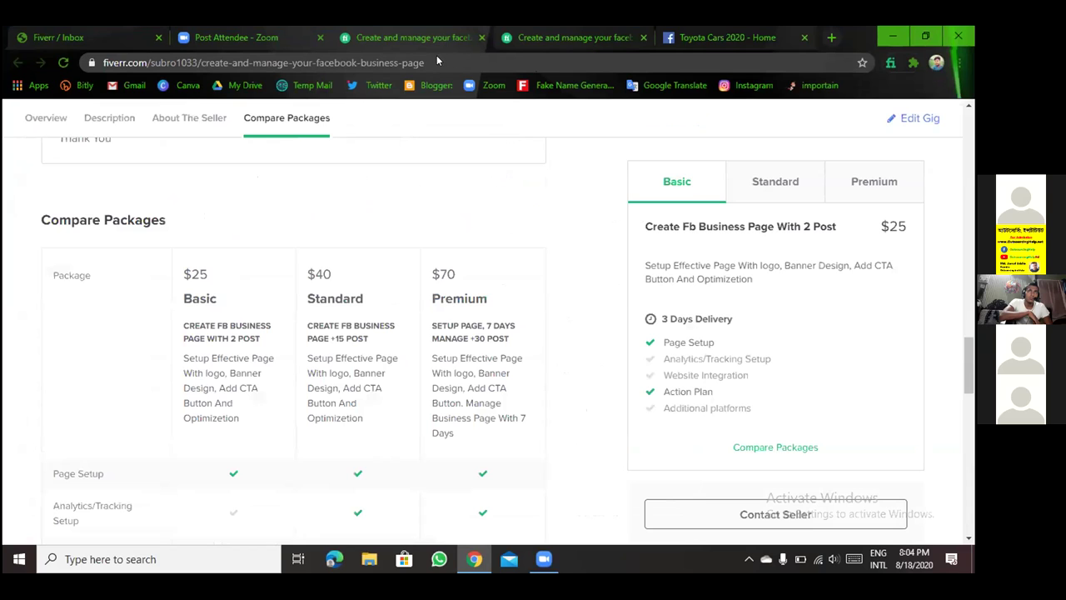
pyautogui.doubleClick(329, 49)
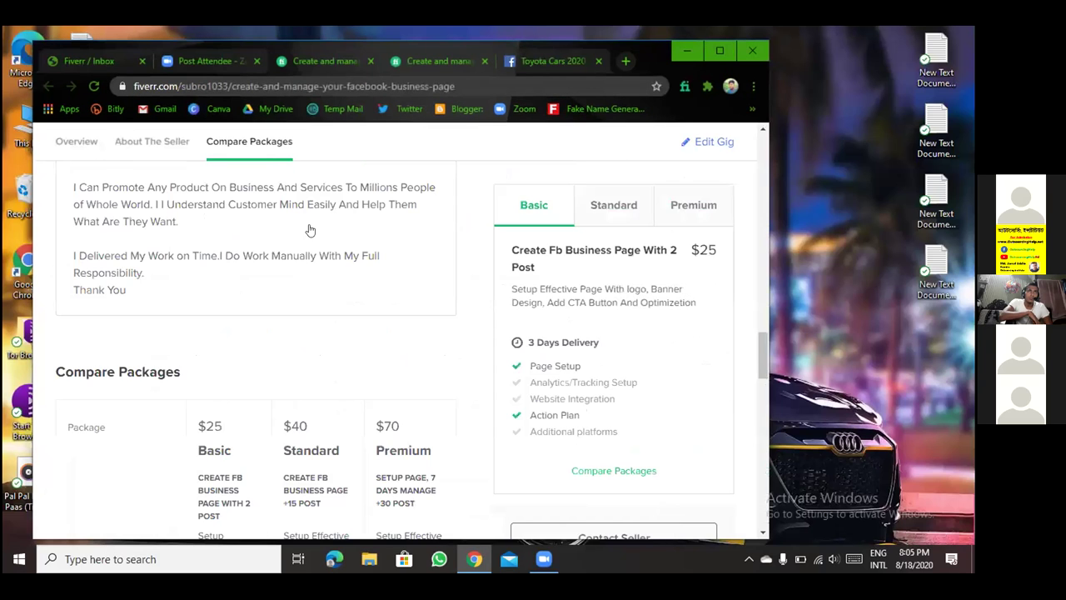
# - Skim the Facebook business page gig again, from the seller text and About This Gig section to the cover image and title
pyautogui.scroll(10, 311, 242)
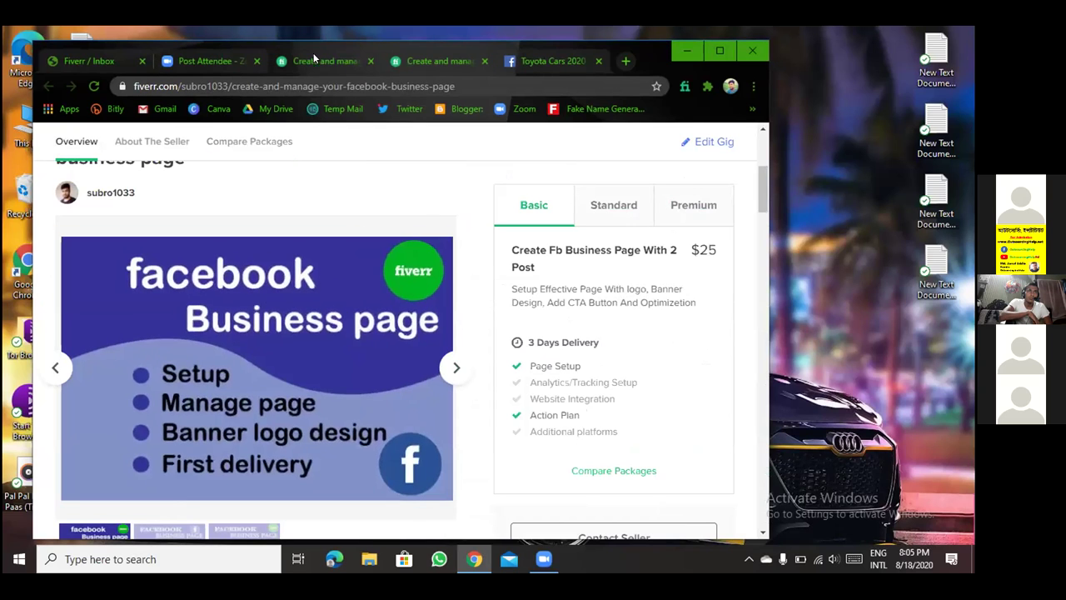
pyautogui.scroll(-10, 334, 275)
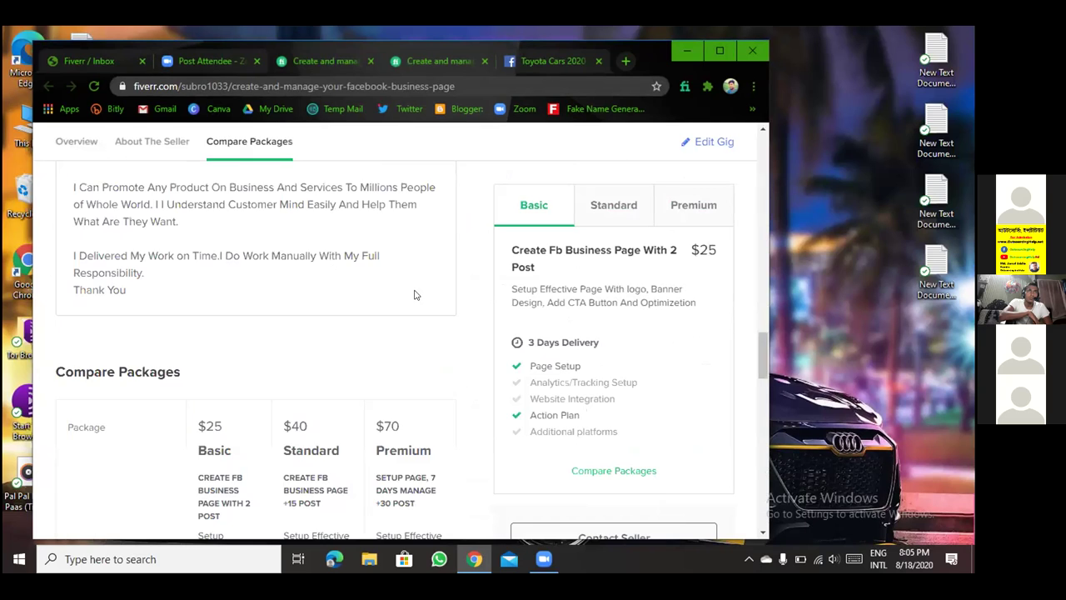
pyautogui.scroll(5, 414, 295)
pyautogui.scroll(5, 414, 294)
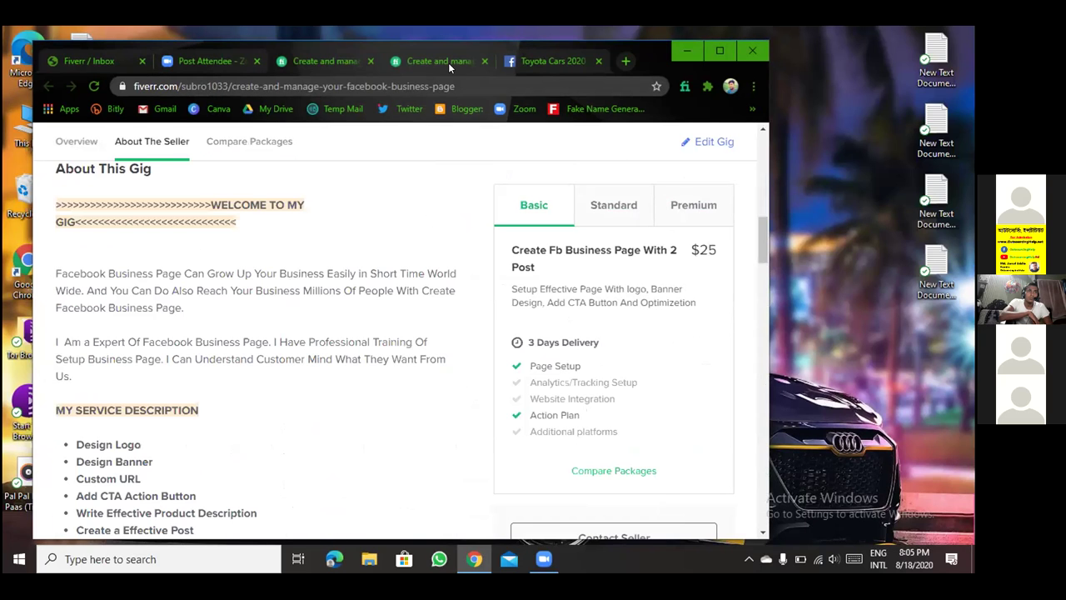
pyautogui.scroll(10, 337, 185)
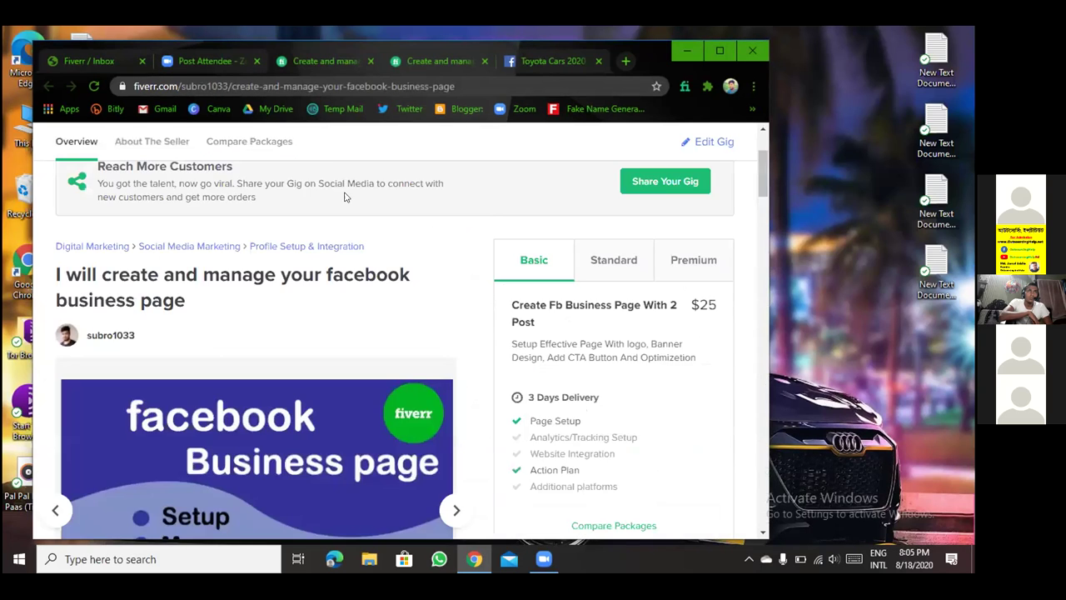
pyautogui.scroll(-3, 386, 248)
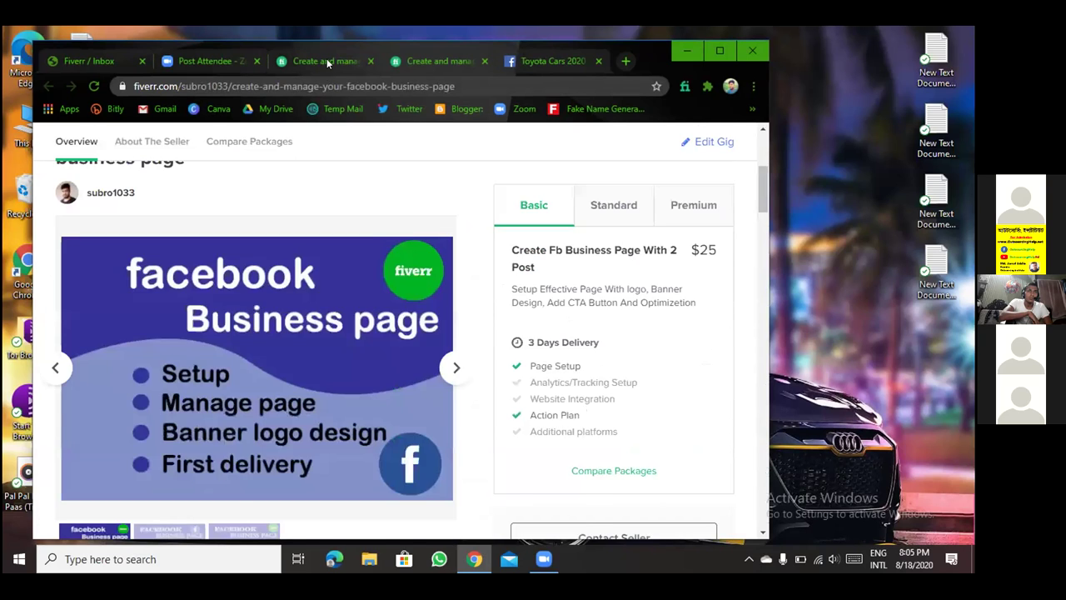
pyautogui.scroll(3, 357, 171)
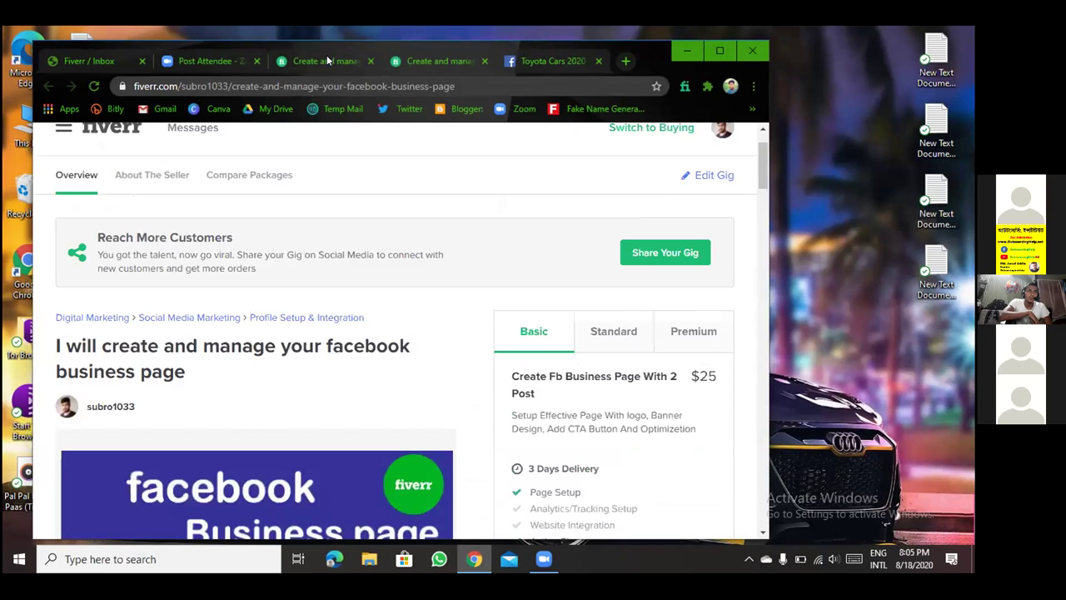
# - Go to the seller's Fiverr profile and list the paused gigs
pyautogui.click(109, 57)
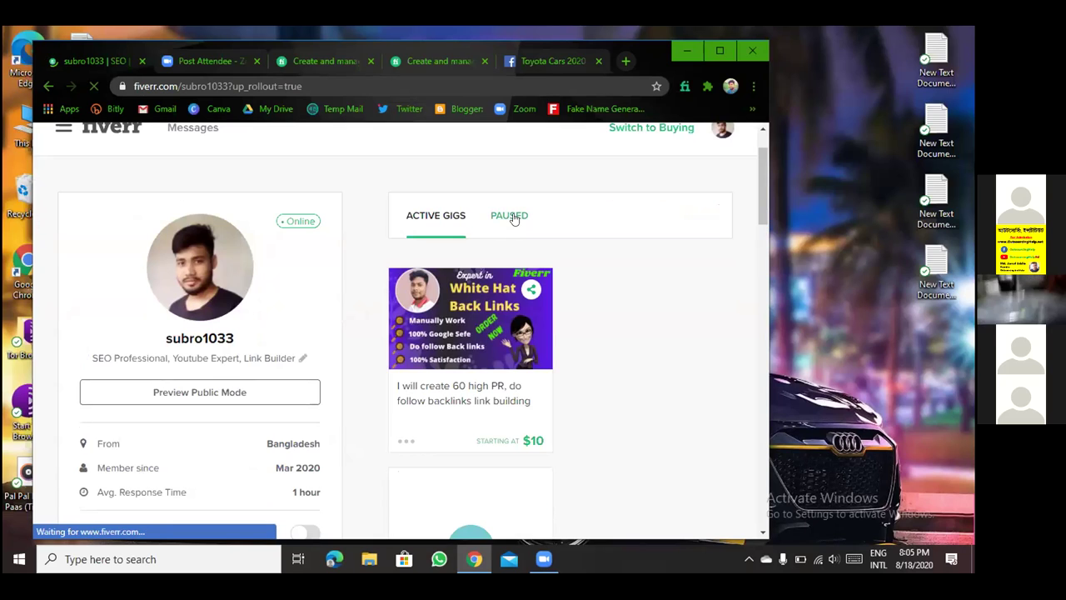
pyautogui.click(511, 216)
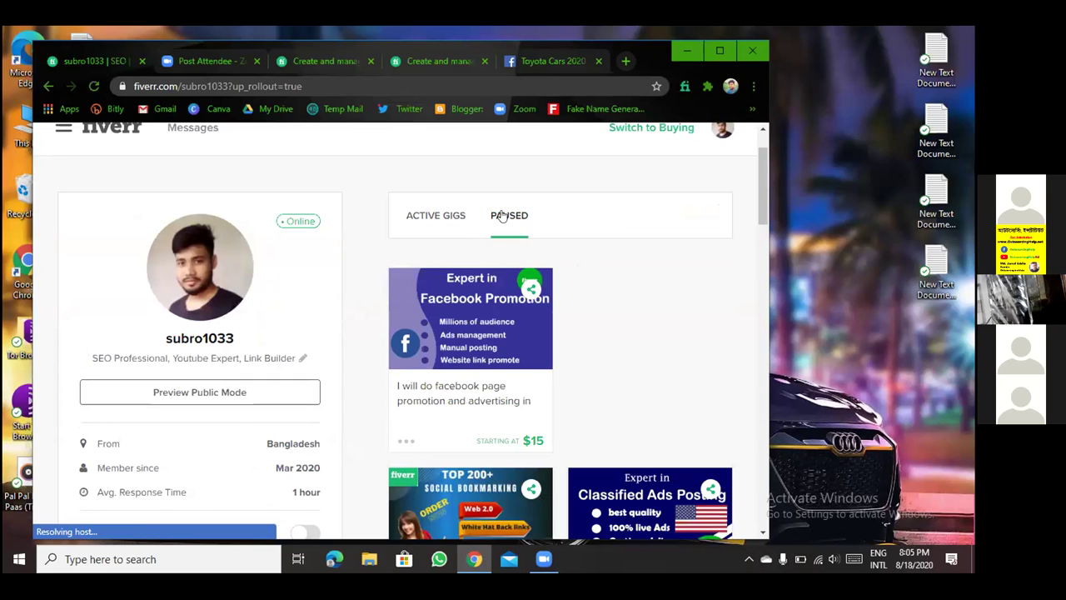
pyautogui.scroll(-1, 412, 283)
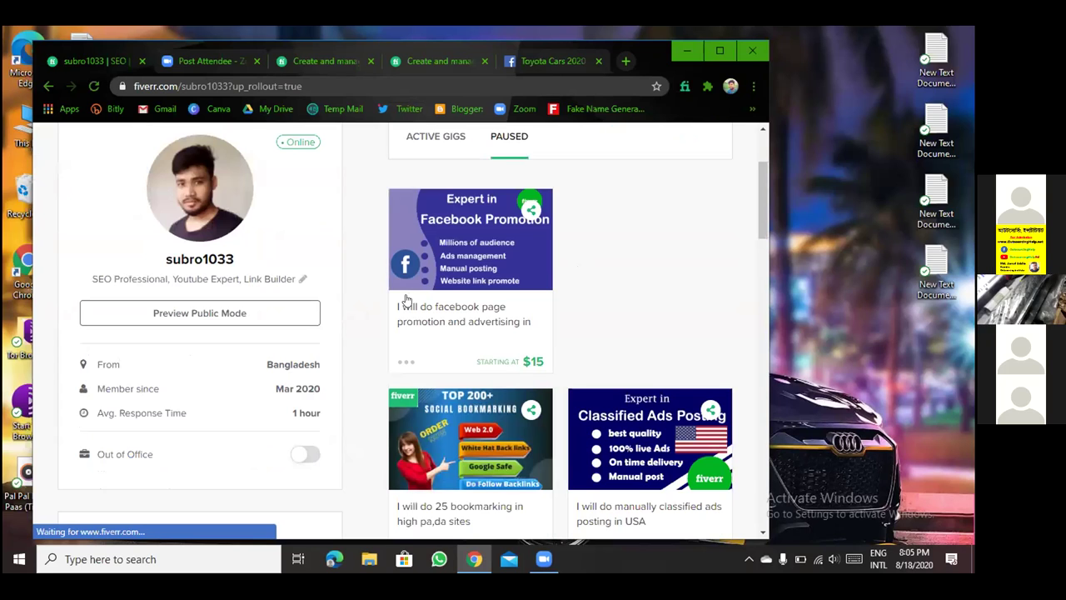
# - Preview the paused gig "I will do facebook page promotion and advertising in USA" in a maximized window, showing its title and Basic package
pyautogui.scroll(-1, 418, 286)
pyautogui.click(405, 298)
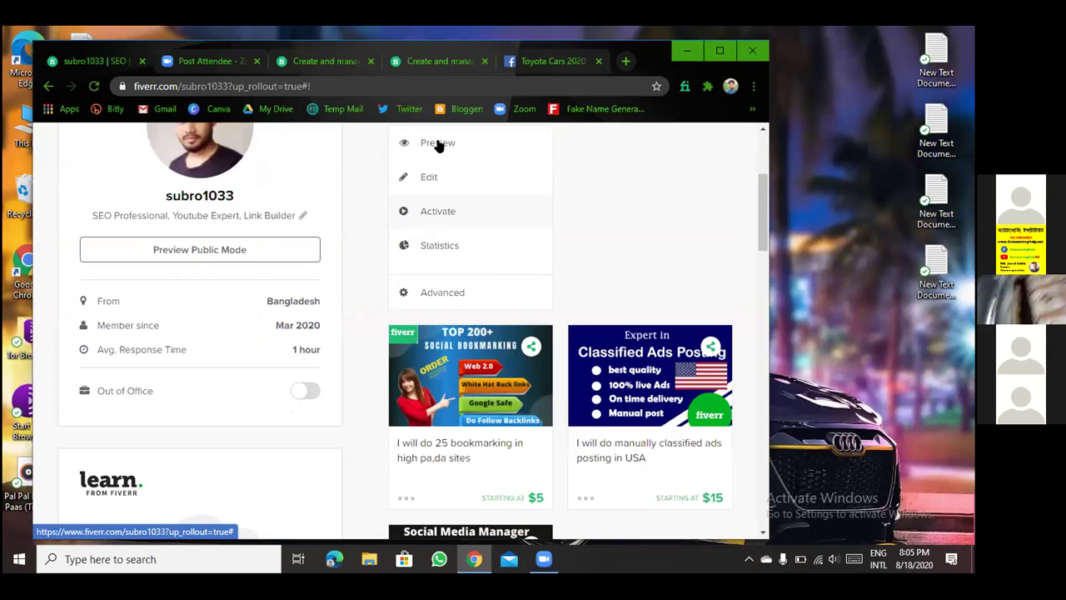
pyautogui.click(435, 144)
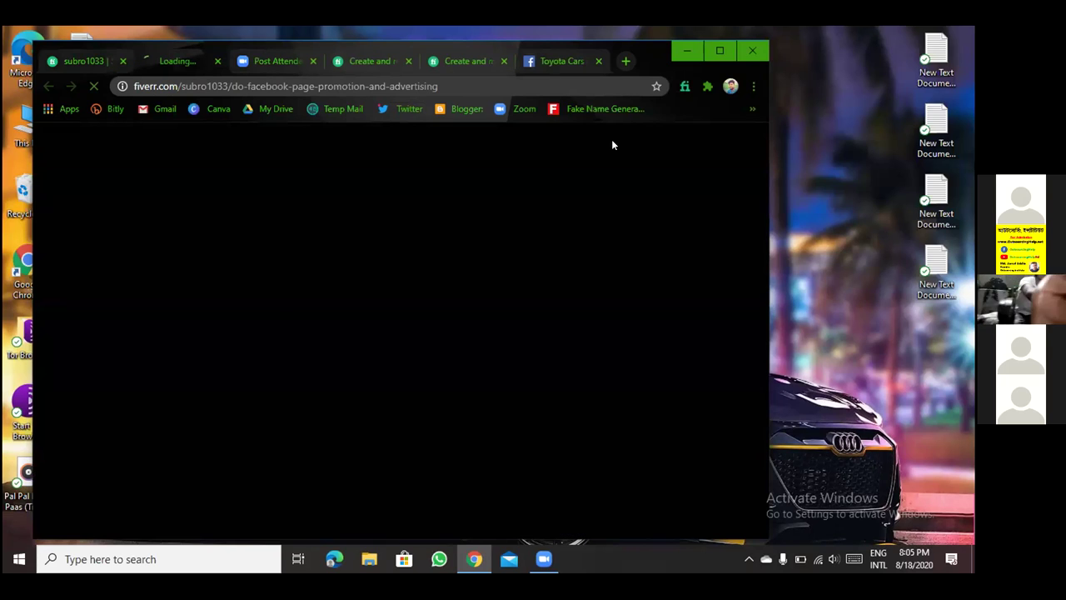
pyautogui.click(720, 52)
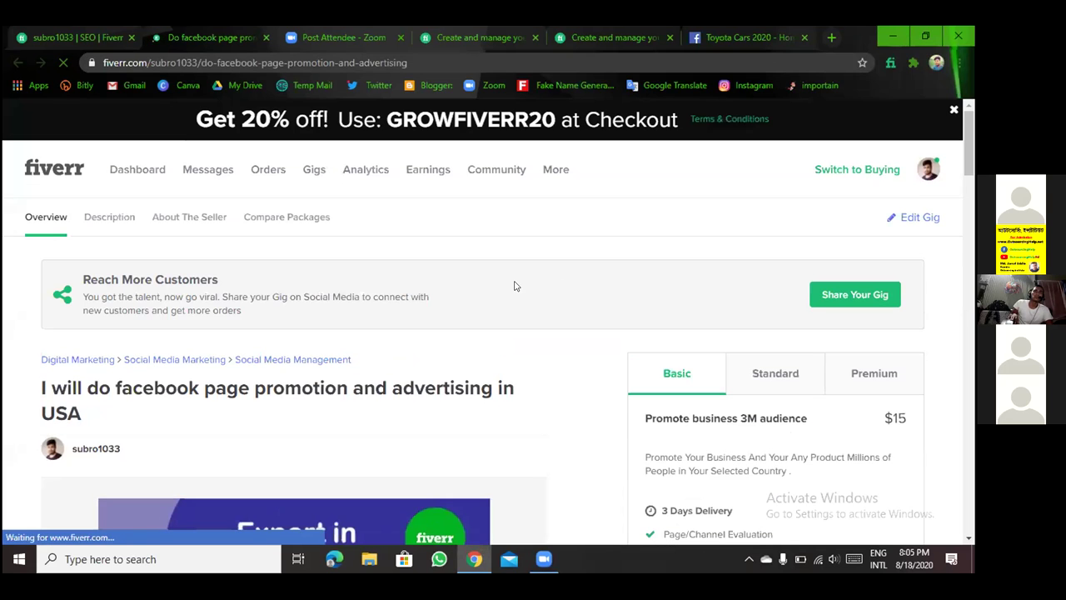
pyautogui.scroll(-1, 514, 286)
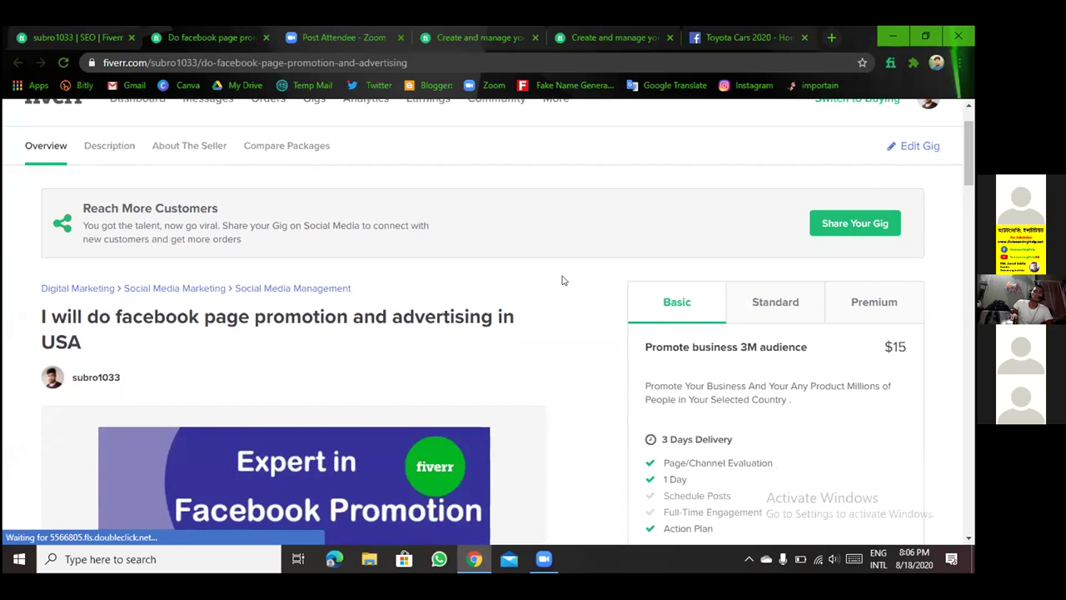
pyautogui.scroll(-1, 561, 281)
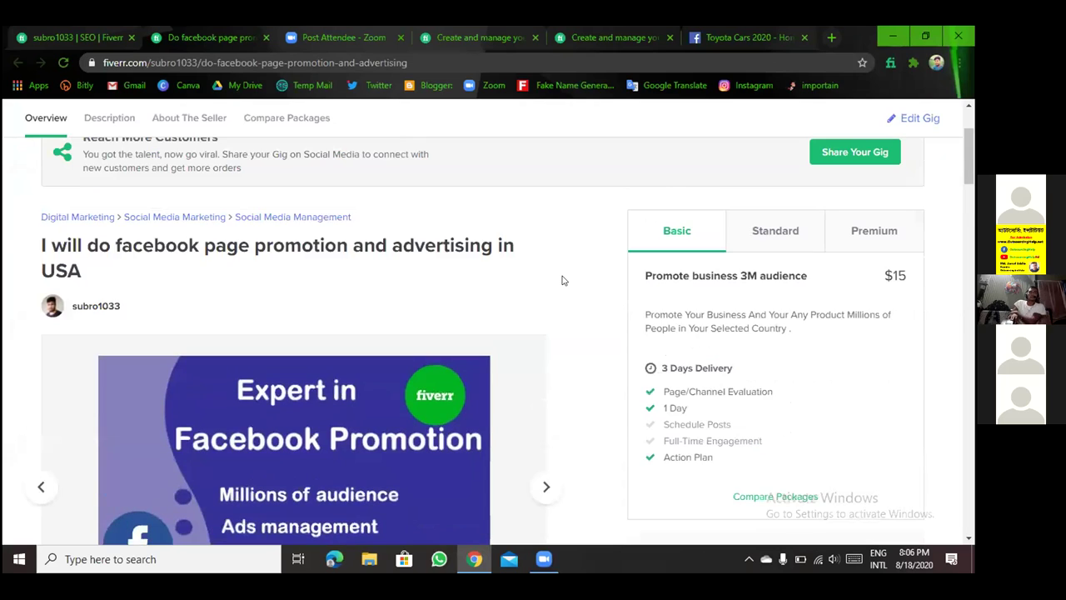
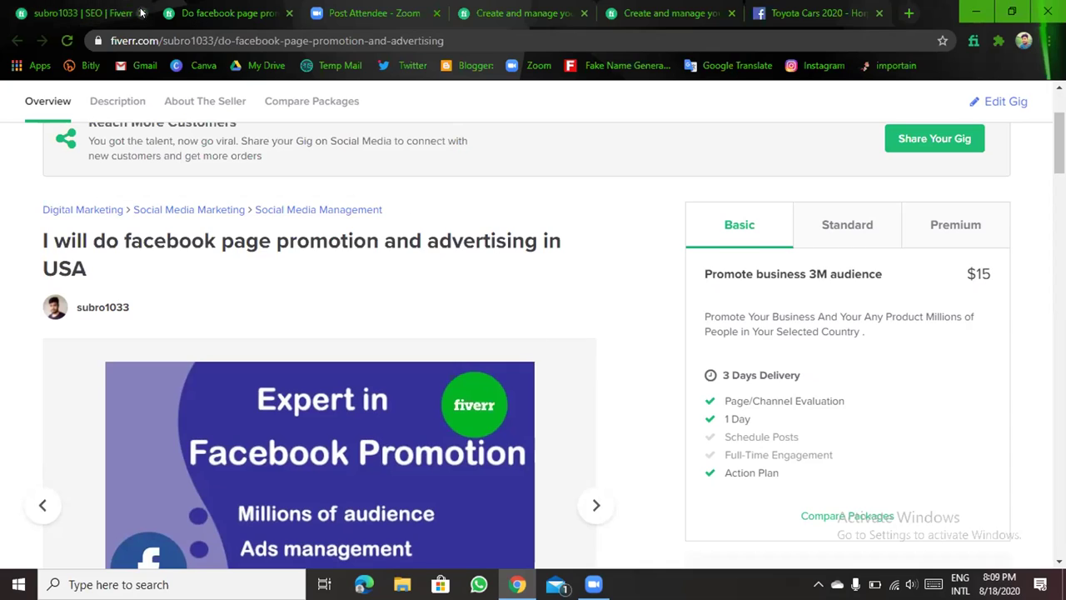
# - Close the Toyota Cars 2020 Facebook page and the duplicate "Create and manage your facebook business page" gig page
pyautogui.click(876, 12)
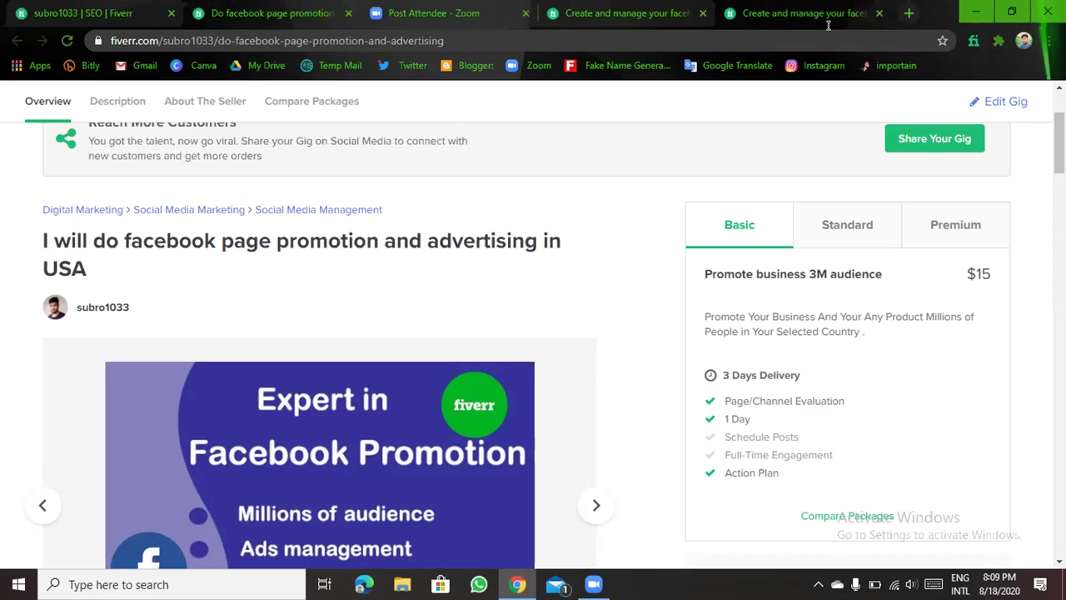
pyautogui.click(875, 12)
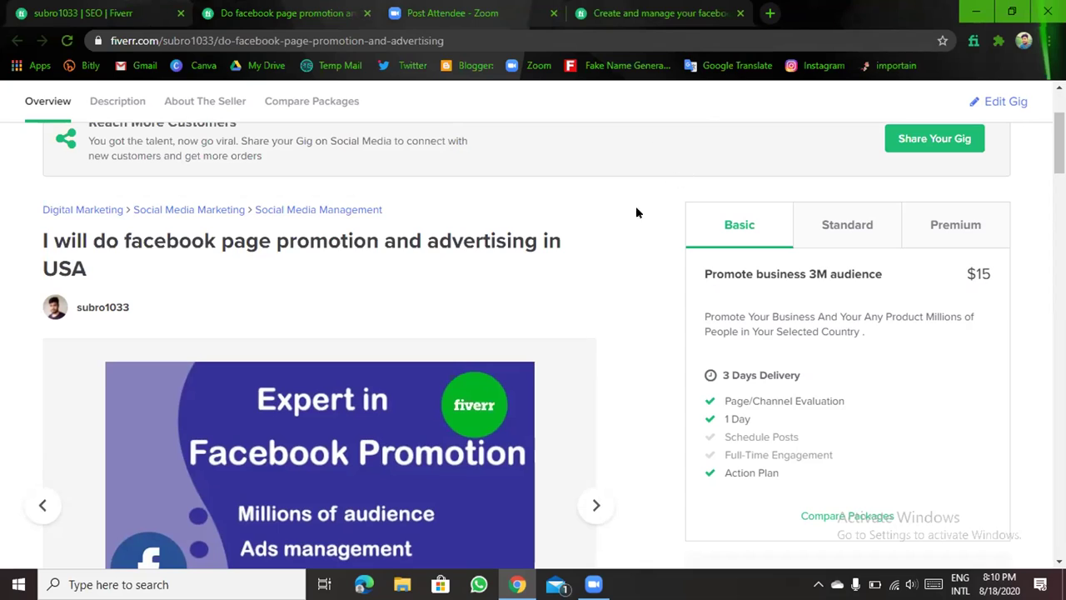
# - Examine the Facebook promotion gig's title, category, cover image and Basic package details
pyautogui.moveTo(566, 344)
pyautogui.scroll(-2, 602, 296)
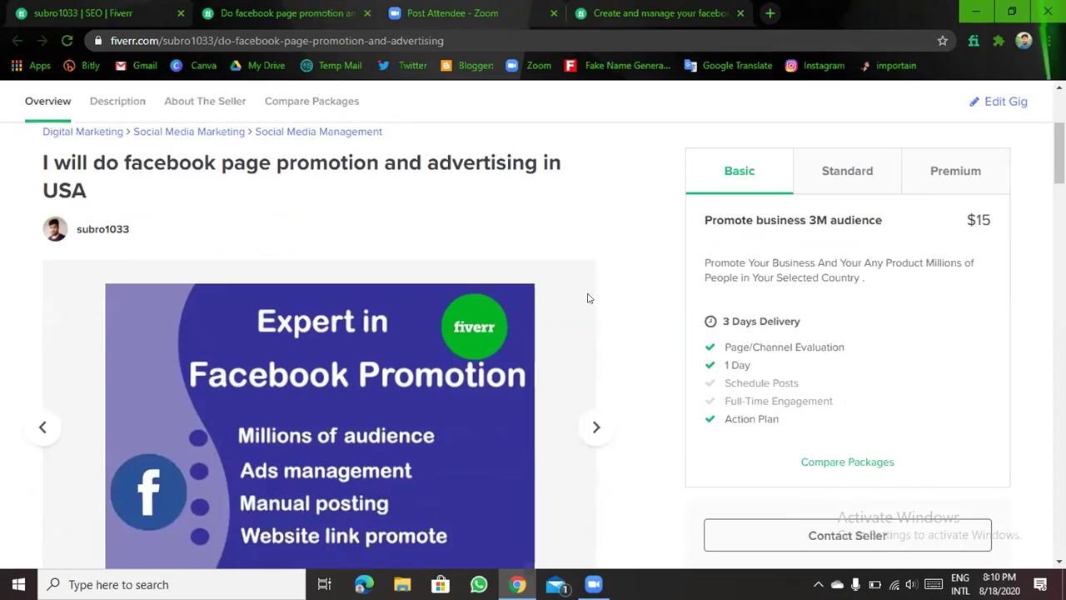
pyautogui.scroll(2, 589, 298)
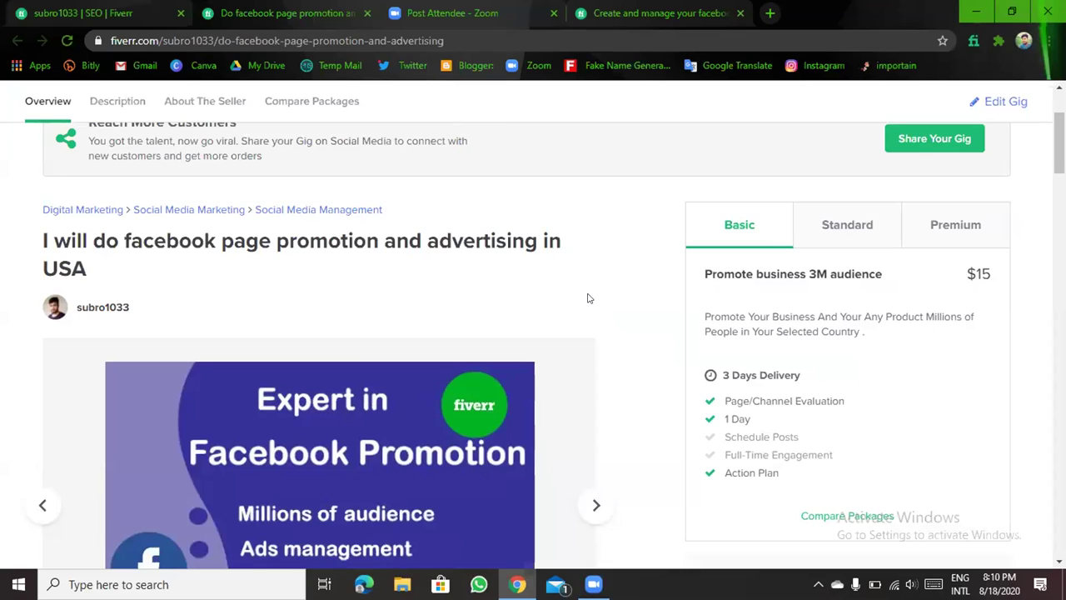
pyautogui.scroll(-3, 588, 298)
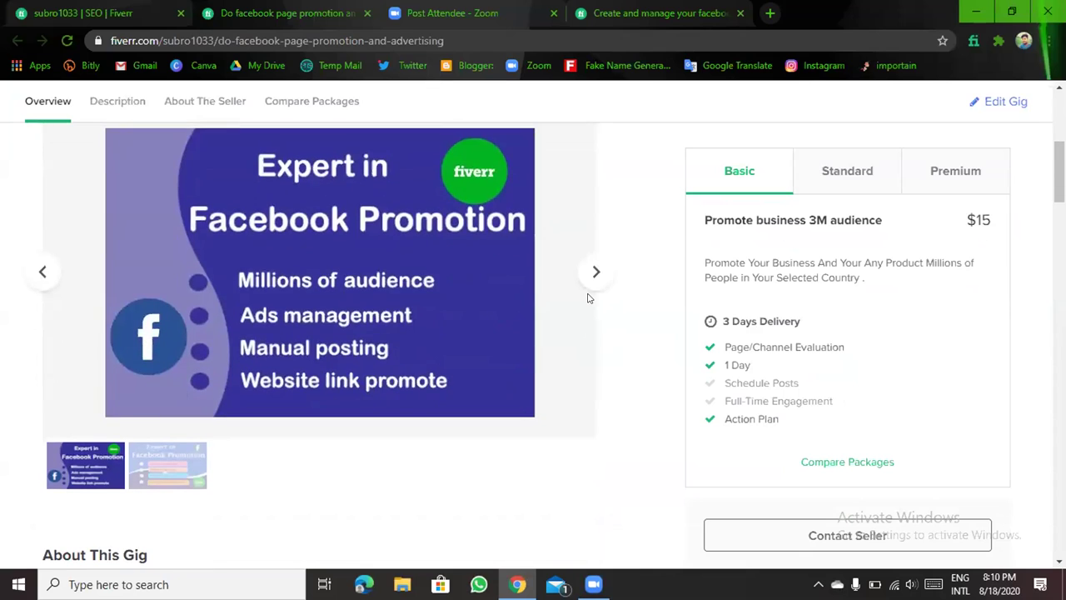
pyautogui.scroll(3, 562, 308)
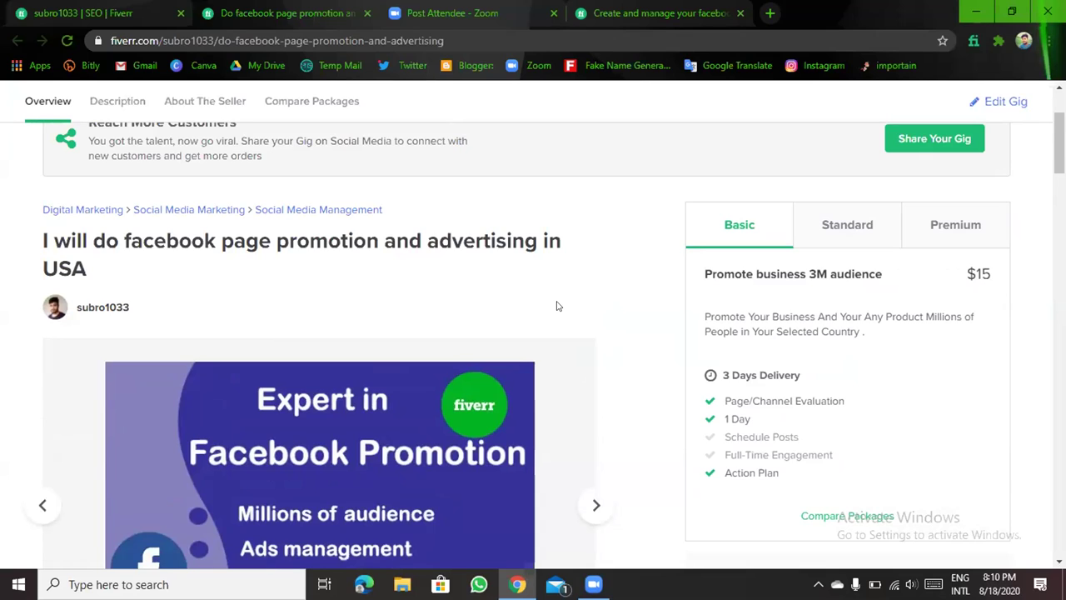
pyautogui.scroll(-1, 548, 298)
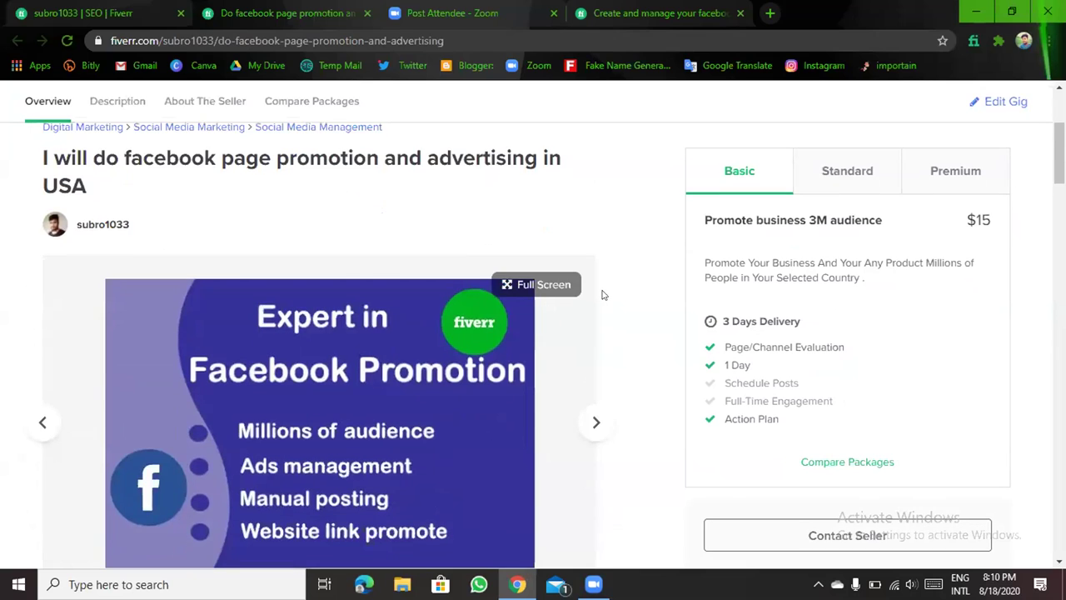
pyautogui.scroll(-2, 600, 291)
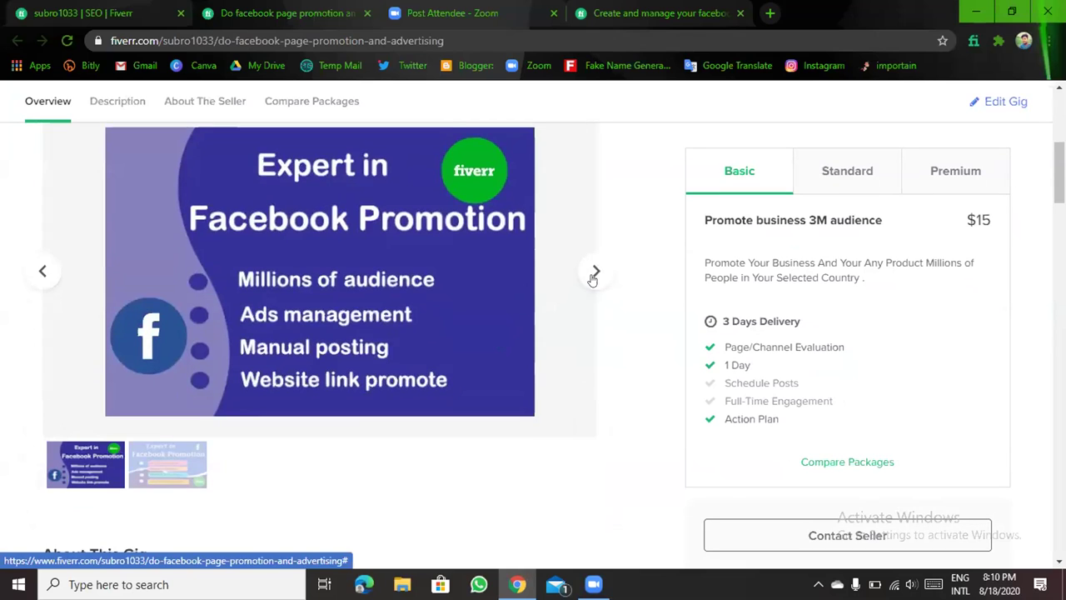
pyautogui.scroll(1, 600, 283)
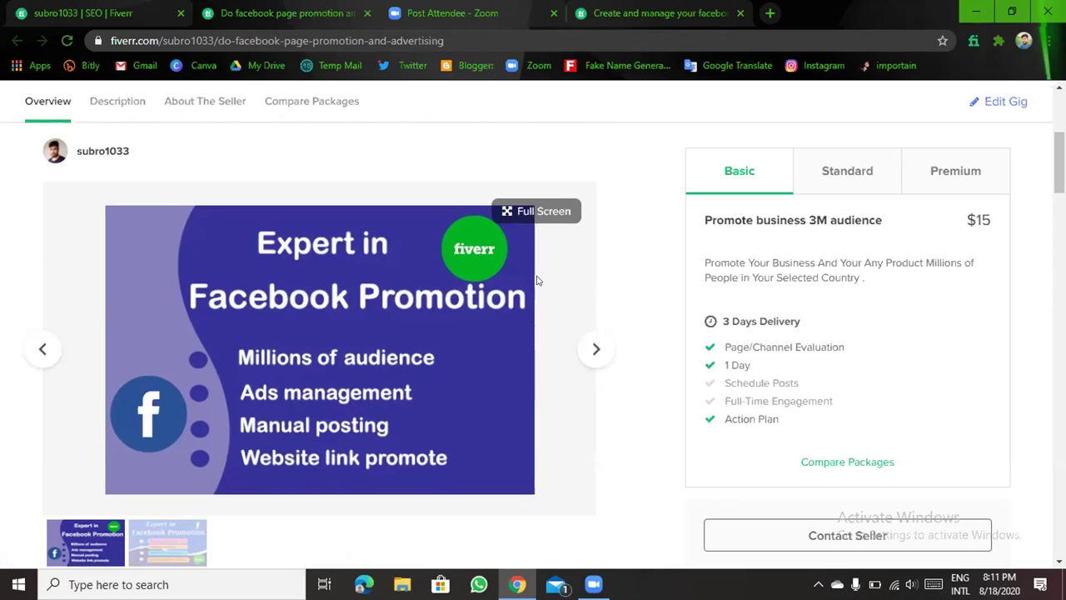
pyautogui.scroll(1, 533, 280)
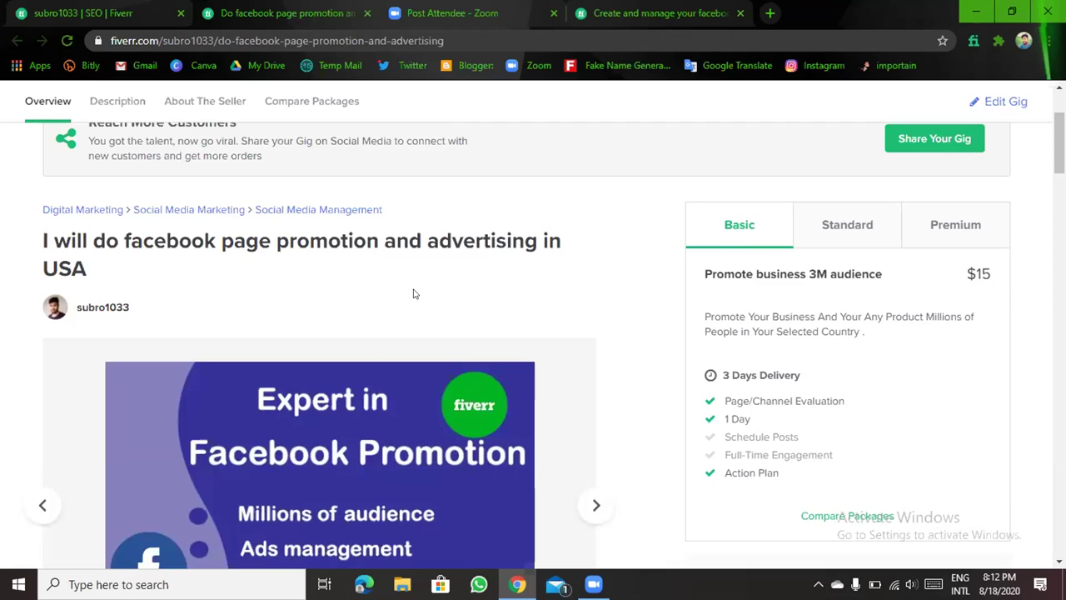
pyautogui.scroll(-4, 415, 293)
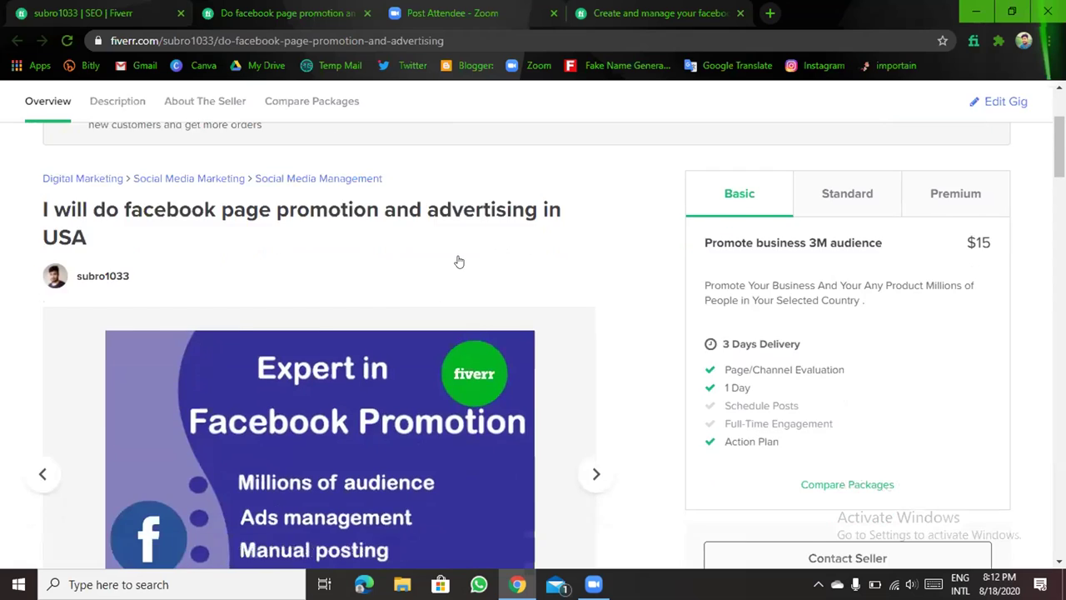
pyautogui.scroll(2, 593, 346)
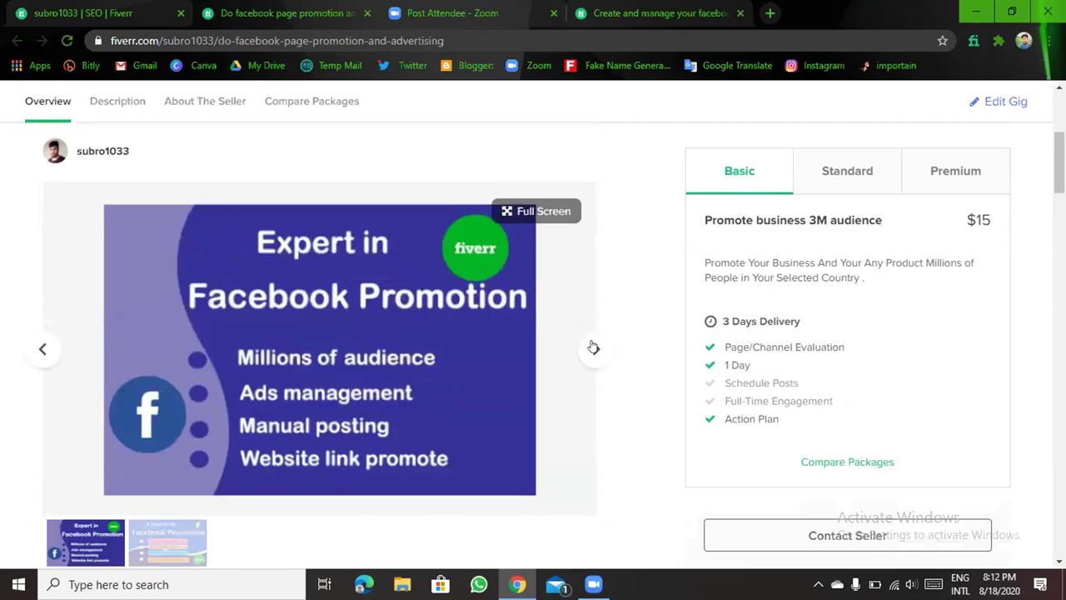
# - Show the second gallery image of the Facebook promotion gig and examine its design
pyautogui.click(594, 347)
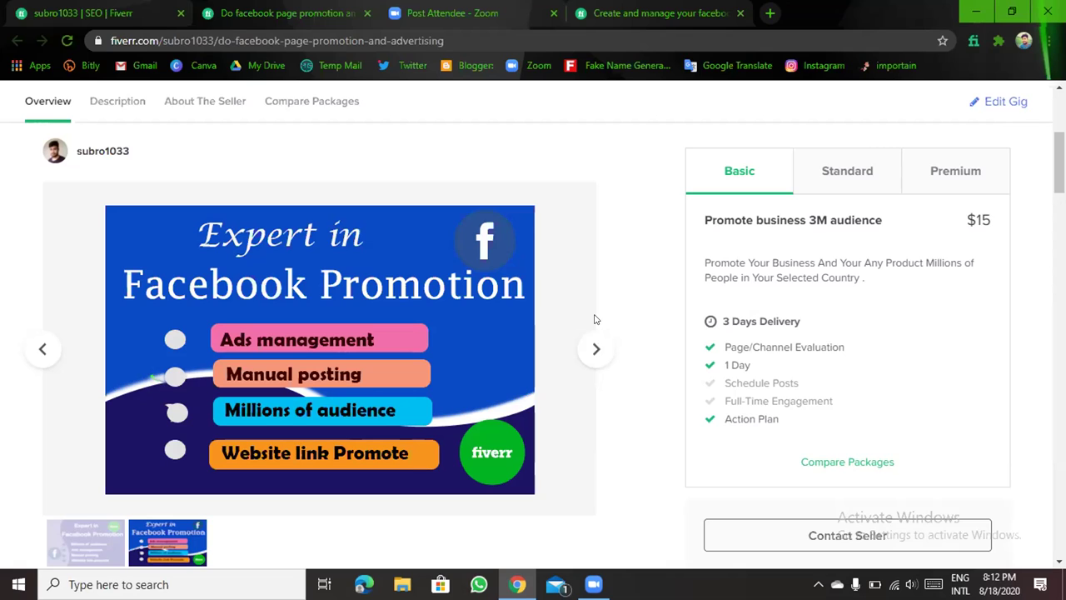
pyautogui.moveTo(468, 381)
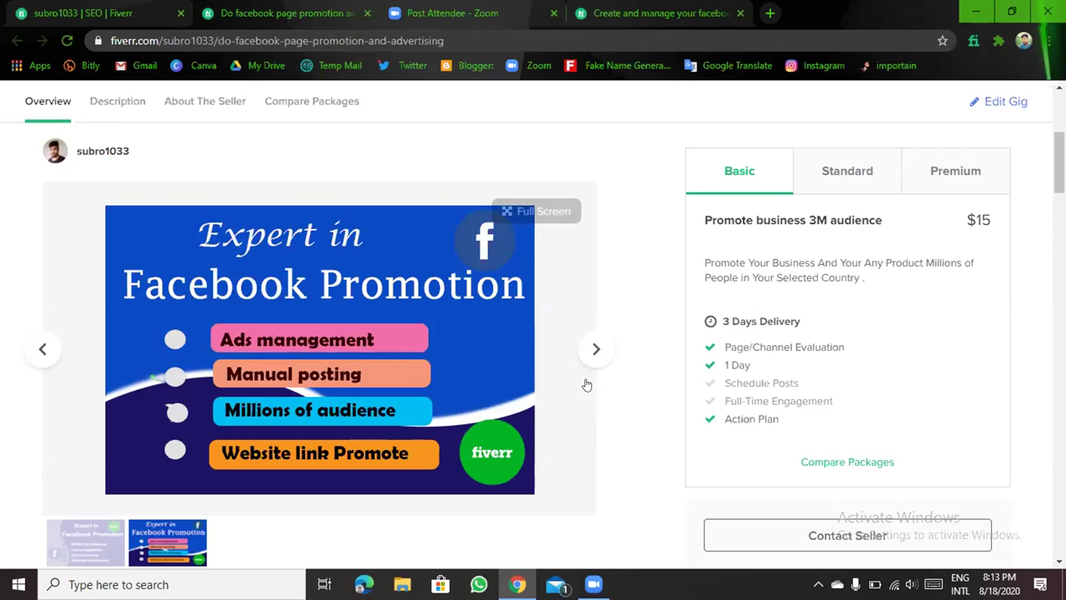
pyautogui.scroll(-1, 549, 371)
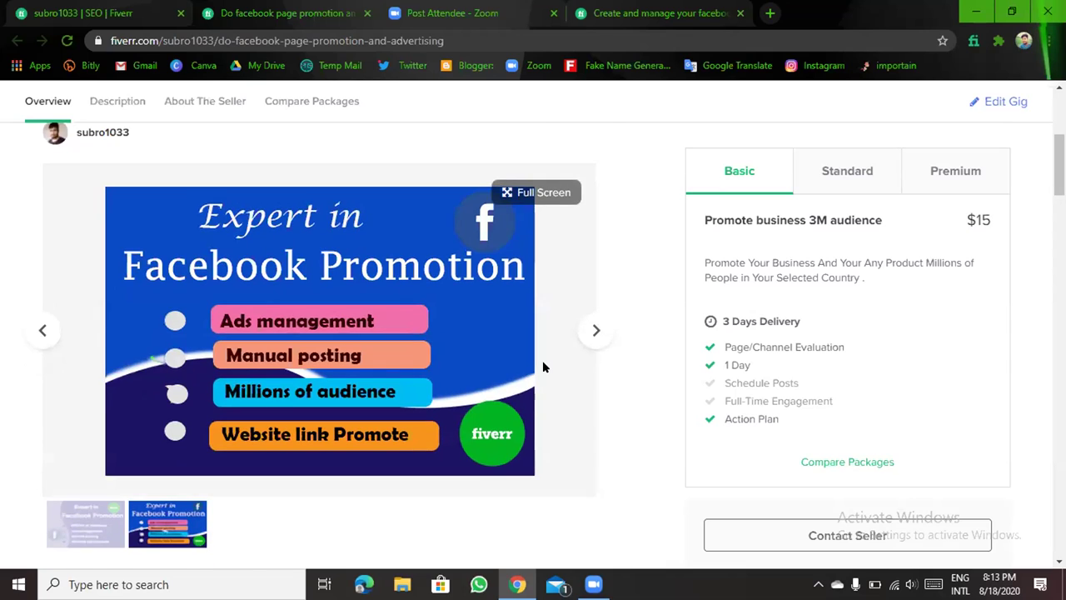
# - Read the gig's About This Gig description, service description and specialty lists, platform type and About The Seller section
pyautogui.scroll(-4, 542, 367)
pyautogui.scroll(-2, 542, 366)
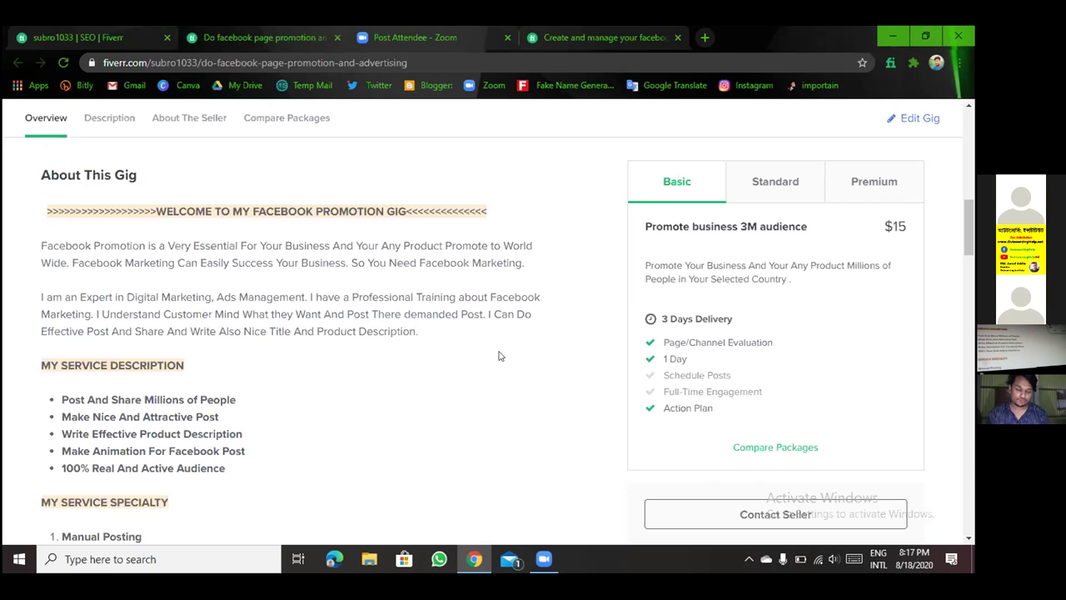
pyautogui.scroll(-1, 419, 379)
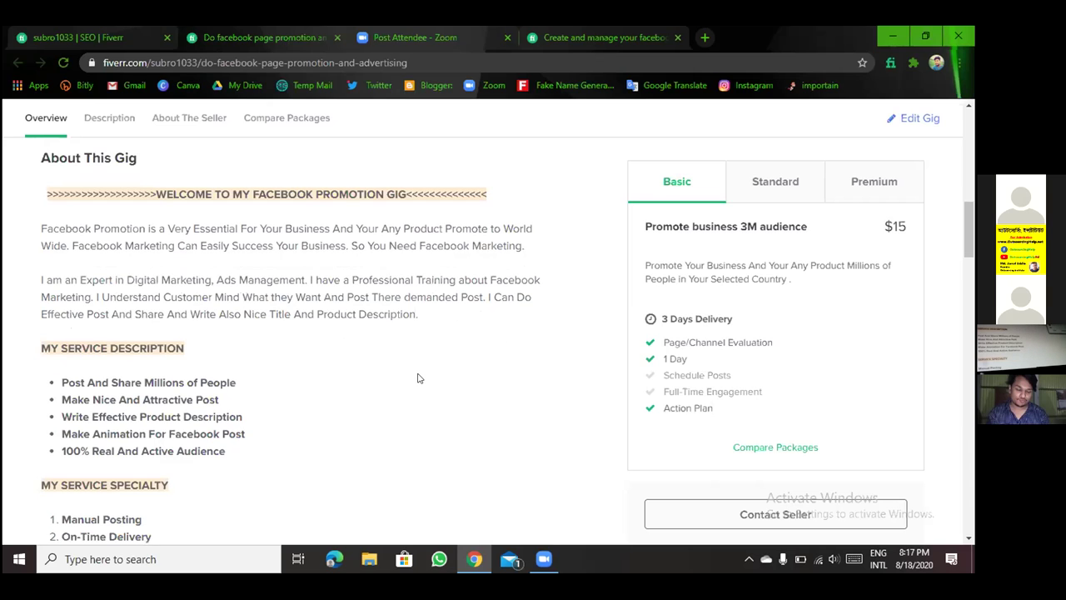
pyautogui.scroll(-2, 419, 378)
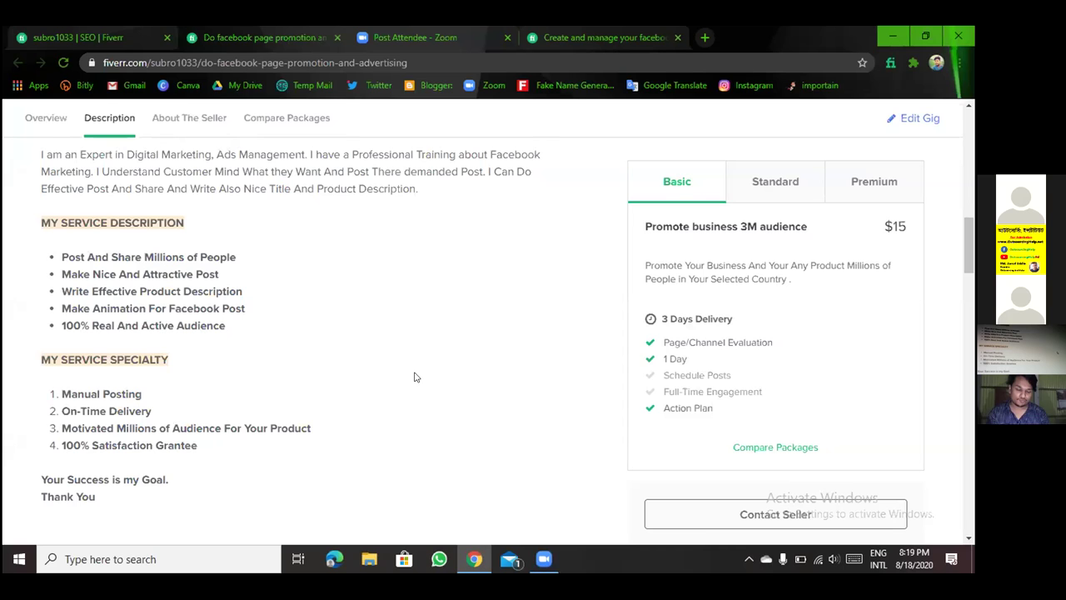
pyautogui.scroll(-2, 416, 377)
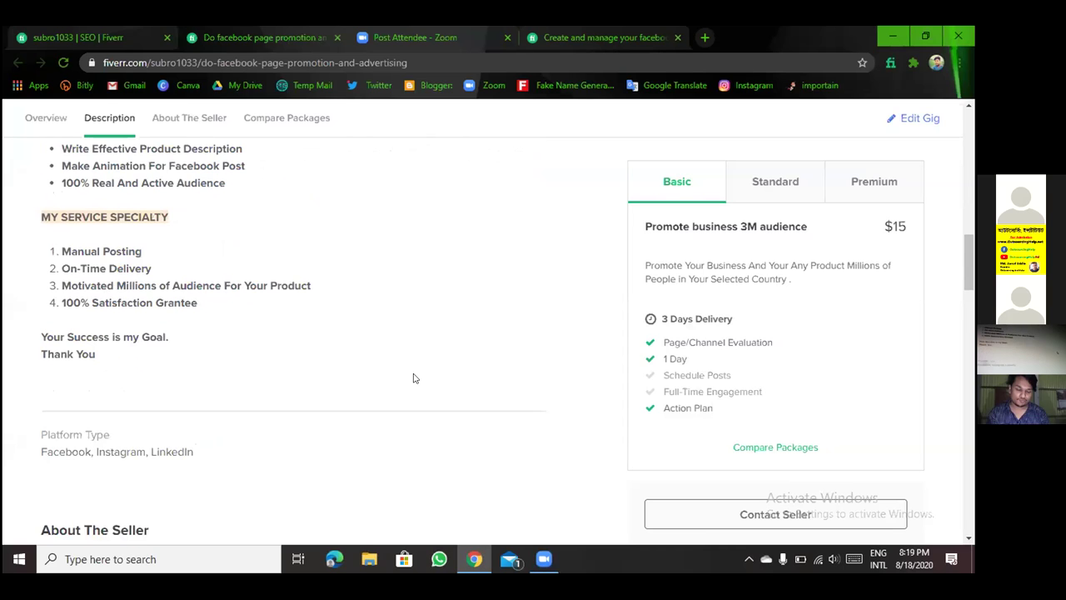
pyautogui.scroll(-2, 414, 378)
pyautogui.scroll(-2, 414, 379)
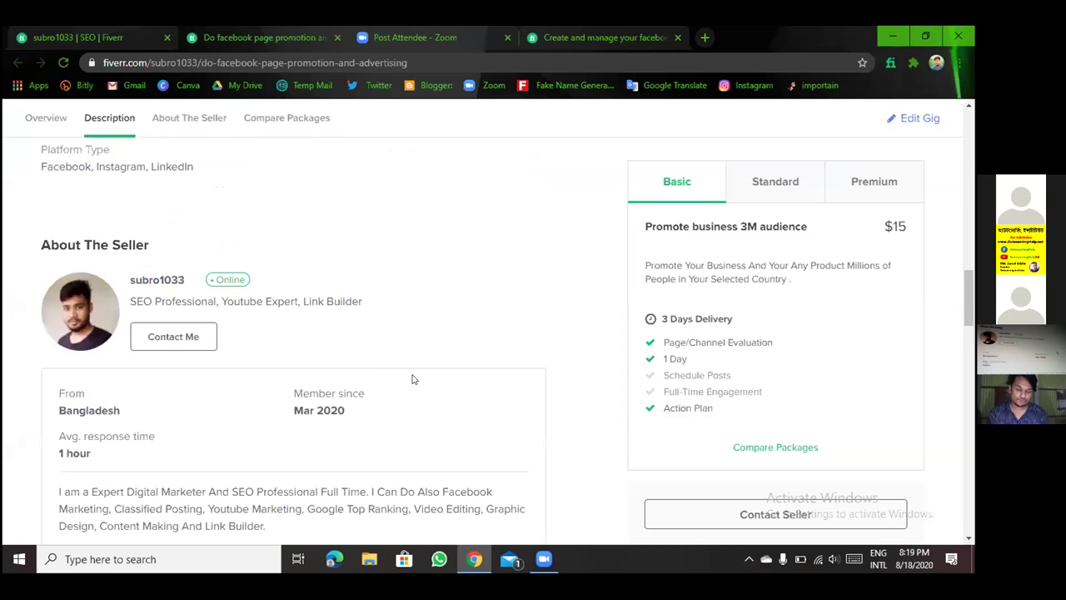
pyautogui.scroll(-2, 412, 379)
# - Compare the Basic, Standard and Premium packages of the gig and check its related tags
pyautogui.scroll(-5, 409, 379)
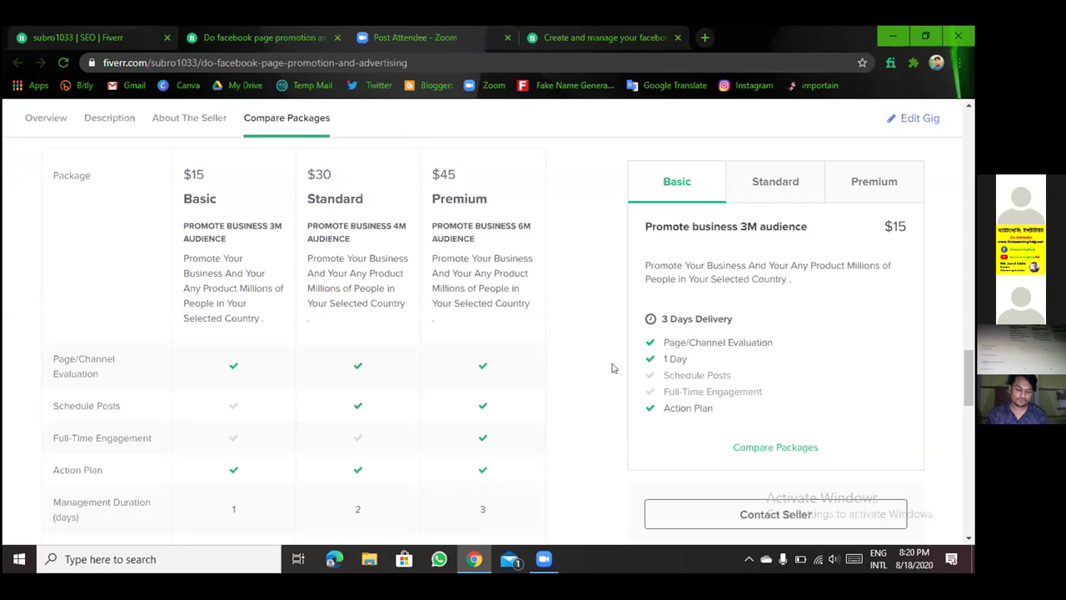
pyautogui.scroll(-1, 490, 405)
pyautogui.scroll(-3, 489, 405)
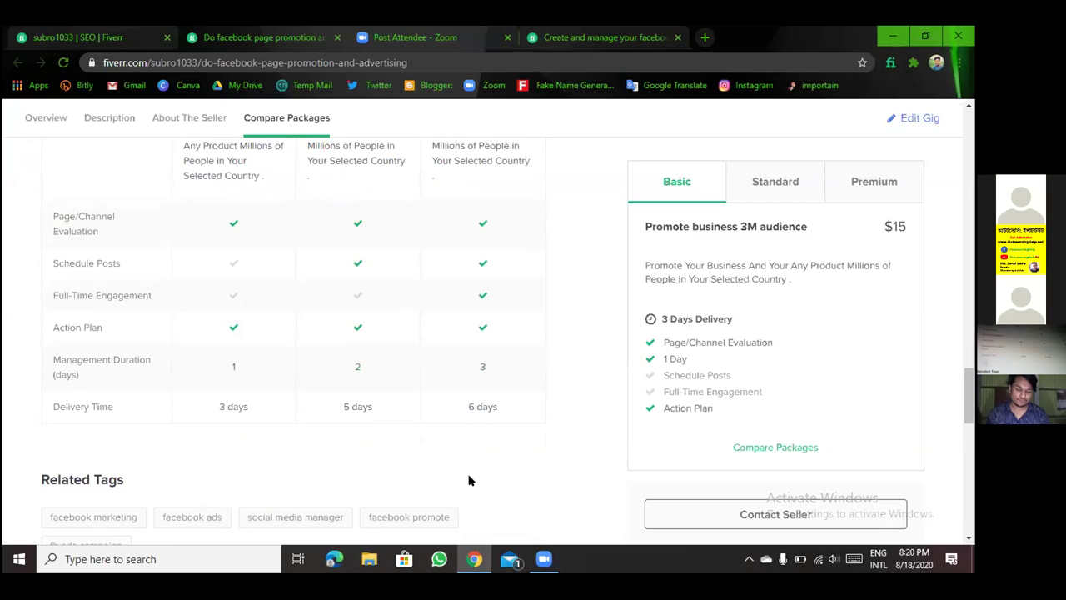
pyautogui.scroll(-1, 469, 480)
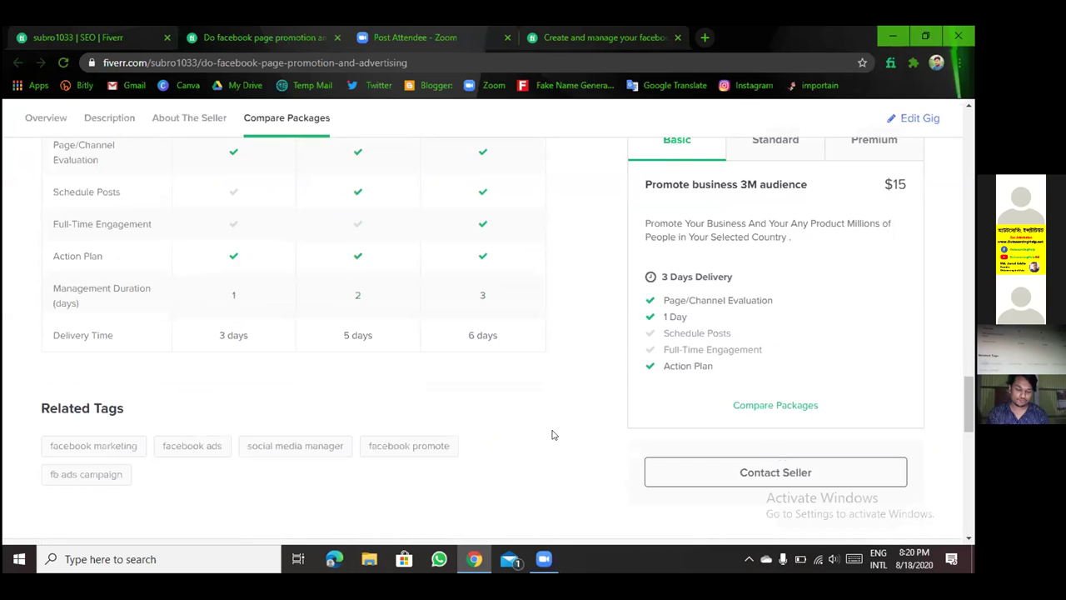
# - Go back through the gig's description and gallery image to review its title and category at the start of the page
pyautogui.scroll(4, 552, 434)
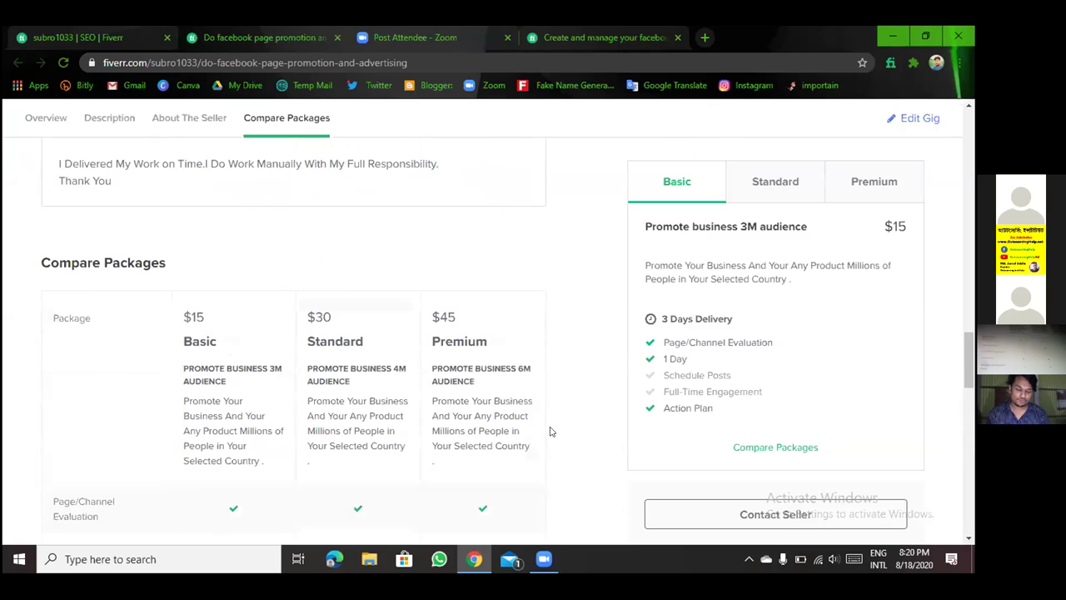
pyautogui.scroll(6, 348, 364)
pyautogui.scroll(3, 348, 367)
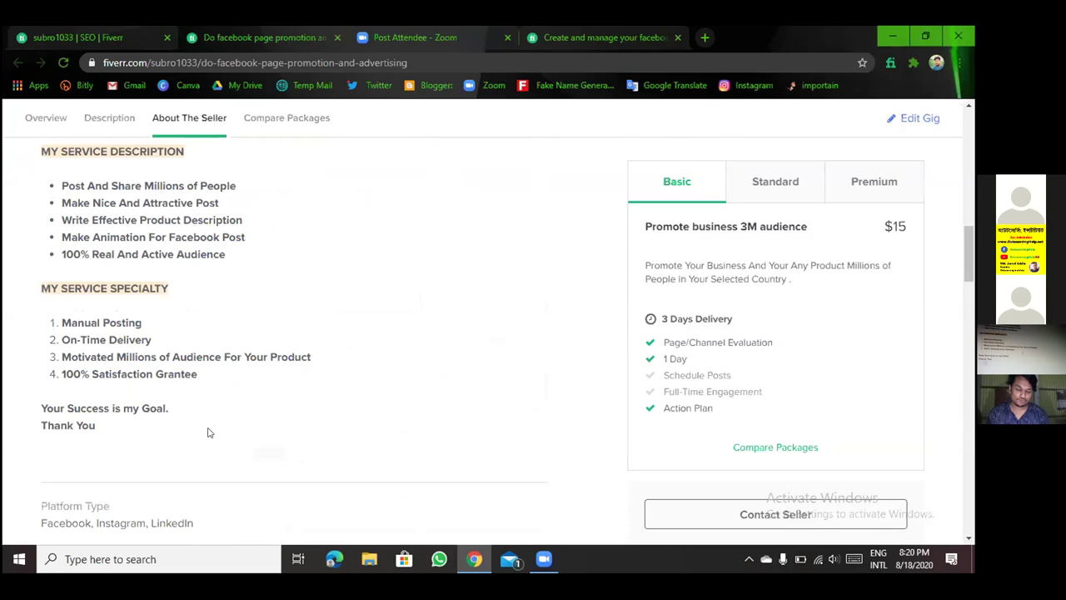
pyautogui.scroll(4, 231, 421)
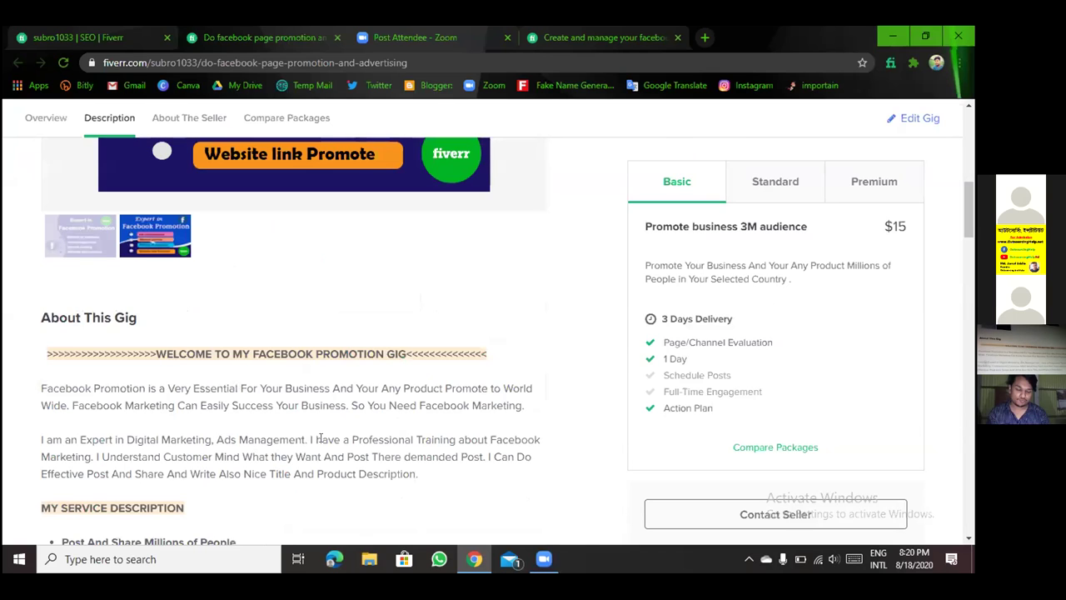
pyautogui.scroll(1, 329, 404)
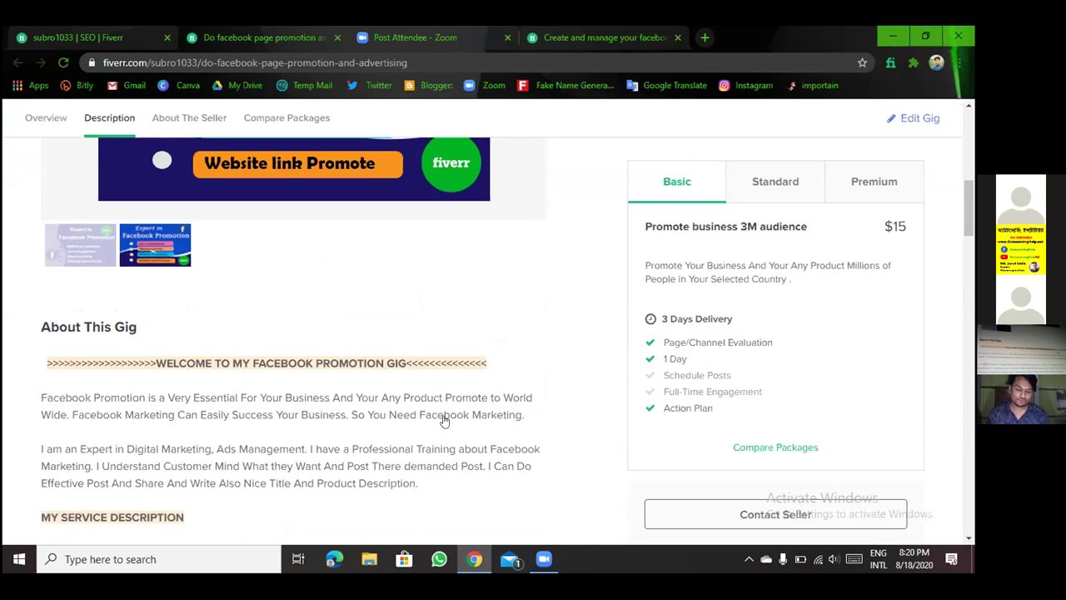
pyautogui.scroll(2, 503, 443)
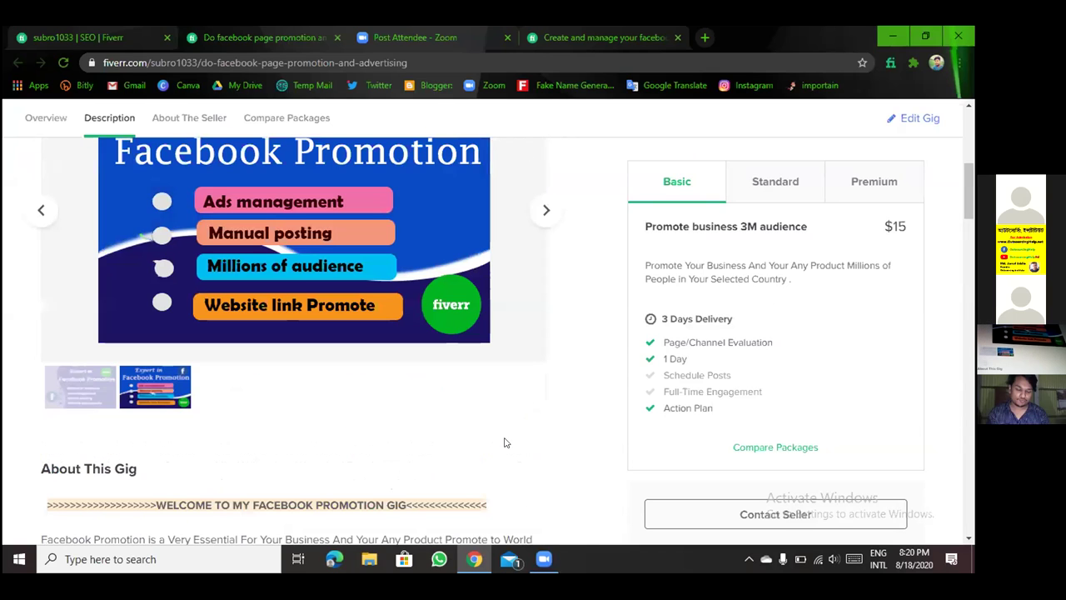
pyautogui.scroll(1, 504, 442)
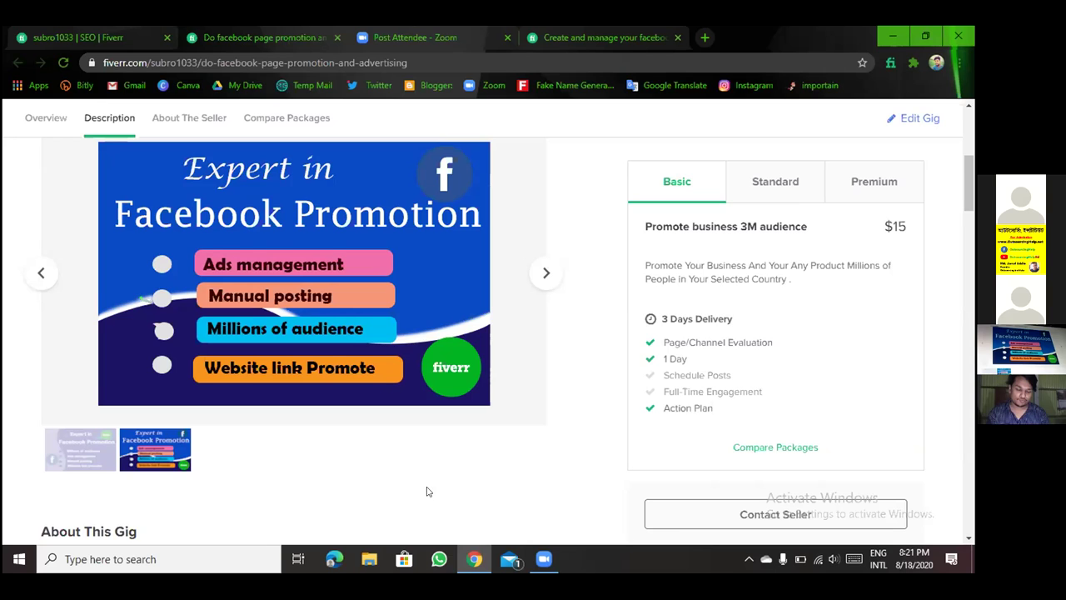
pyautogui.scroll(1, 419, 489)
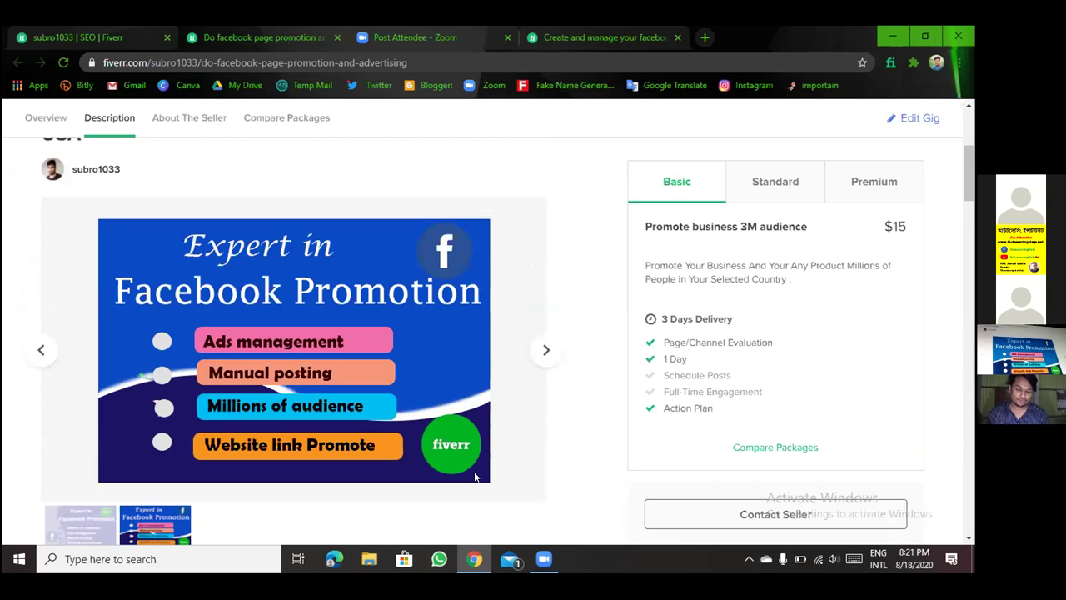
pyautogui.scroll(2, 466, 471)
pyautogui.scroll(2, 232, 397)
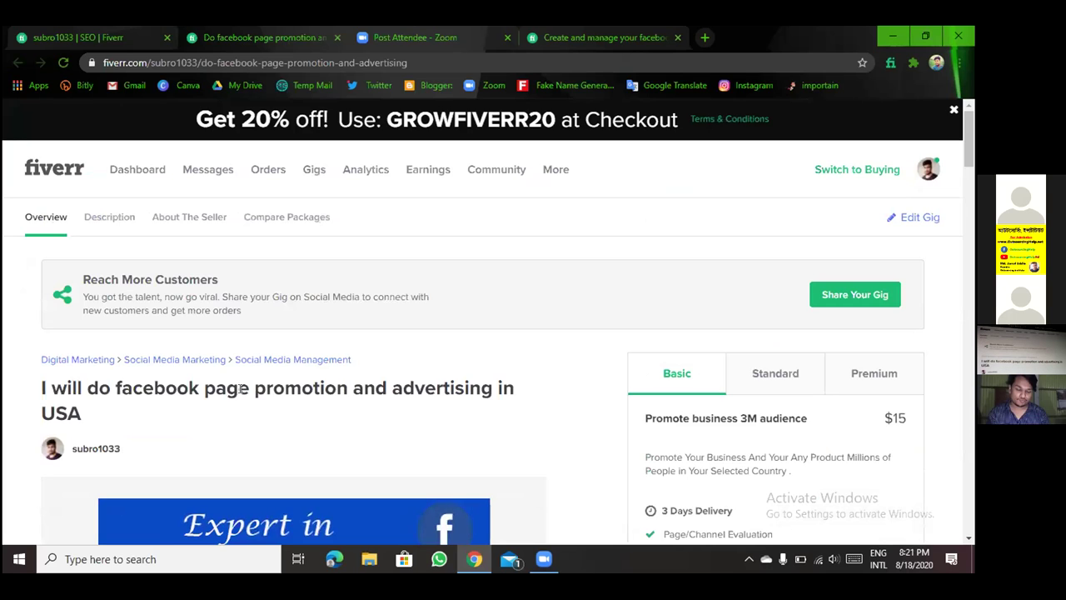
pyautogui.scroll(-1, 539, 310)
pyautogui.scroll(1, 540, 310)
pyautogui.scroll(-2, 533, 309)
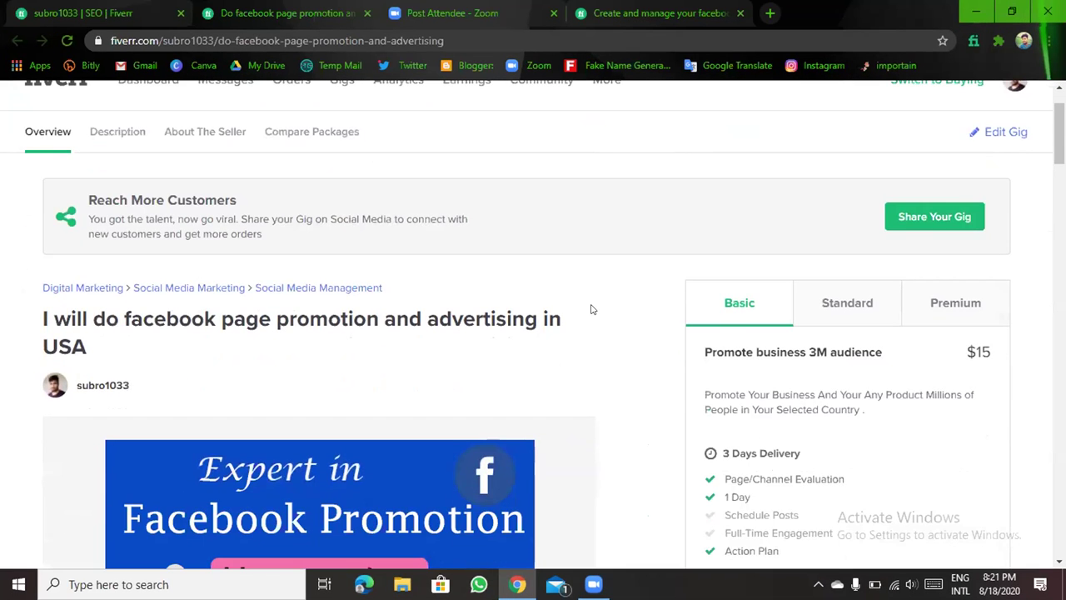
pyautogui.scroll(1, 590, 309)
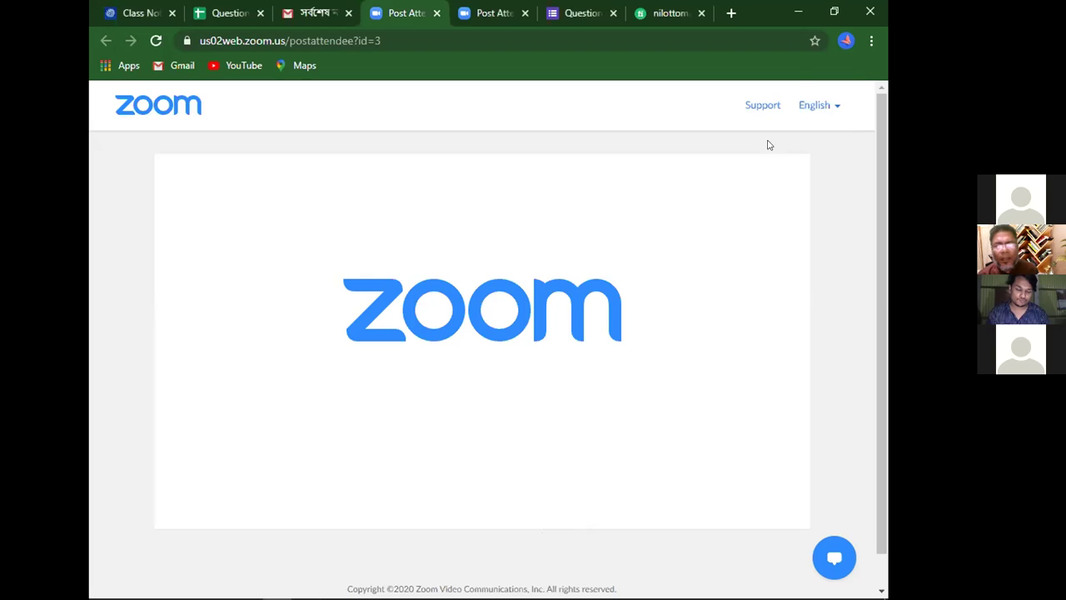
# - Minimize the browser window and close the ArcSoft notification's options without choosing any
pyautogui.click(798, 12)
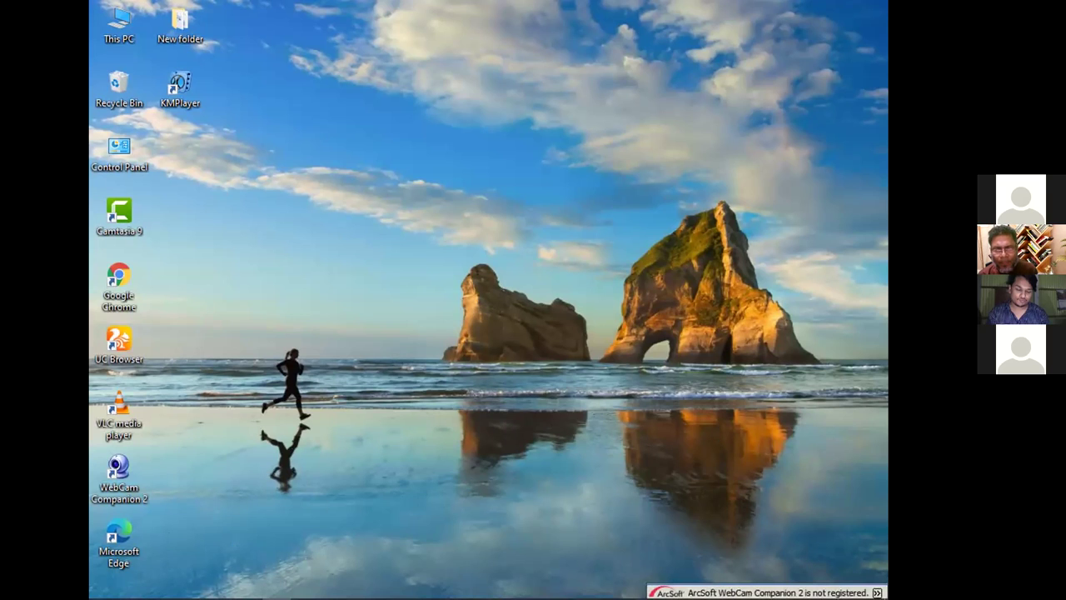
pyautogui.click(876, 592)
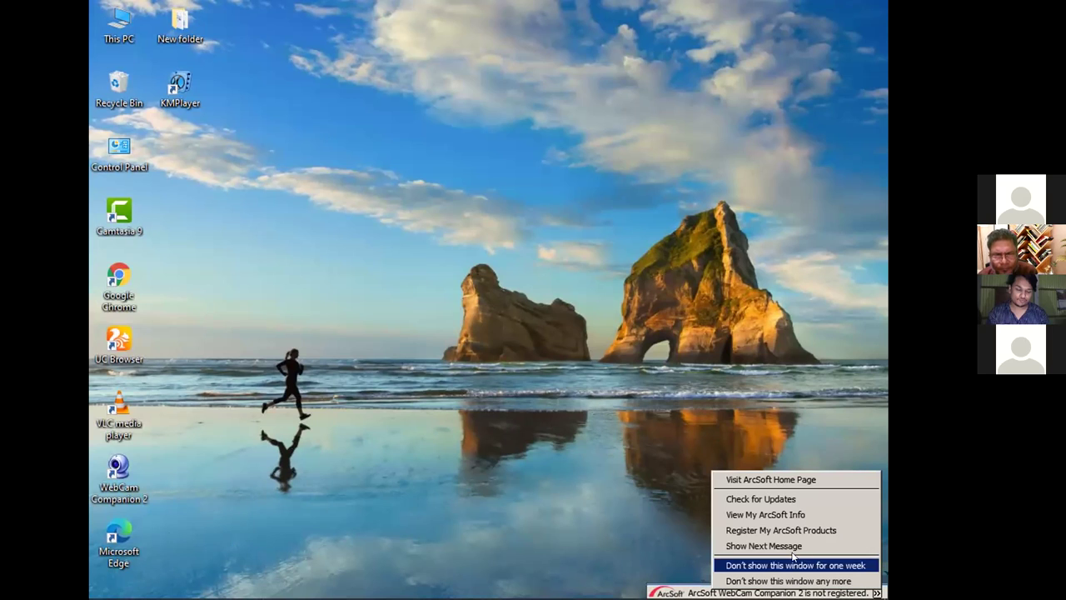
pyautogui.click(680, 503)
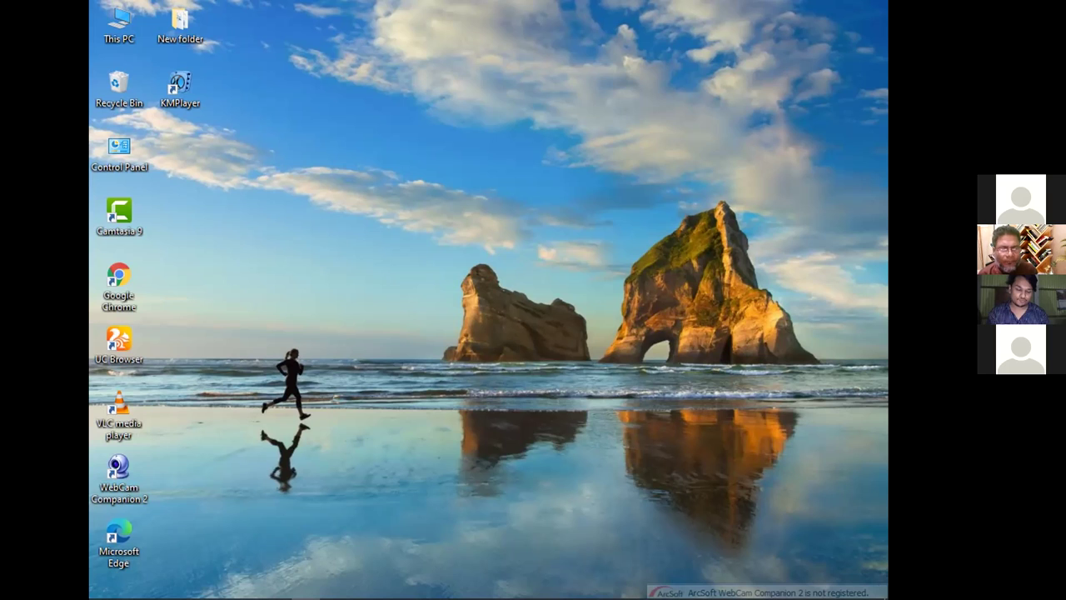
# - Open the Windows Sound settings and look through the output, input and related settings
pyautogui.moveTo(306, 599)
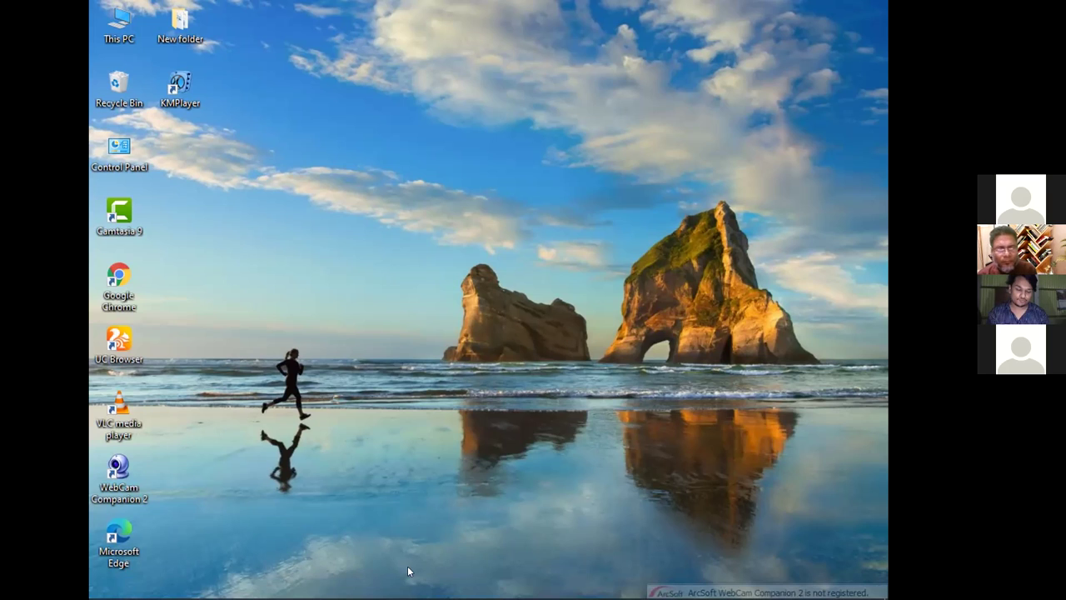
pyautogui.moveTo(408, 598)
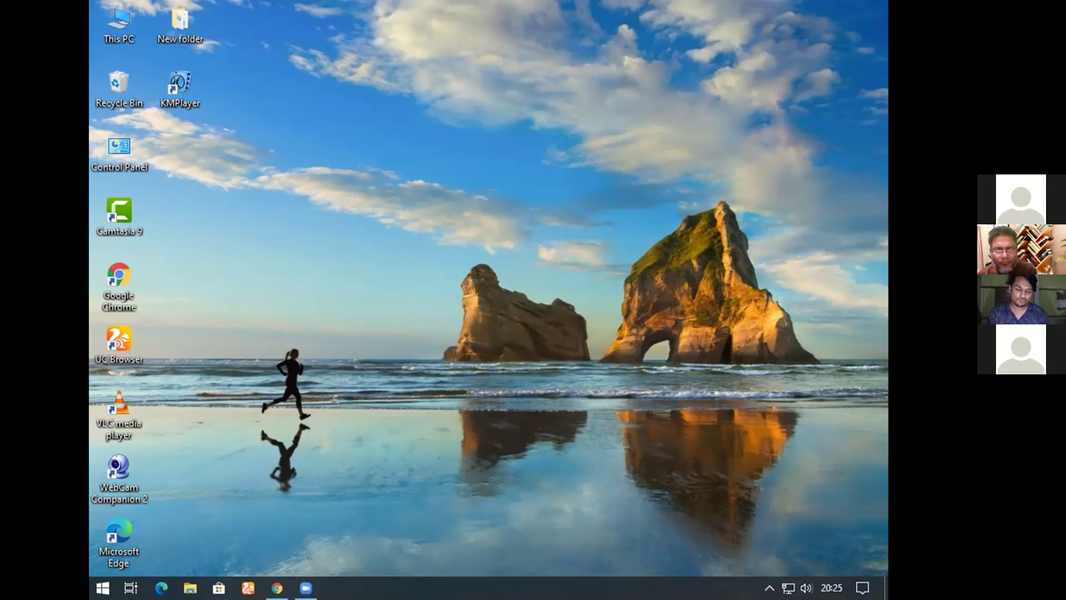
pyautogui.rightClick(806, 587)
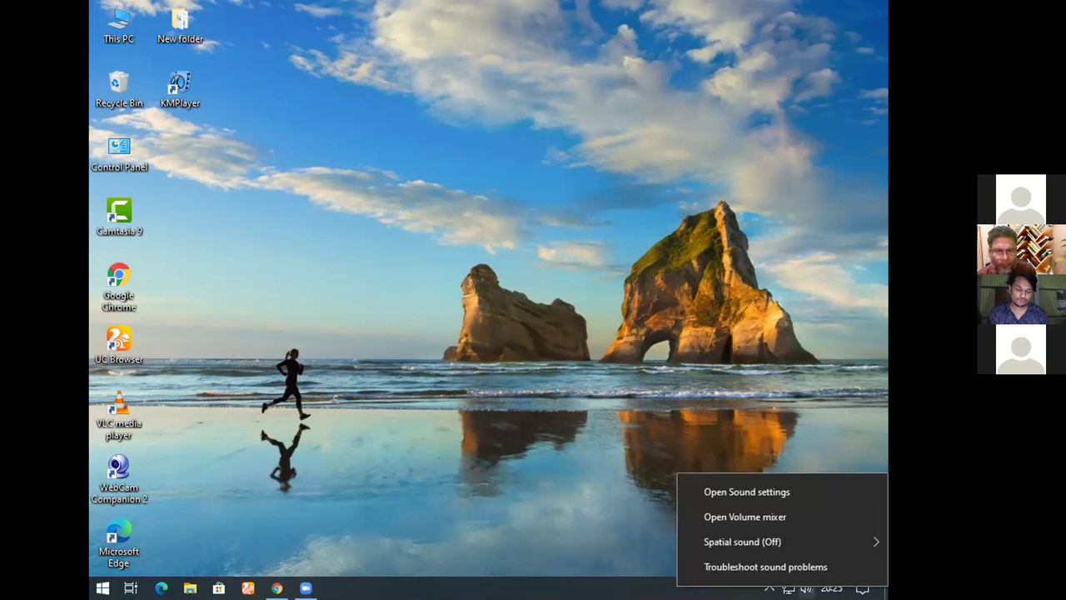
pyautogui.click(740, 492)
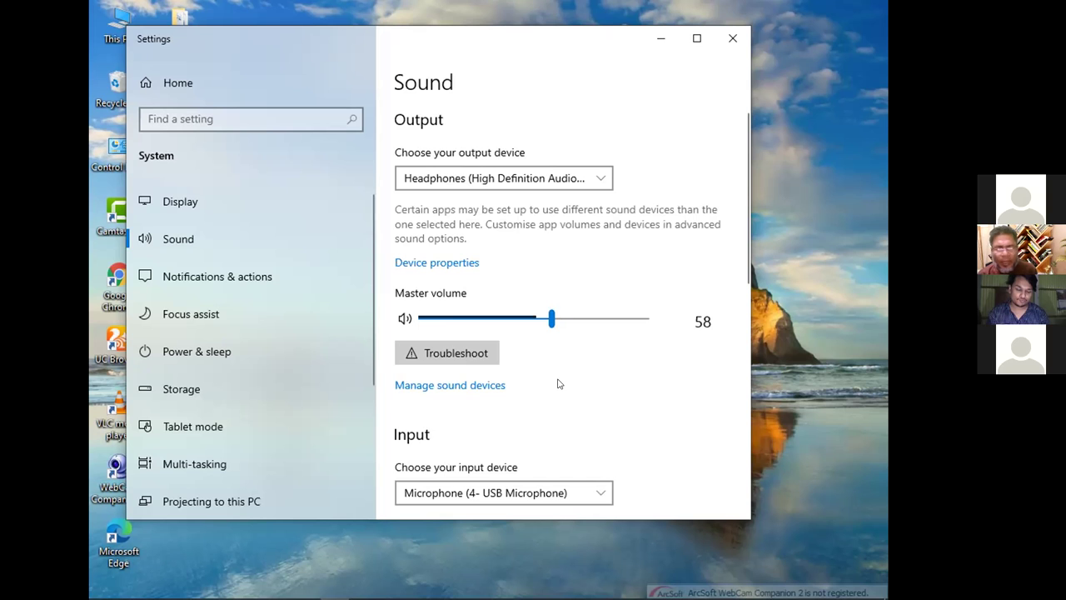
pyautogui.scroll(-2, 558, 383)
pyautogui.scroll(-3, 558, 375)
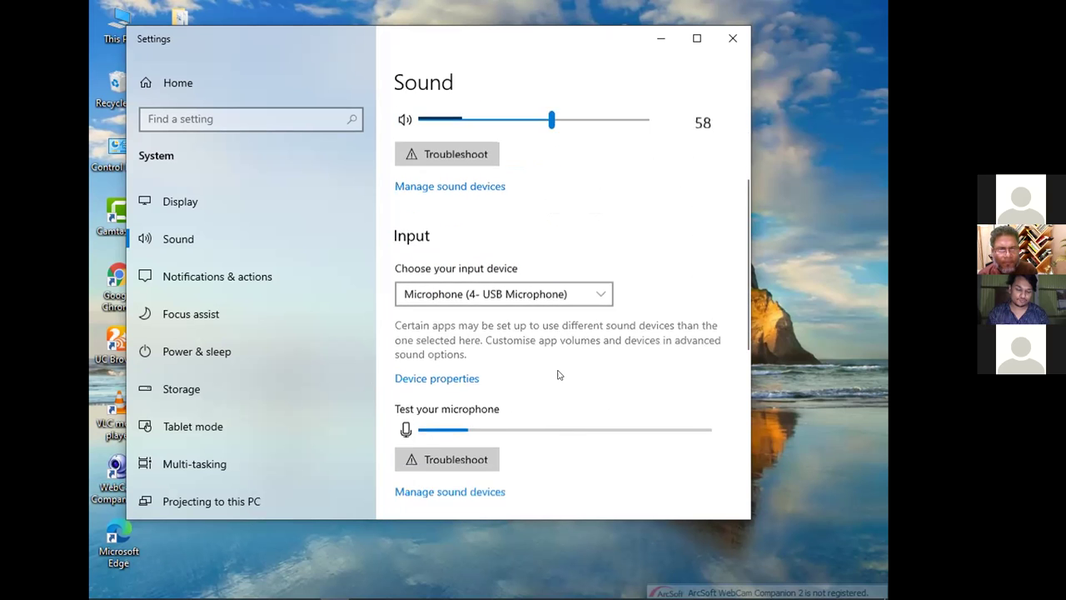
pyautogui.scroll(-2, 558, 372)
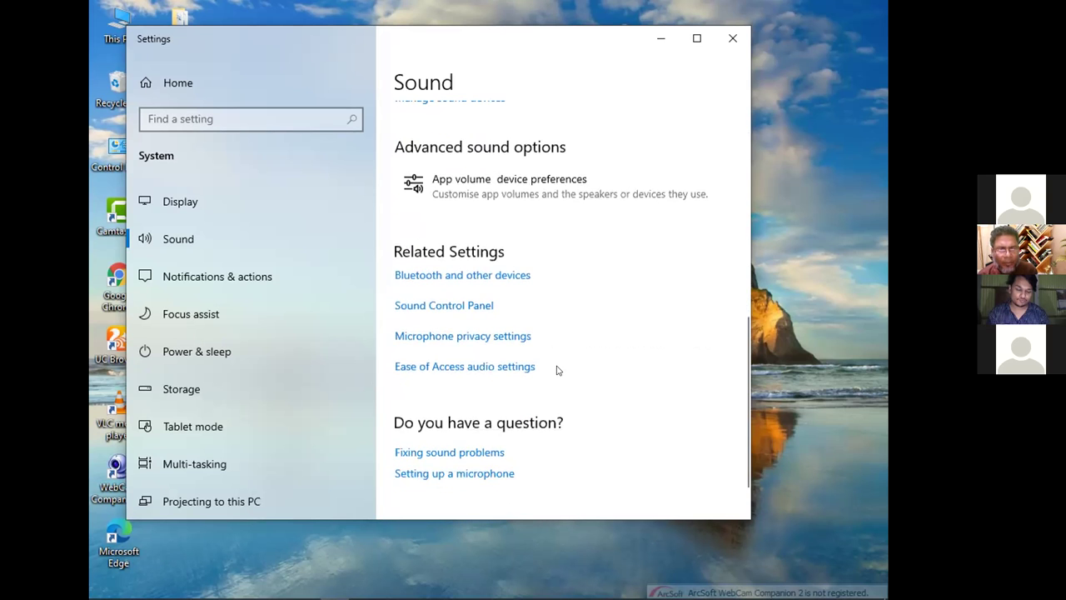
# - Open the Sound Control Panel and check the playback and recording device lists, including their options for showing disabled and disconnected devices
pyautogui.click(436, 306)
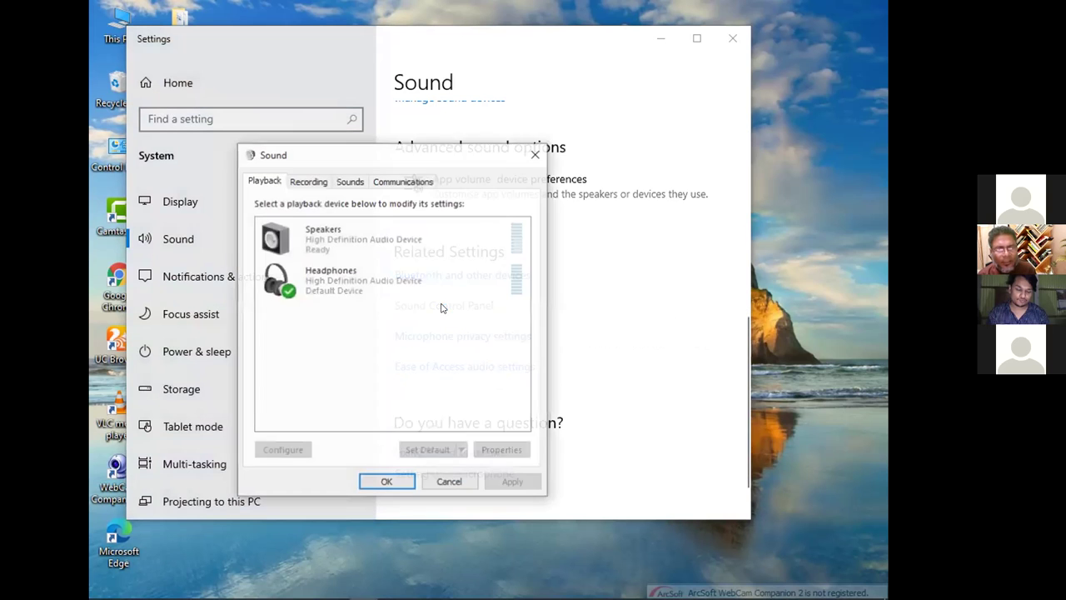
pyautogui.rightClick(366, 319)
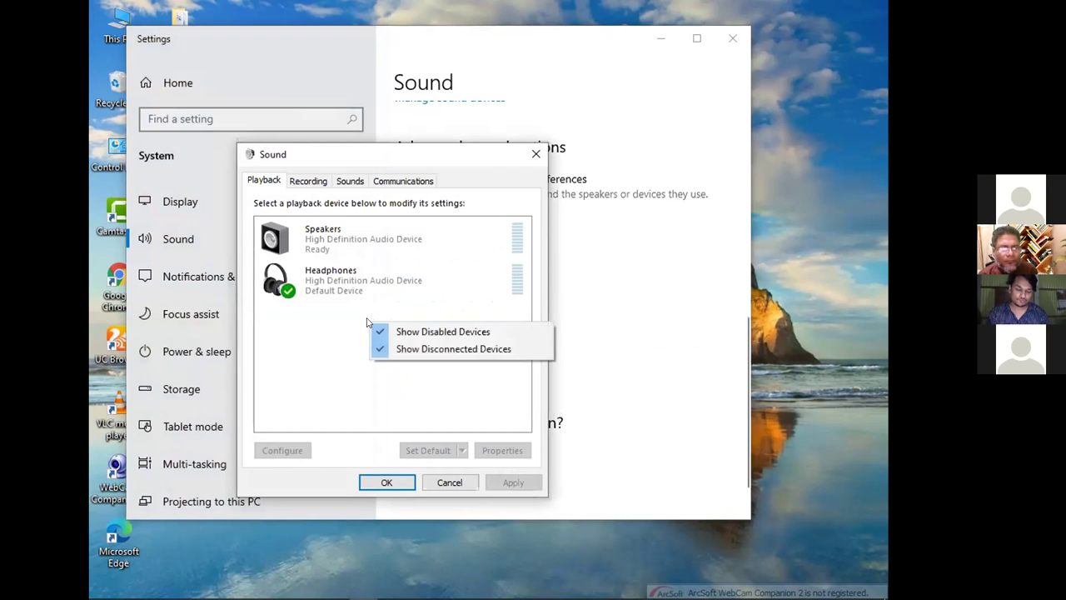
pyautogui.click(341, 324)
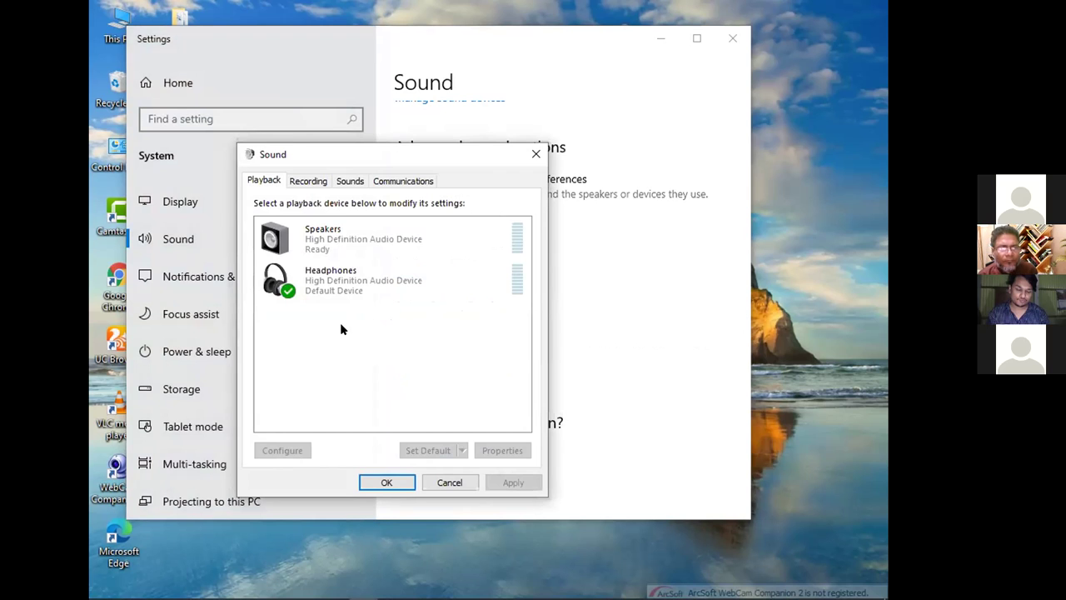
pyautogui.click(308, 182)
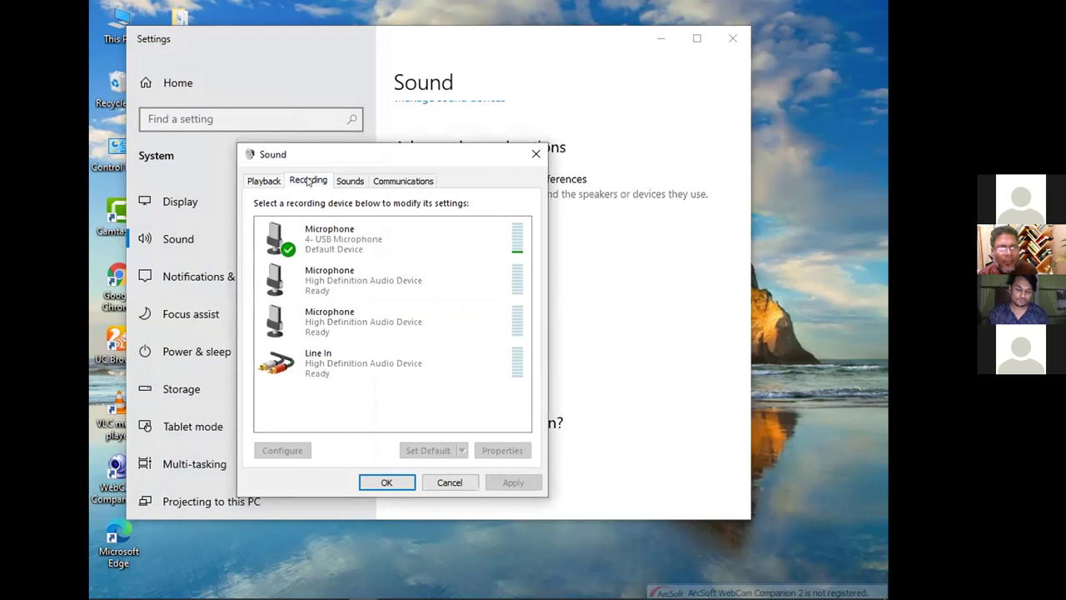
pyautogui.rightClick(375, 397)
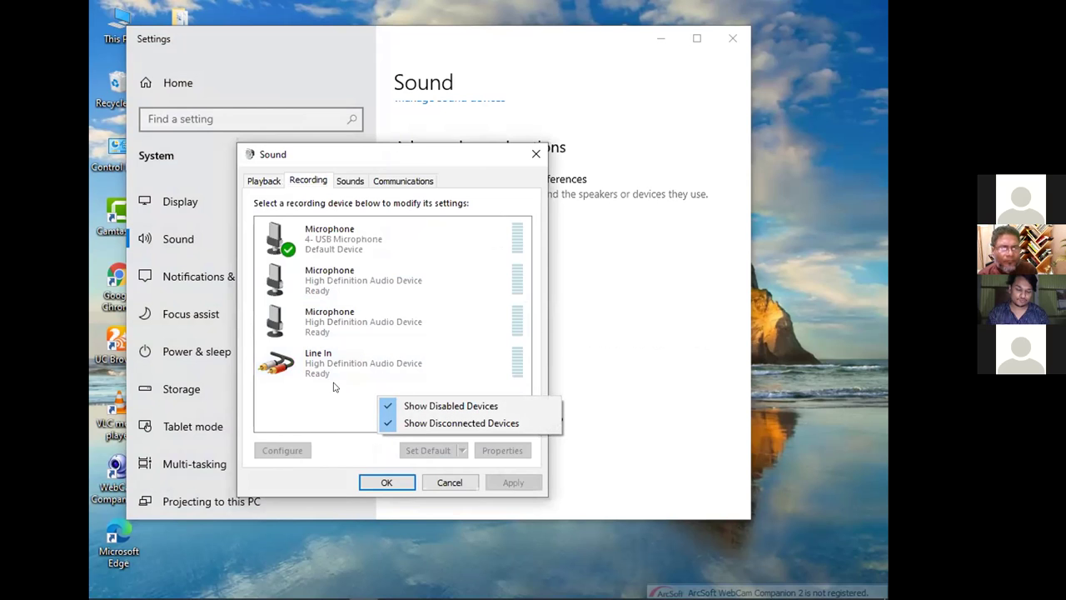
pyautogui.click(337, 387)
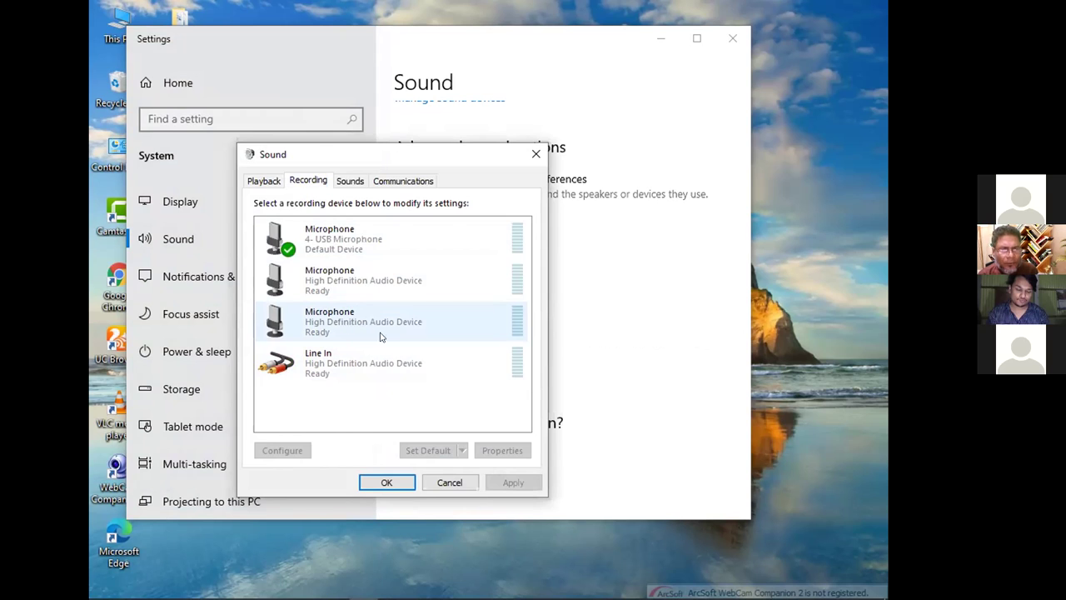
# - Check the default USB microphone's level in its properties and enable Listen to this device, keeping the change
pyautogui.click(333, 236)
pyautogui.rightClick(329, 236)
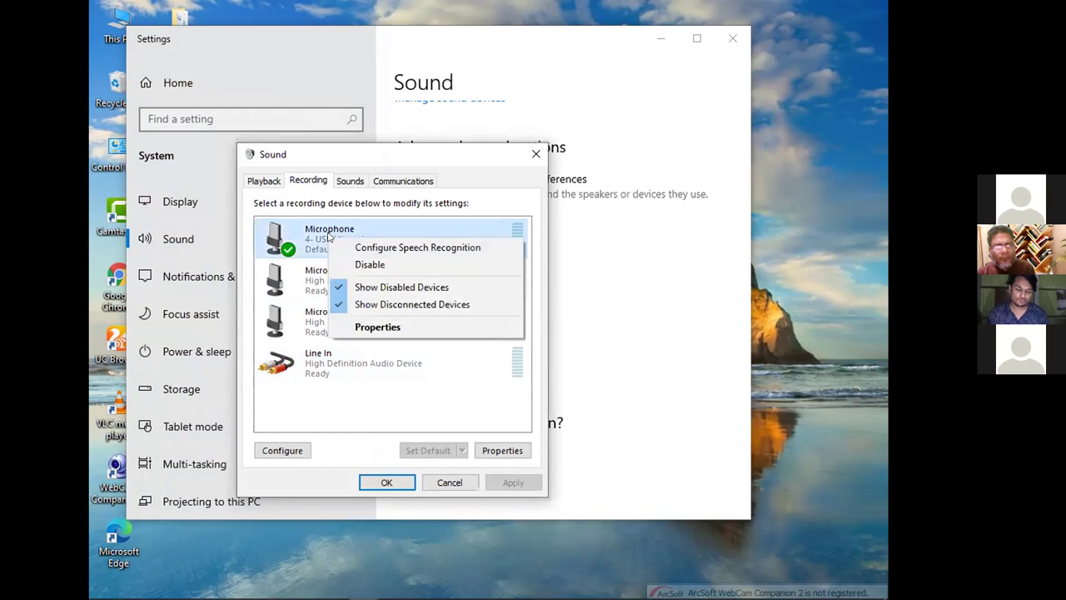
pyautogui.click(377, 326)
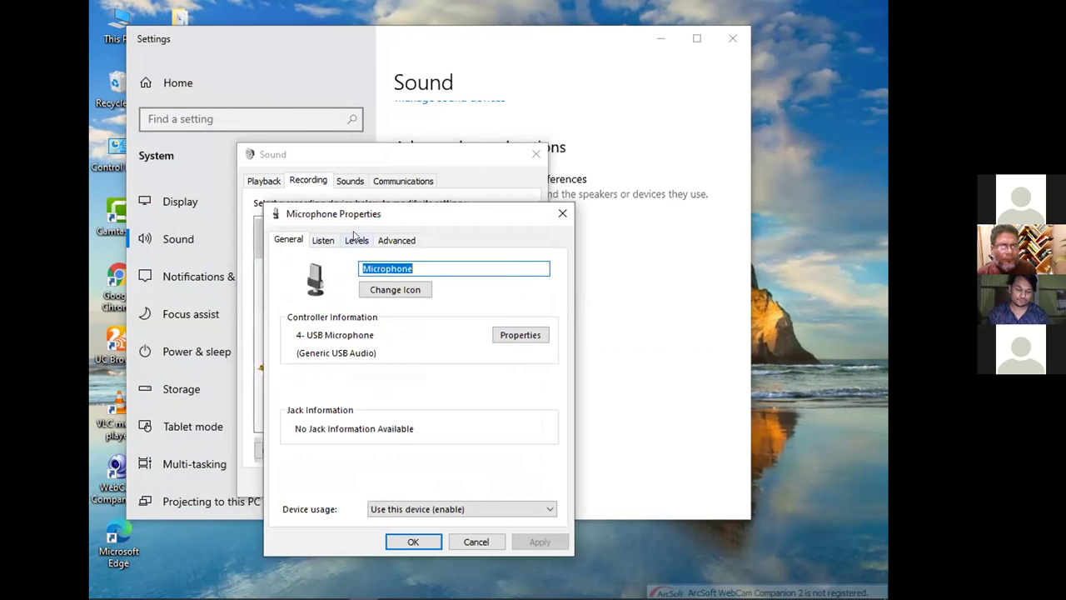
pyautogui.click(355, 237)
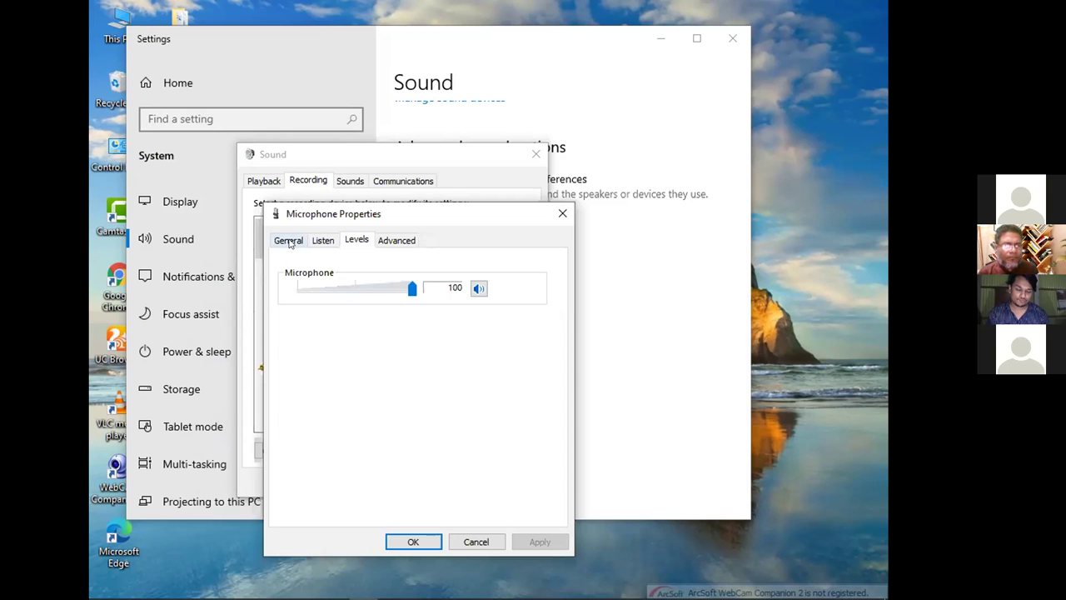
pyautogui.click(322, 240)
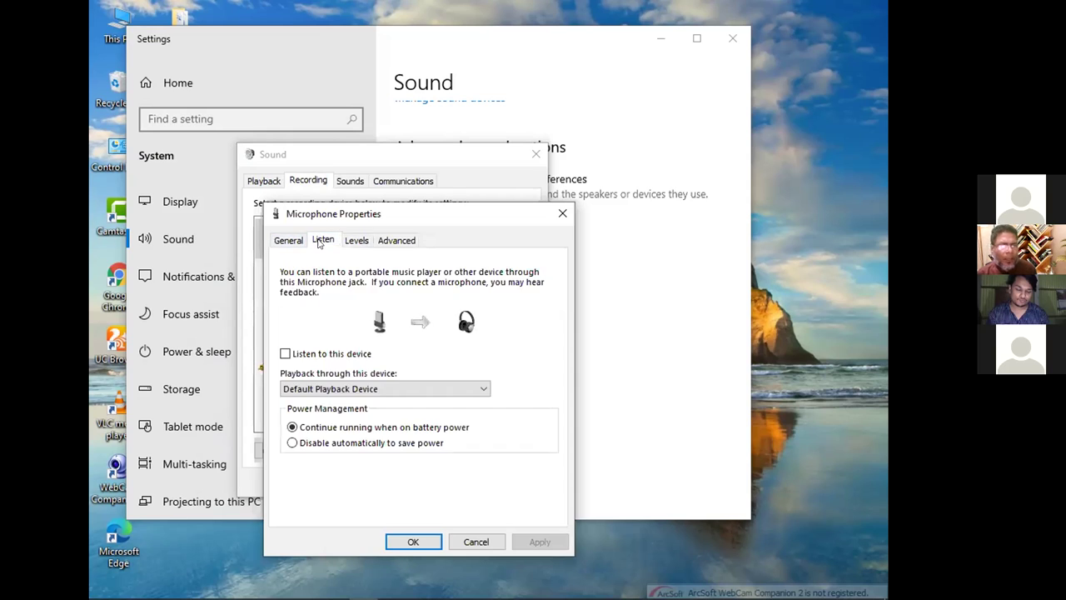
pyautogui.click(285, 354)
pyautogui.click(540, 542)
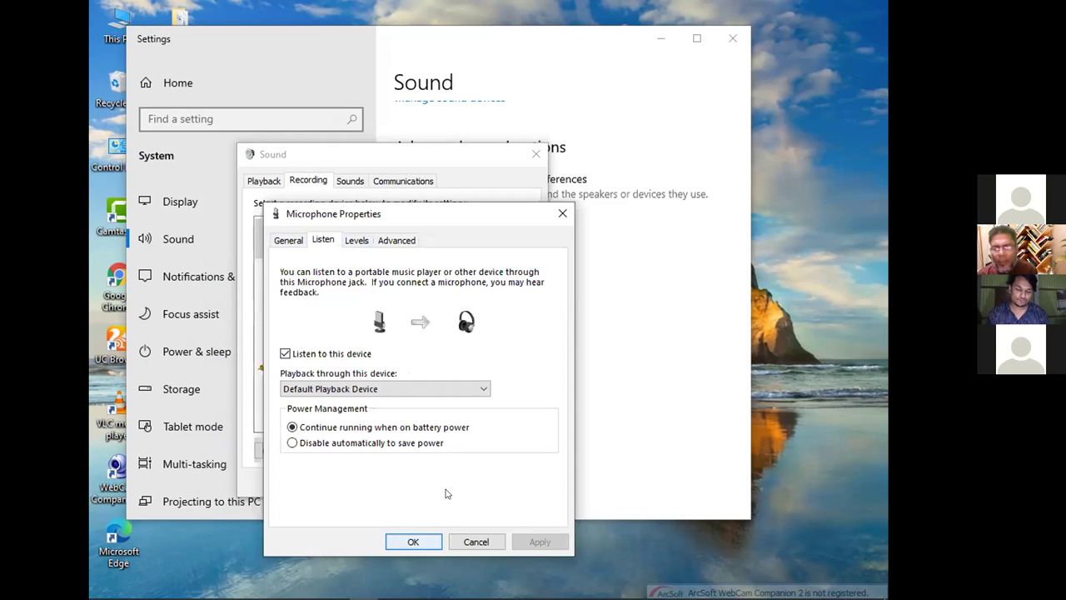
pyautogui.click(413, 543)
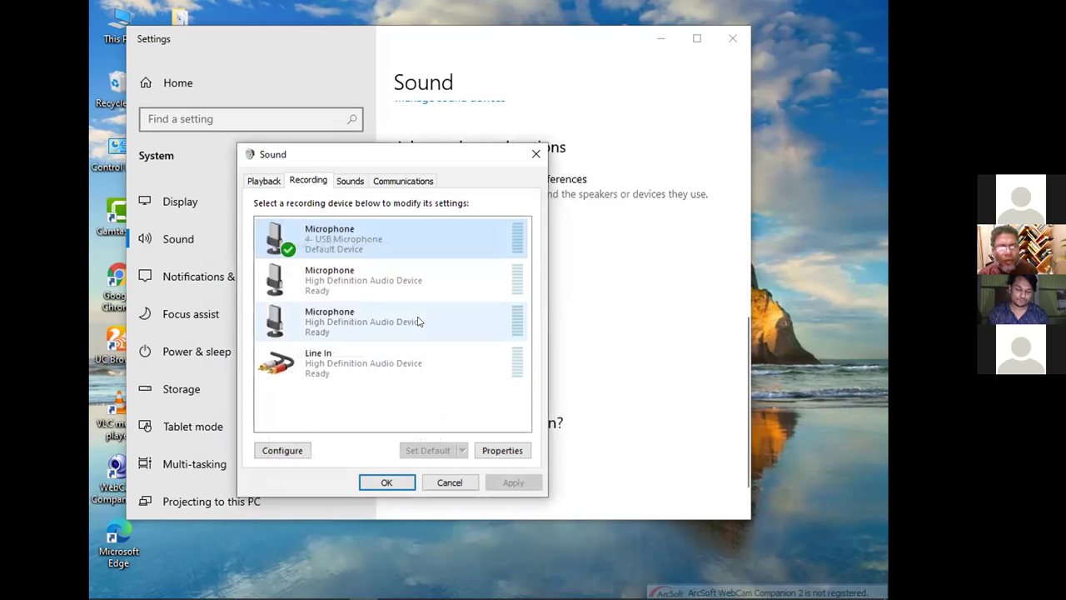
# - Reopen the properties of the default USB microphone
pyautogui.rightClick(330, 237)
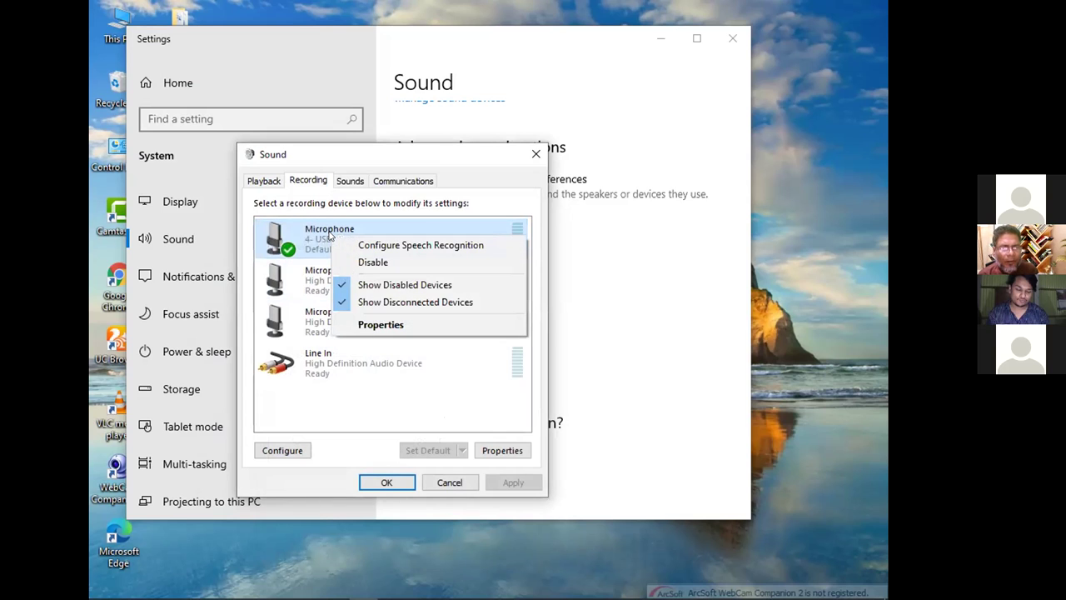
pyautogui.click(372, 323)
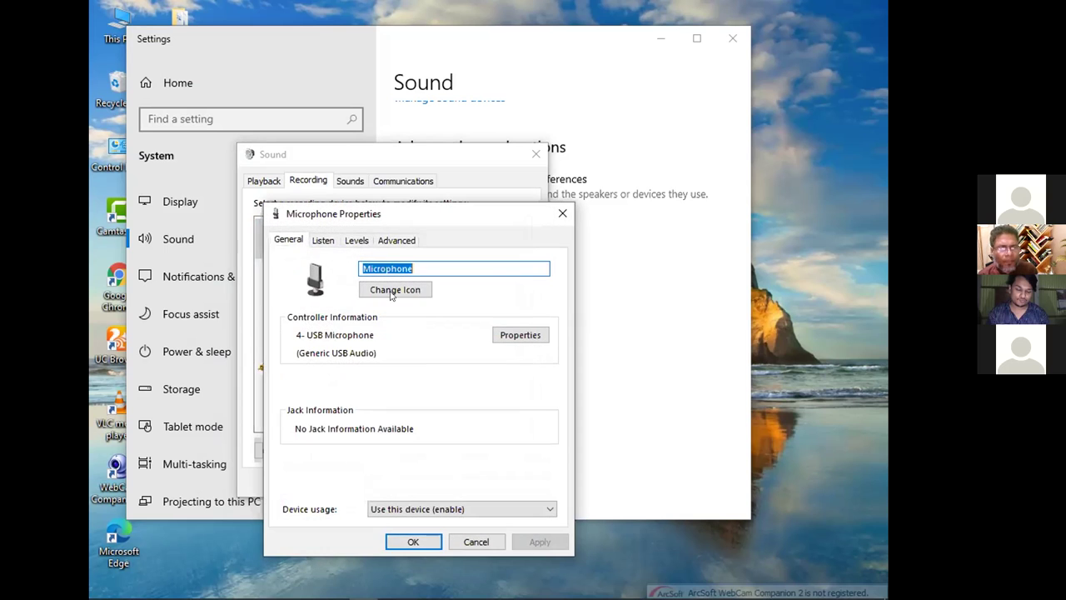
# - Turn off listening to the USB microphone and set its playback device to Headphones (High Definition Audio Device), applying the changes
pyautogui.click(325, 240)
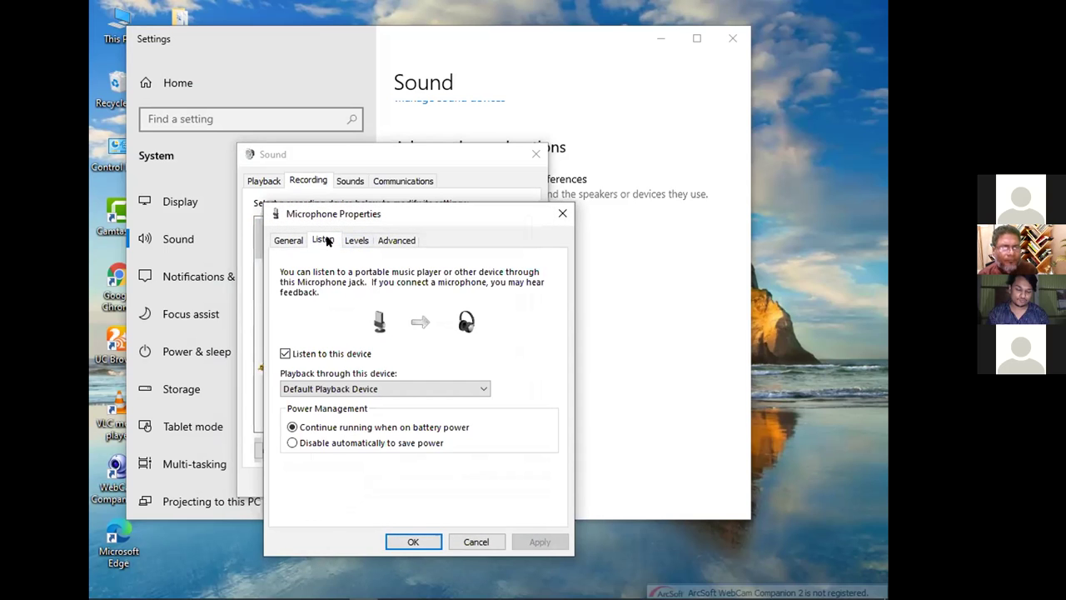
pyautogui.click(285, 353)
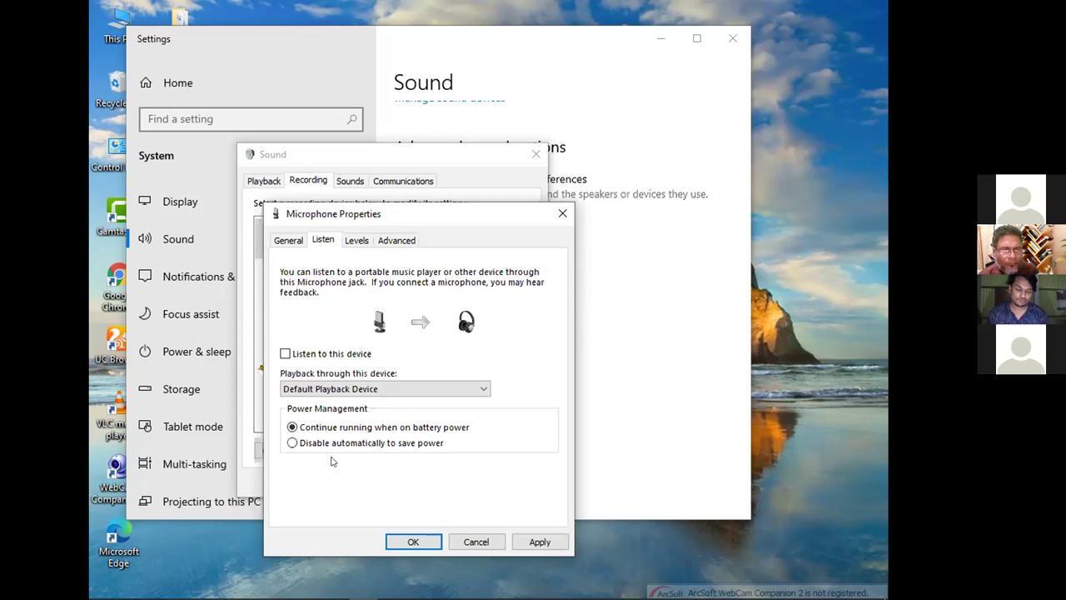
pyautogui.click(481, 386)
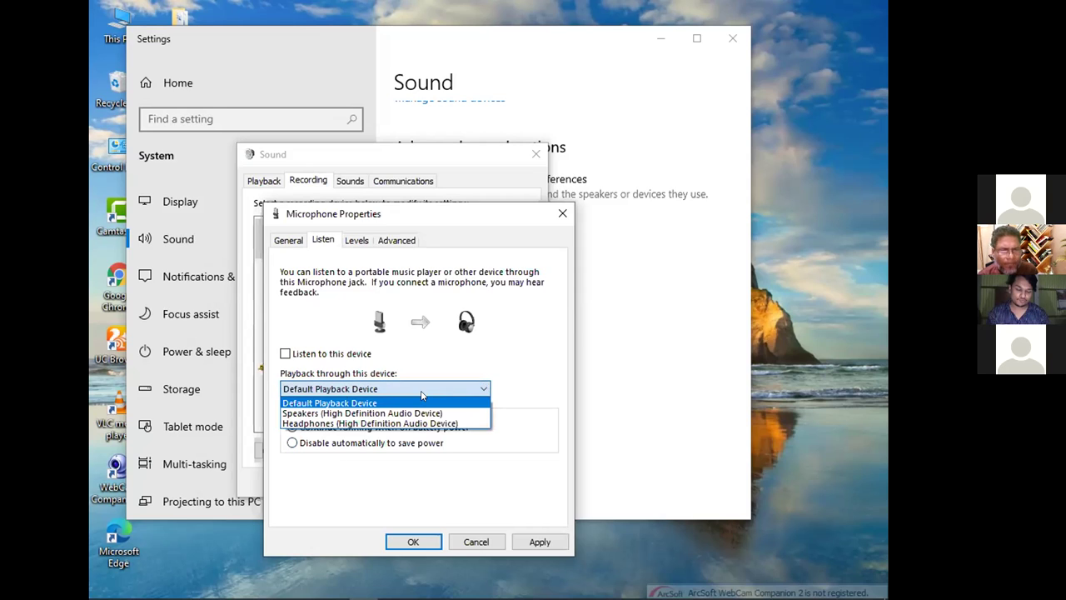
pyautogui.click(355, 424)
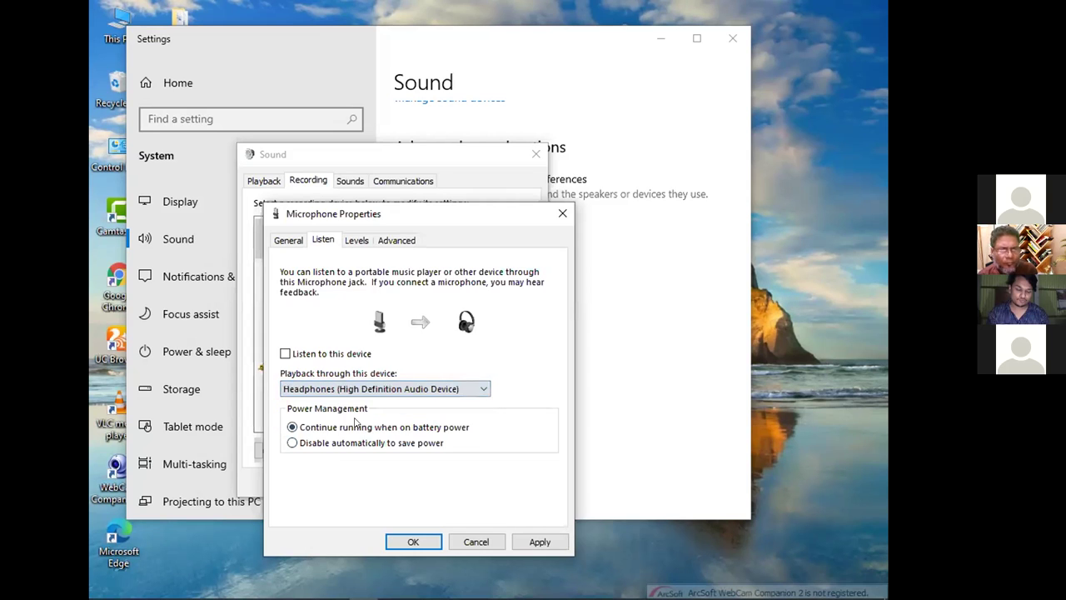
pyautogui.click(537, 542)
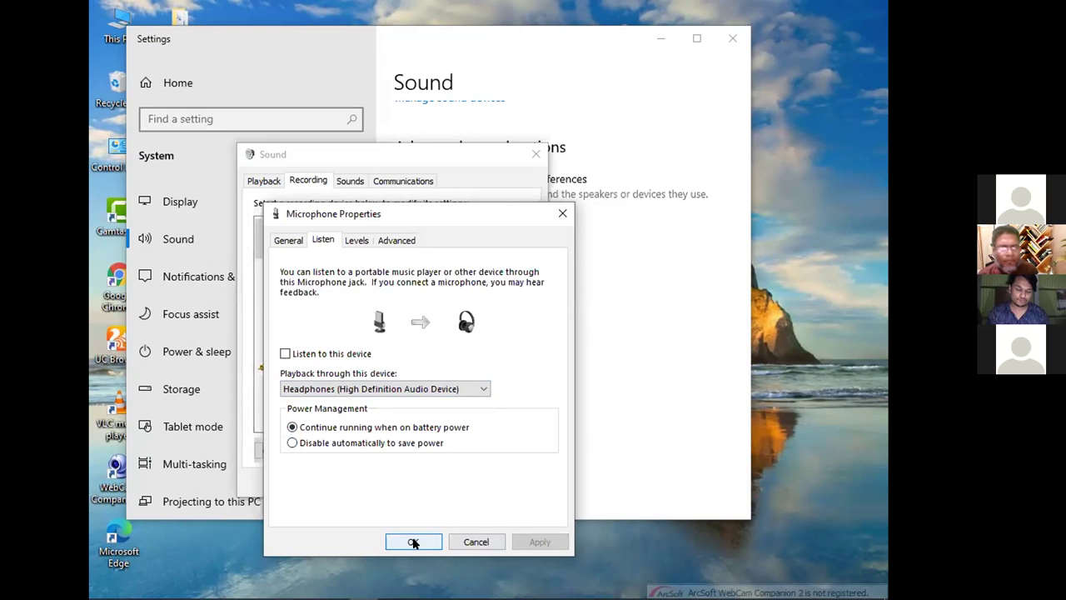
# - Enable Listen to this device for the USB microphone and play it through Speakers (High Definition Audio Device)
pyautogui.click(284, 353)
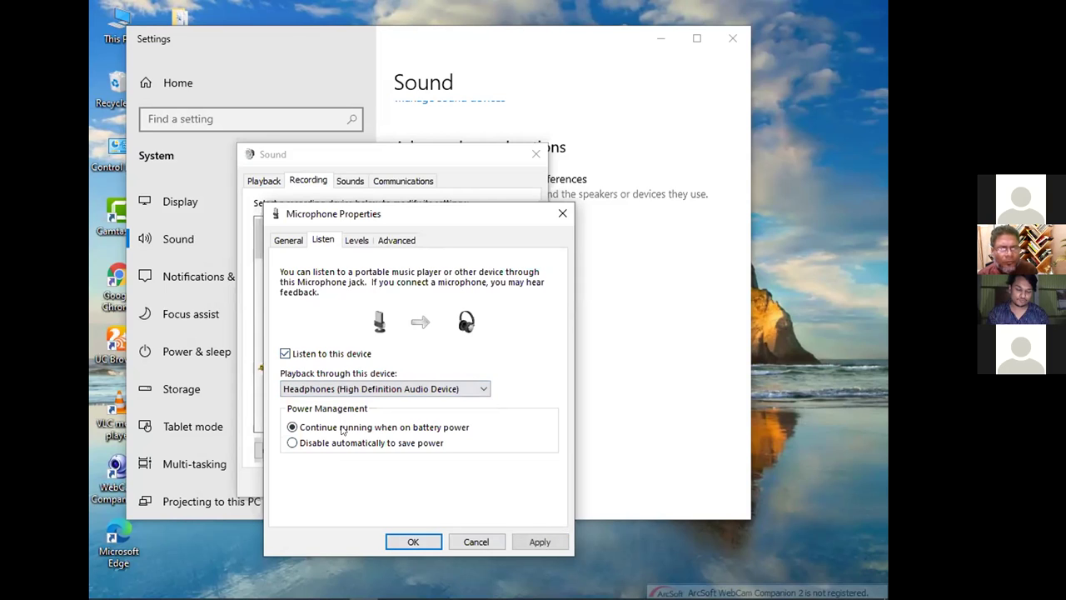
pyautogui.click(540, 542)
pyautogui.click(481, 388)
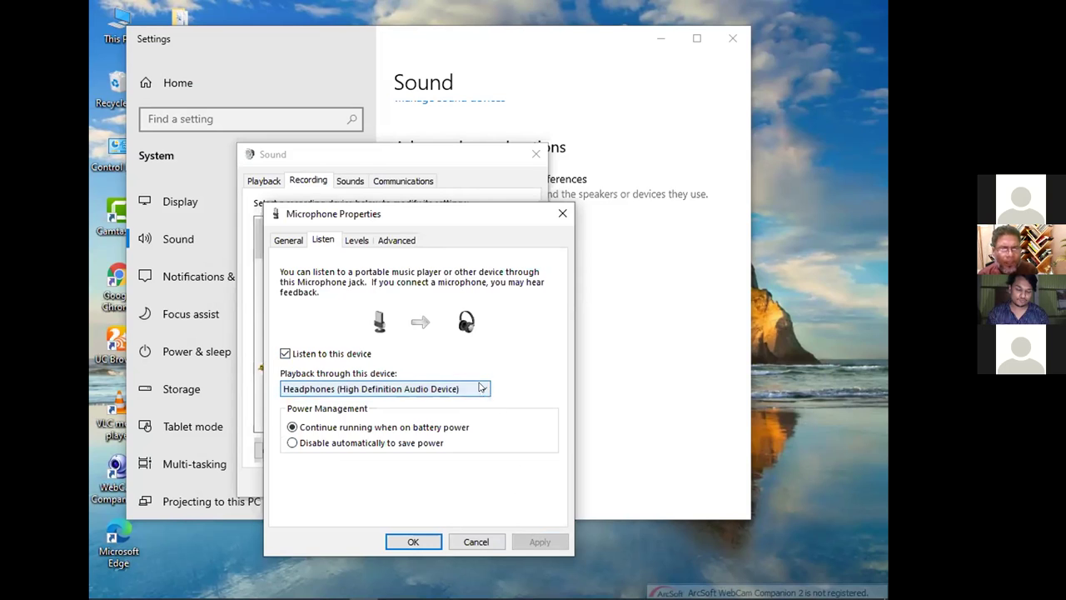
pyautogui.click(368, 413)
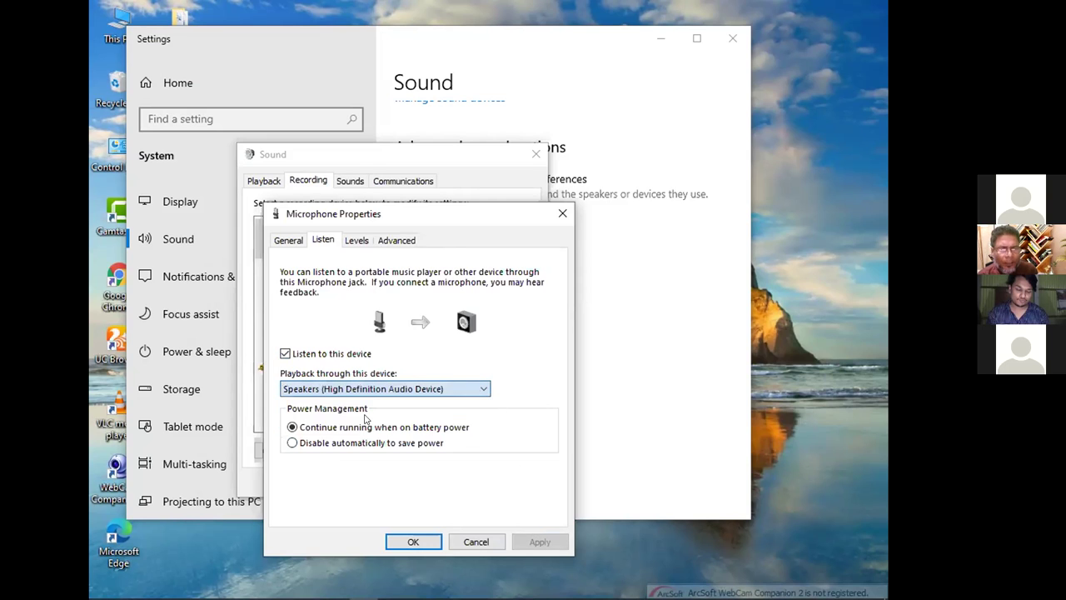
pyautogui.click(533, 542)
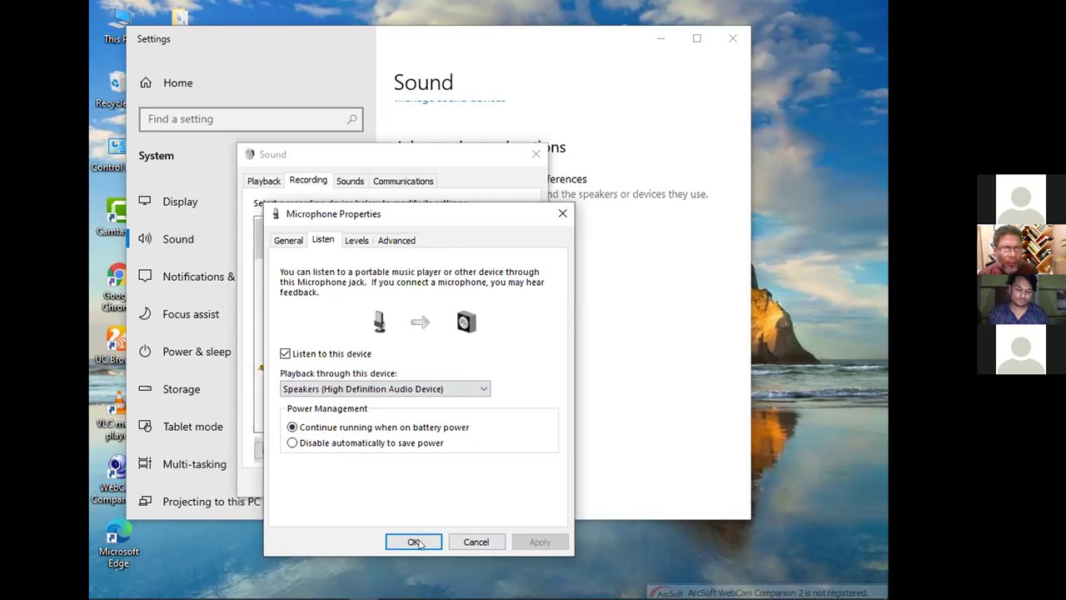
pyautogui.click(392, 542)
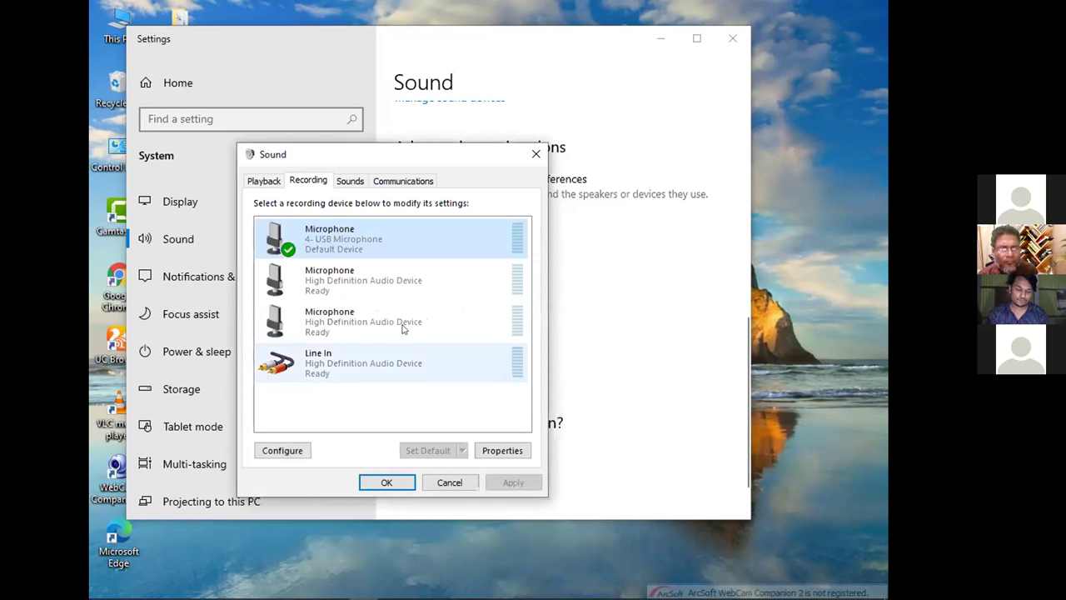
# - Disable Listen to this device for the USB microphone, apply the change and close the Sound dialog
pyautogui.rightClick(328, 235)
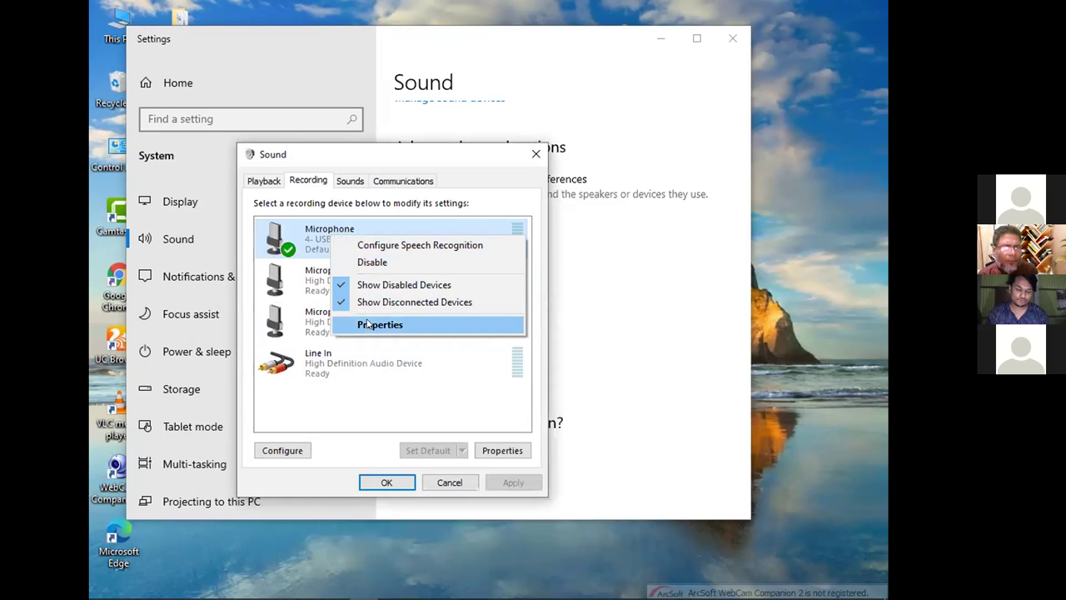
pyautogui.click(368, 324)
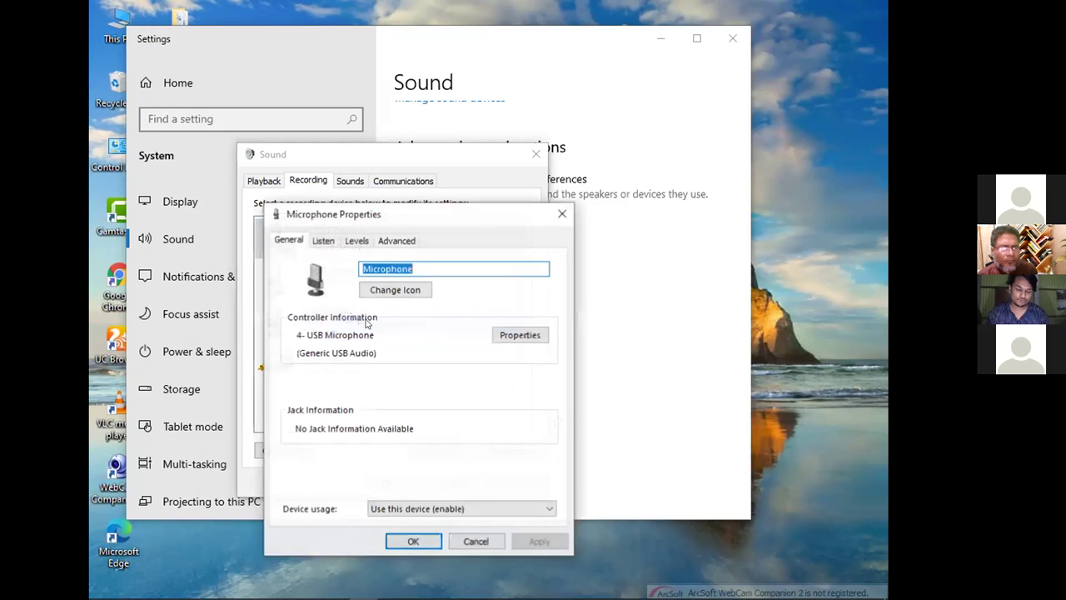
pyautogui.click(328, 243)
pyautogui.click(285, 352)
pyautogui.click(357, 240)
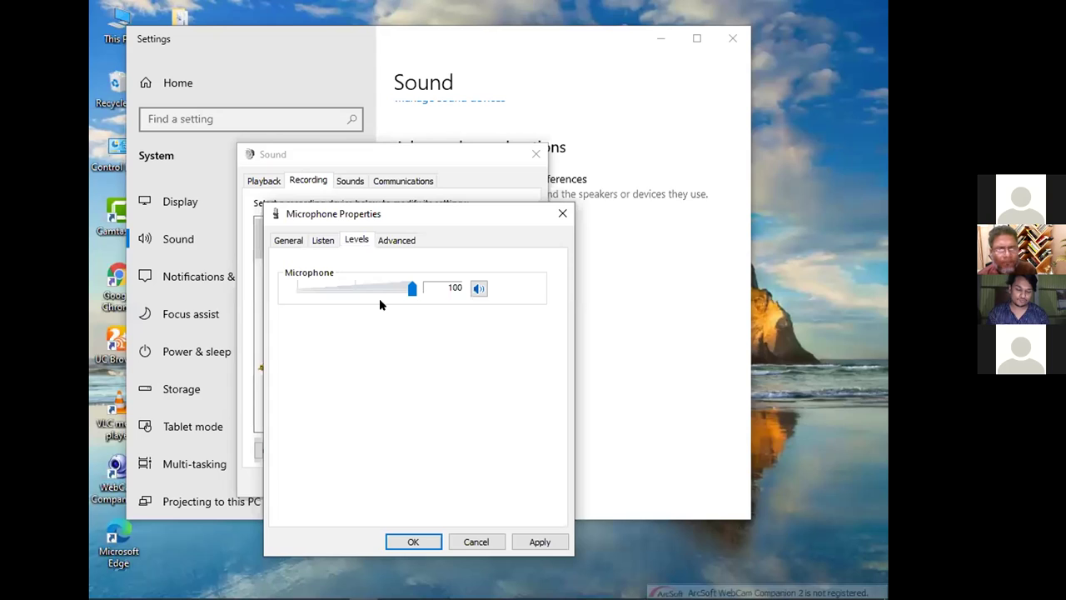
pyautogui.click(536, 540)
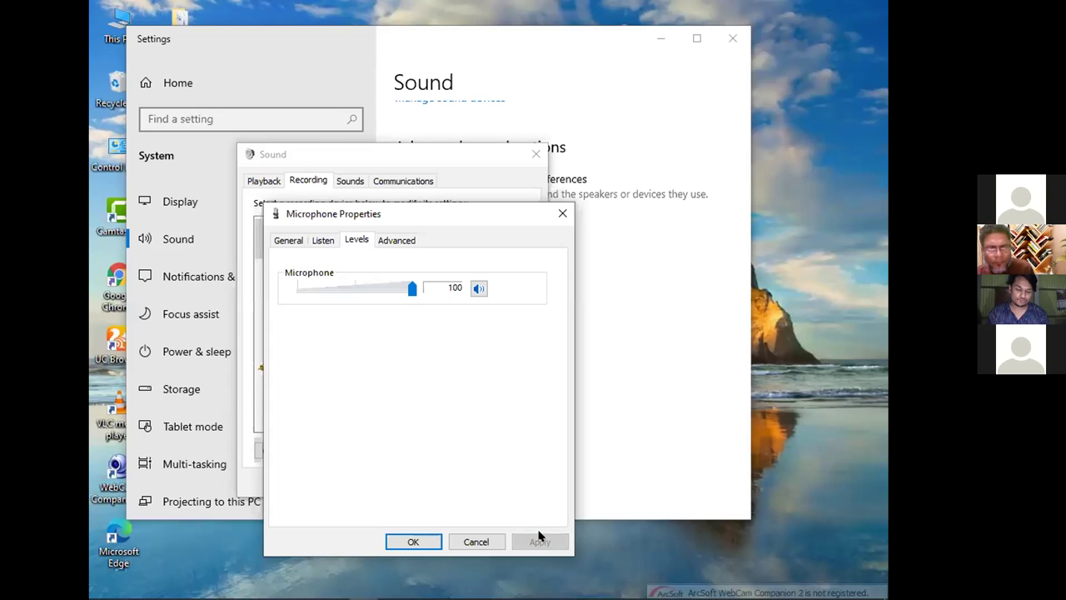
pyautogui.click(413, 542)
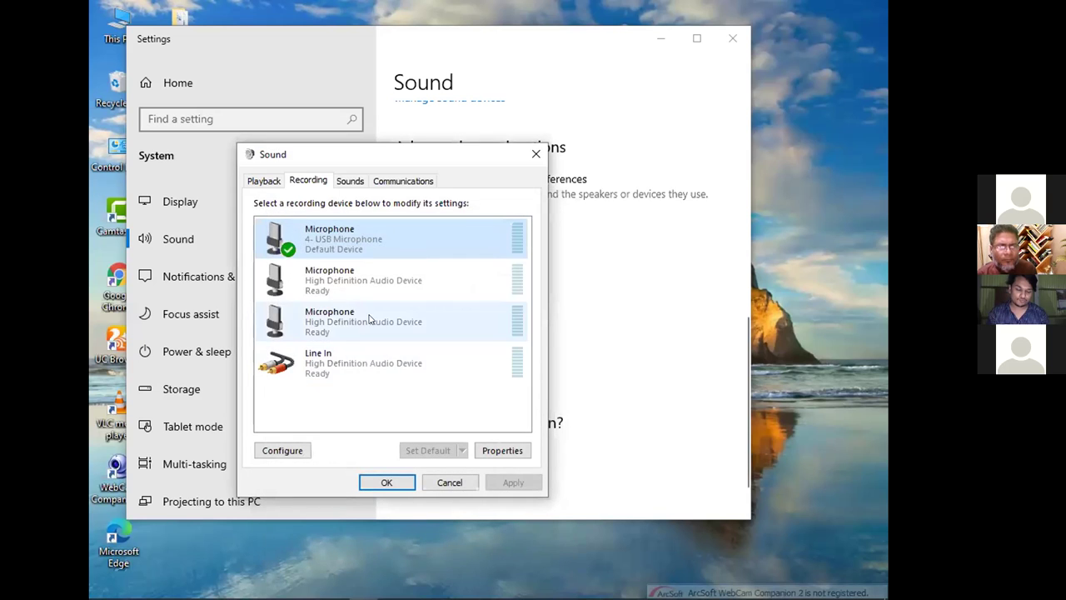
pyautogui.rightClick(318, 236)
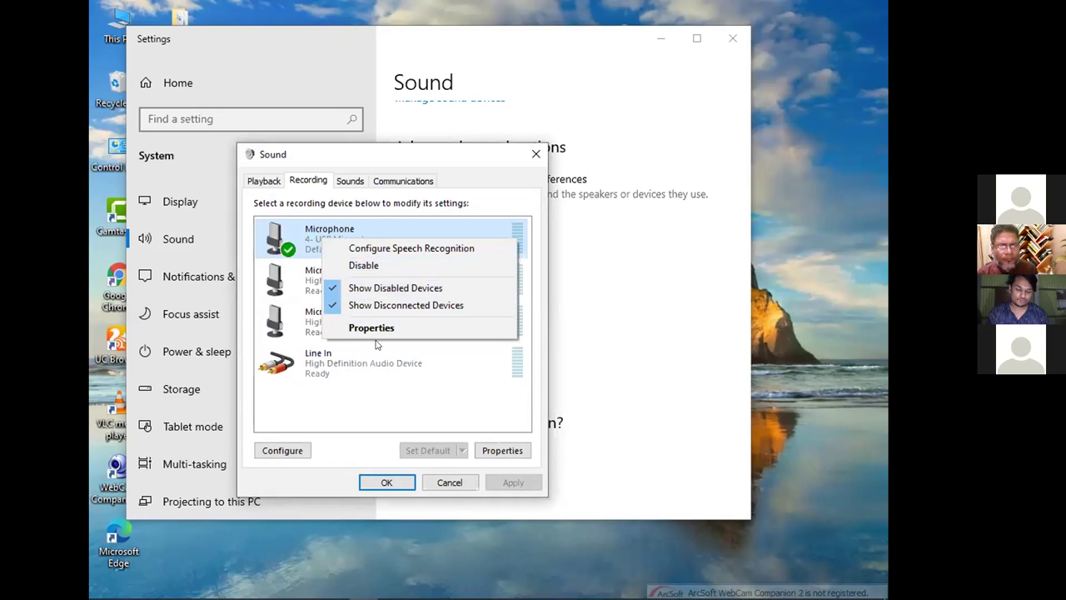
pyautogui.click(361, 391)
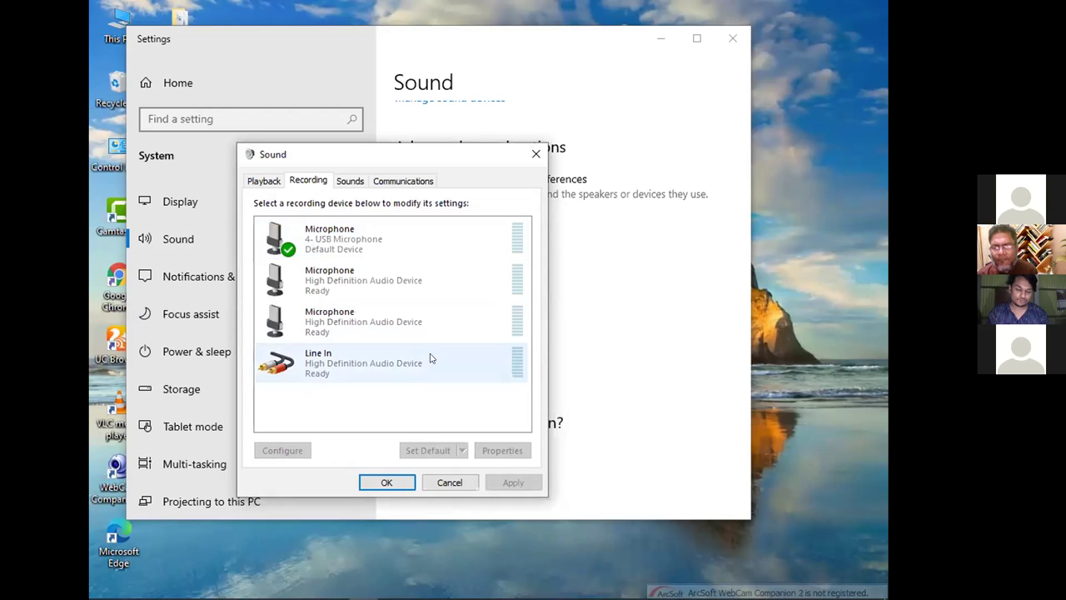
pyautogui.click(391, 483)
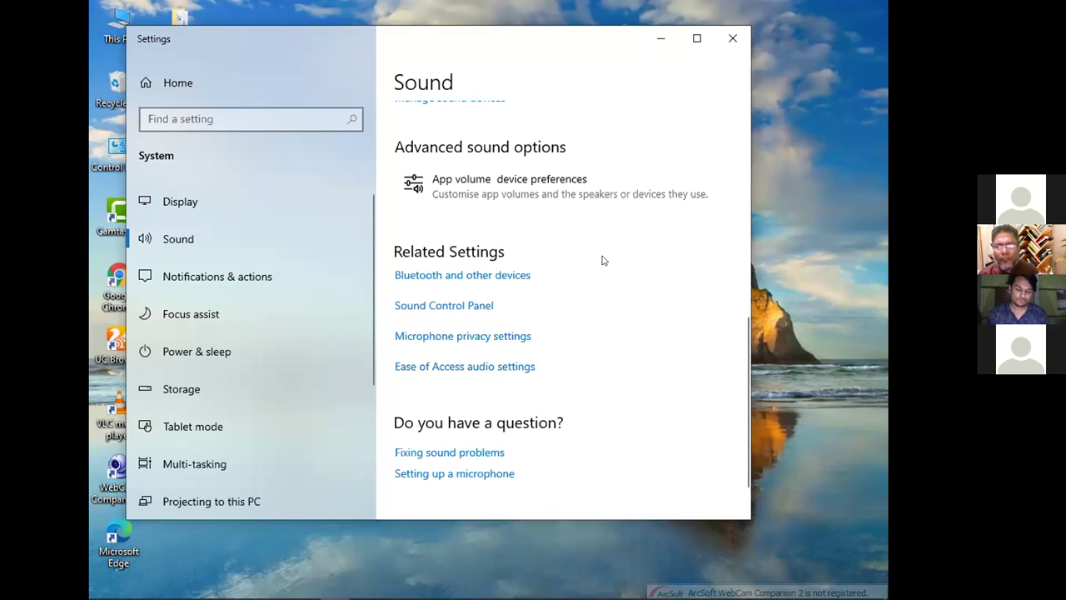
# - Reopen the recording devices from the Sound Control Panel and set the third-listed microphone as the default device
pyautogui.click(447, 307)
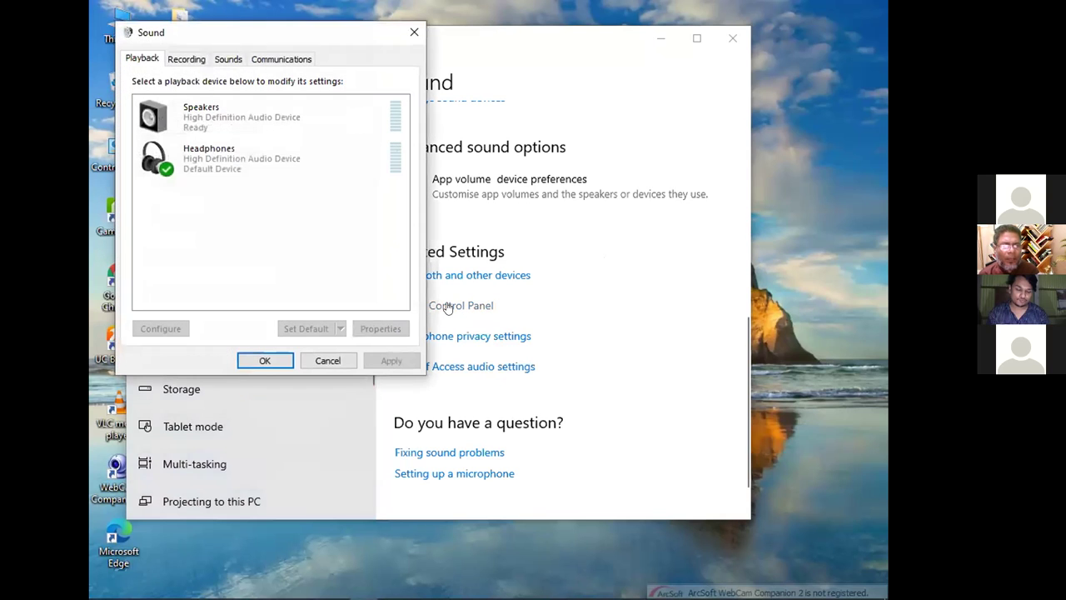
pyautogui.click(191, 60)
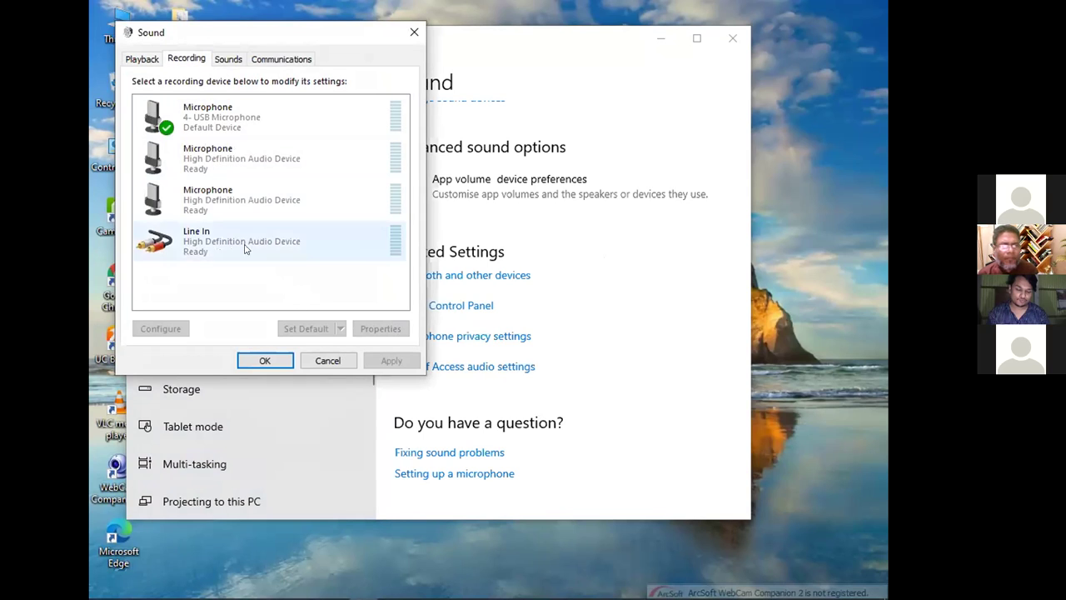
pyautogui.rightClick(205, 200)
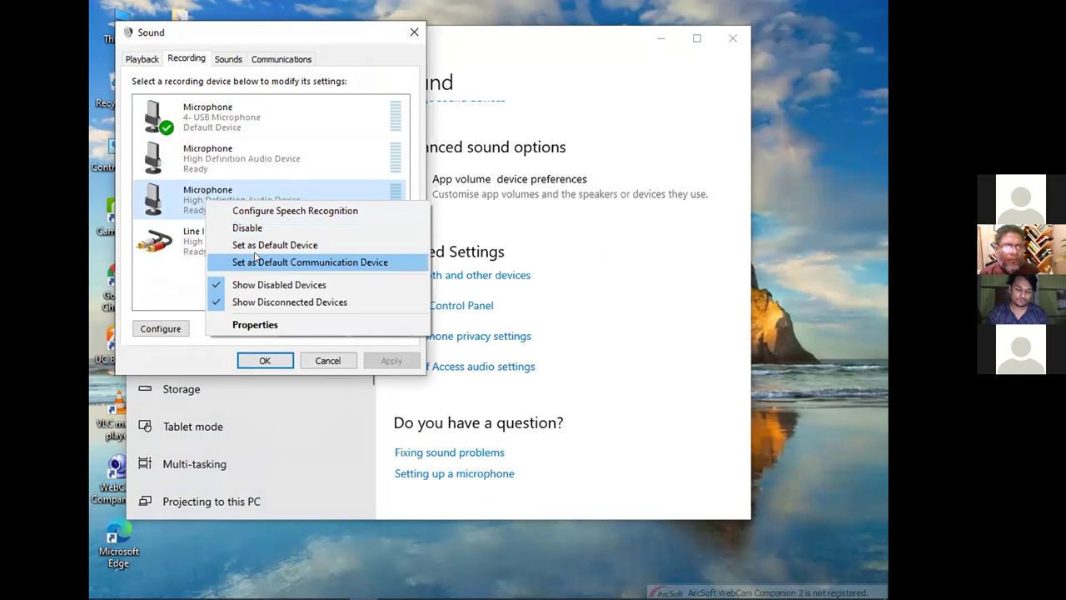
pyautogui.click(255, 246)
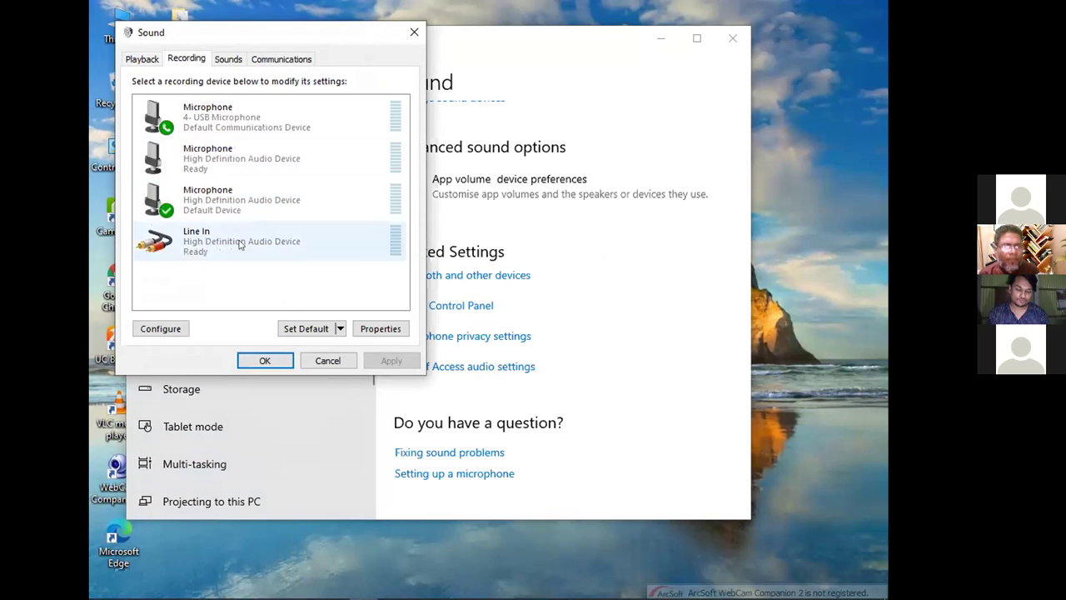
# - Set the Microphone Boost of the third-listed microphone to +20.0 dB and confirm its properties
pyautogui.rightClick(205, 196)
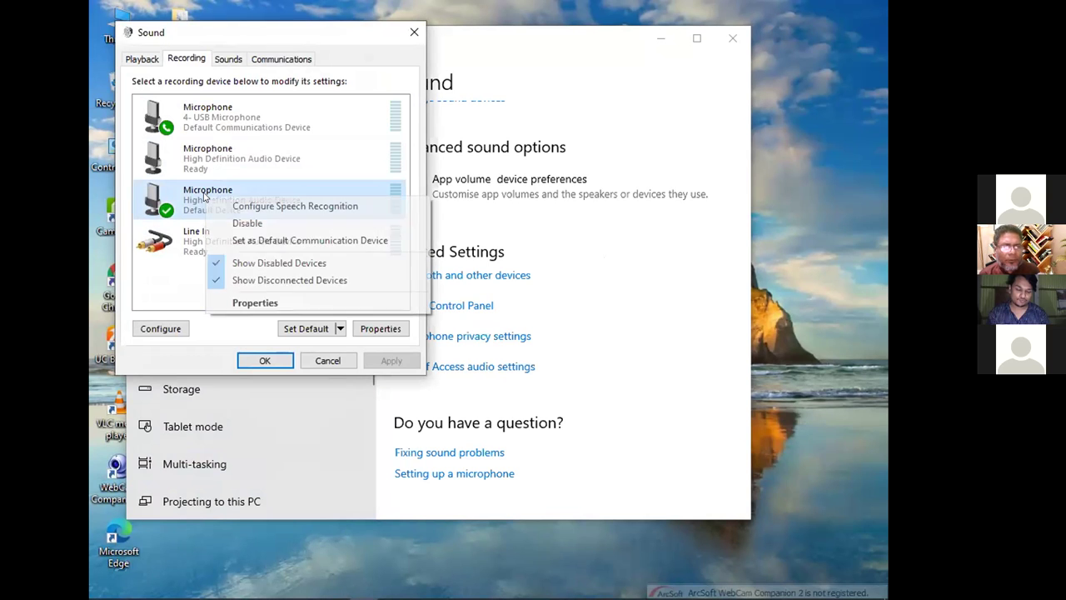
pyautogui.click(241, 302)
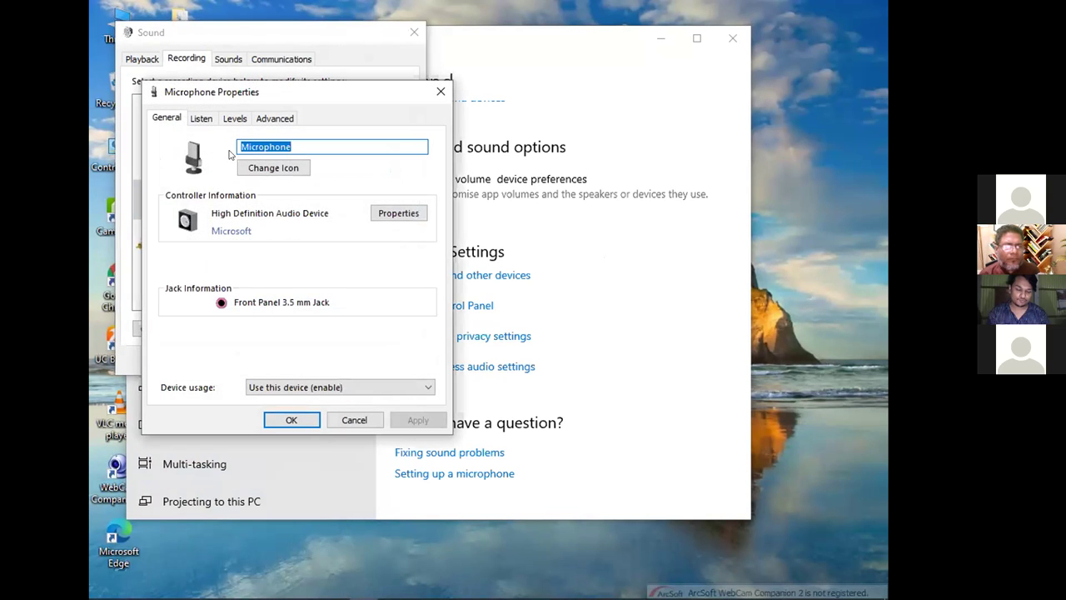
pyautogui.click(234, 118)
pyautogui.moveTo(213, 240); pyautogui.dragTo(268, 247)
pyautogui.click(269, 247)
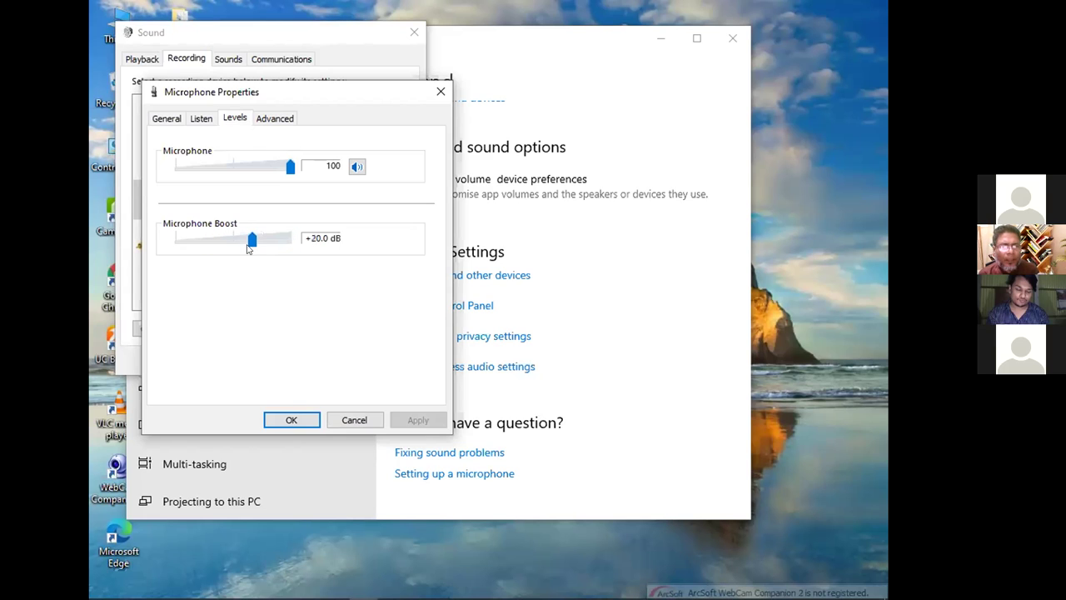
pyautogui.click(316, 427)
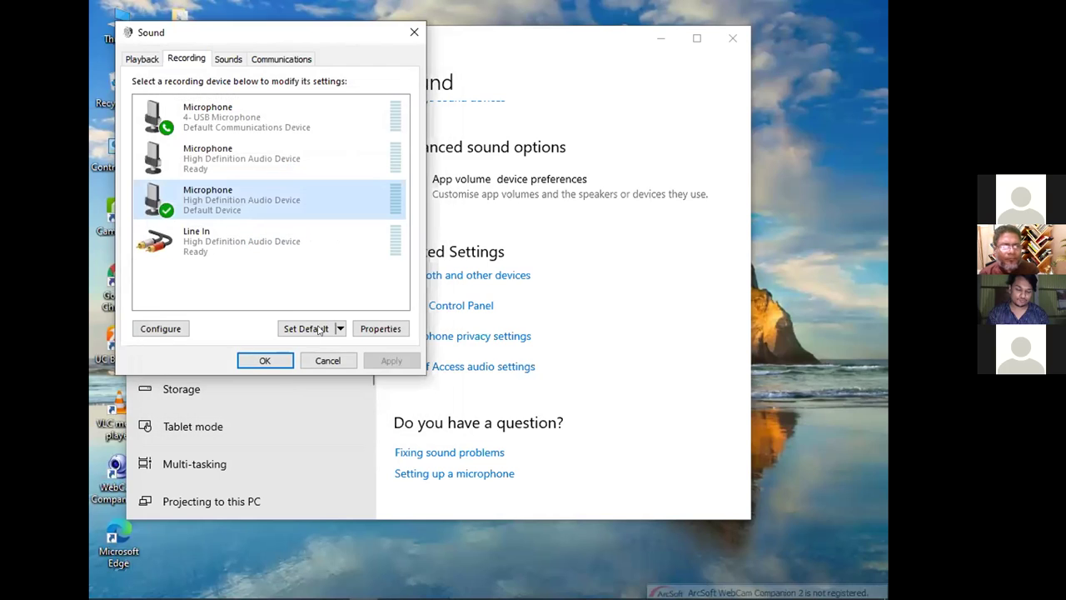
# - Set the second-listed microphone, a High Definition Audio Device, as the default recording device
pyautogui.click(193, 159)
pyautogui.rightClick(194, 159)
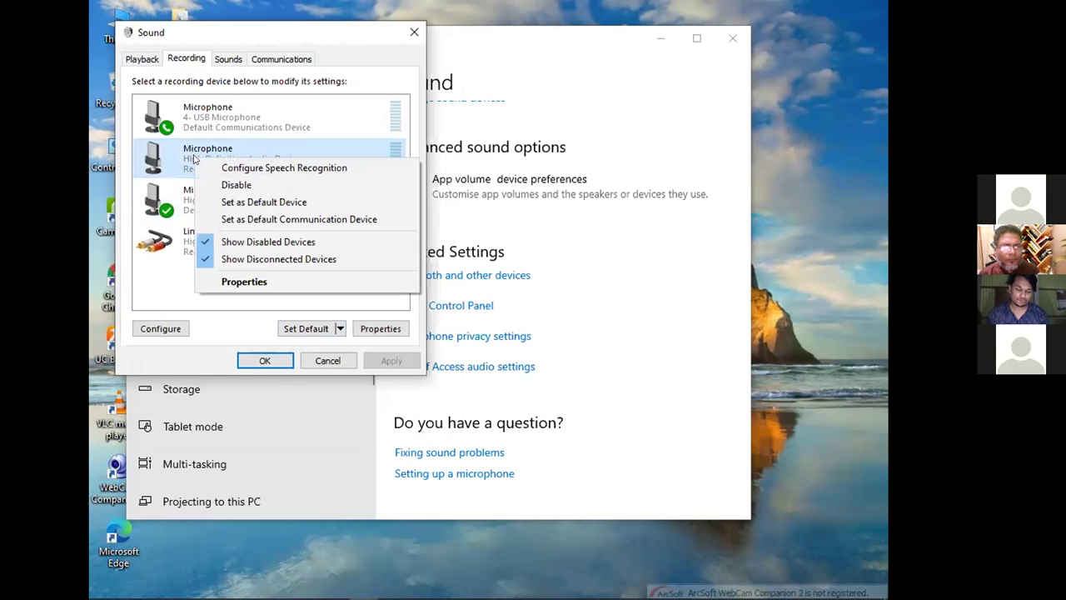
pyautogui.click(243, 203)
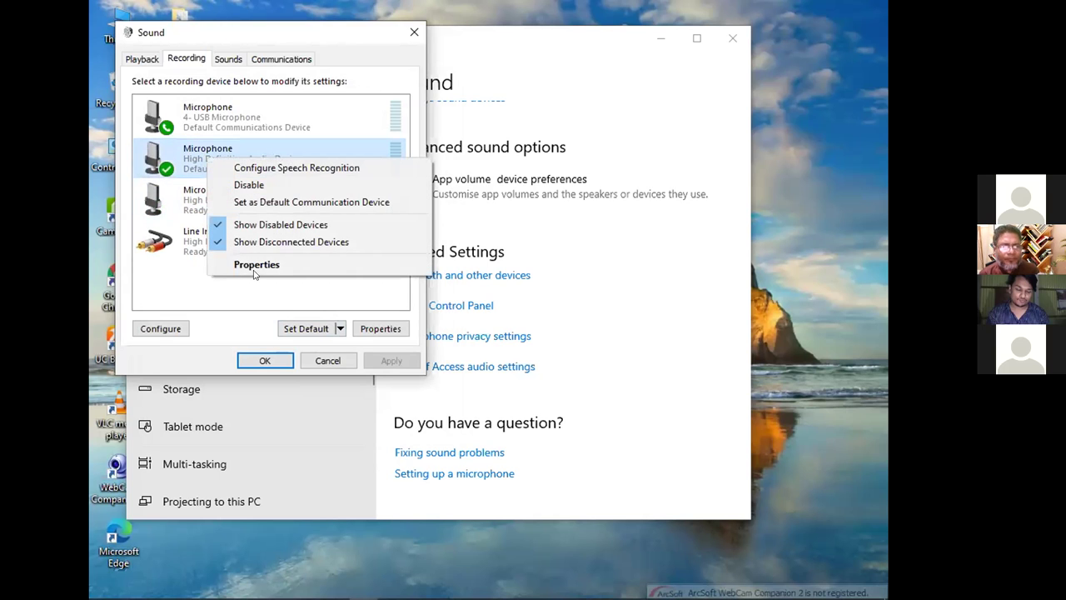
# - Set the second-listed microphone's boost to +20.0 dB, then confirm the sound dialogs and close Settings
pyautogui.click(249, 265)
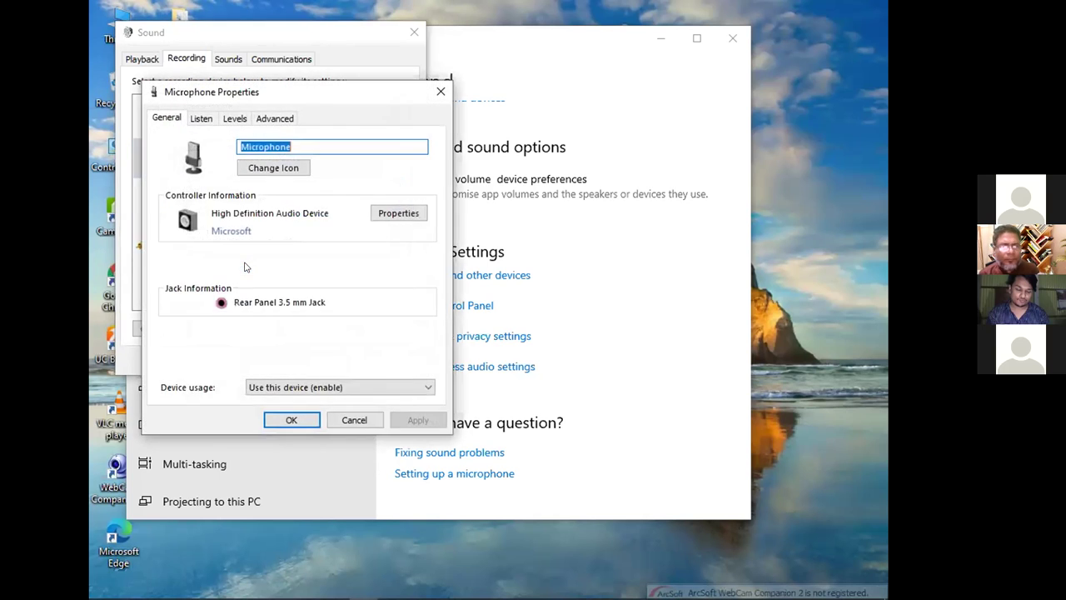
pyautogui.click(235, 120)
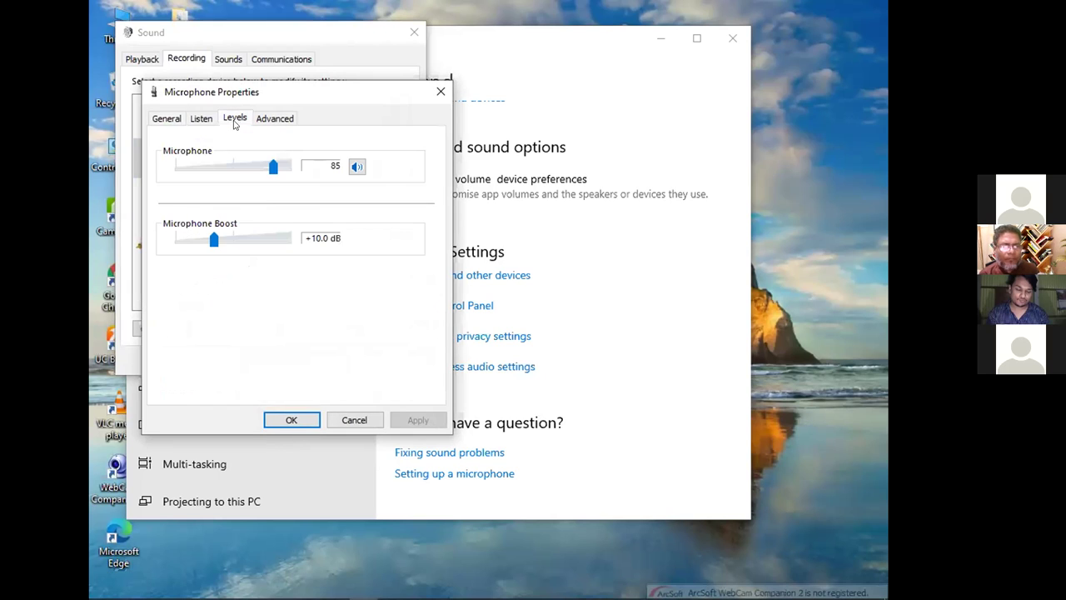
pyautogui.moveTo(214, 241); pyautogui.dragTo(247, 241)
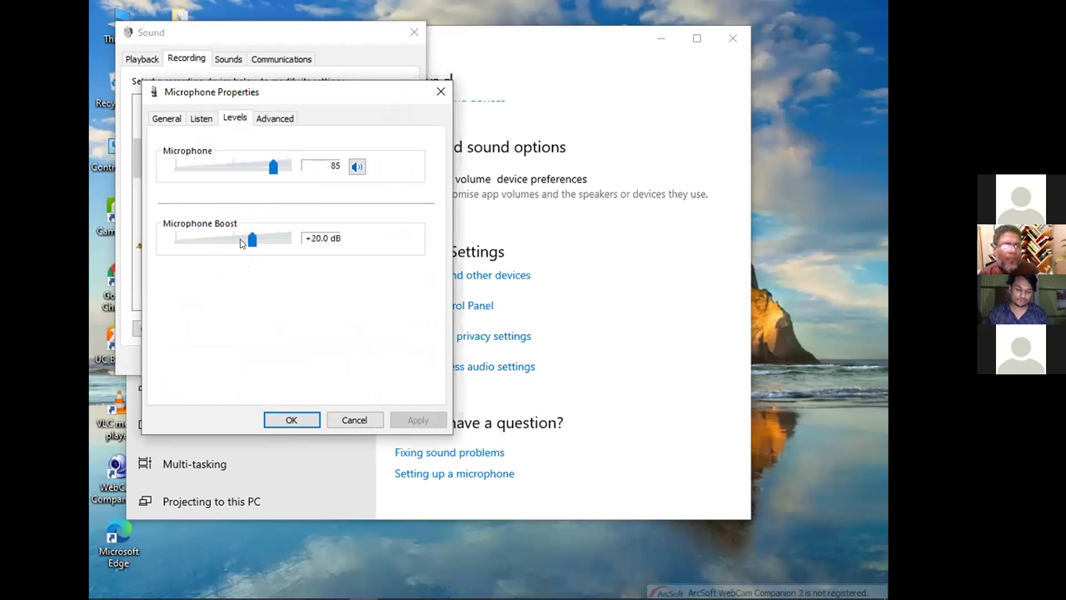
pyautogui.click(291, 421)
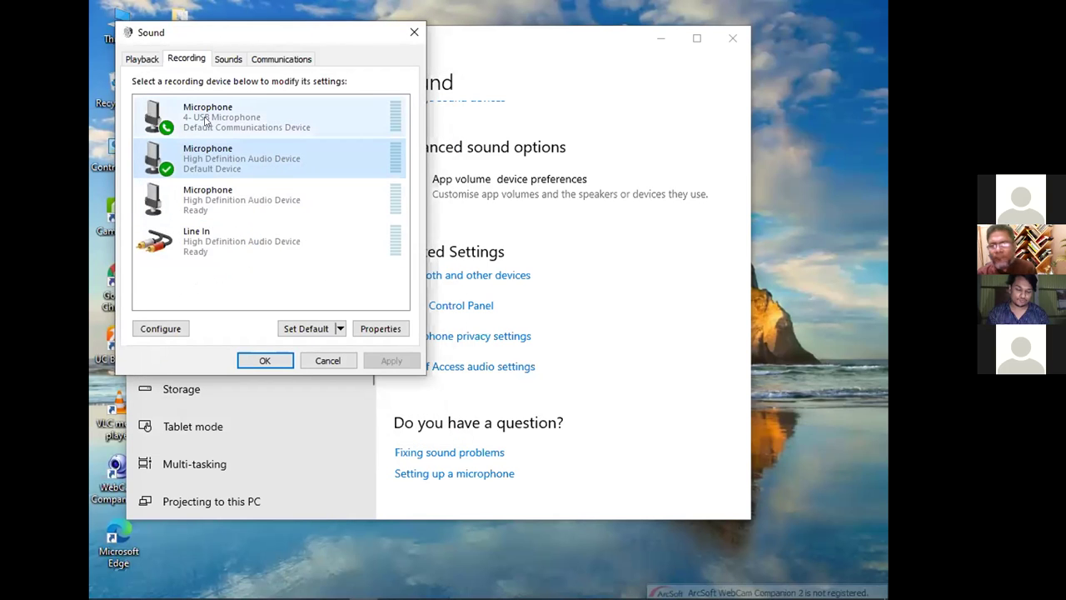
pyautogui.click(269, 360)
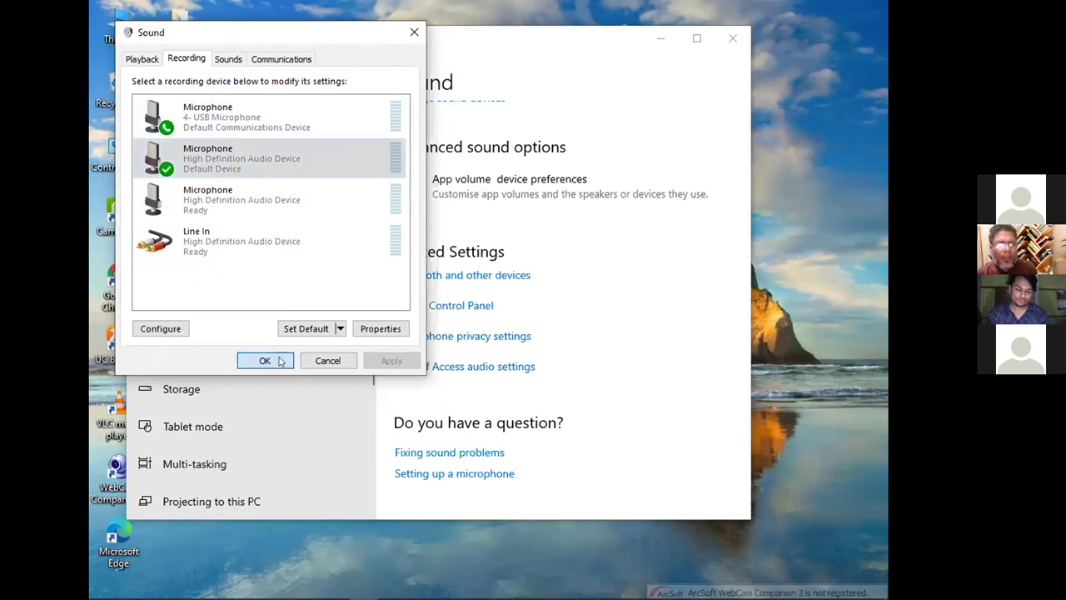
pyautogui.click(733, 42)
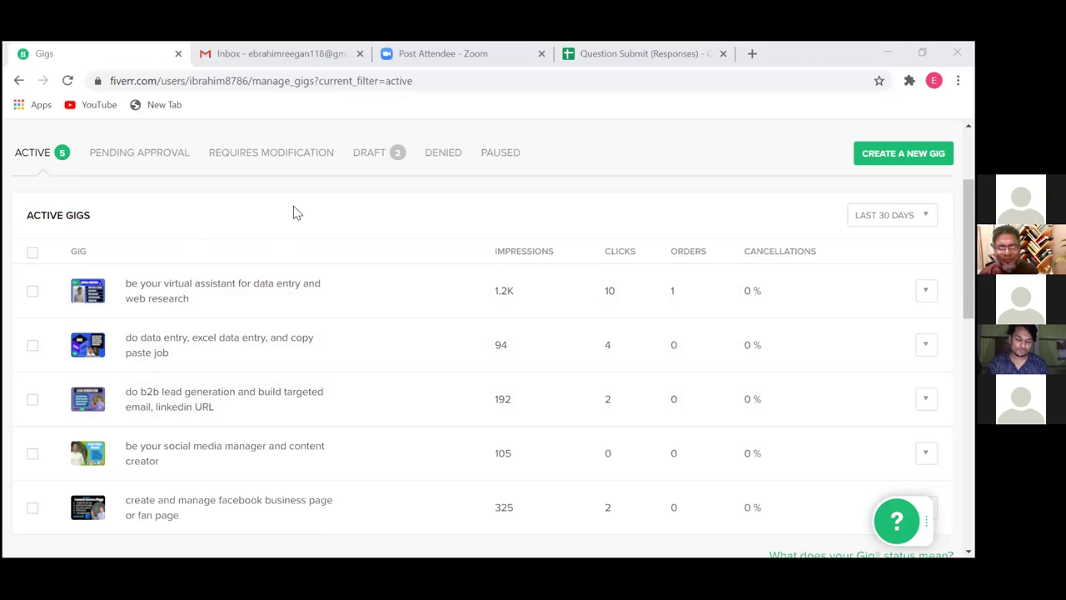
# - Show the draft gigs on the Fiverr gig management page in Chrome
pyautogui.click(369, 157)
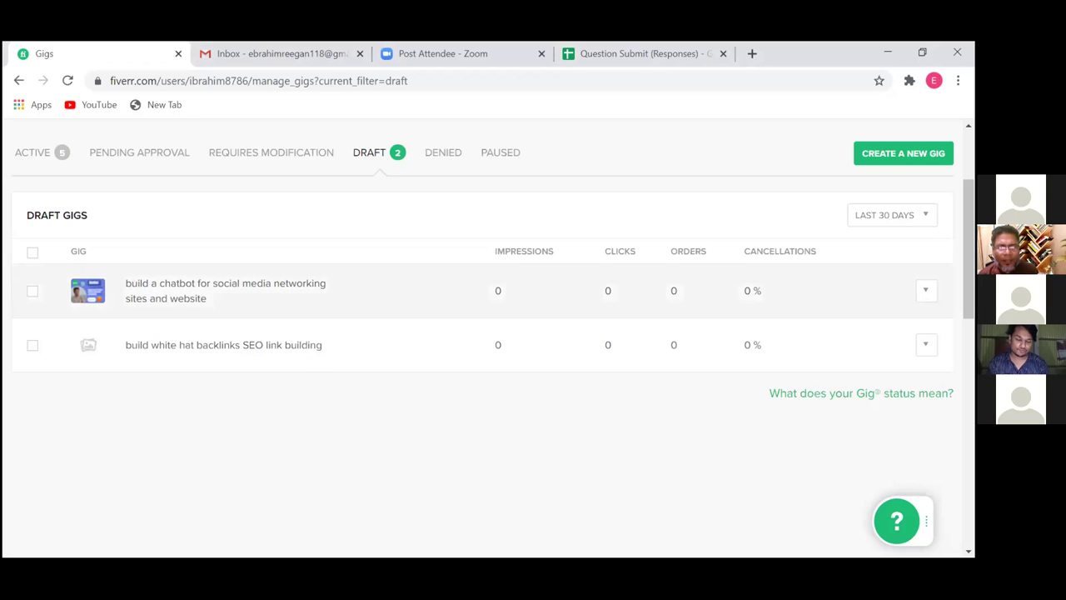
pyautogui.click(926, 290)
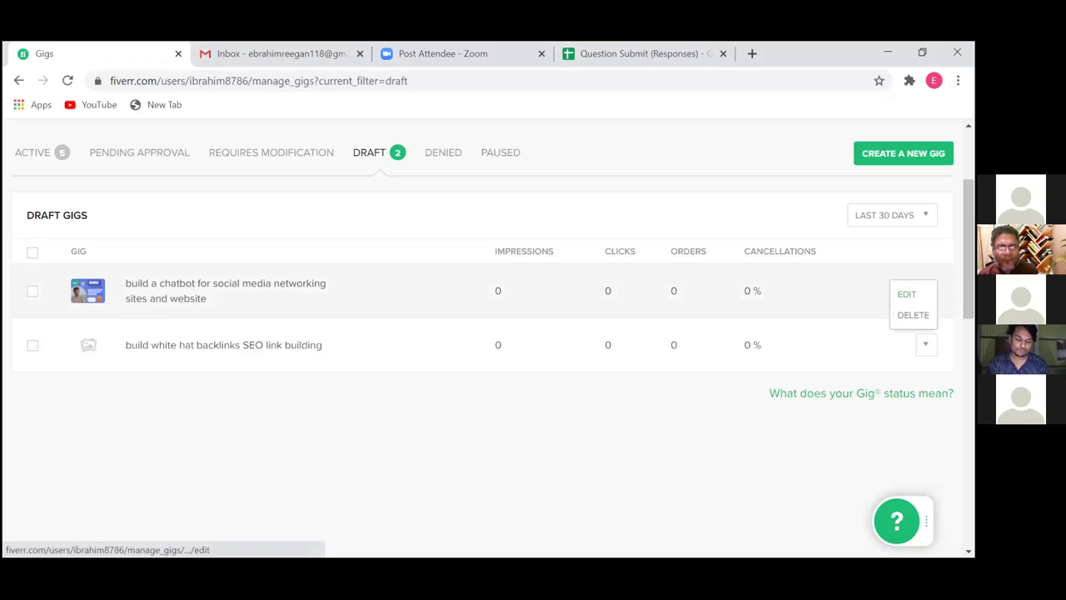
pyautogui.click(906, 294)
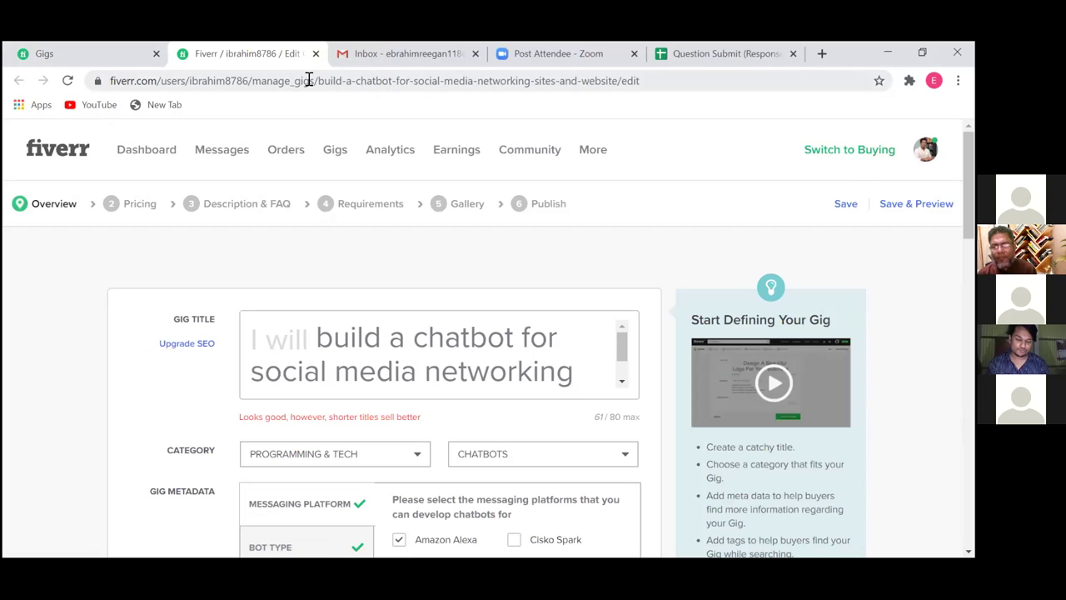
pyautogui.click(316, 54)
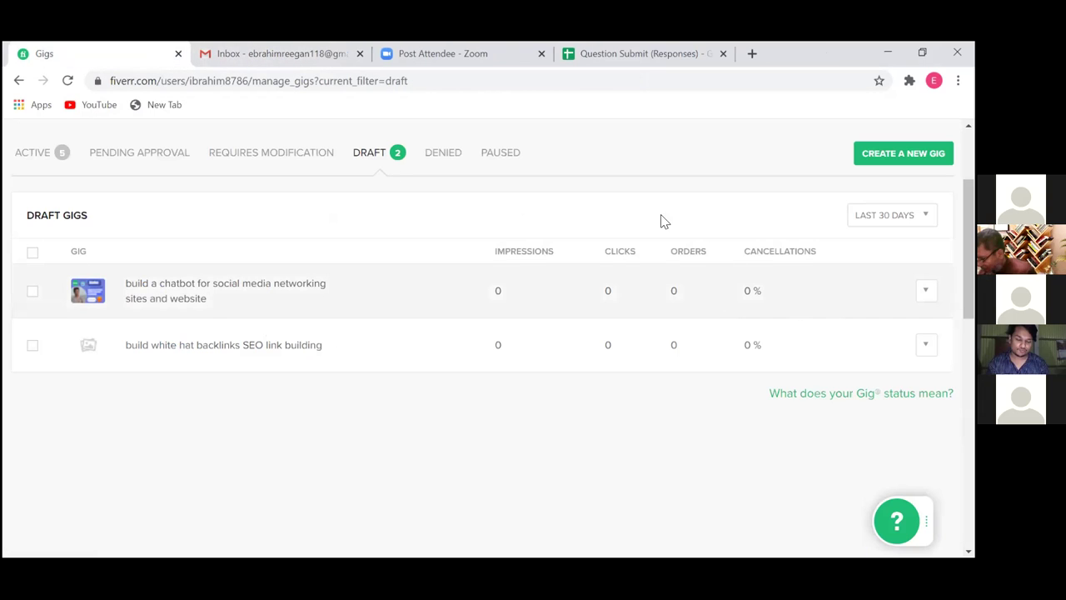
# - Go to the seller profile and open the draft gig about building a chatbot for social media networking sites and website
pyautogui.scroll(2, 792, 240)
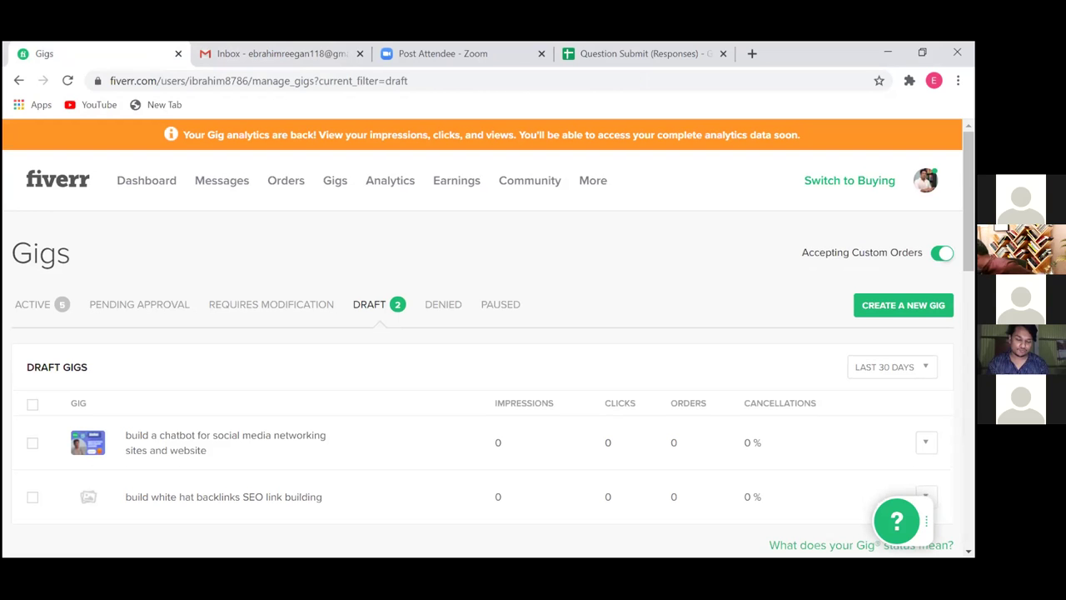
pyautogui.click(926, 180)
pyautogui.click(853, 224)
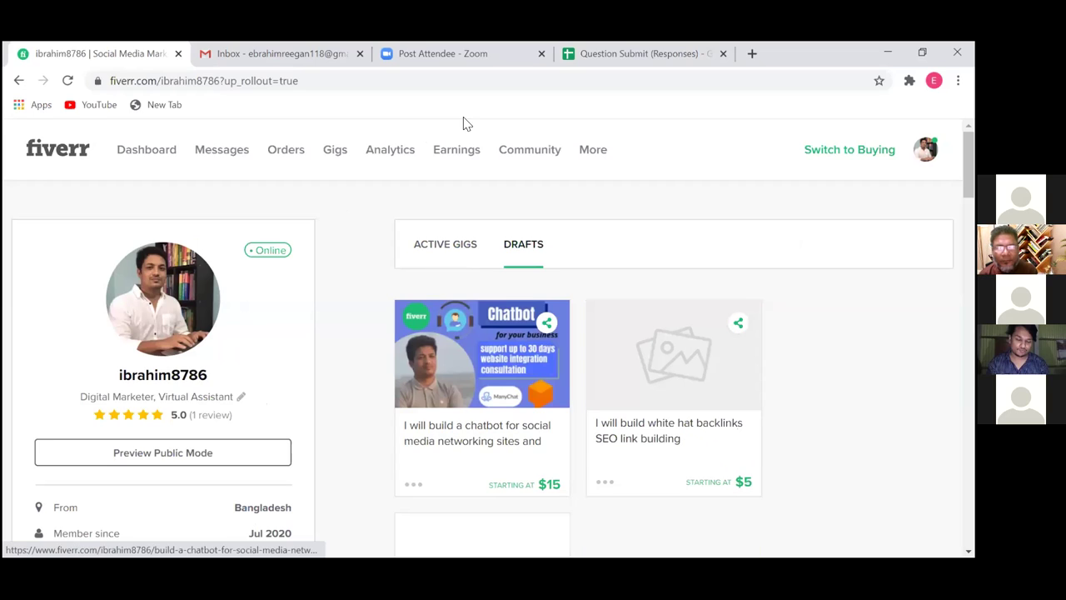
pyautogui.click(471, 442)
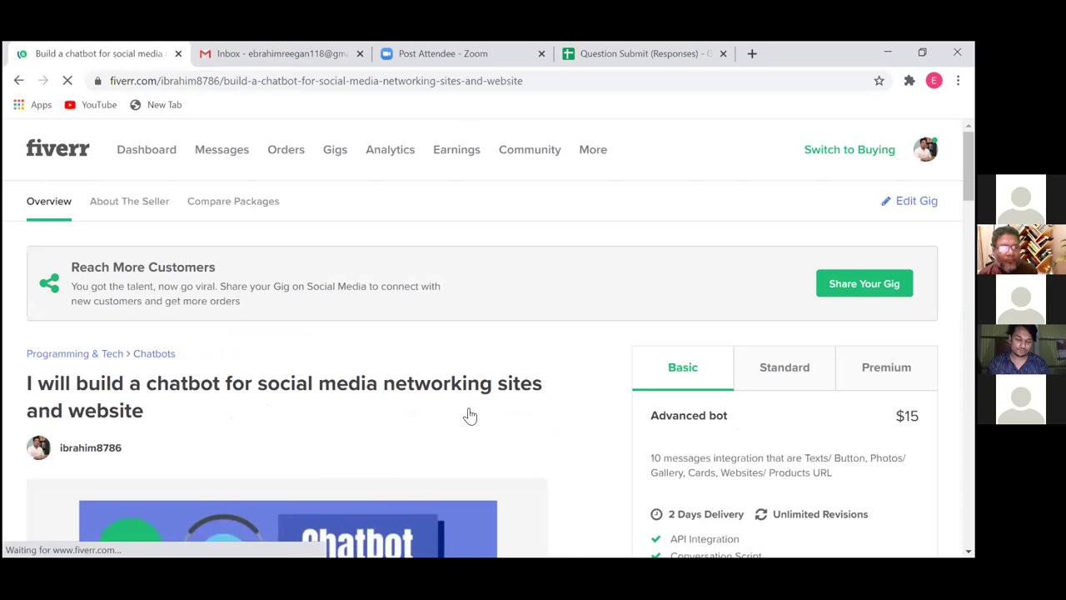
# - Examine the chatbot gig's title, gallery image and Basic package details
pyautogui.scroll(-1, 471, 415)
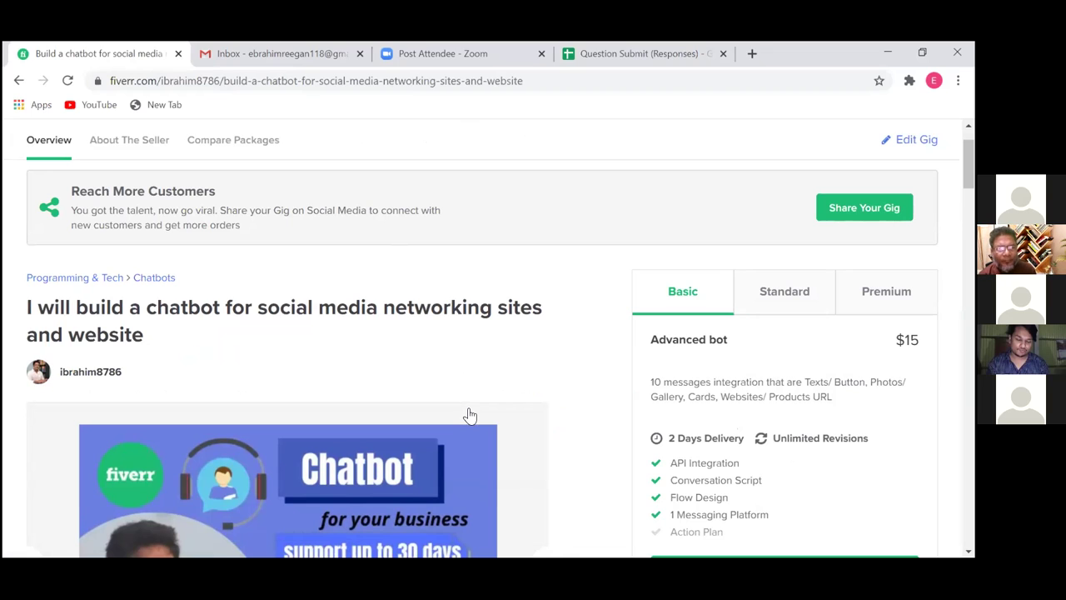
pyautogui.scroll(-2, 470, 415)
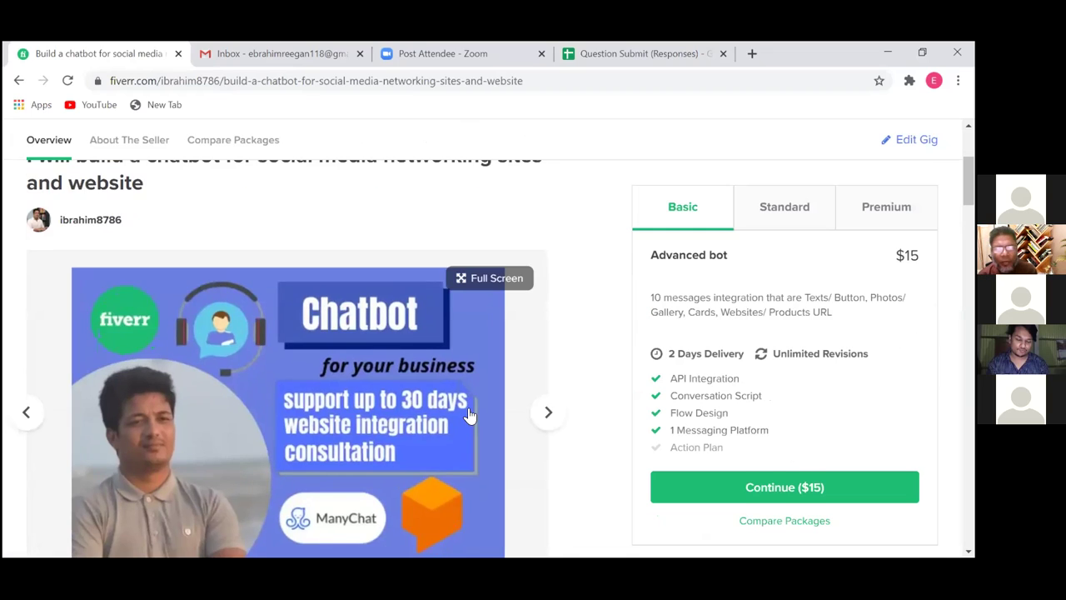
pyautogui.scroll(1, 470, 415)
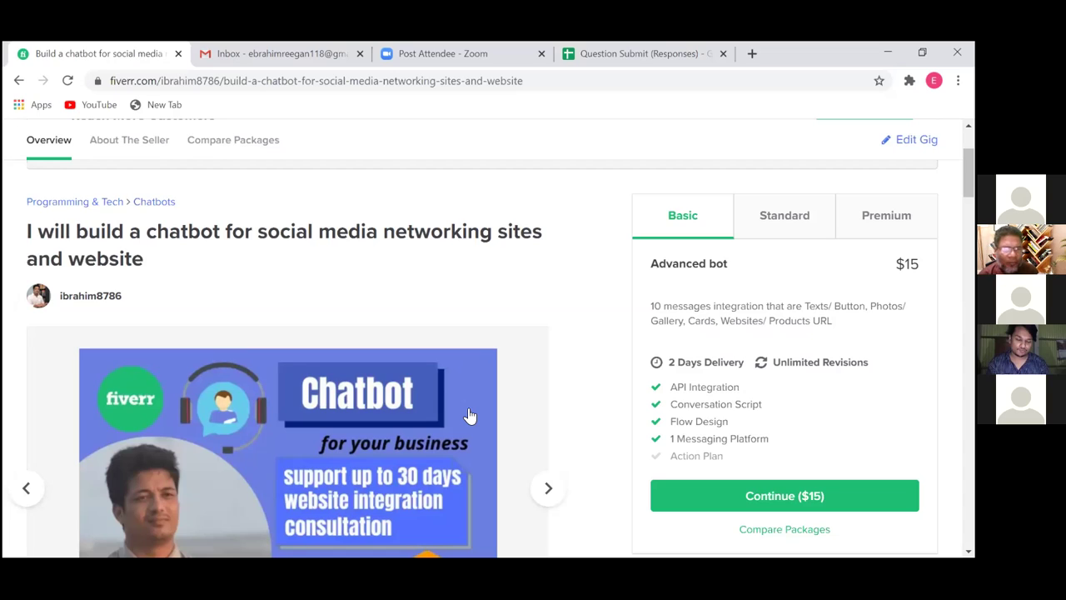
pyautogui.scroll(1, 470, 415)
pyautogui.scroll(-1, 471, 414)
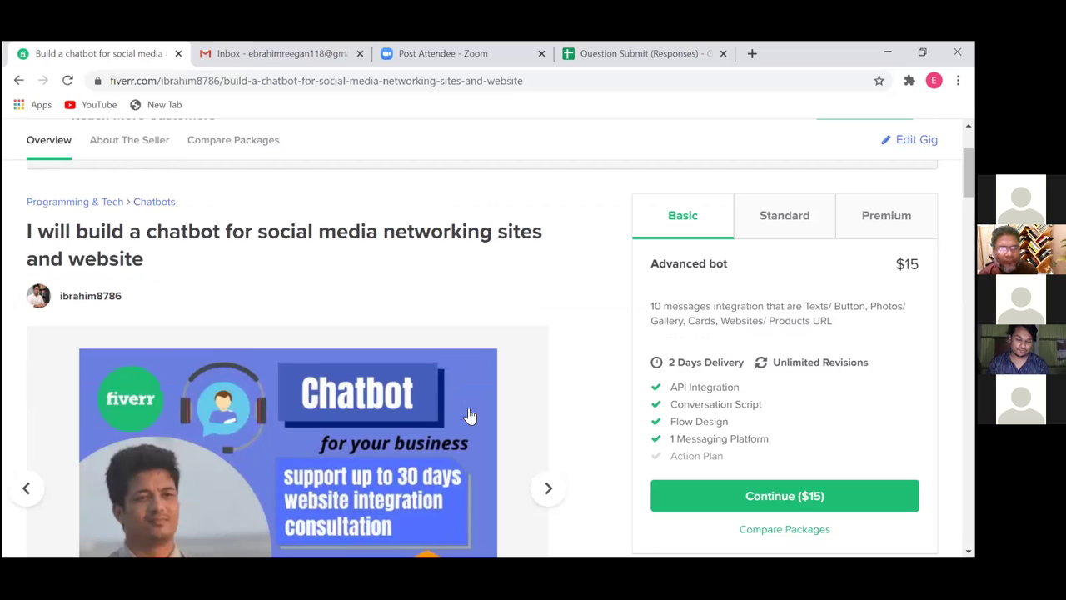
pyautogui.scroll(-2, 471, 415)
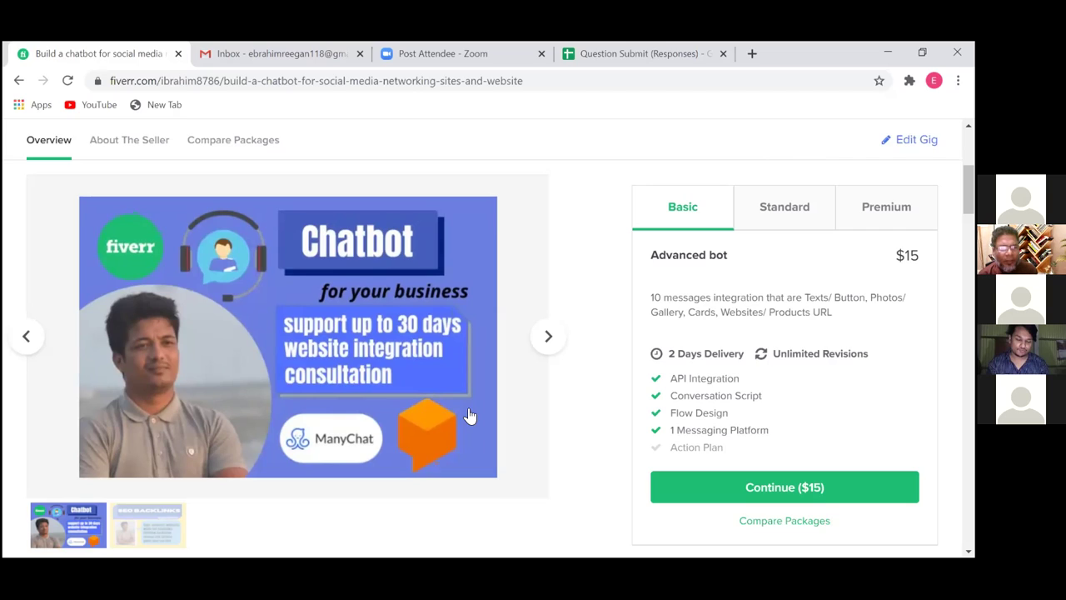
pyautogui.scroll(-1, 470, 416)
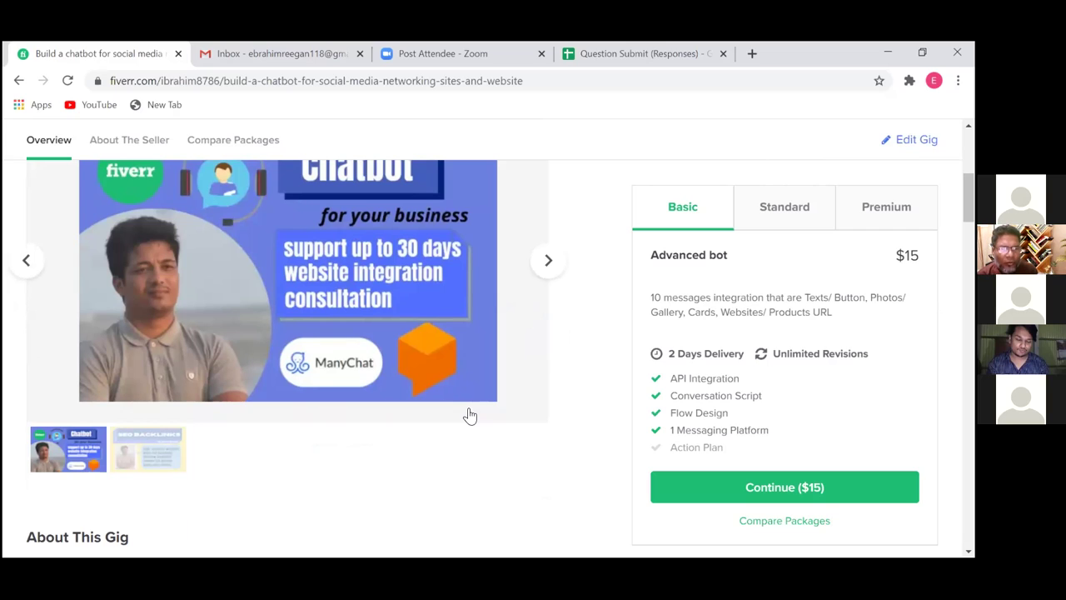
pyautogui.scroll(1, 471, 415)
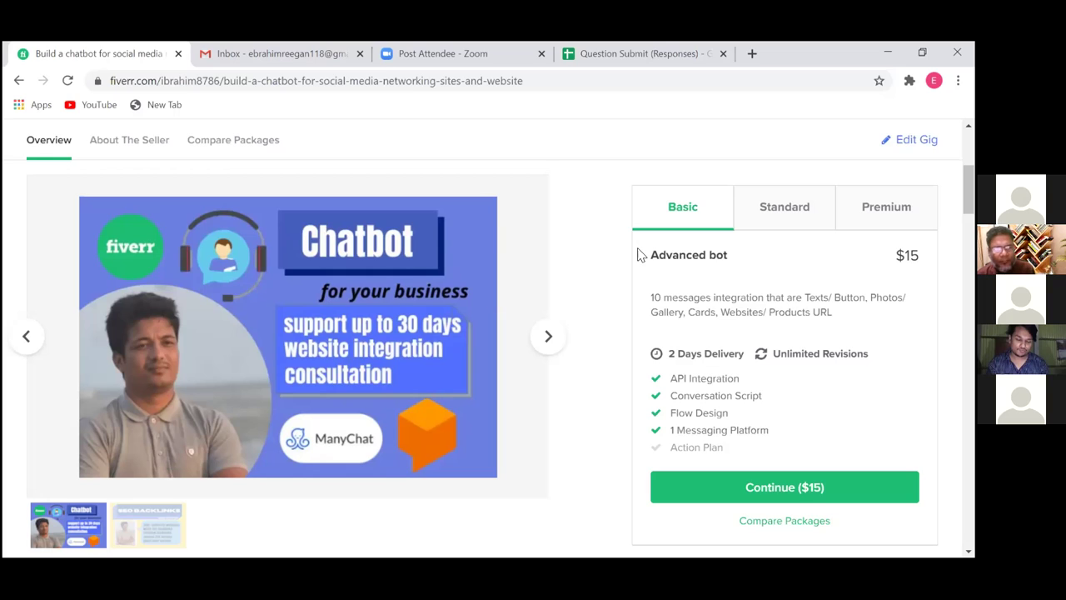
pyautogui.scroll(-1, 639, 255)
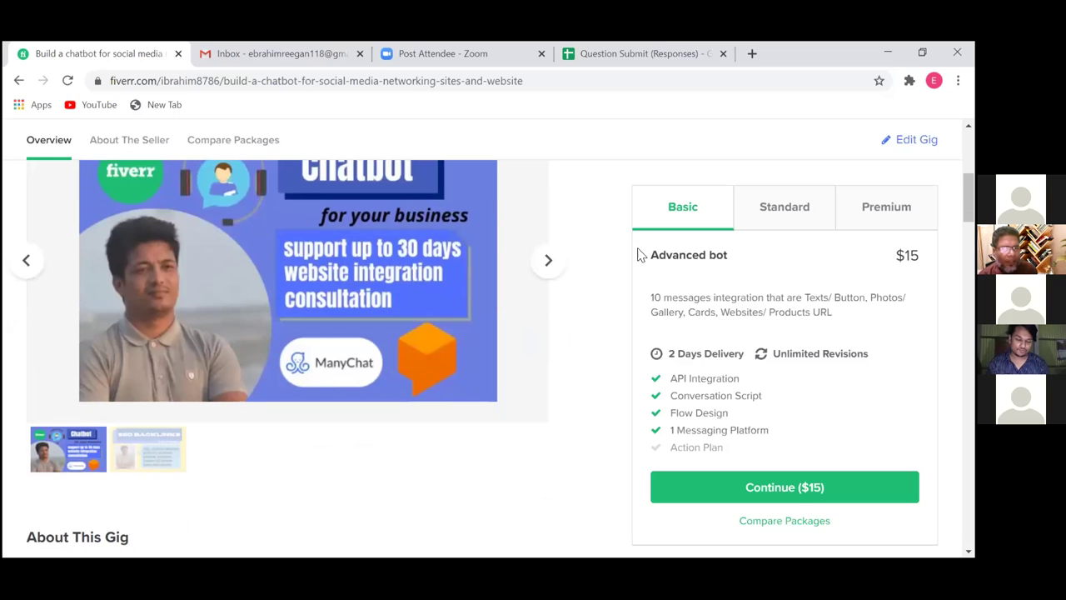
pyautogui.scroll(1, 640, 255)
# - Read the chatbot gig's About This Gig description, including the services provided, workflow, closing note, messaging platforms, bot types and development technologies
pyautogui.scroll(-3, 640, 255)
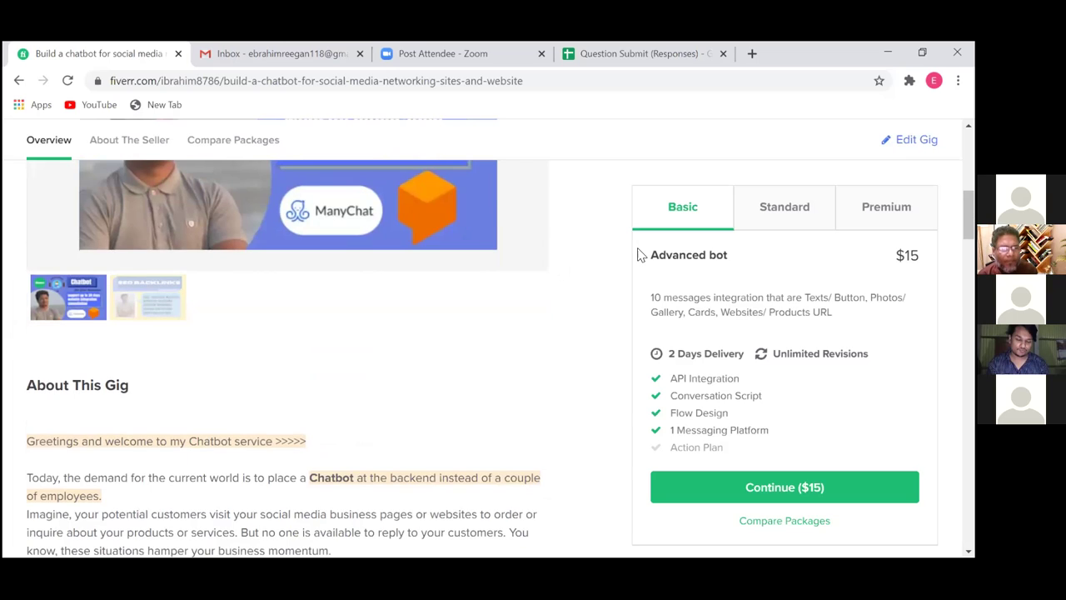
pyautogui.scroll(-2, 639, 255)
pyautogui.scroll(-1, 640, 255)
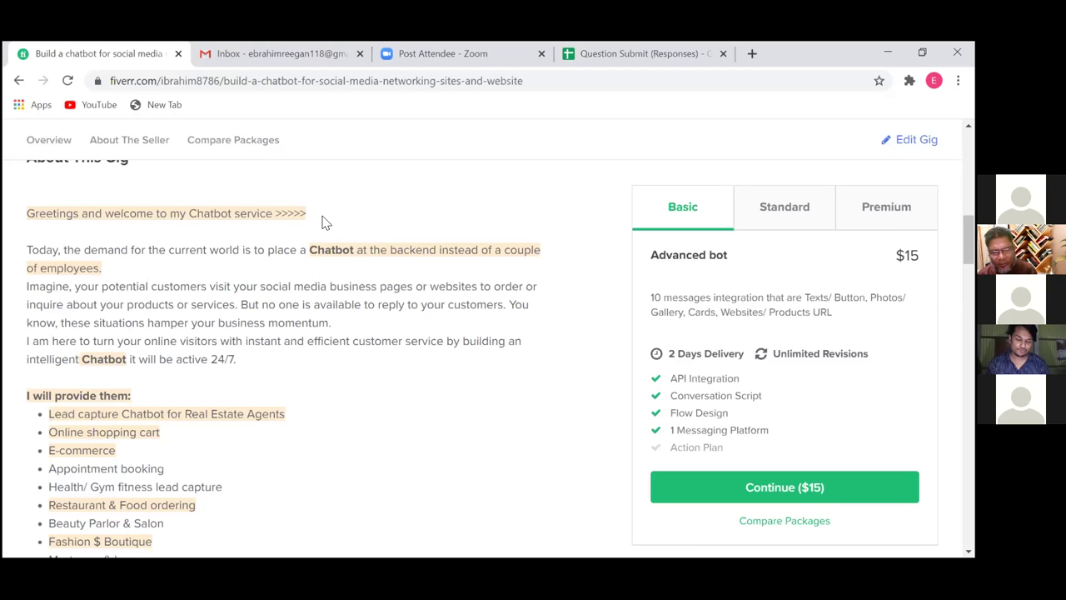
pyautogui.scroll(-2, 325, 222)
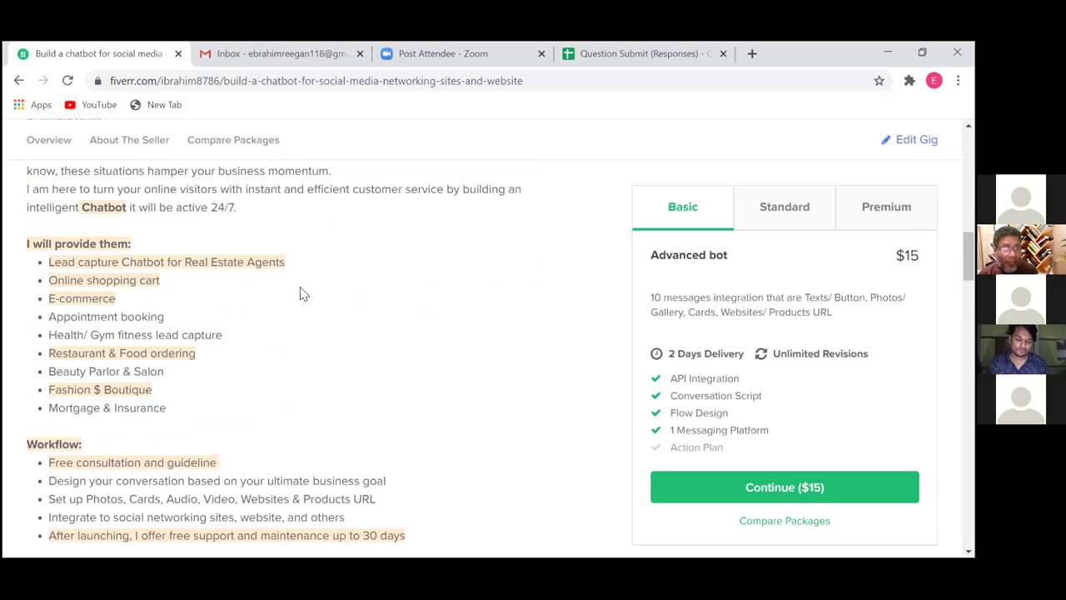
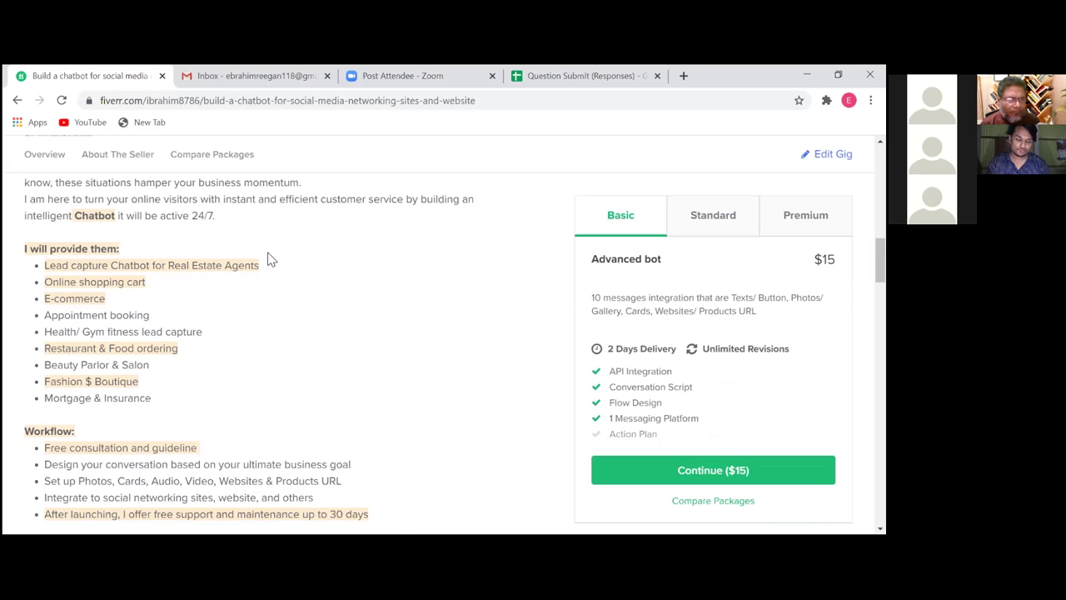
pyautogui.scroll(-3, 268, 259)
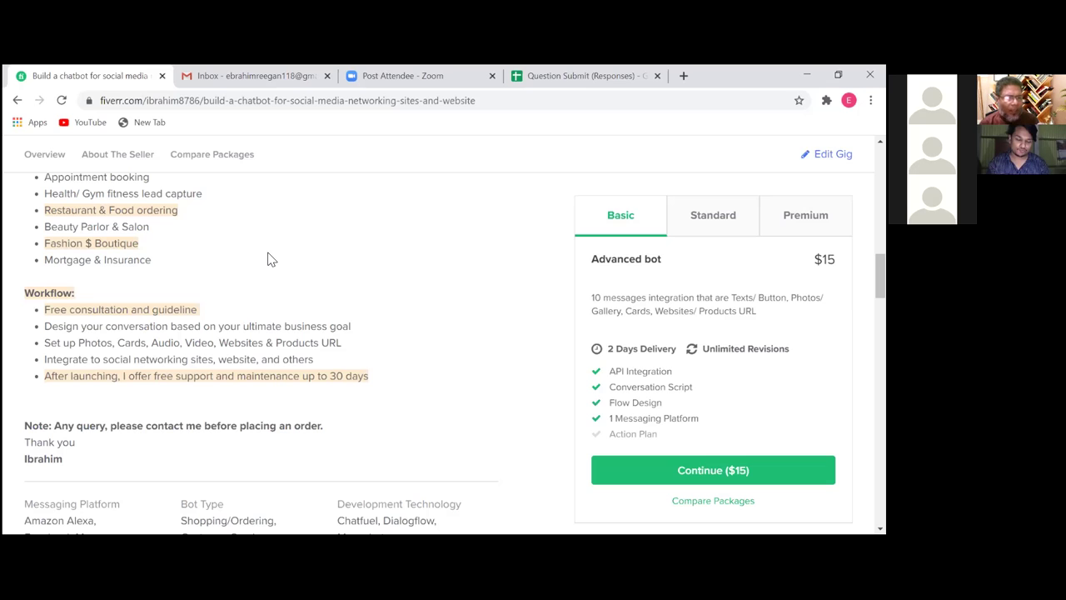
pyautogui.scroll(-3, 268, 259)
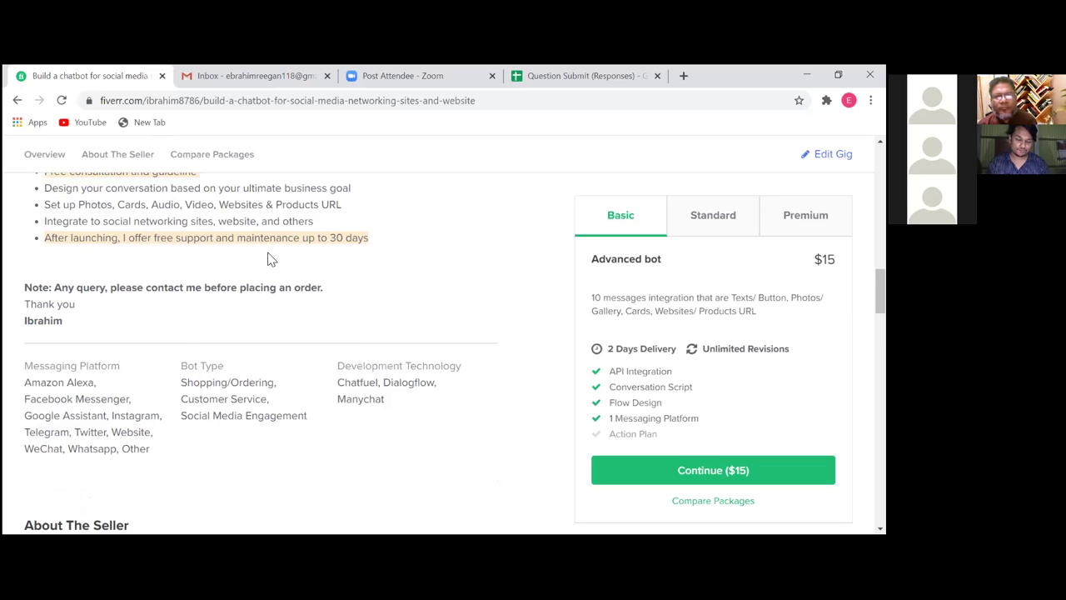
pyautogui.scroll(1, 269, 259)
pyautogui.scroll(1, 268, 259)
pyautogui.scroll(-2, 268, 259)
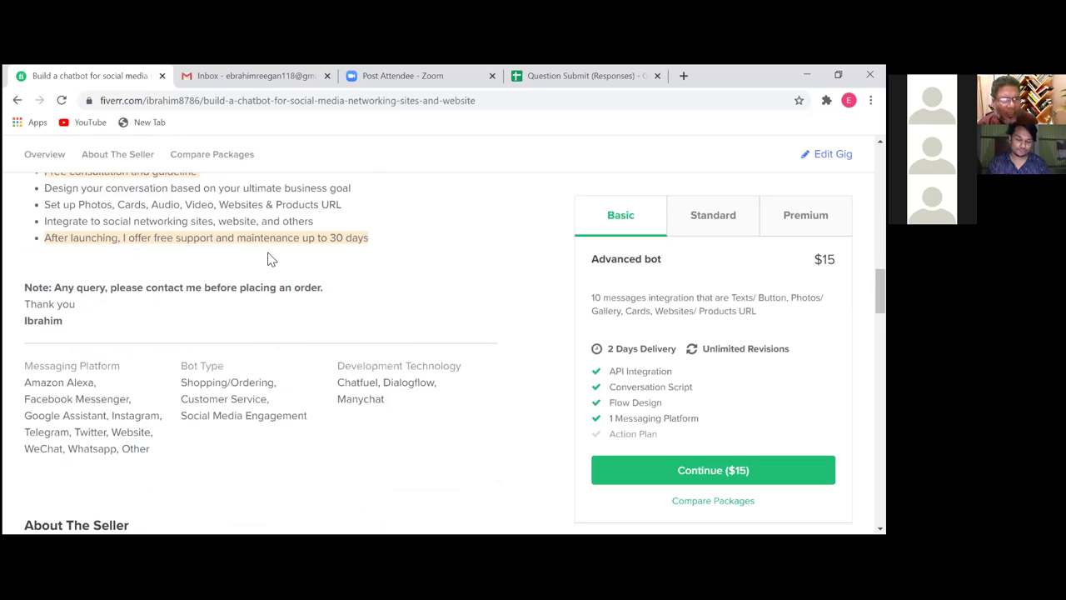
pyautogui.scroll(-1, 268, 259)
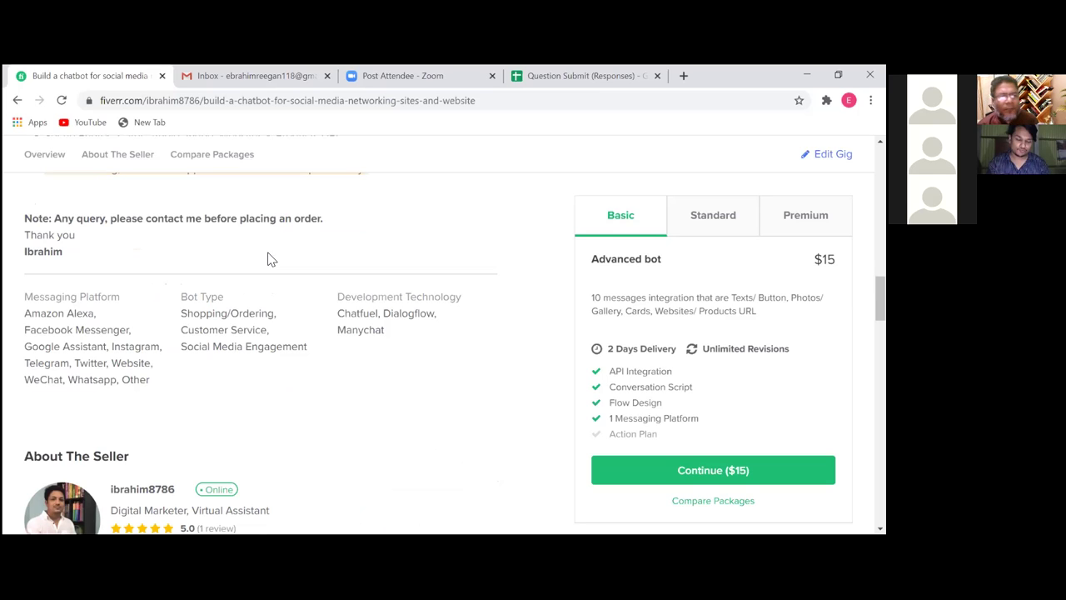
pyautogui.scroll(-1, 268, 259)
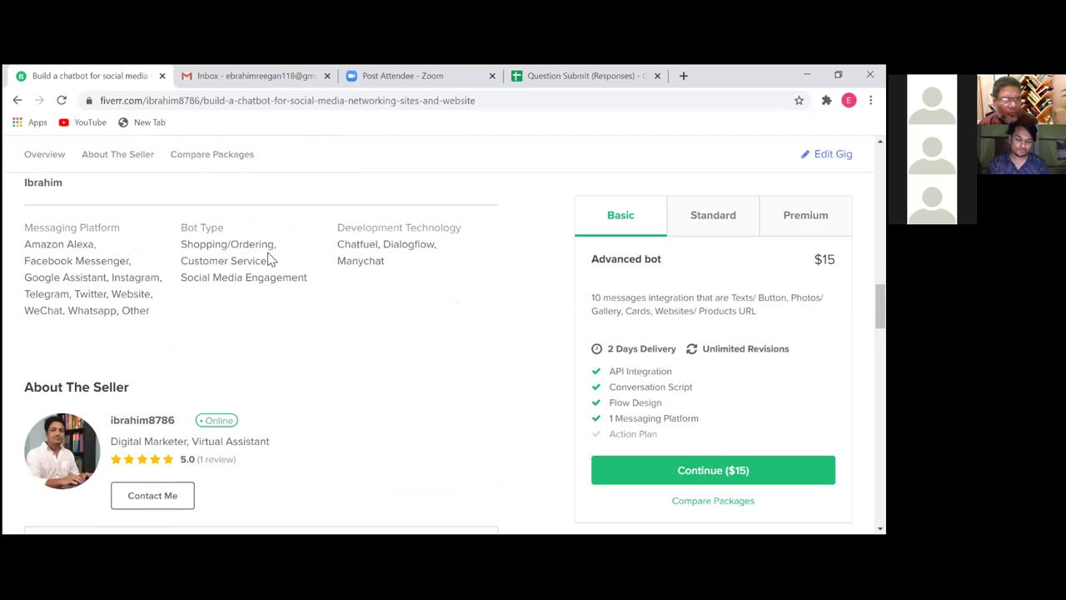
pyautogui.scroll(1, 269, 259)
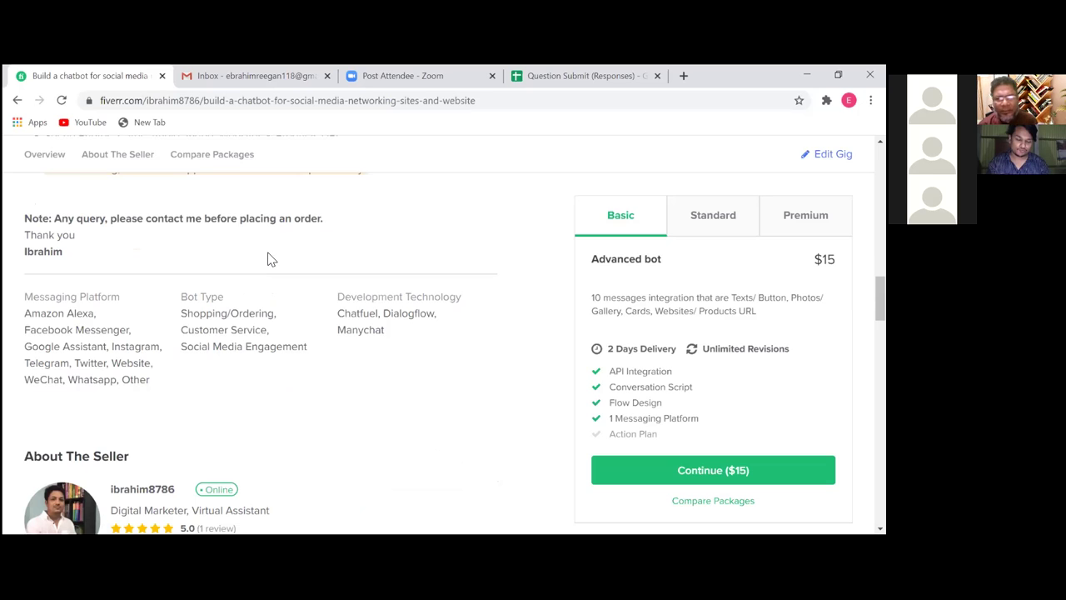
pyautogui.scroll(1, 268, 259)
# - Review the seller description, the comparison of the Basic, Standard and Premium packages, and the related tags of the chatbot gig
pyautogui.scroll(-10, 269, 259)
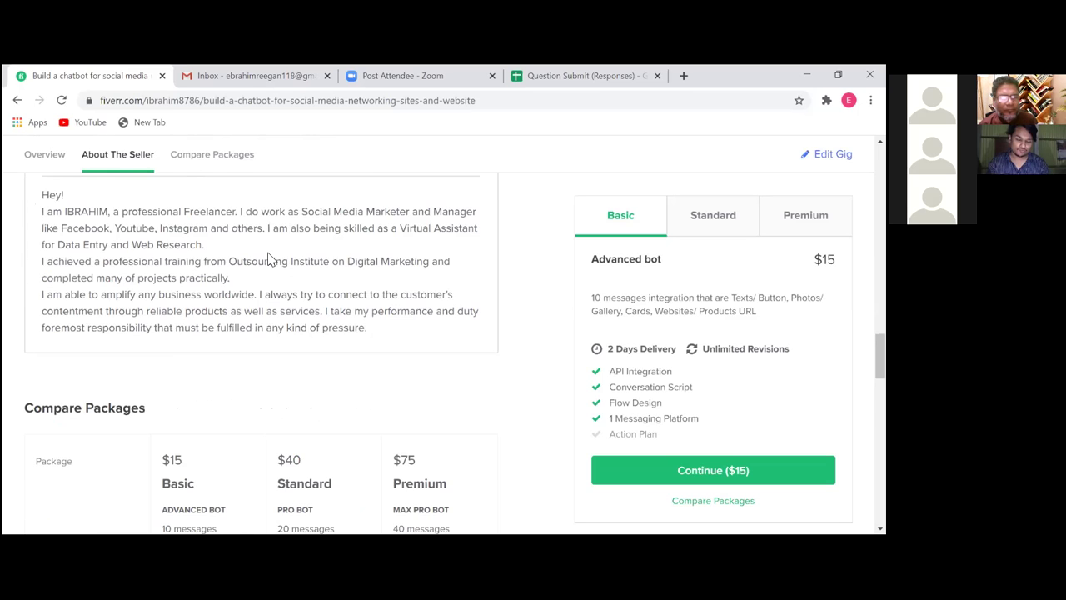
pyautogui.scroll(-3, 269, 259)
pyautogui.scroll(1, 269, 259)
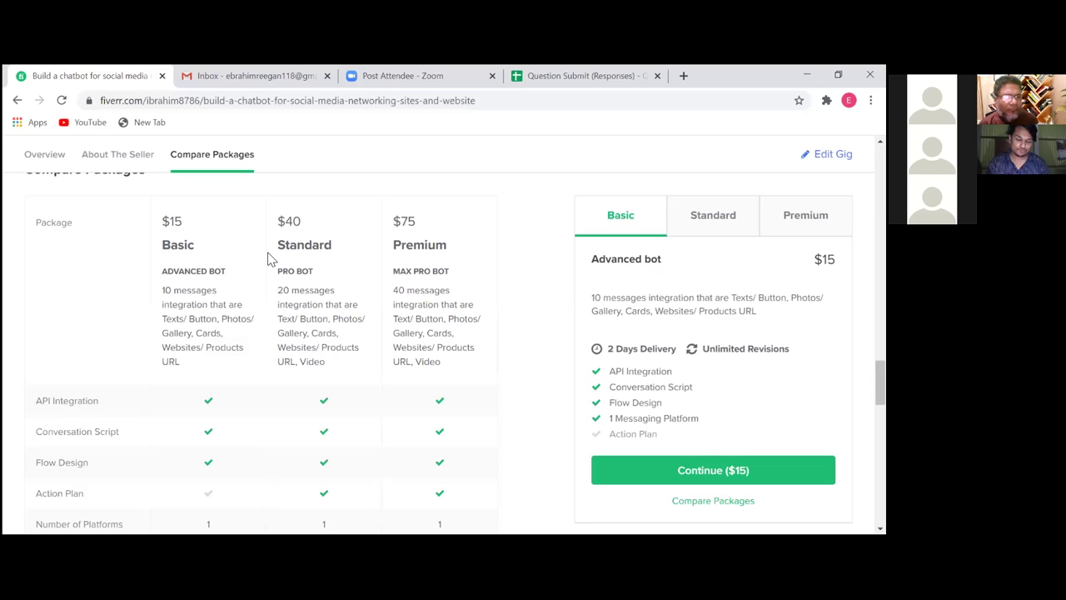
pyautogui.scroll(-3, 267, 259)
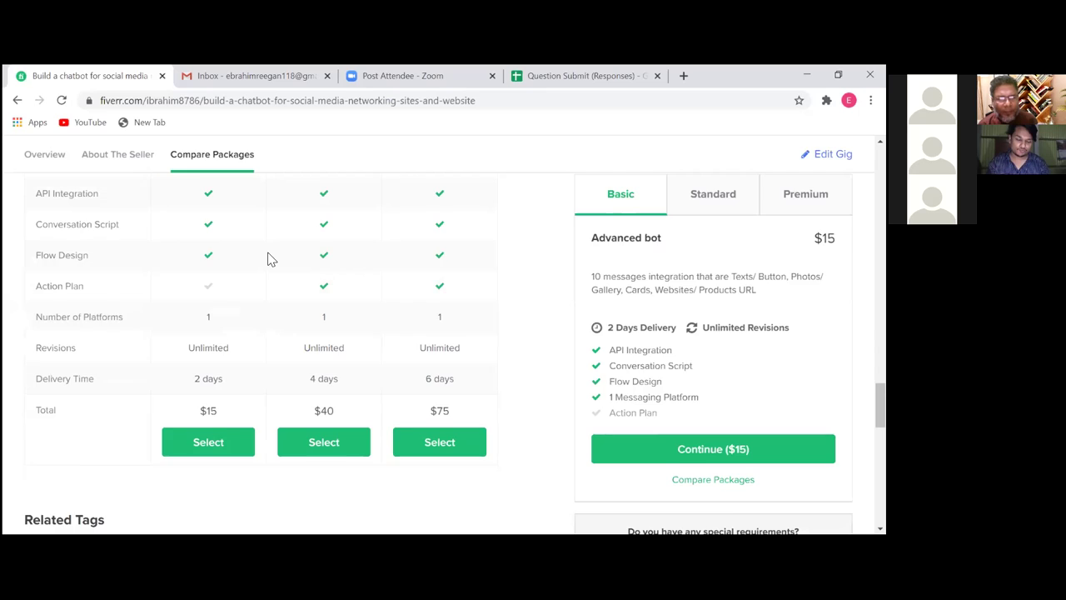
pyautogui.scroll(-1, 268, 259)
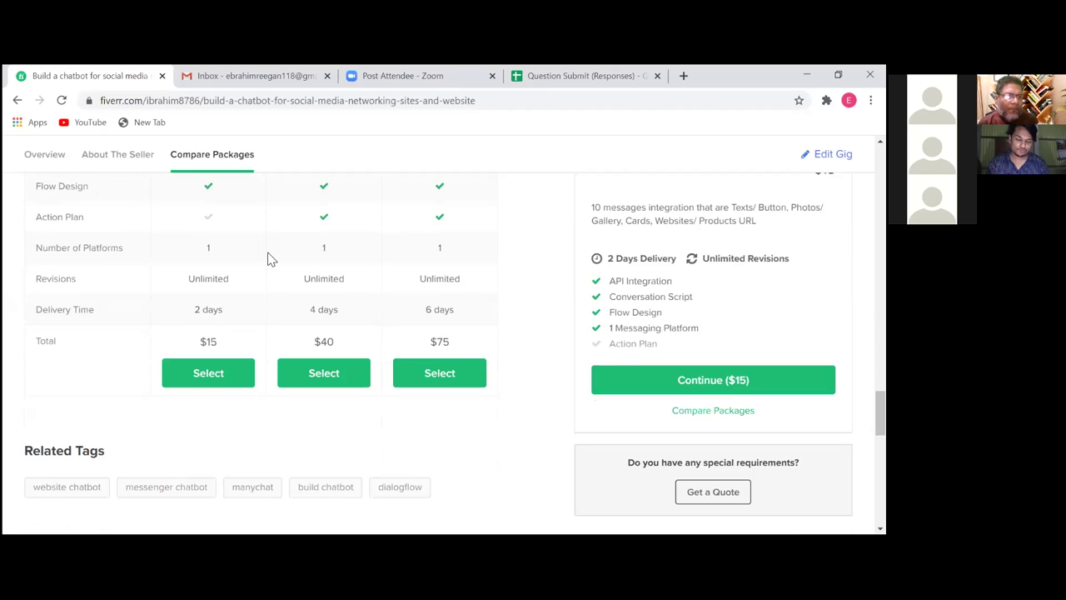
pyautogui.scroll(-1, 267, 259)
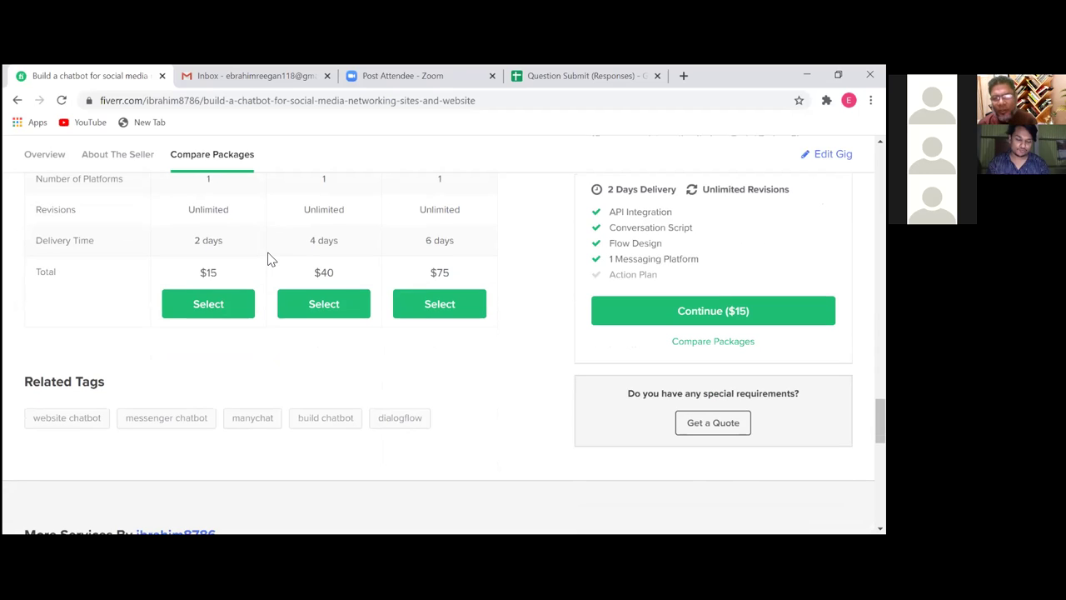
pyautogui.scroll(1, 267, 260)
pyautogui.scroll(-1, 267, 259)
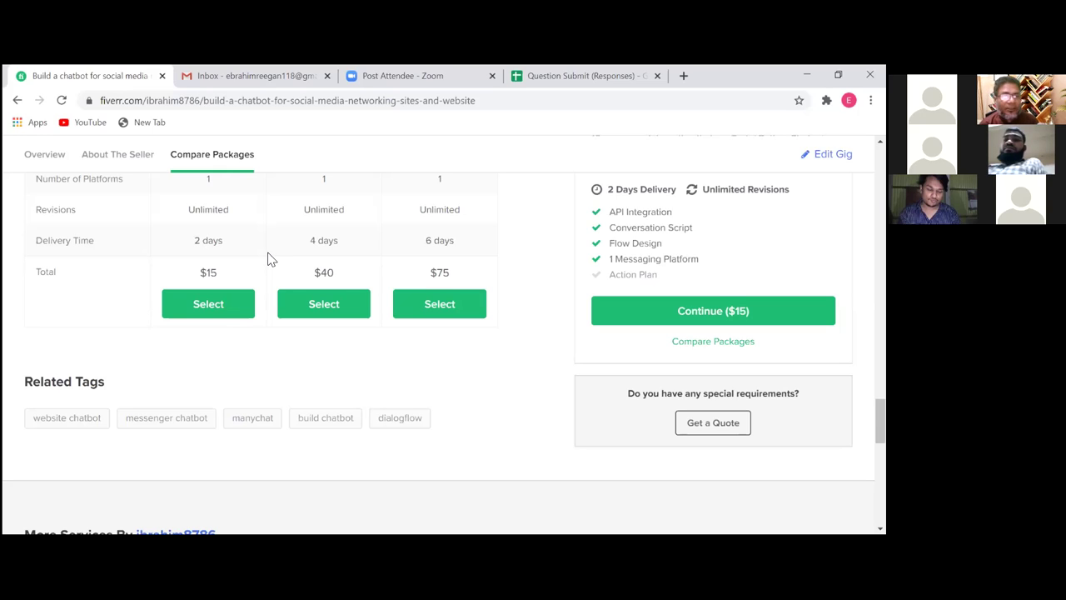
pyautogui.scroll(-1, 267, 258)
pyautogui.scroll(2, 267, 258)
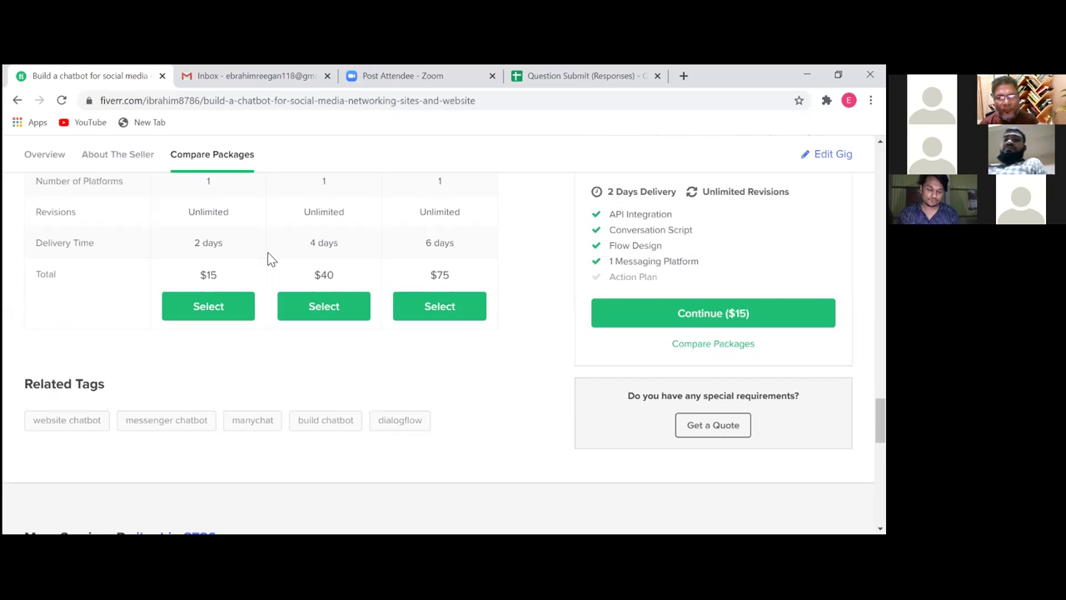
# - Return to the chatbot gig's title and overview, passing back over the seller details and gig description
pyautogui.scroll(8, 268, 258)
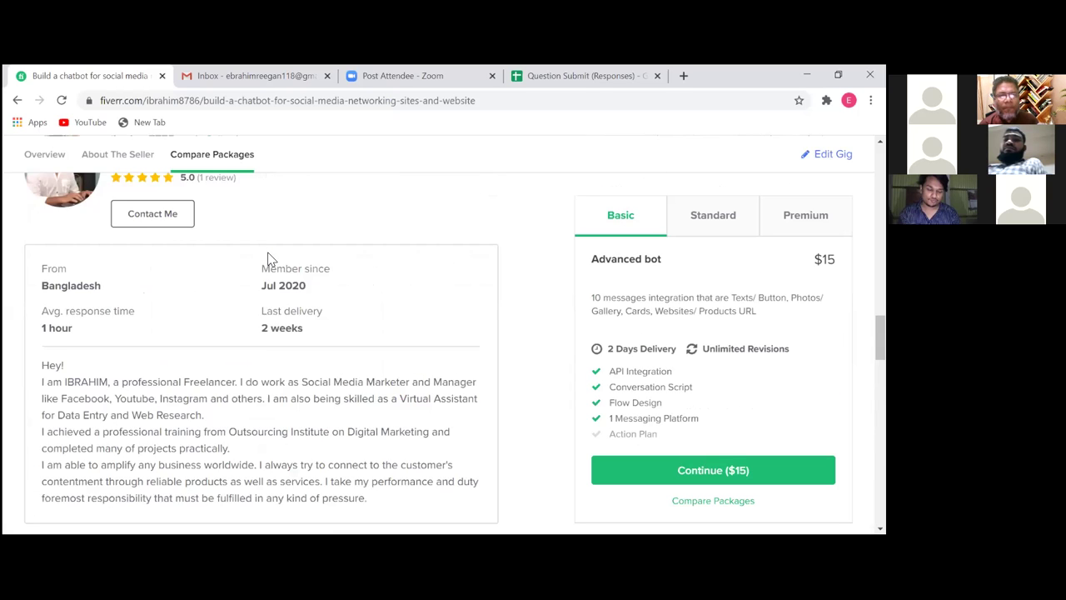
pyautogui.scroll(10, 267, 258)
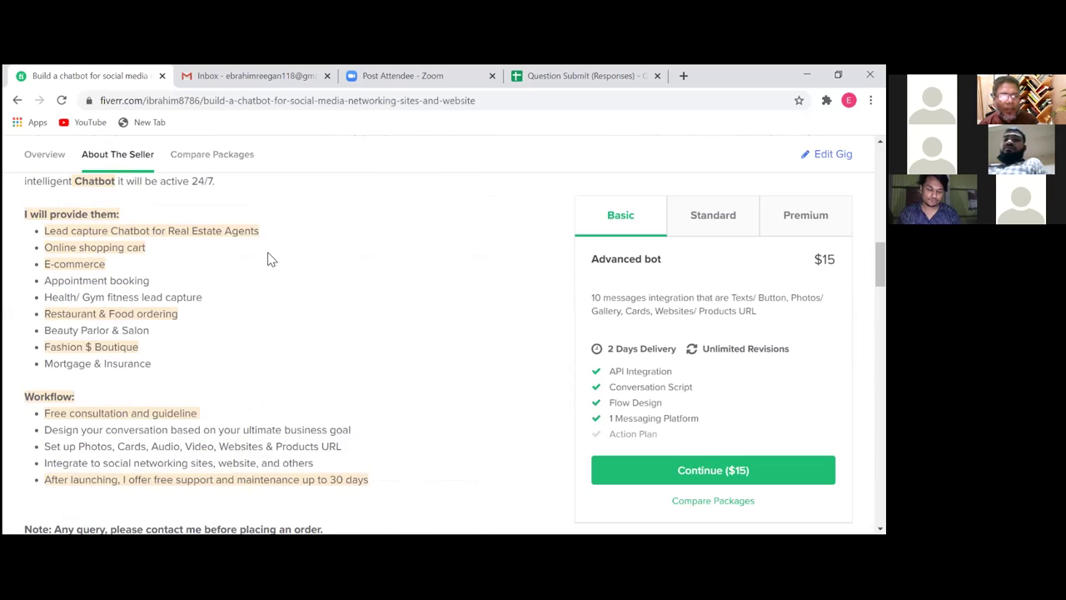
pyautogui.scroll(5, 267, 258)
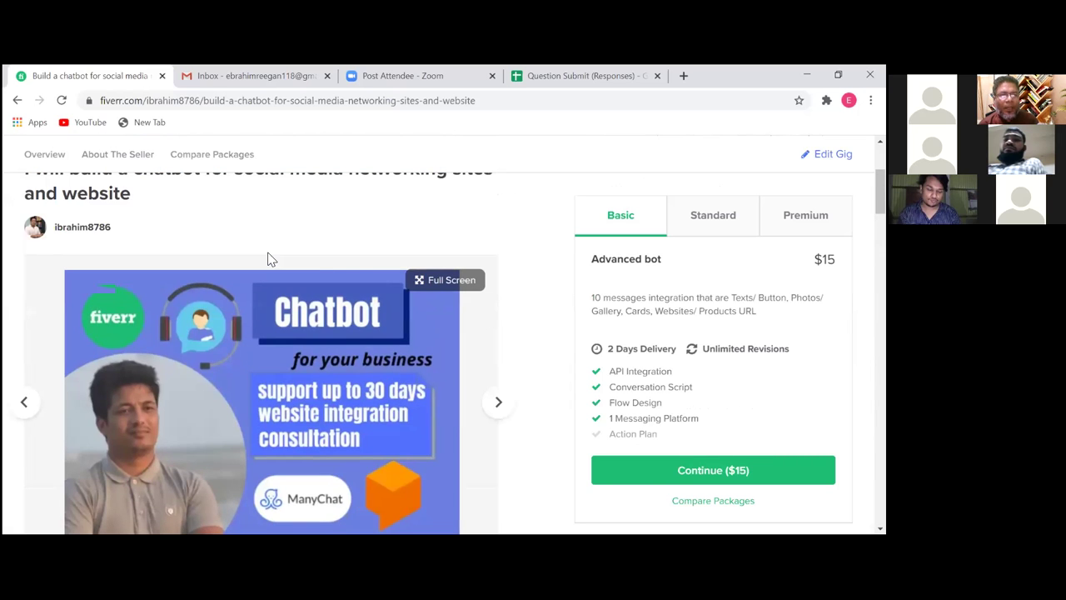
pyautogui.scroll(2, 268, 258)
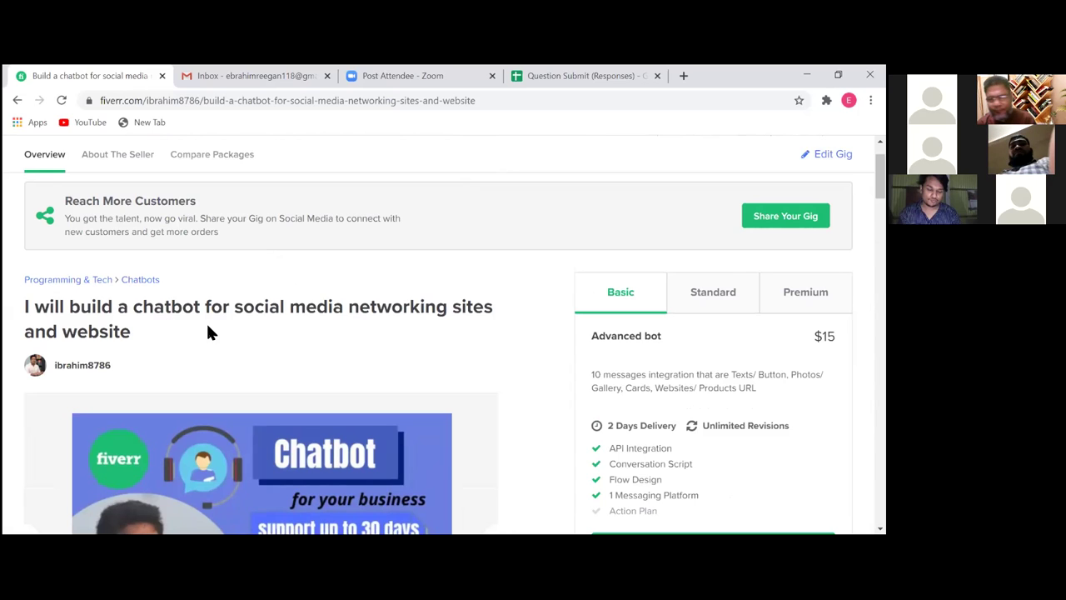
# - Examine the chatbot gig's two gallery images and the opening of its About This Gig description
pyautogui.scroll(-3, 208, 331)
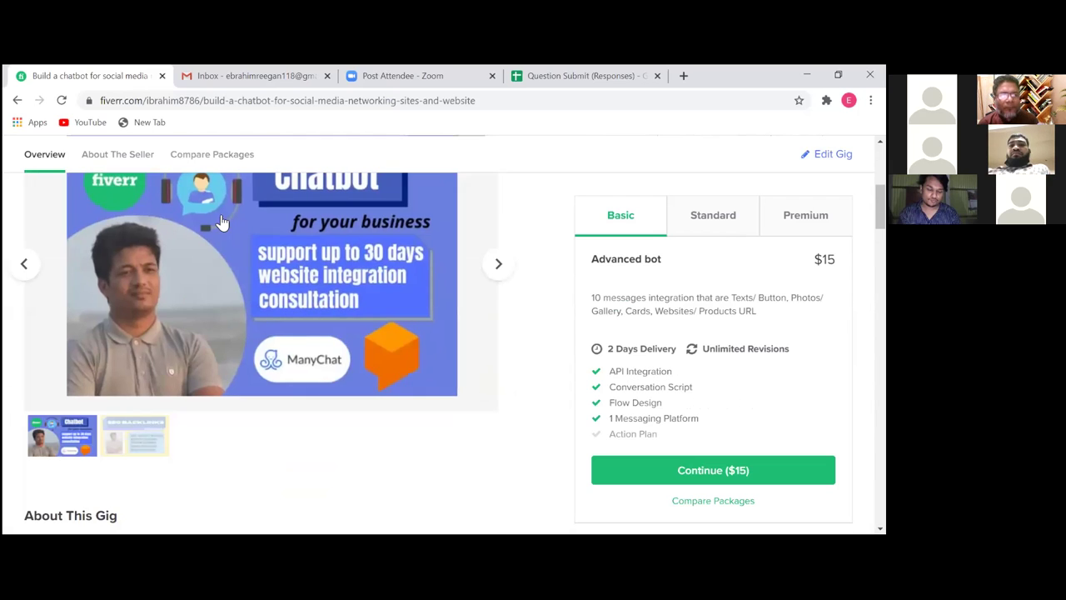
pyautogui.scroll(1, 202, 249)
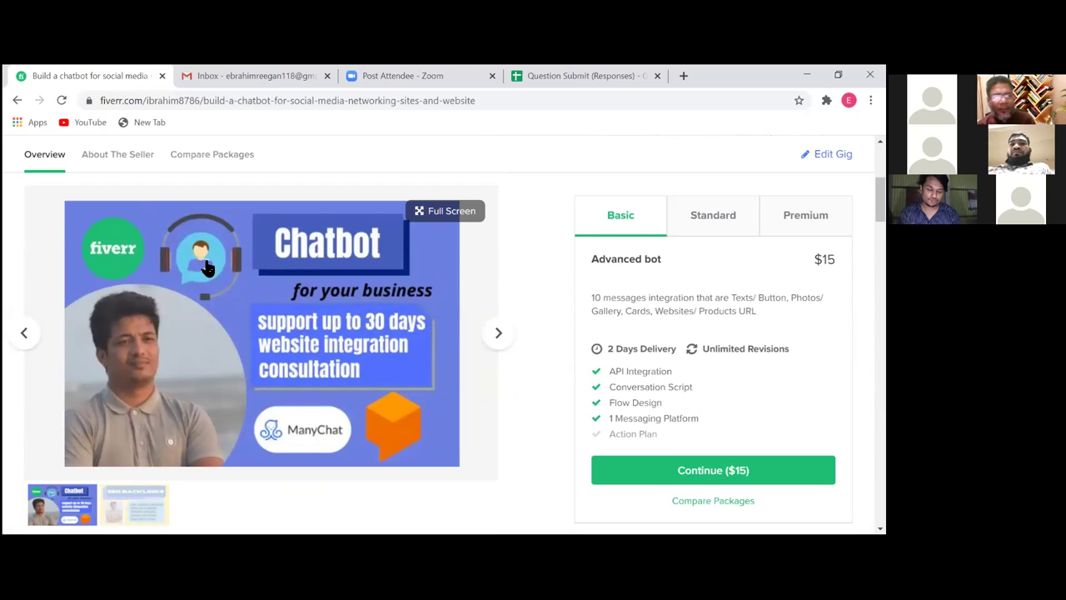
pyautogui.scroll(-2, 207, 266)
pyautogui.scroll(1, 207, 266)
pyautogui.scroll(-2, 208, 266)
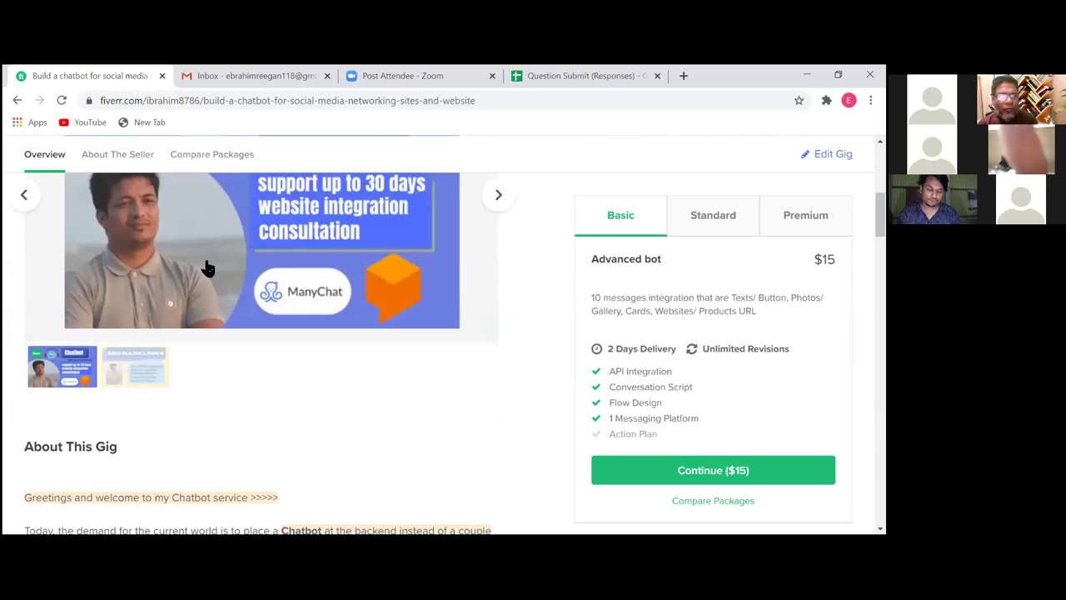
pyautogui.scroll(-3, 207, 267)
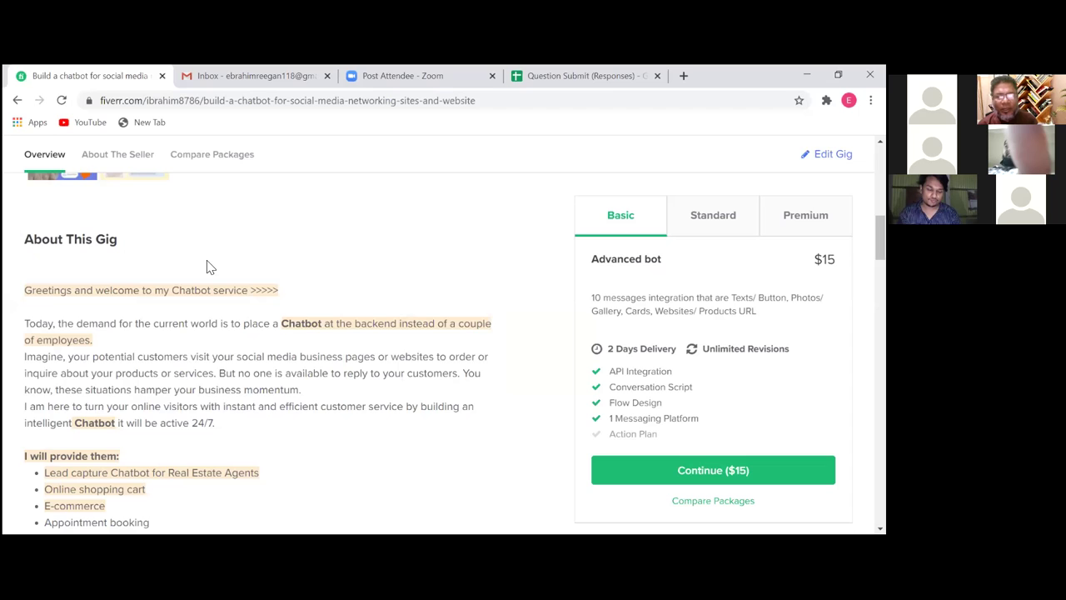
pyautogui.scroll(3, 209, 267)
pyautogui.scroll(1, 207, 268)
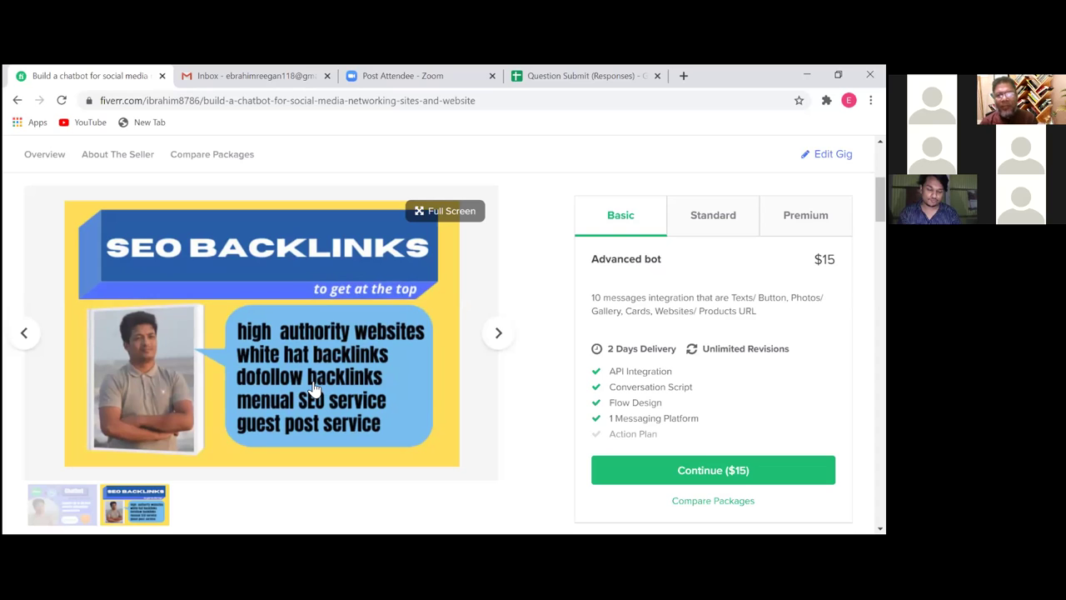
pyautogui.scroll(-1, 314, 389)
pyautogui.scroll(1, 314, 389)
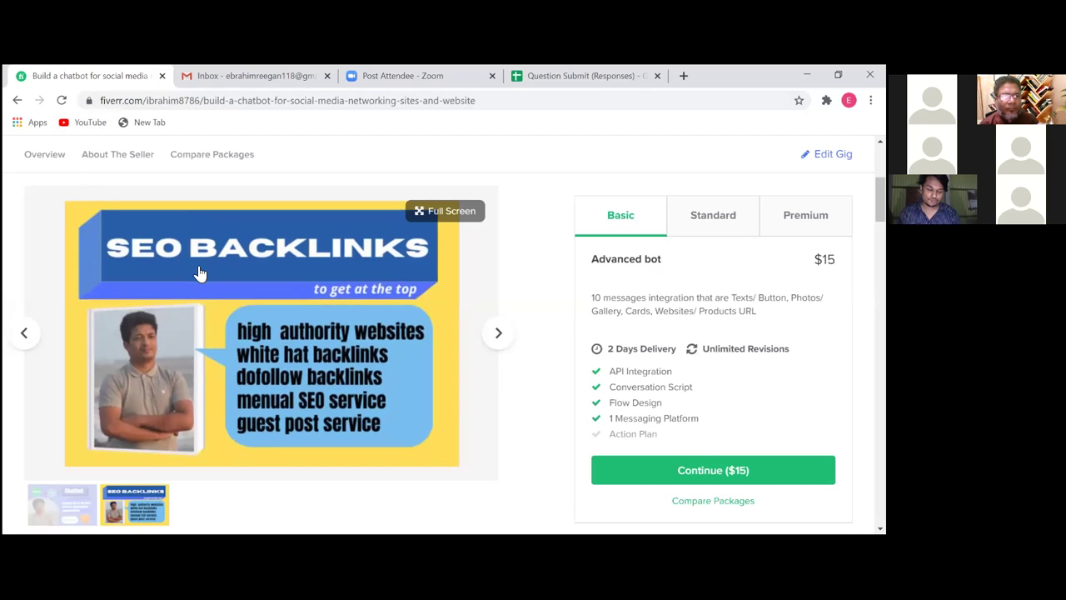
pyautogui.scroll(1, 198, 271)
# - Return to the seller profile and open the draft gig "I will build white hat backlinks SEO link building"
pyautogui.click(18, 100)
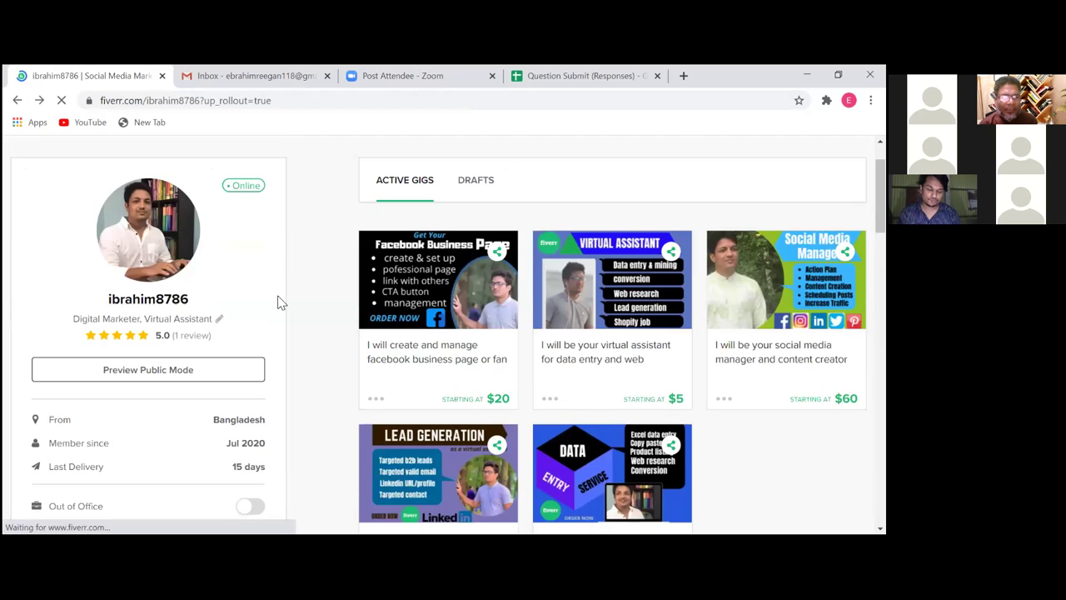
pyautogui.scroll(-2, 281, 303)
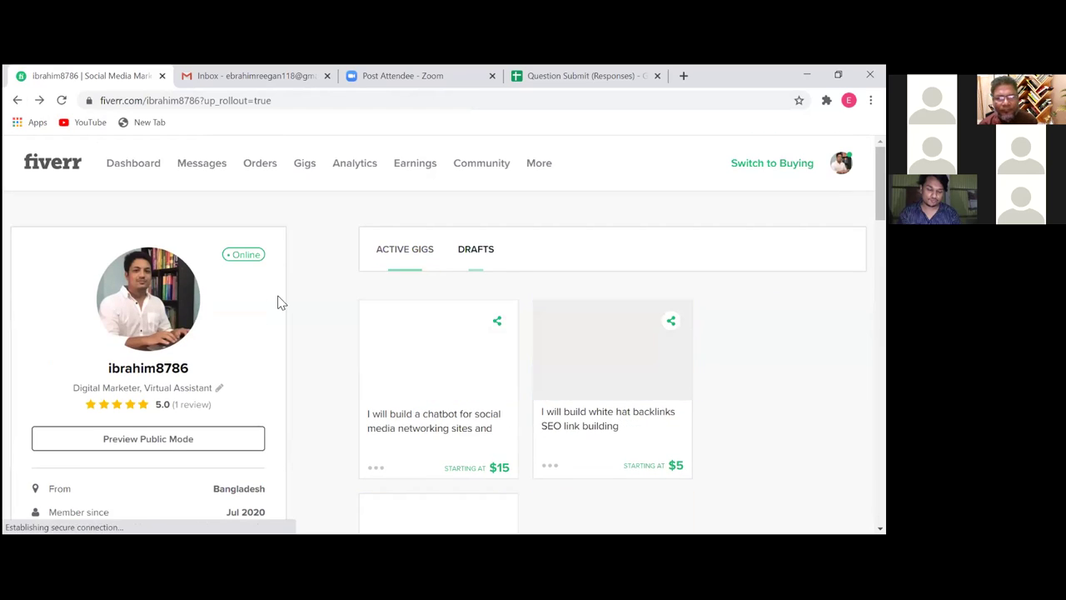
pyautogui.click(575, 424)
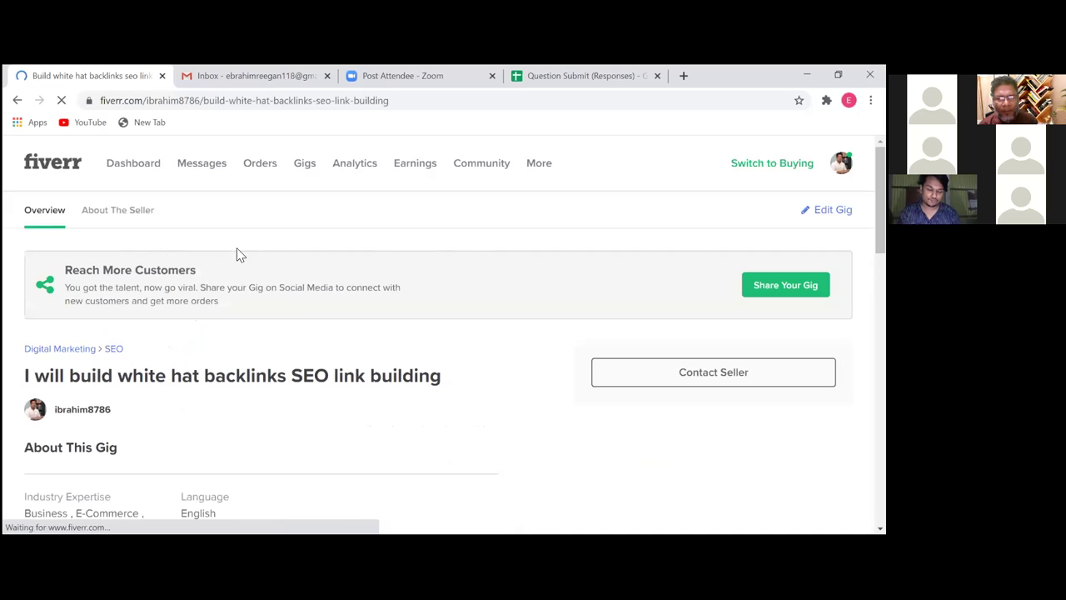
# - Review the backlinks gig's title, category, and the industry expertise and language details under About This Gig
pyautogui.scroll(-1, 287, 288)
pyautogui.scroll(-1, 290, 298)
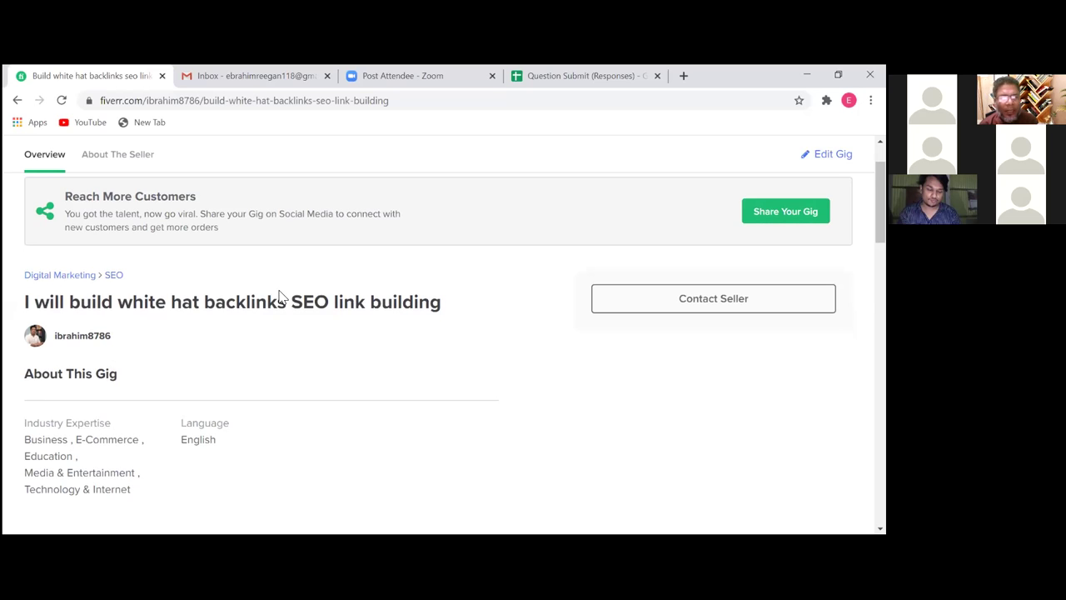
pyautogui.scroll(-1, 281, 295)
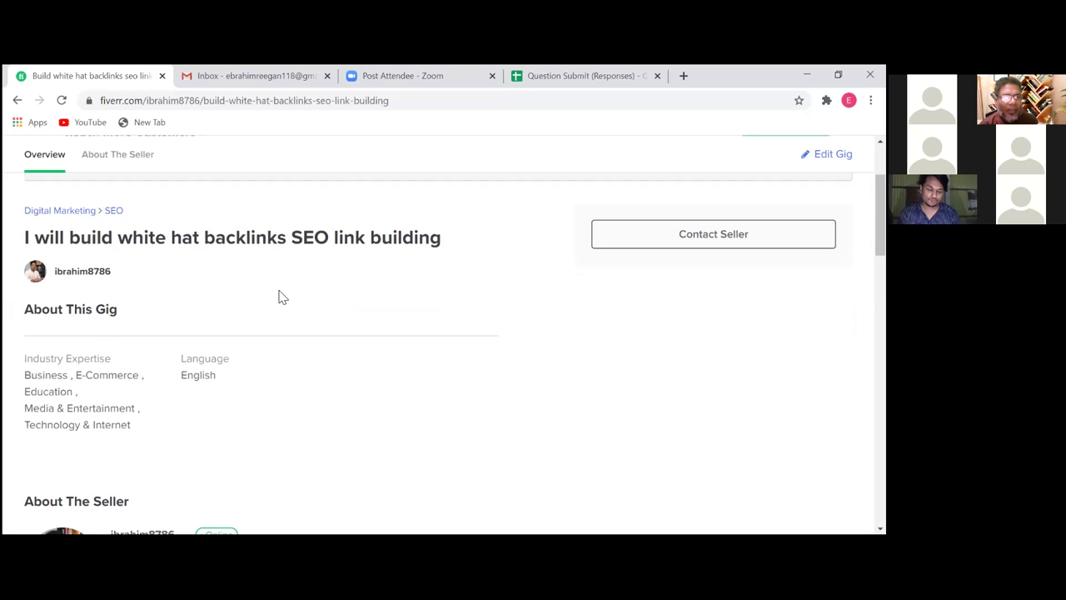
pyautogui.scroll(1, 281, 295)
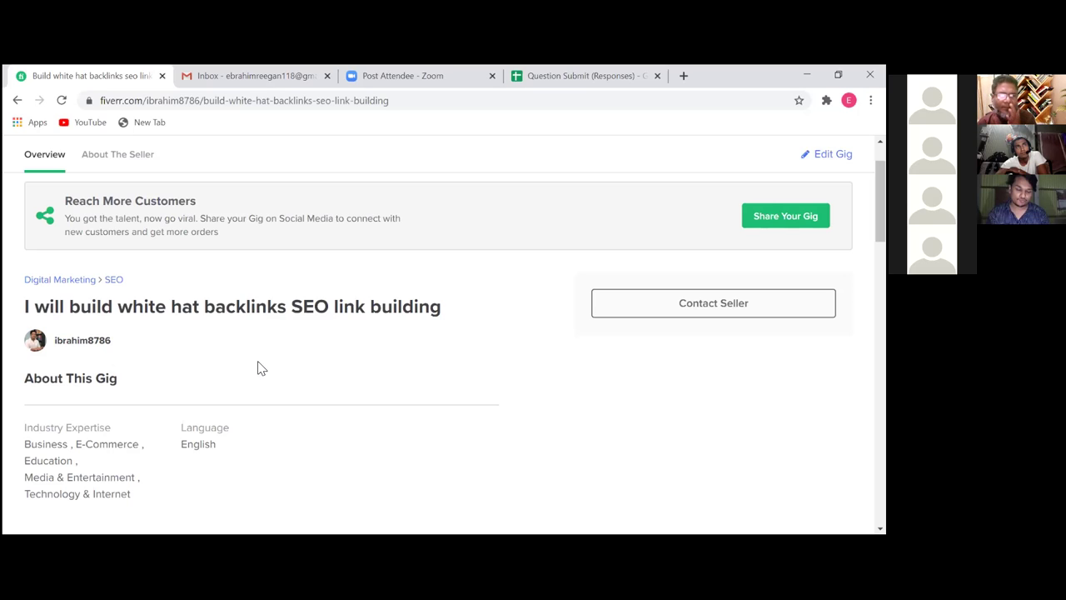
pyautogui.scroll(-1, 278, 381)
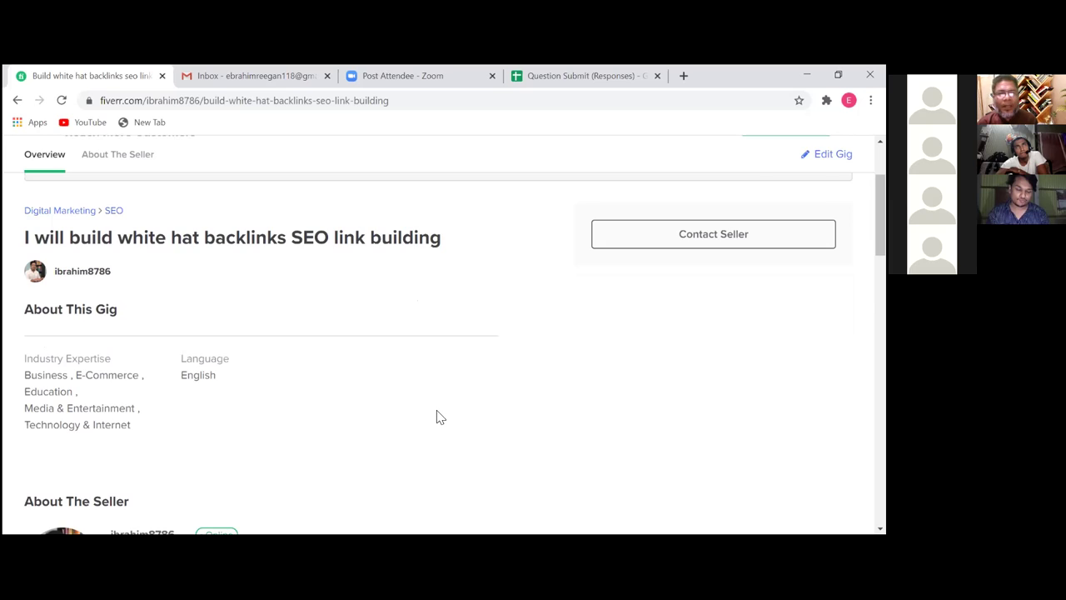
pyautogui.scroll(2, 440, 417)
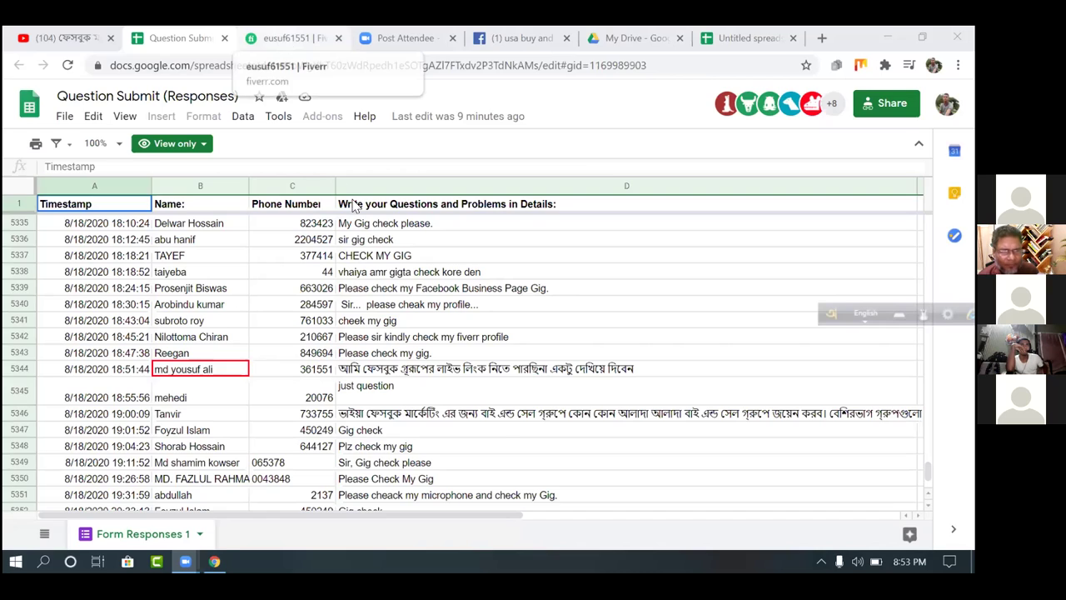
# - Open the draft Facebook marketing gig from the other seller's Fiverr profile and examine its title, gallery image and Basic package
pyautogui.hotkey('ctrl', 'Tab')
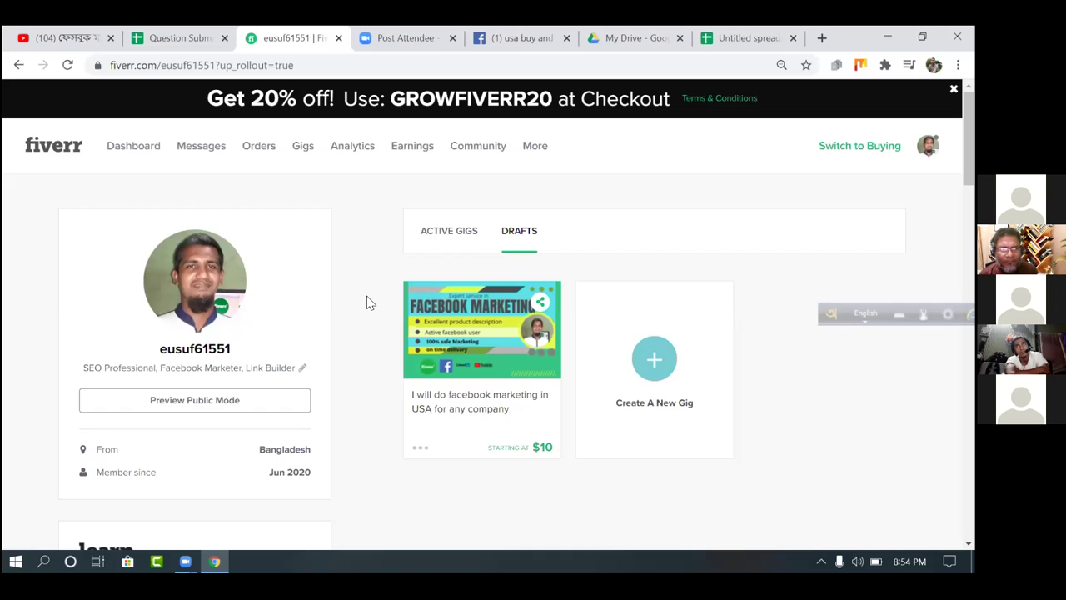
pyautogui.click(468, 331)
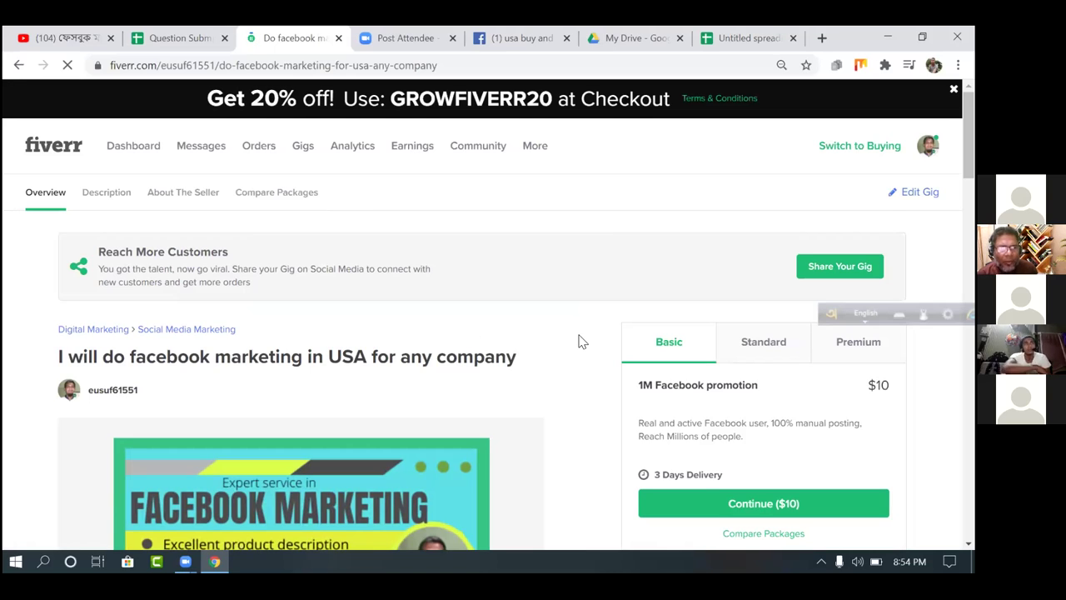
pyautogui.scroll(-1, 581, 341)
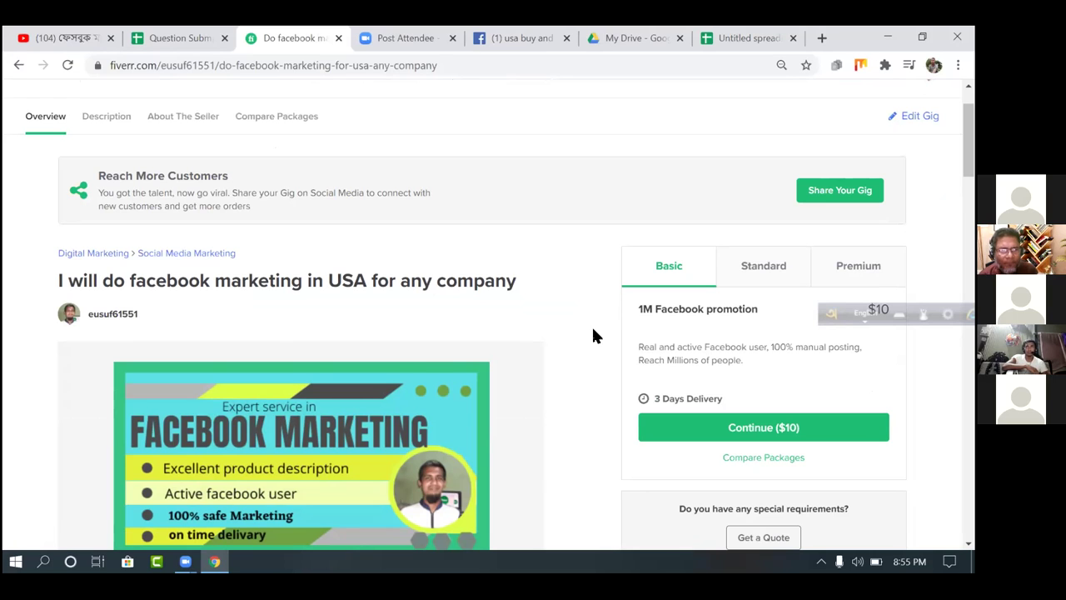
pyautogui.scroll(-2, 596, 333)
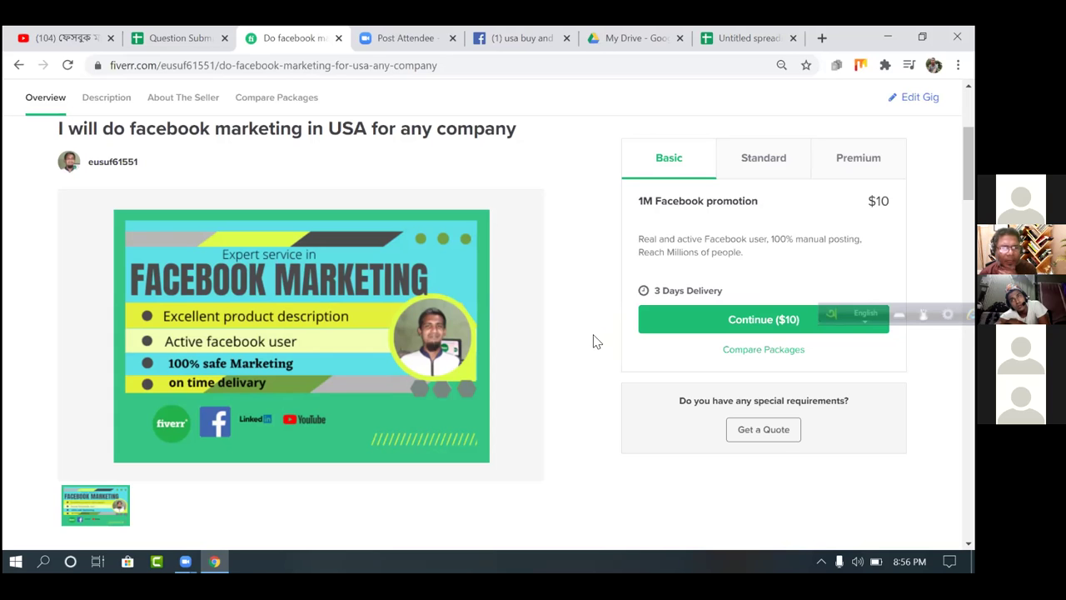
# - Read the Facebook marketing gig's About This Gig description, including the services list, service specialty and platform type
pyautogui.scroll(-3, 605, 348)
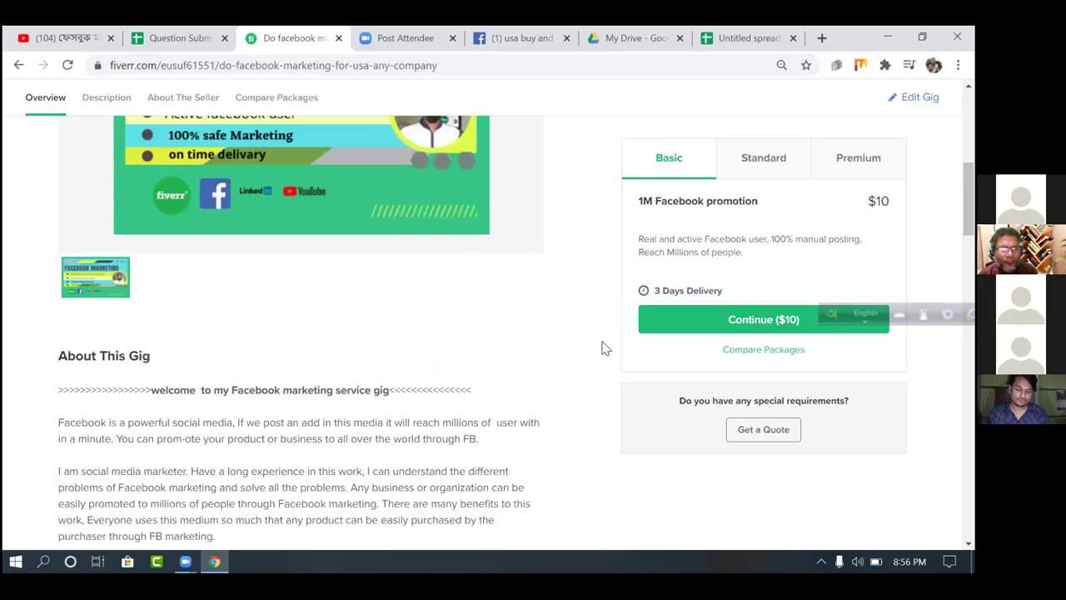
pyautogui.scroll(-1, 606, 348)
pyautogui.scroll(-2, 605, 349)
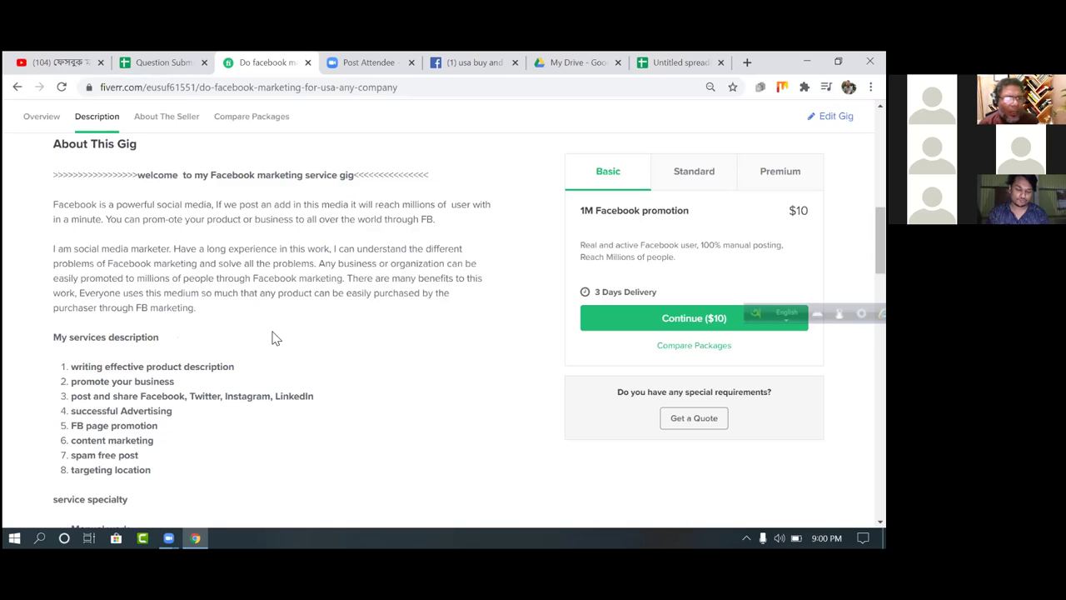
pyautogui.scroll(-2, 363, 338)
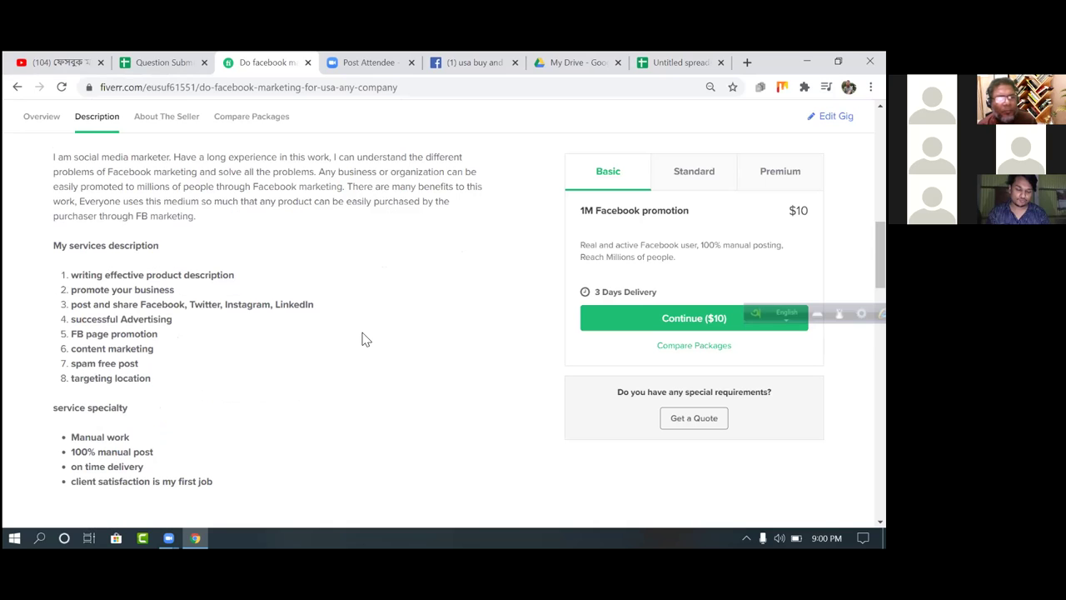
pyautogui.scroll(-2, 364, 338)
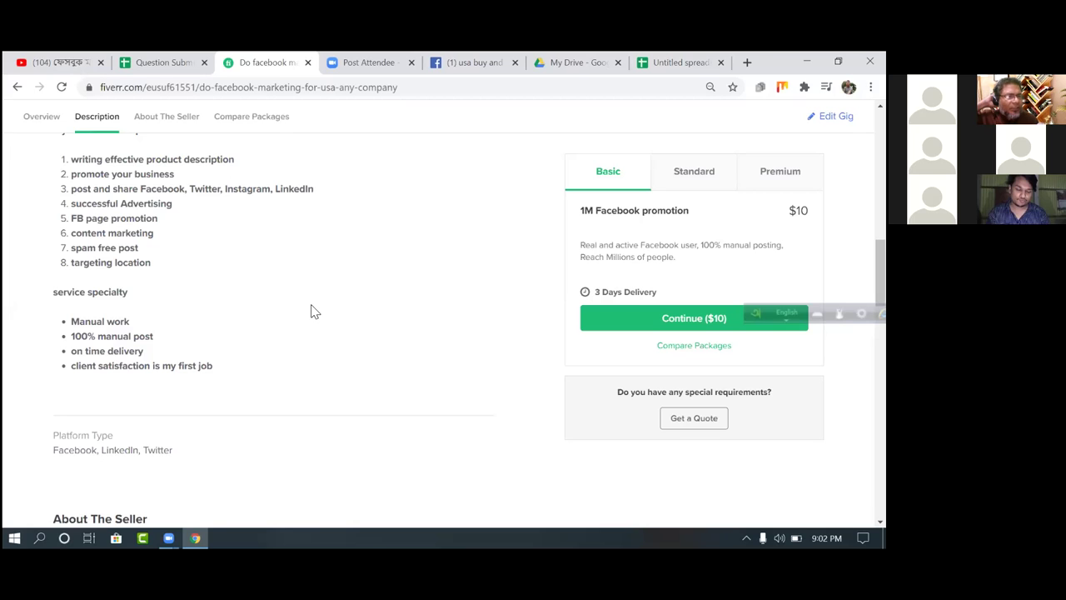
# - Review the Facebook marketing gig's seller description, the comparison of its three packages, and its related tags
pyautogui.scroll(-3, 358, 311)
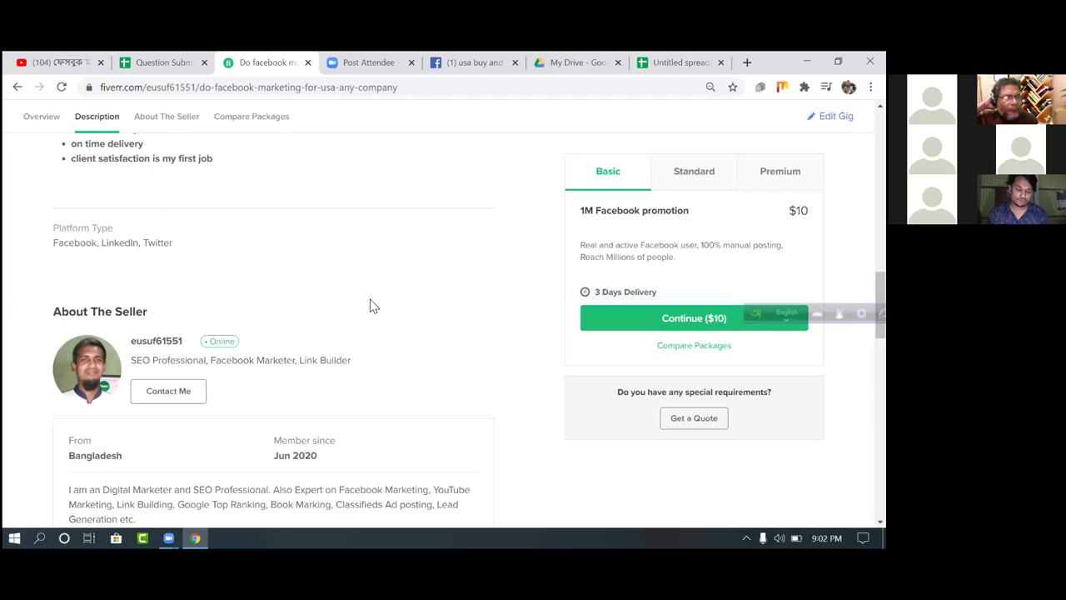
pyautogui.scroll(-5, 383, 302)
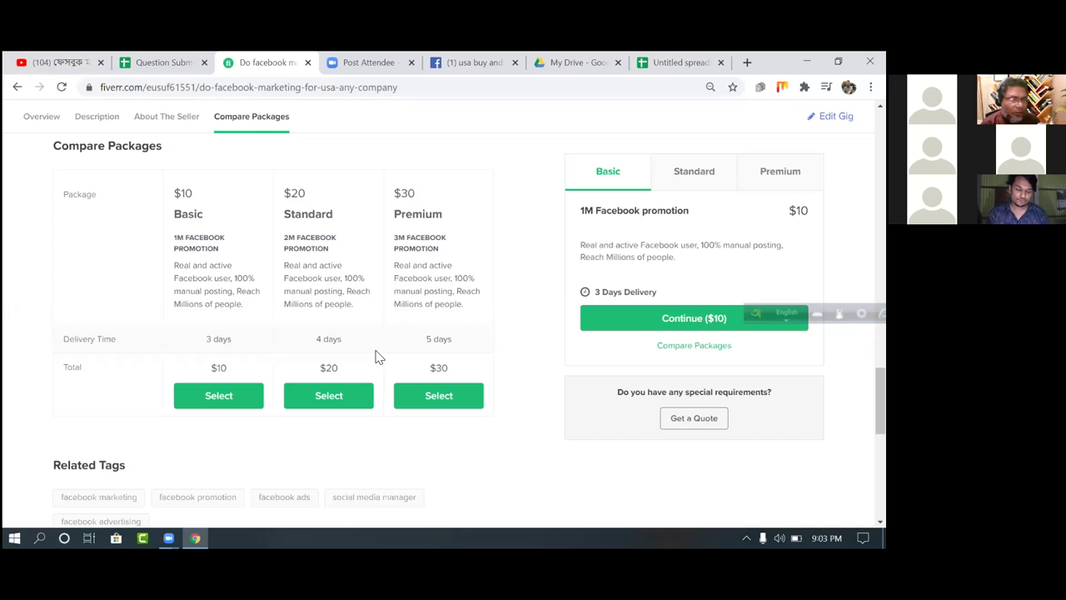
pyautogui.scroll(-2, 364, 367)
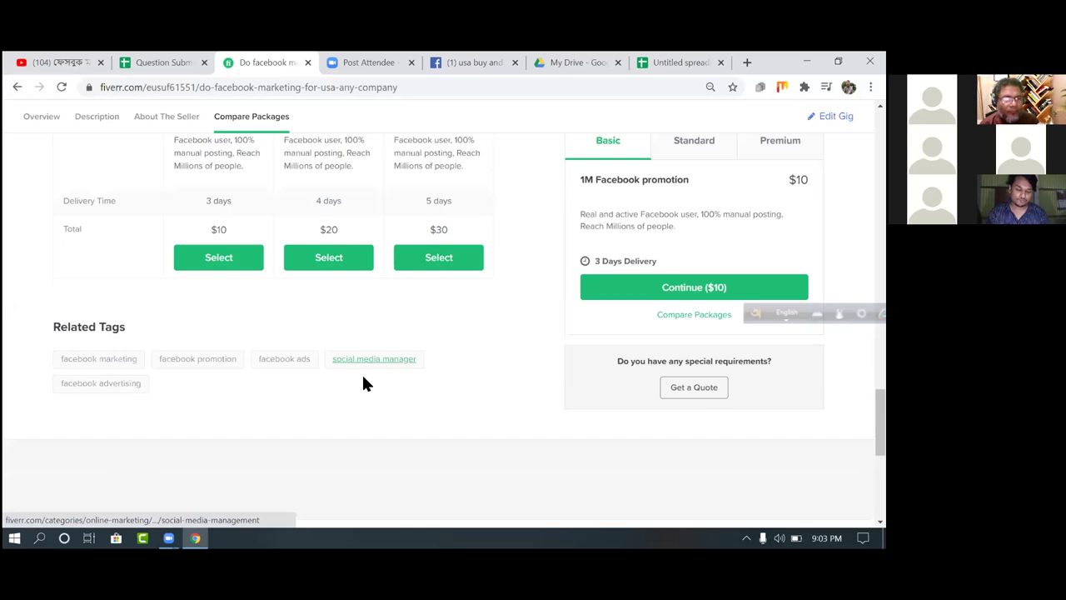
pyautogui.scroll(-1, 363, 384)
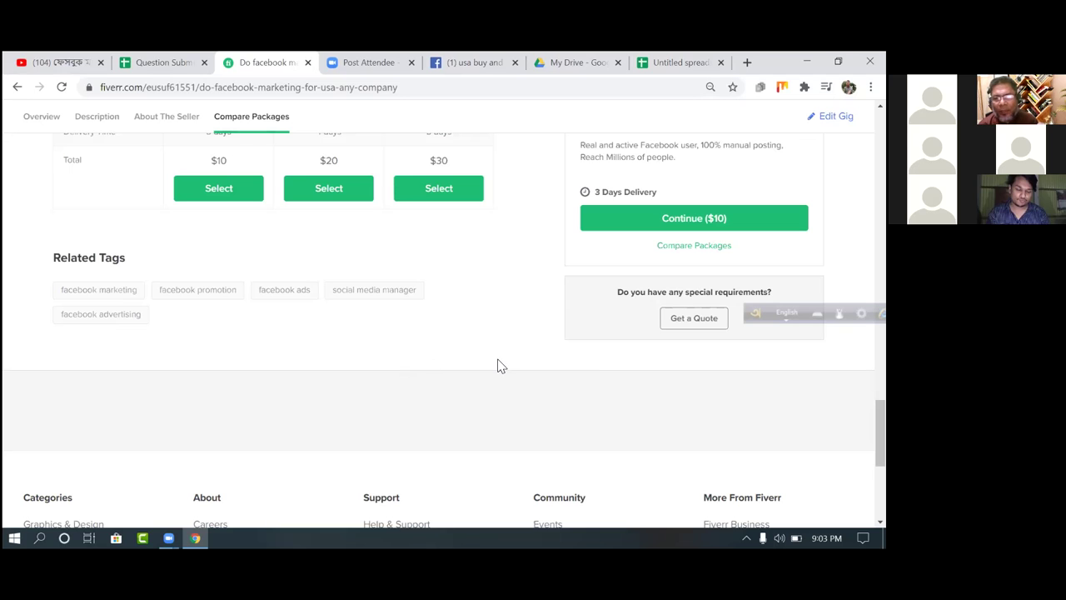
# - Return to the Facebook marketing gig's title and overview, passing back over its packages and description
pyautogui.scroll(7, 509, 367)
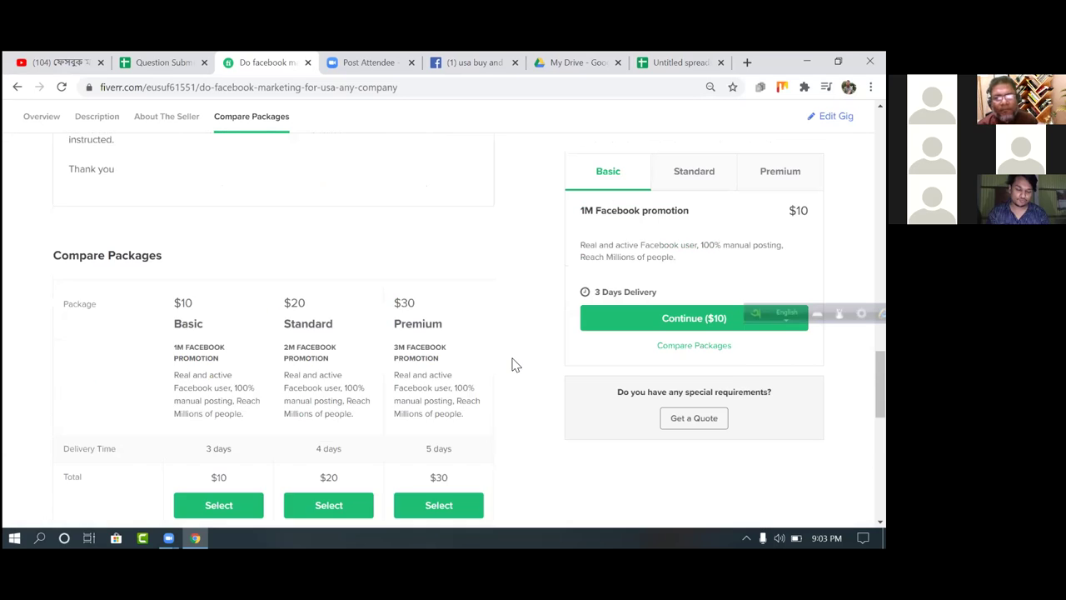
pyautogui.scroll(10, 524, 340)
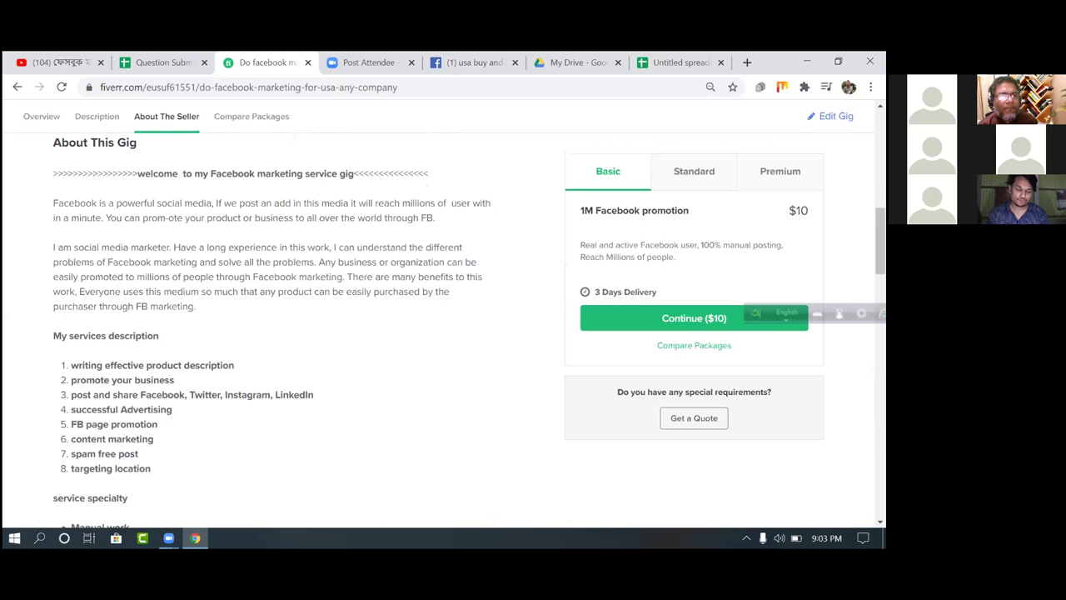
pyautogui.scroll(2, 442, 333)
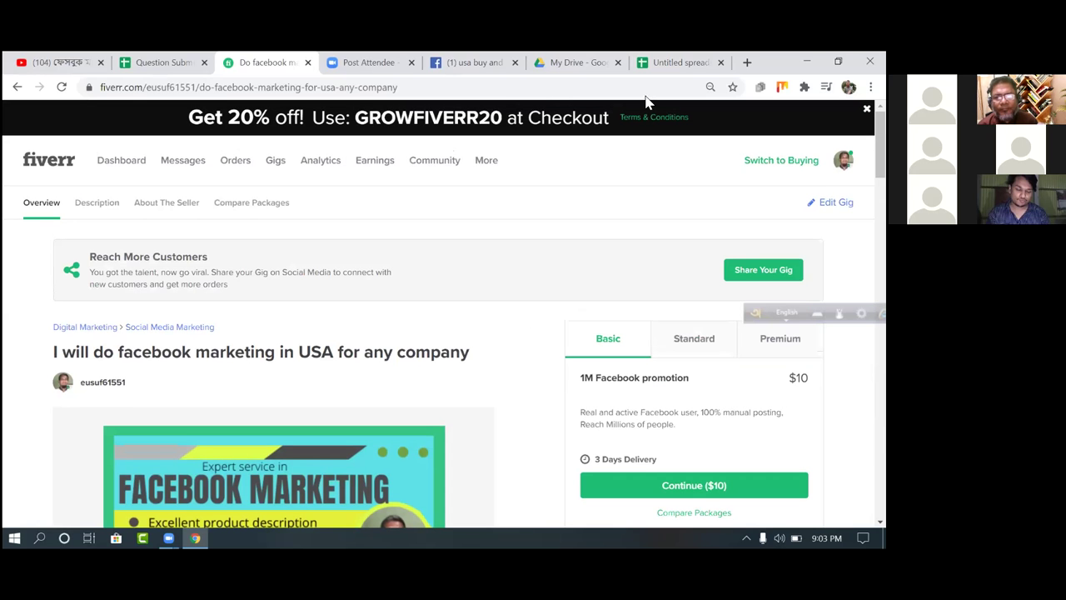
# - Switch to Facebook, go to the home feed and try to open the account owner's profile
pyautogui.click(476, 63)
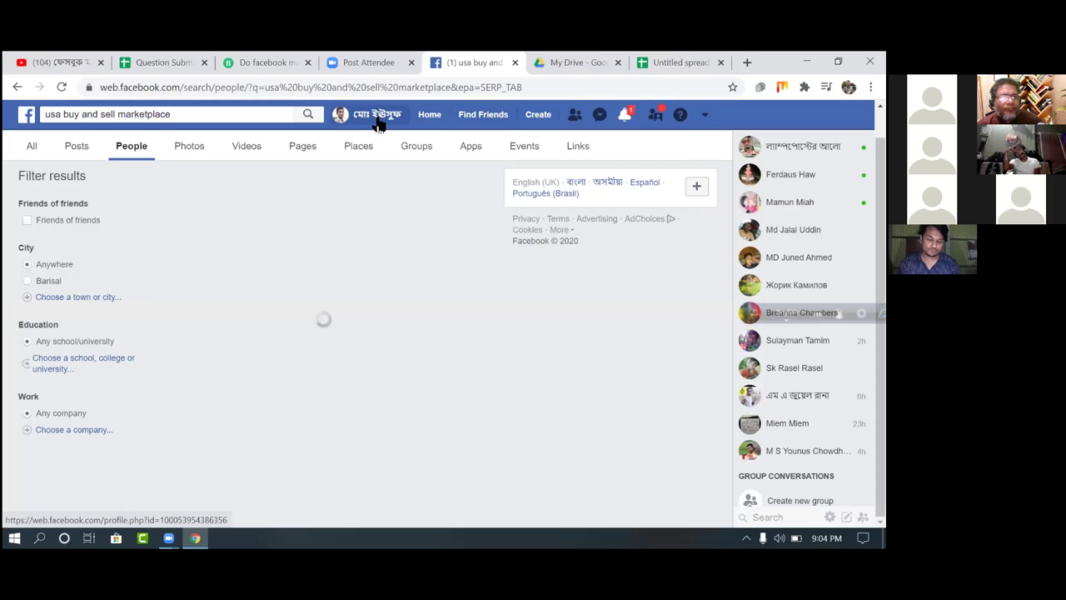
pyautogui.click(430, 117)
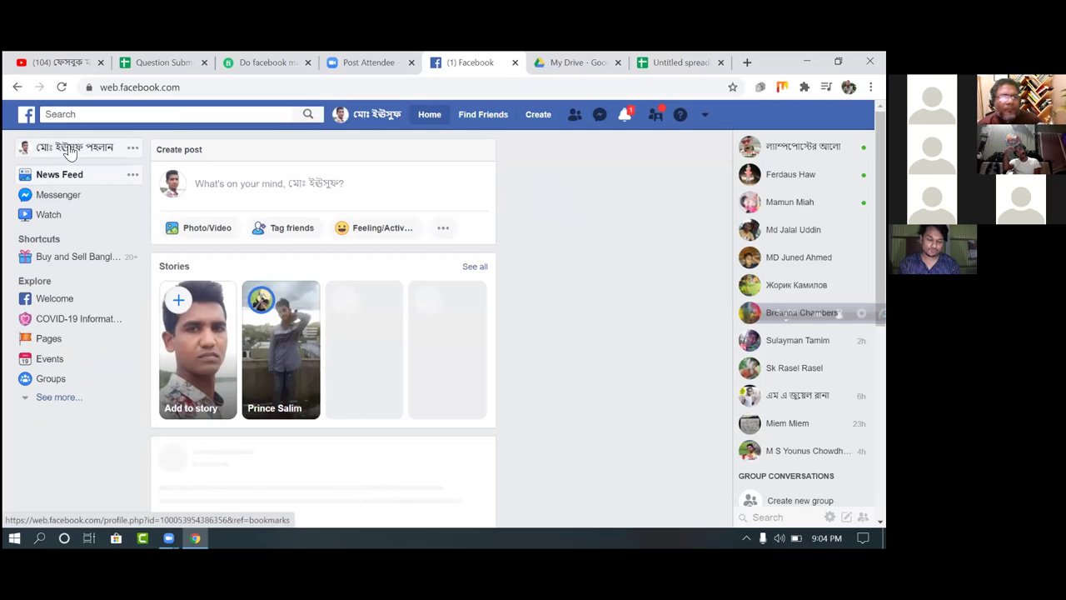
pyautogui.click(366, 117)
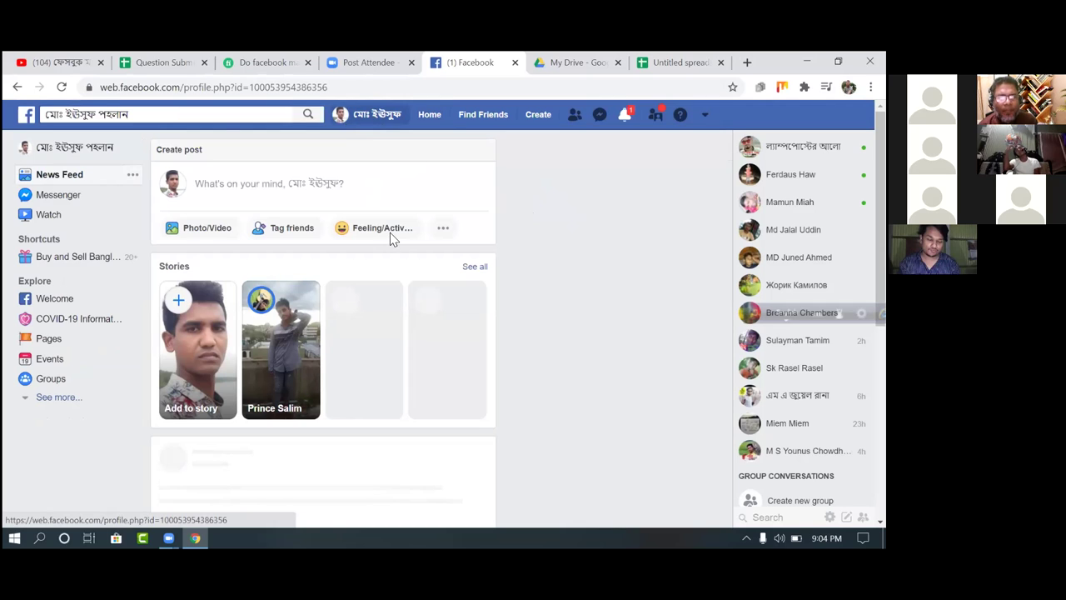
pyautogui.scroll(-3, 116, 176)
pyautogui.scroll(3, 117, 176)
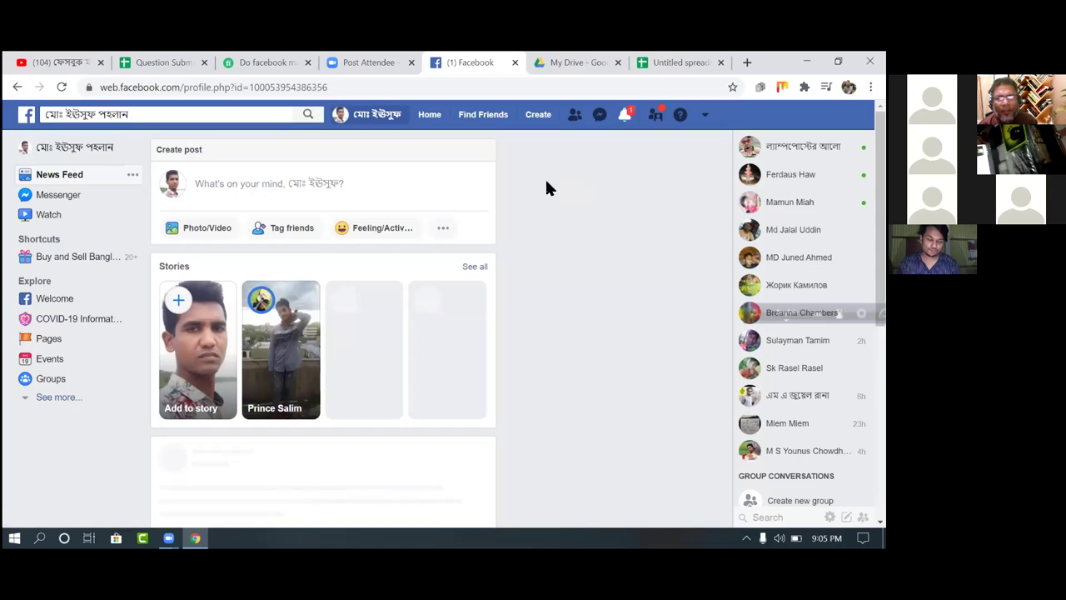
# - Go back from the Facebook profile page and open the account's notifications
pyautogui.click(17, 90)
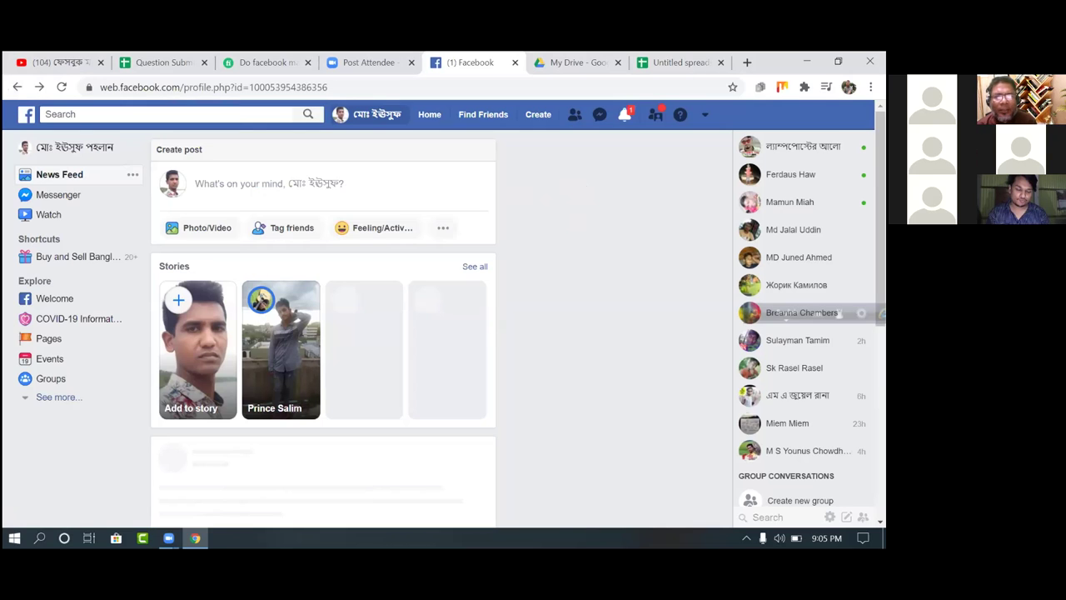
pyautogui.click(627, 122)
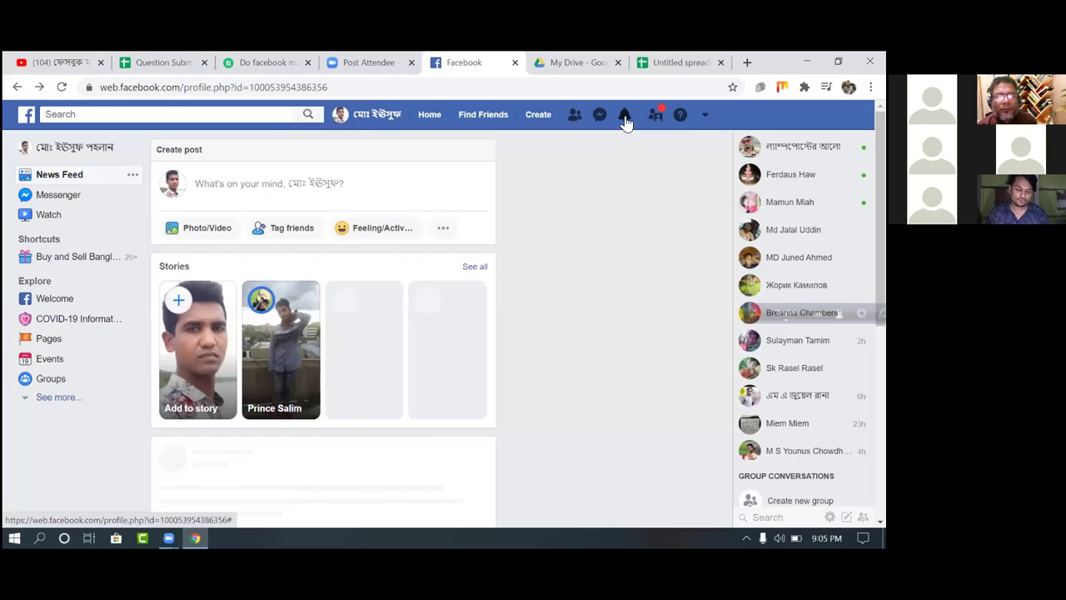
# - Check the account's Facebook notifications, close them and look over the profile page's intro section
pyautogui.click(627, 121)
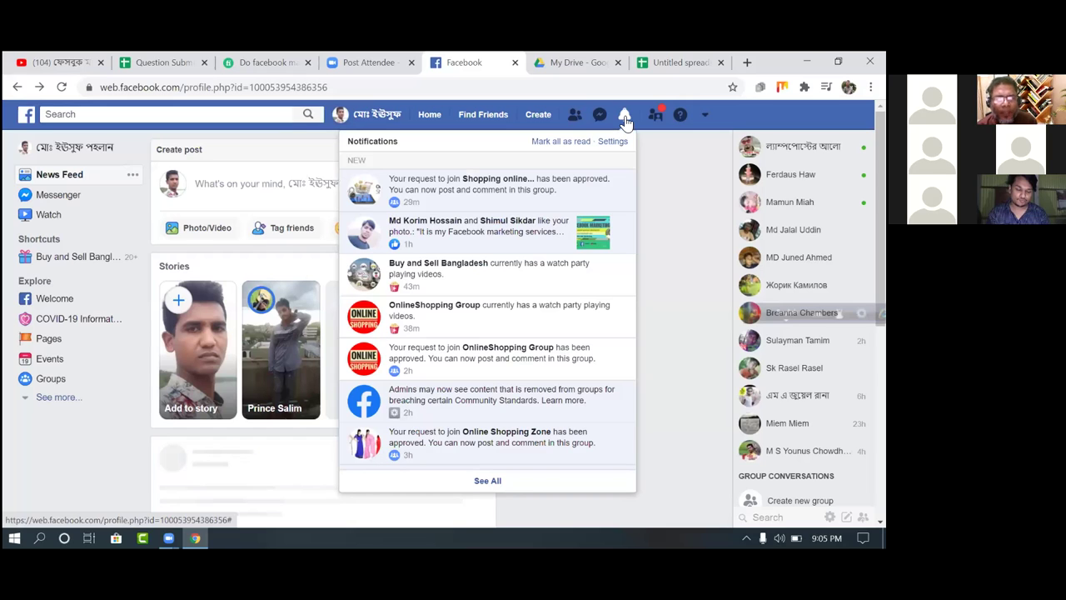
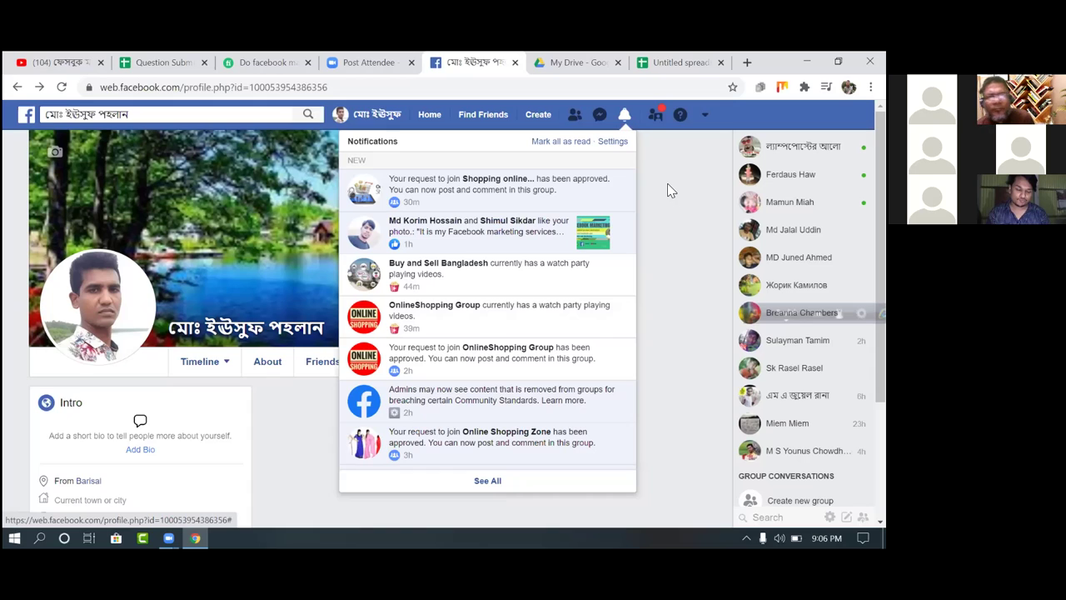
pyautogui.click(665, 185)
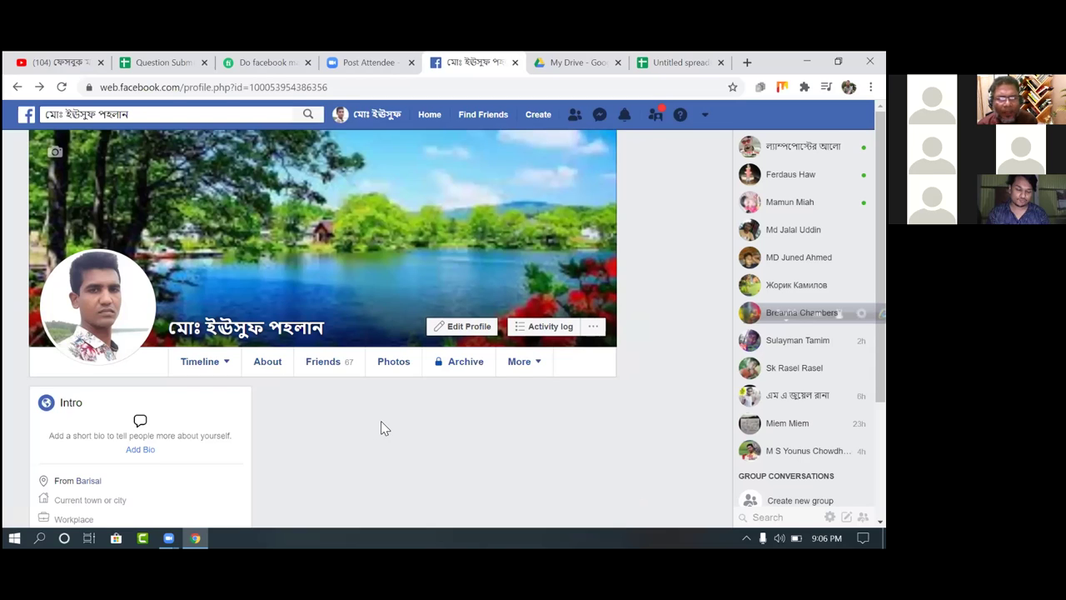
pyautogui.scroll(-2, 380, 422)
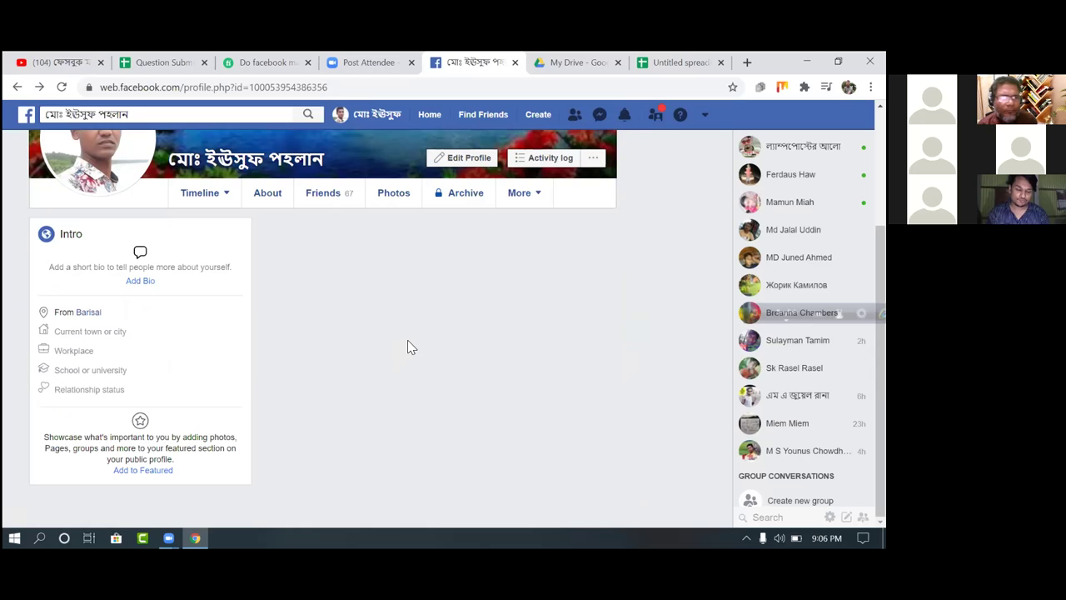
pyautogui.scroll(1, 493, 320)
pyautogui.scroll(1, 495, 323)
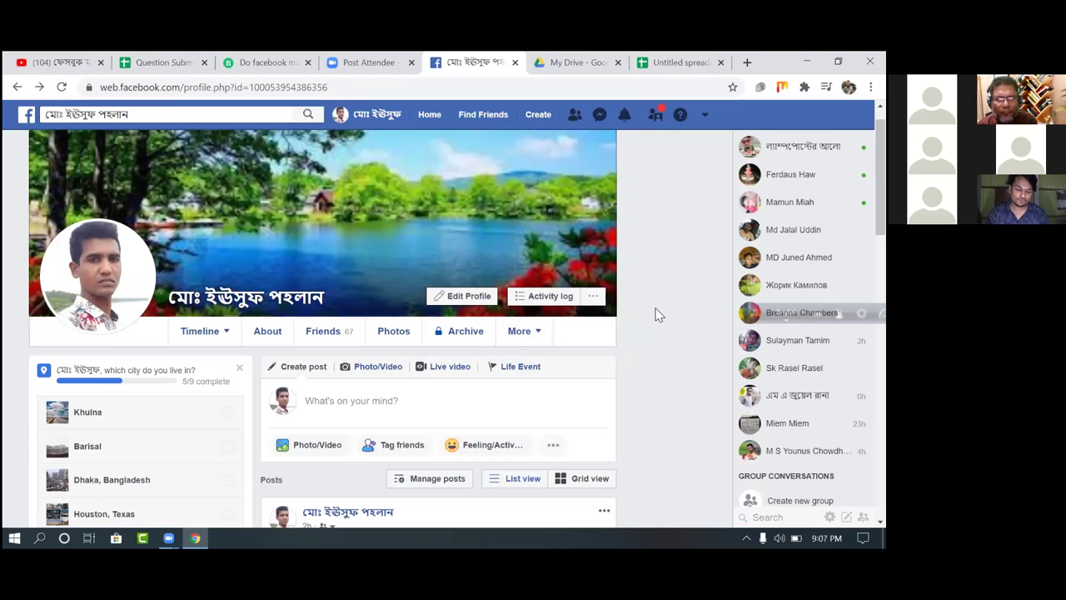
# - Review the Facebook marketing gig post on the profile timeline, including its caption, image and reactions
pyautogui.scroll(-8, 655, 315)
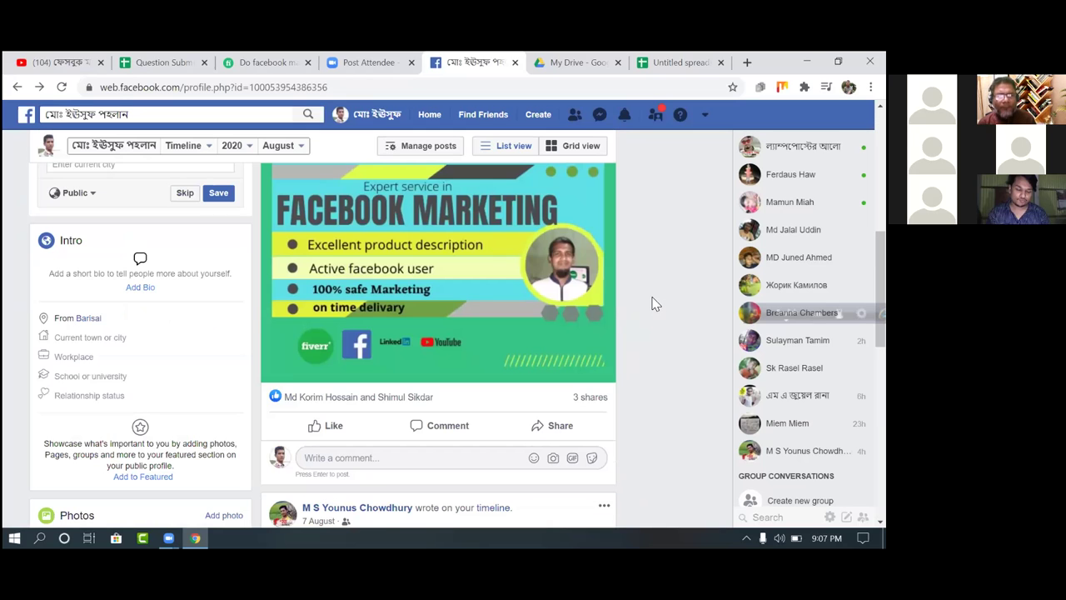
pyautogui.scroll(1, 654, 300)
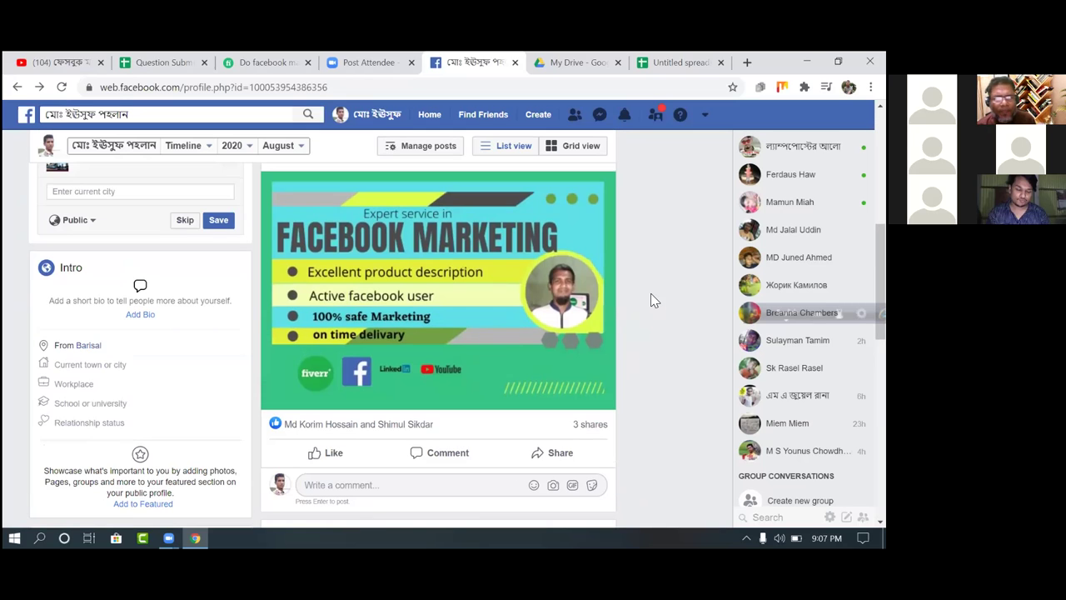
pyautogui.scroll(1, 655, 300)
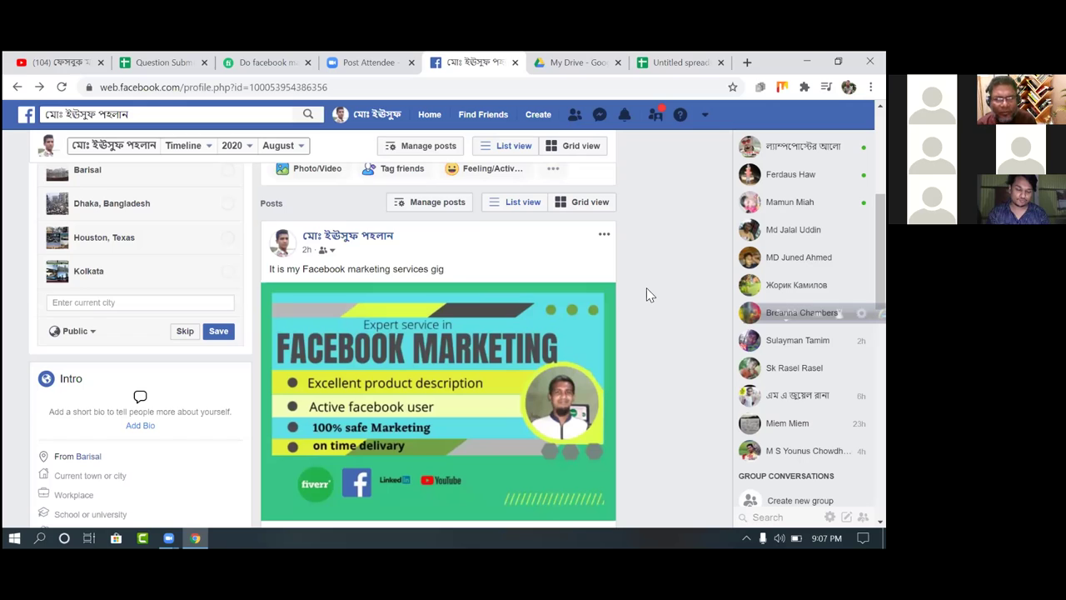
pyautogui.scroll(-1, 649, 293)
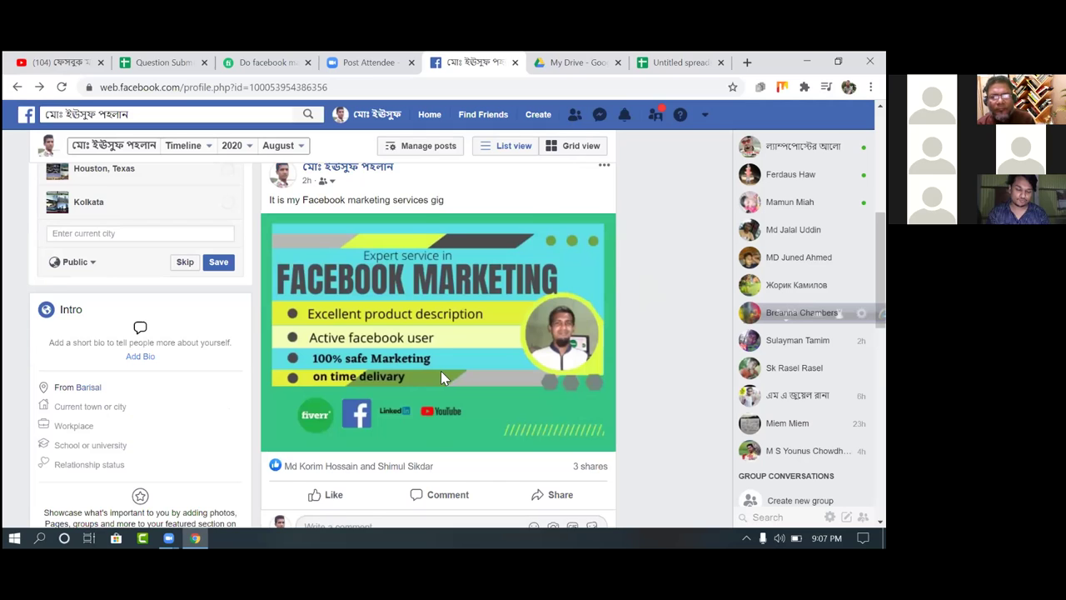
pyautogui.scroll(-2, 646, 290)
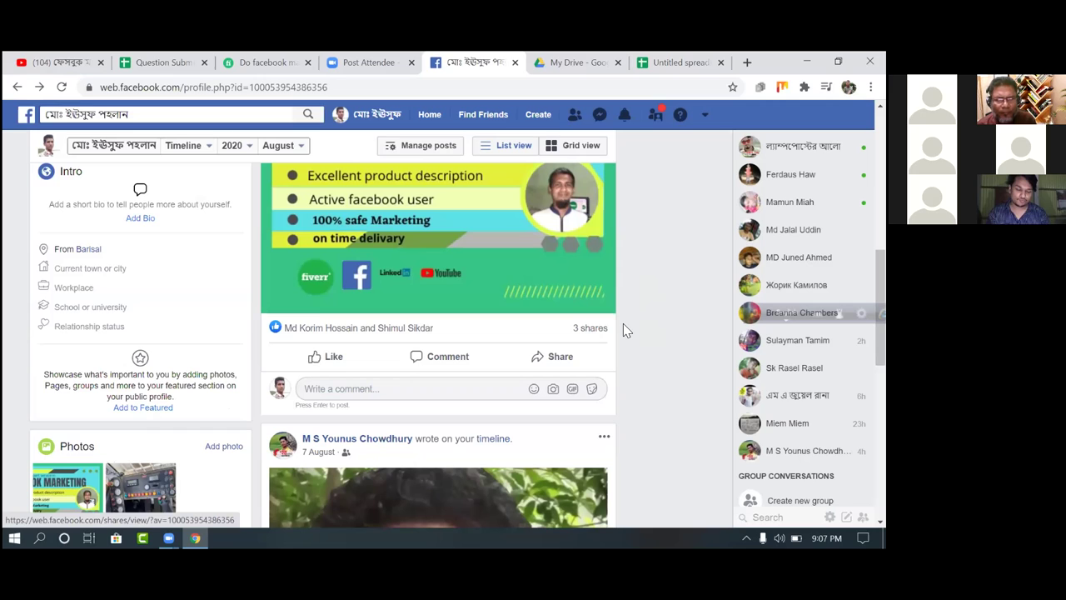
# - Try to open the gig post's sharing options, and open the list of people who shared it
pyautogui.click(558, 359)
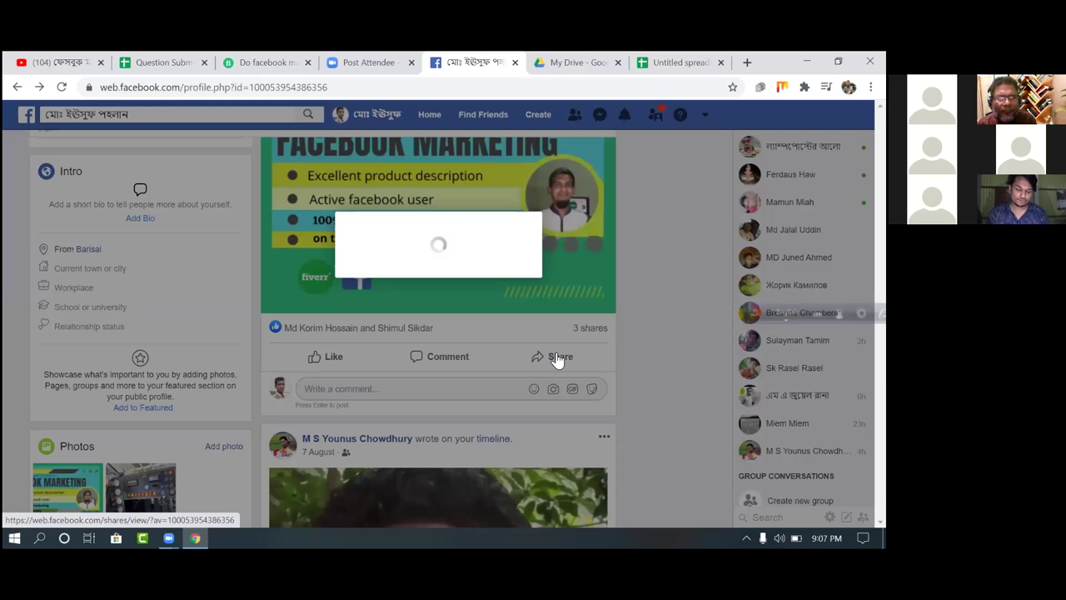
pyautogui.click(556, 357)
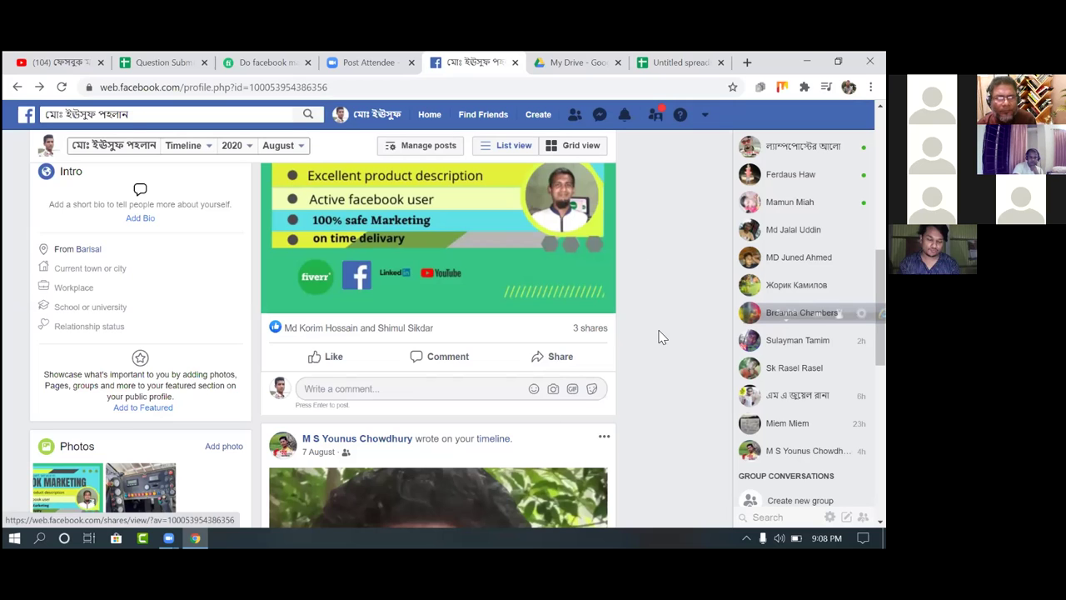
pyautogui.moveTo(589, 332)
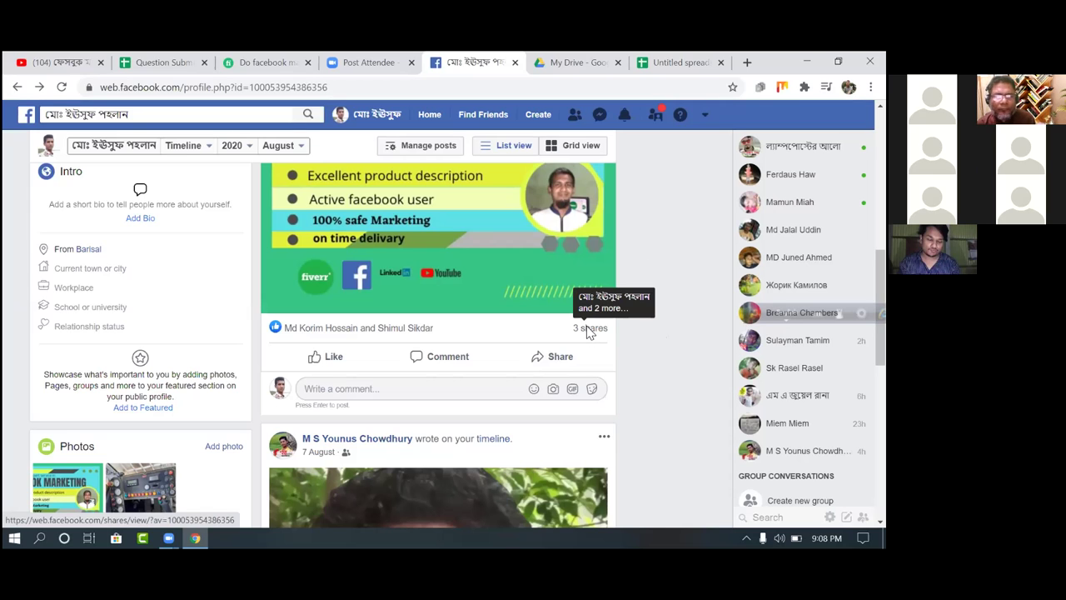
pyautogui.click(588, 330)
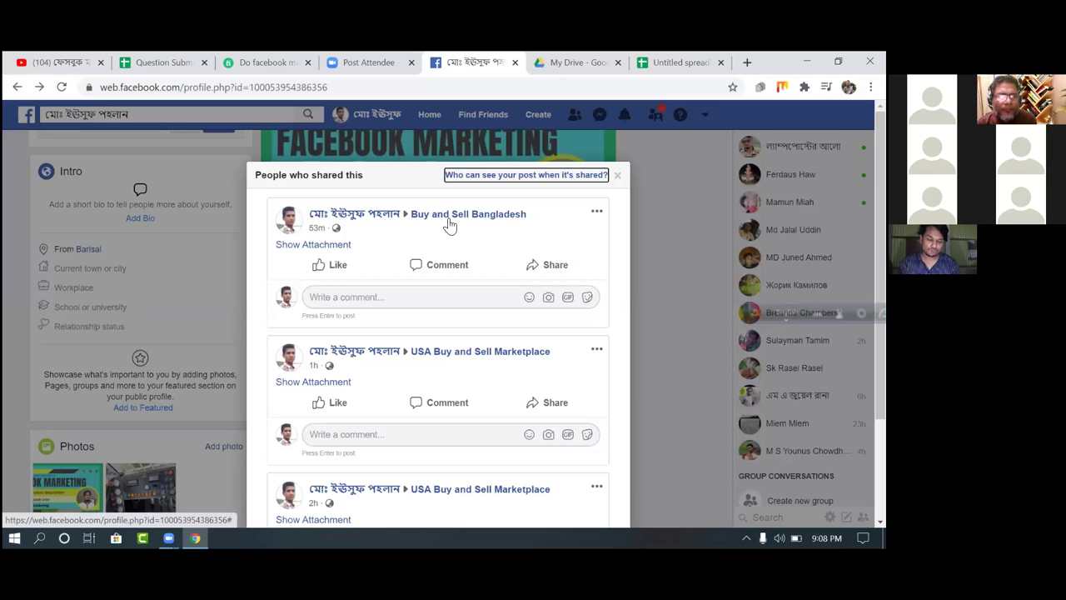
# - Open the Buy and Sell Bangladesh group from the share list and look through its discussion feed
pyautogui.moveTo(446, 218)
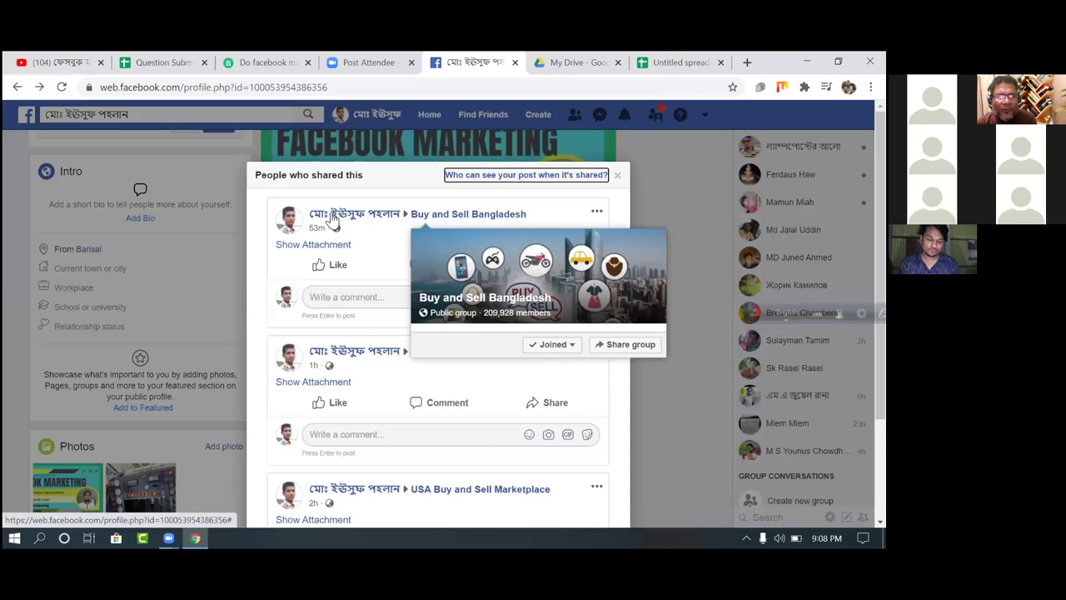
pyautogui.click(439, 216)
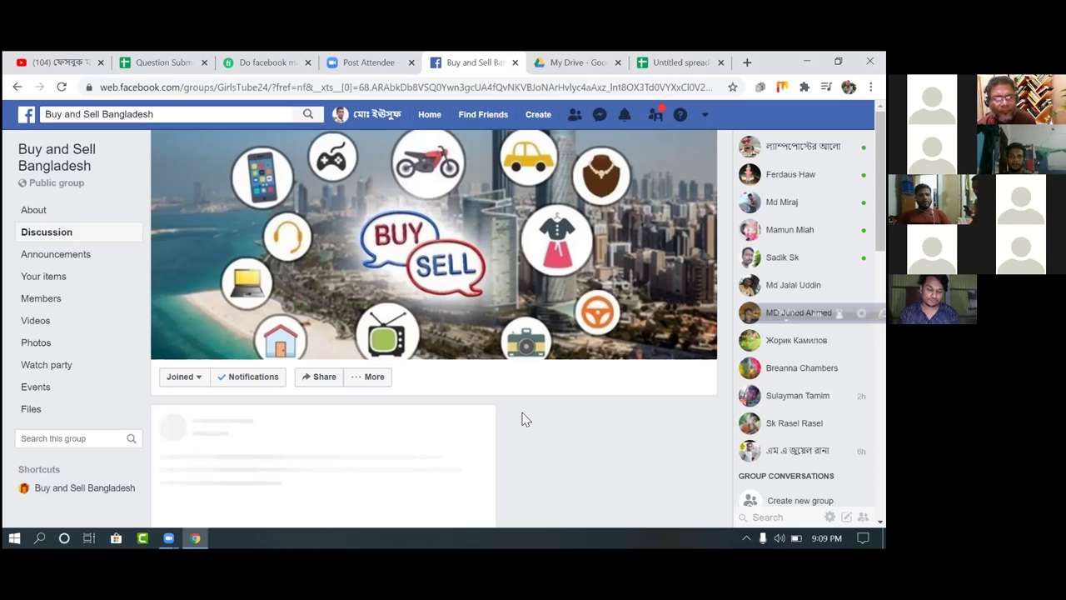
pyautogui.scroll(-3, 520, 420)
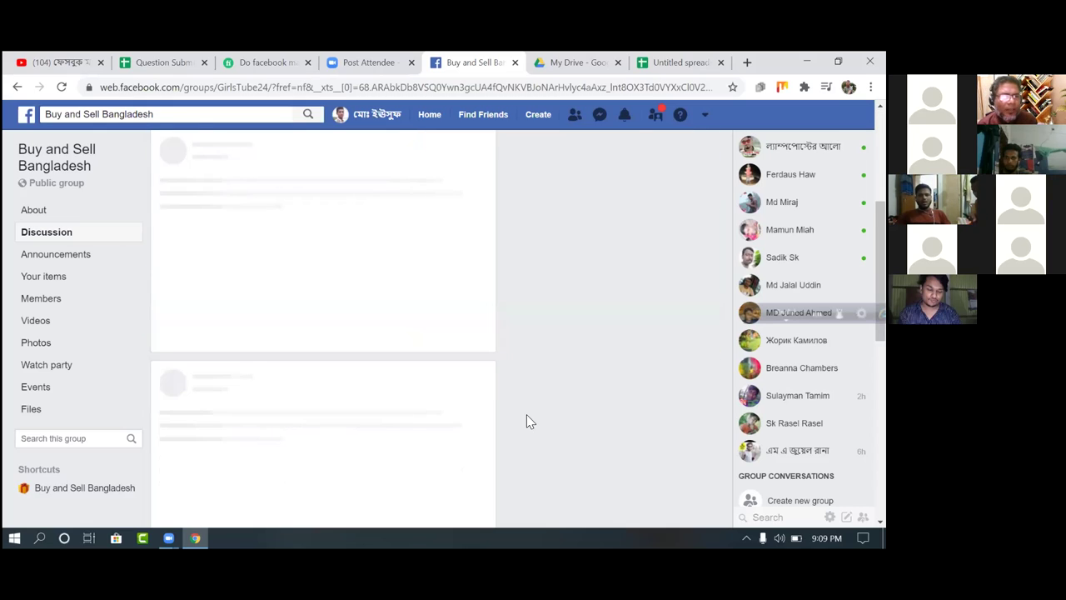
pyautogui.scroll(2, 527, 389)
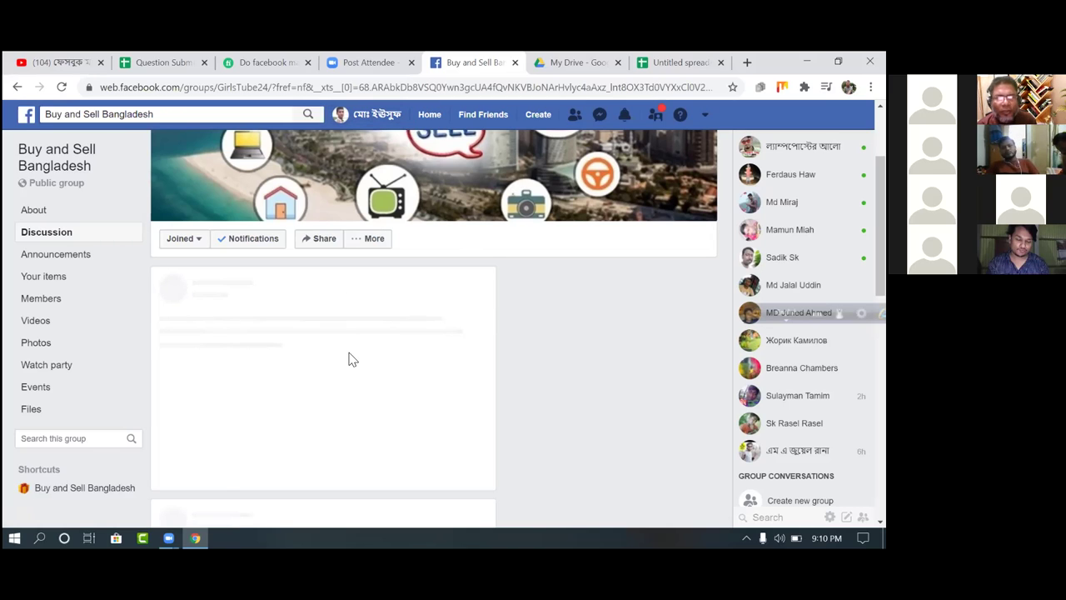
# - Return to the account owner's profile and reopen the share list of the Facebook marketing gig post
pyautogui.click(376, 117)
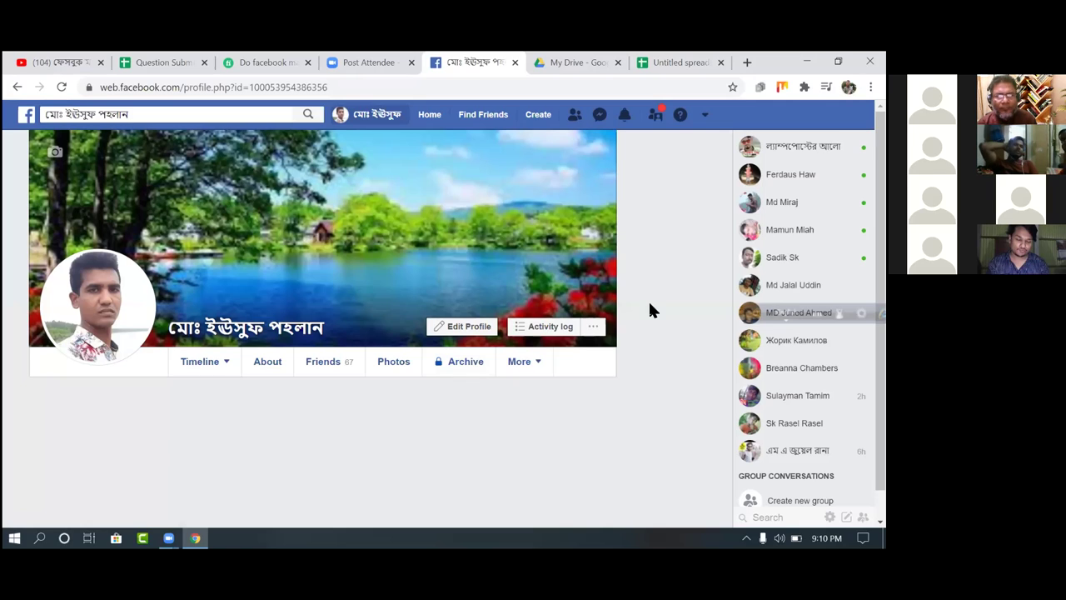
pyautogui.scroll(-1, 640, 309)
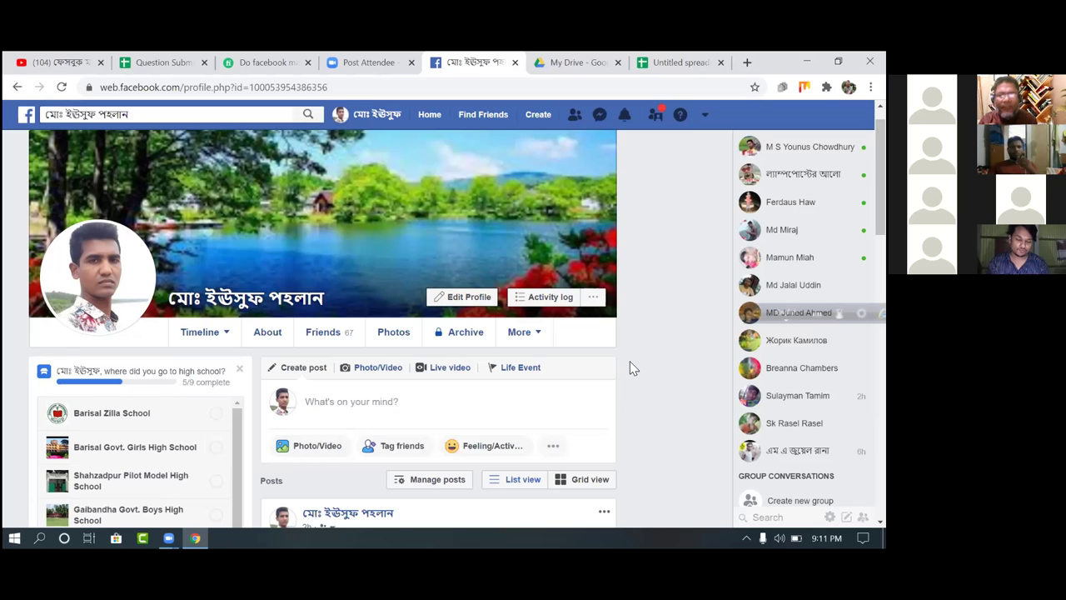
pyautogui.scroll(-5, 631, 363)
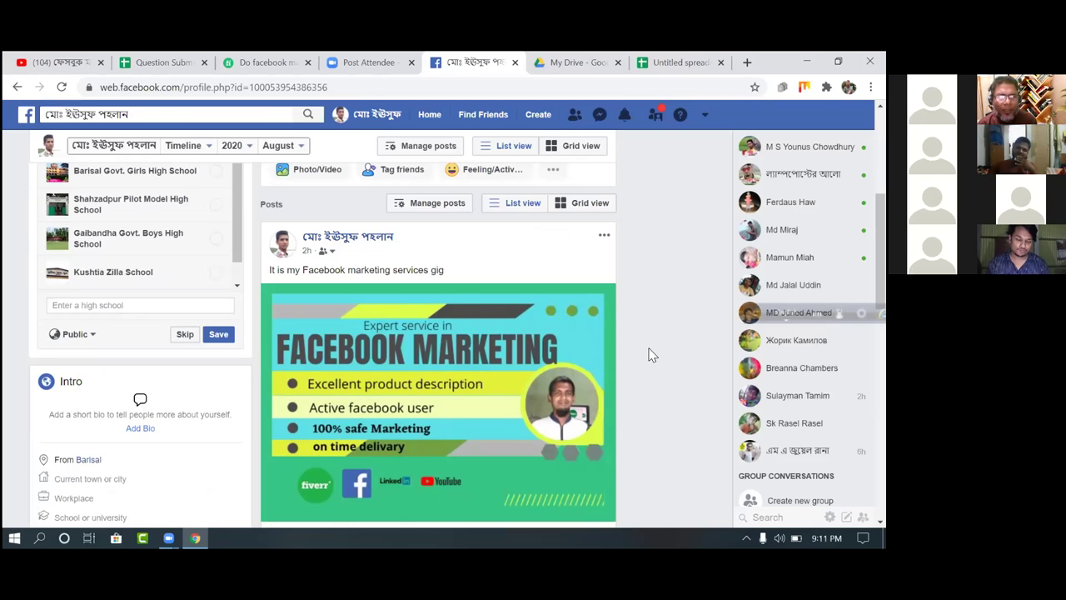
pyautogui.scroll(-2, 638, 345)
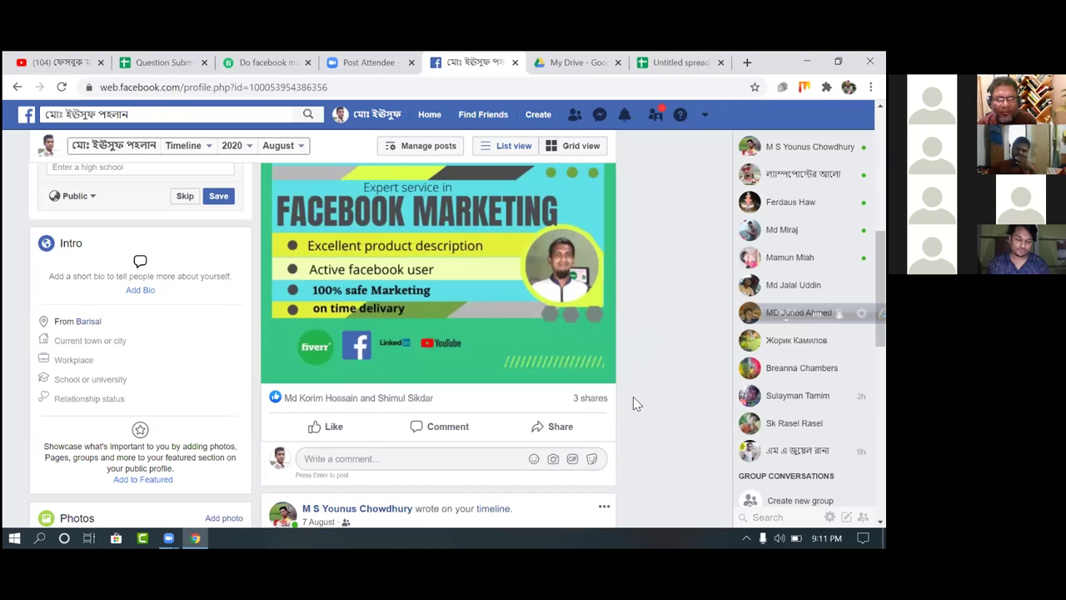
pyautogui.scroll(-2, 634, 395)
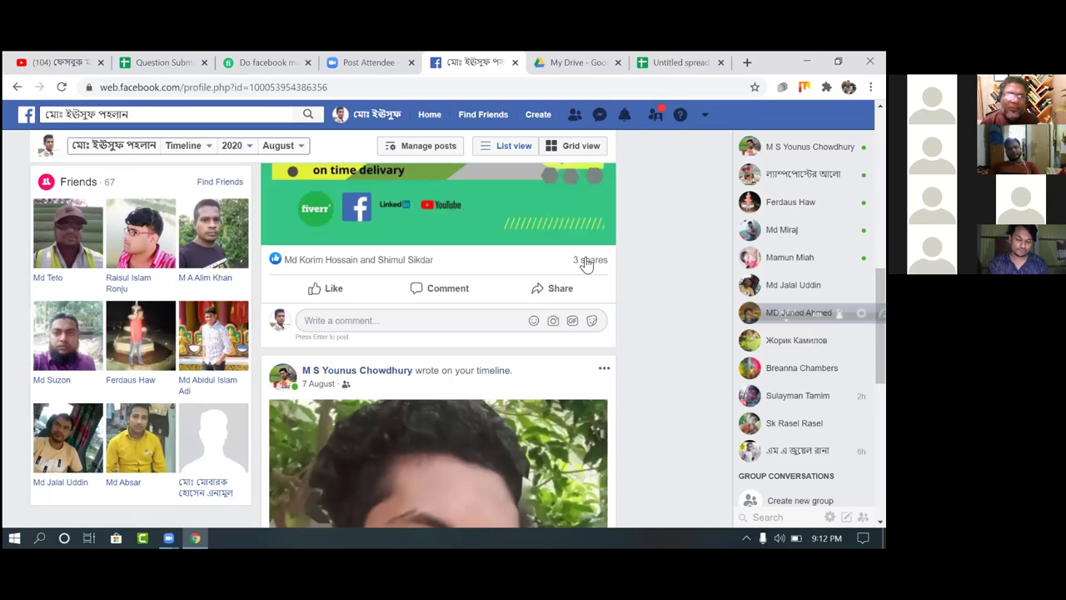
pyautogui.moveTo(585, 260)
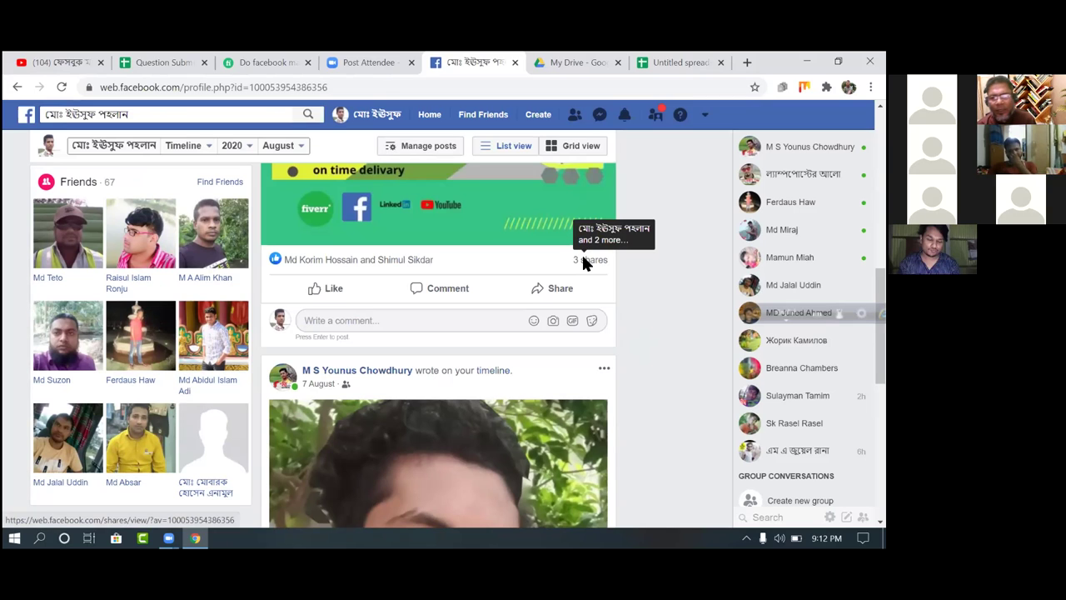
pyautogui.click(584, 261)
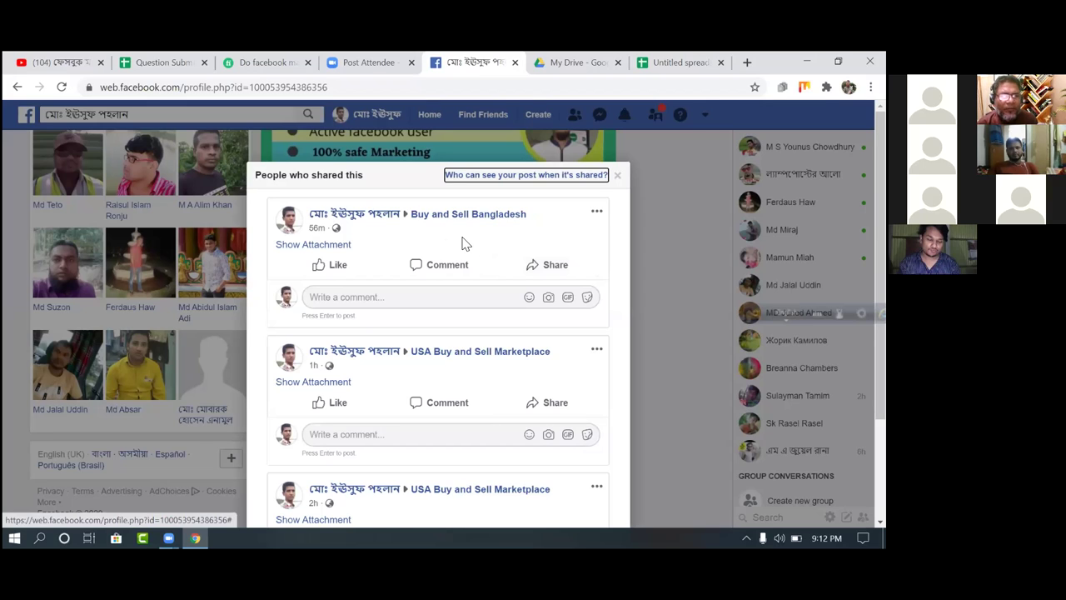
# - Open the gig post as shared in Buy and Sell Bangladesh, view it and point out its permalink address
pyautogui.click(317, 229)
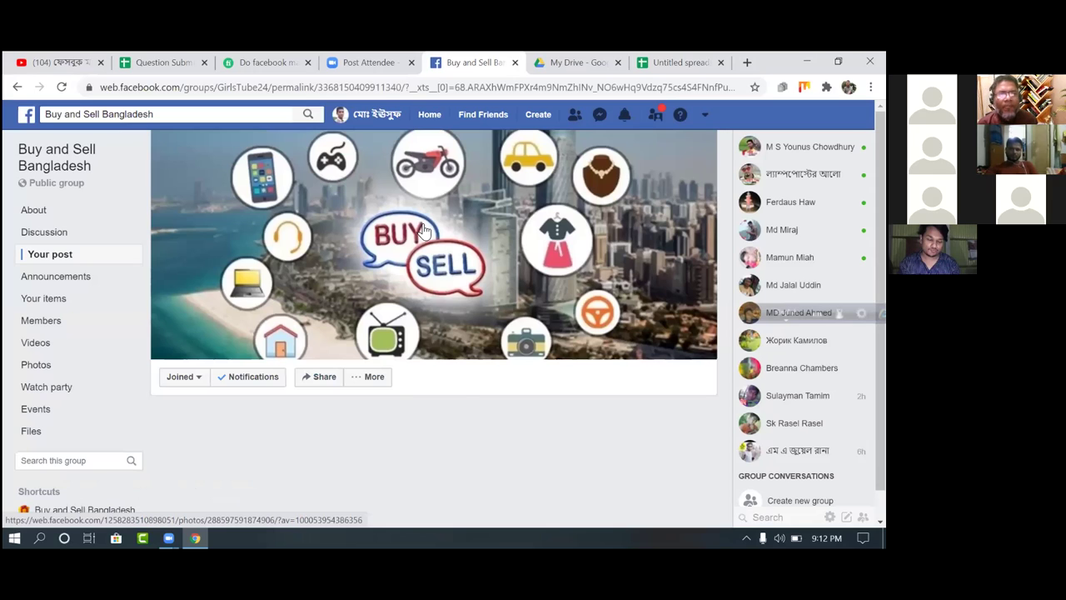
pyautogui.scroll(-5, 425, 412)
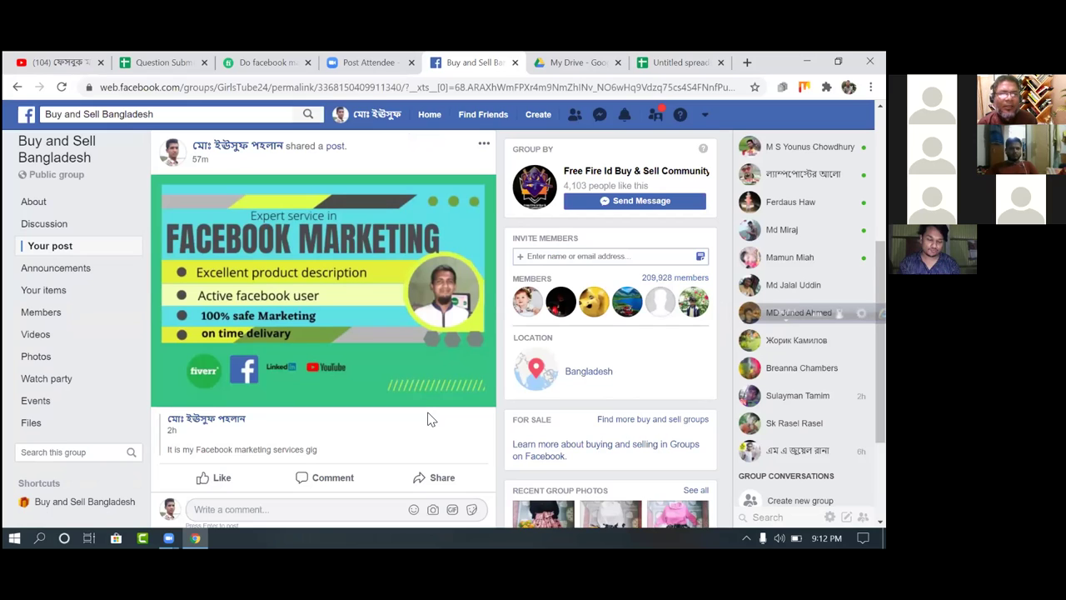
pyautogui.click(360, 88)
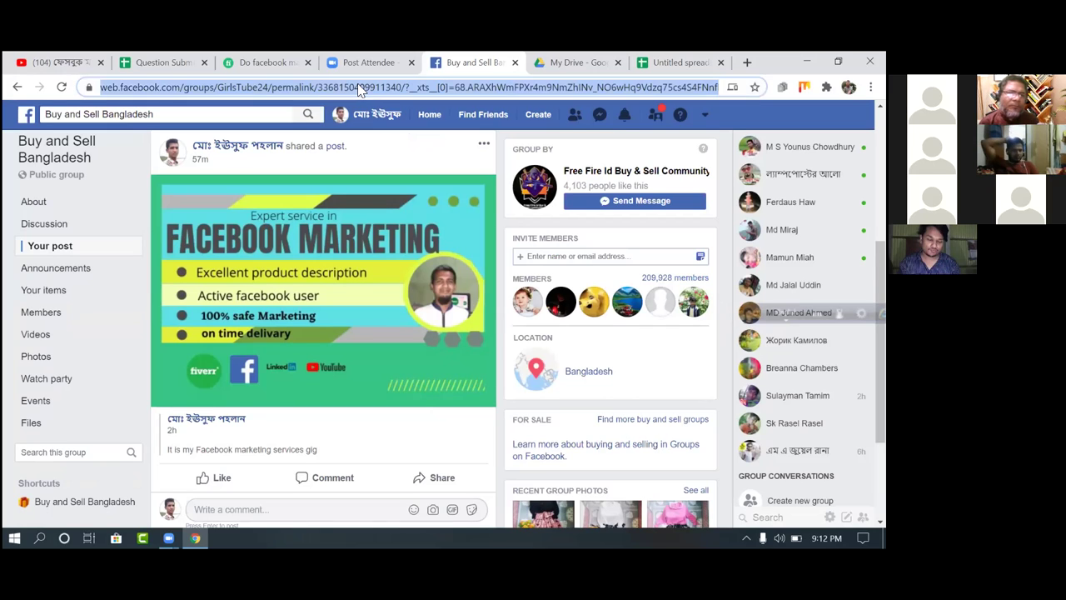
pyautogui.click(360, 88)
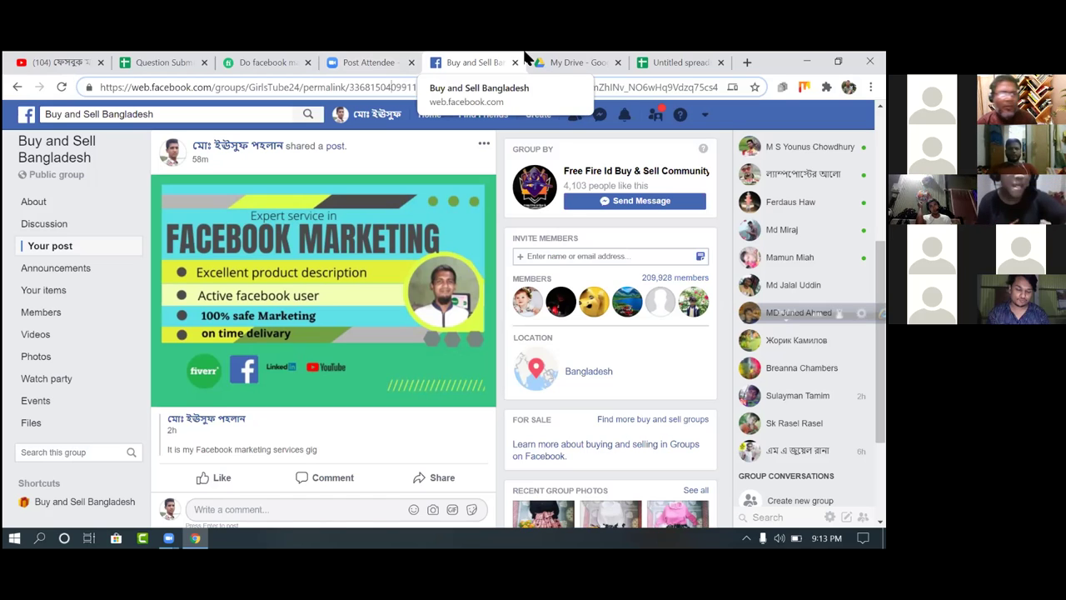
# - Switch to the YouTube Facebook marketing class, find the post shared in Buy and Sell in USA, and play from about 58:04
pyautogui.click(62, 69)
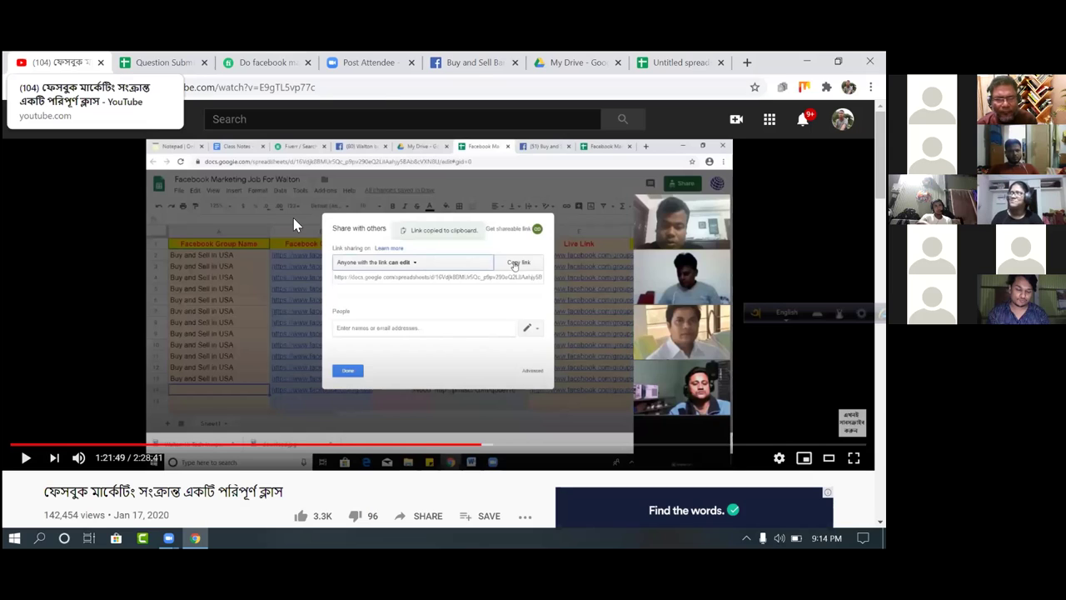
pyautogui.click(480, 448)
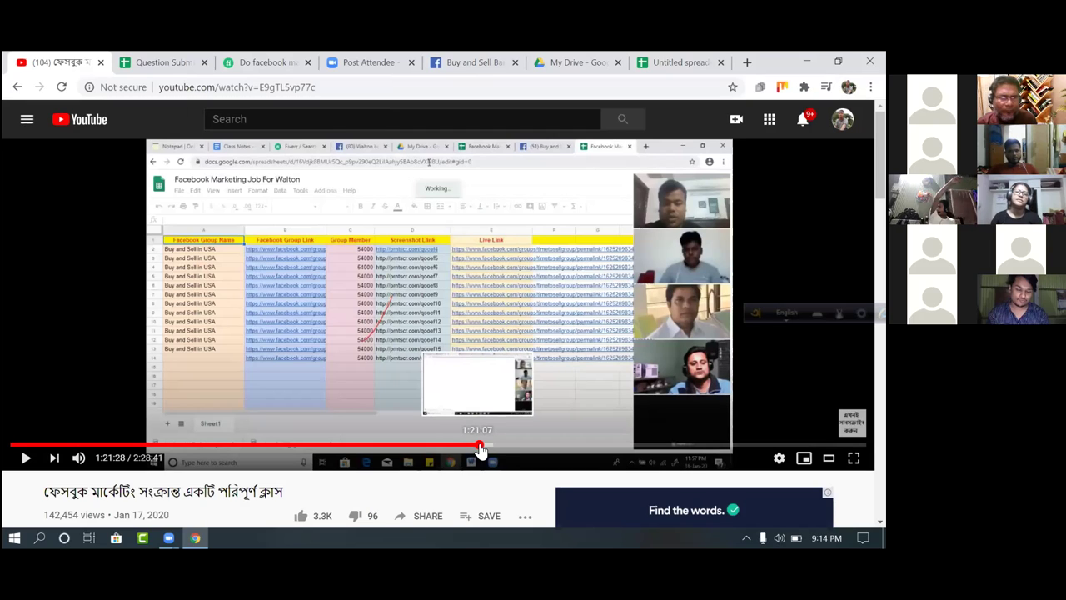
pyautogui.click(221, 446)
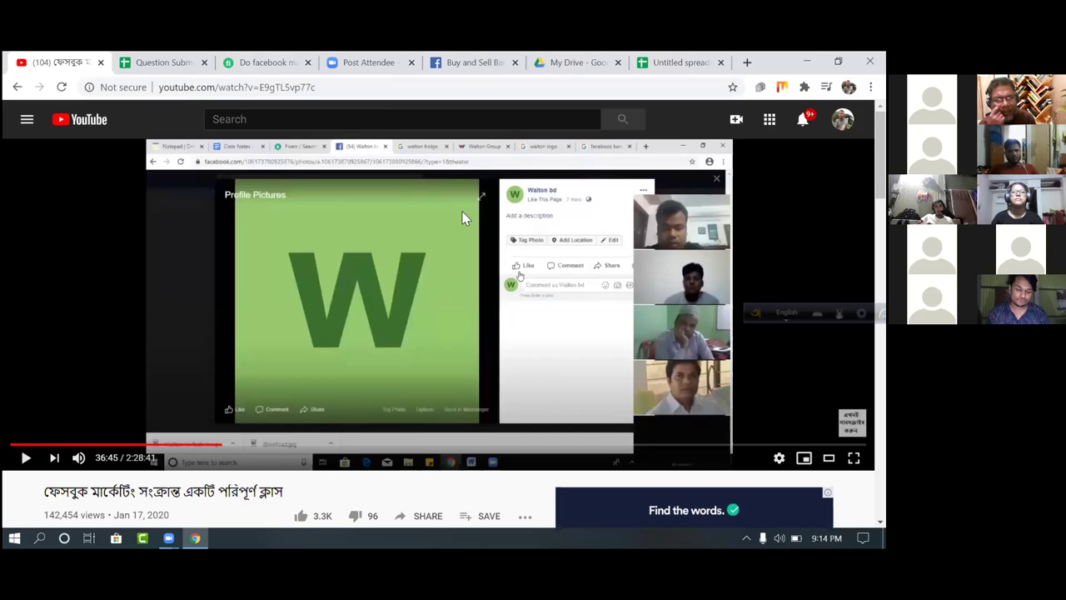
pyautogui.click(358, 447)
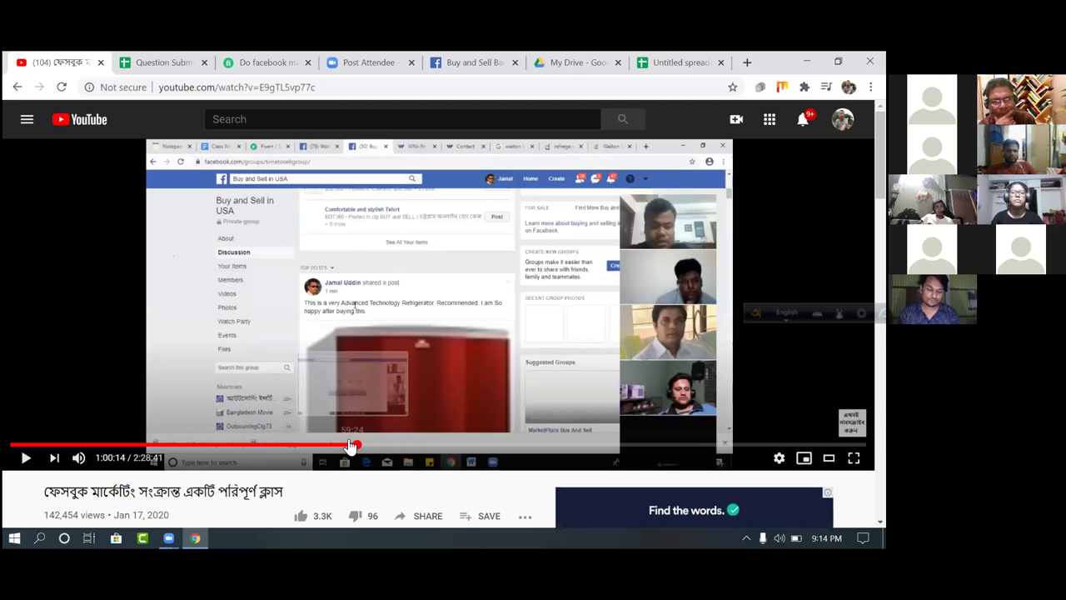
pyautogui.click(348, 446)
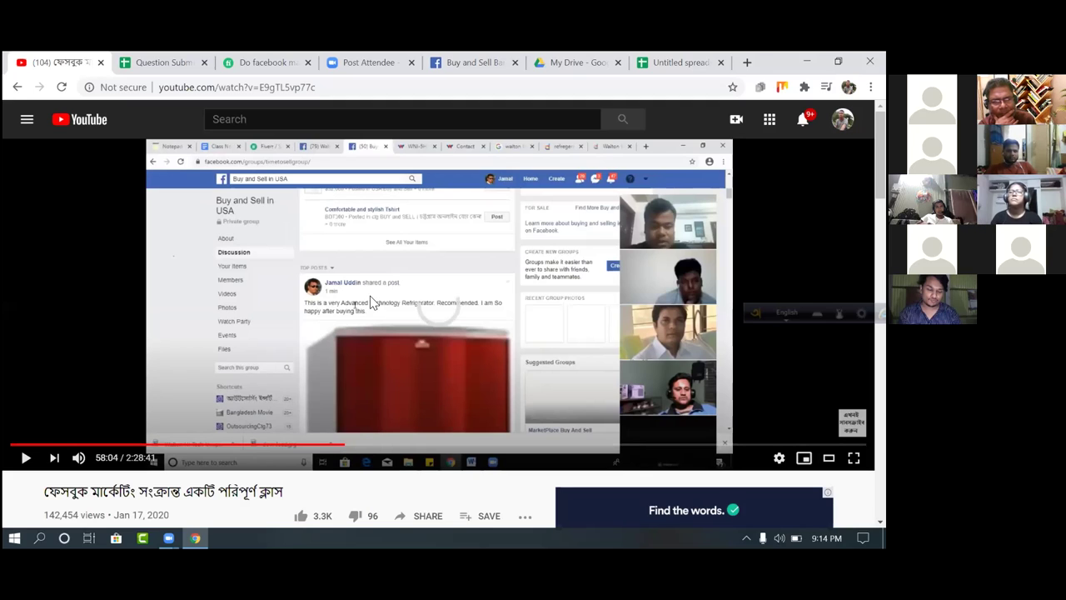
pyautogui.click(348, 296)
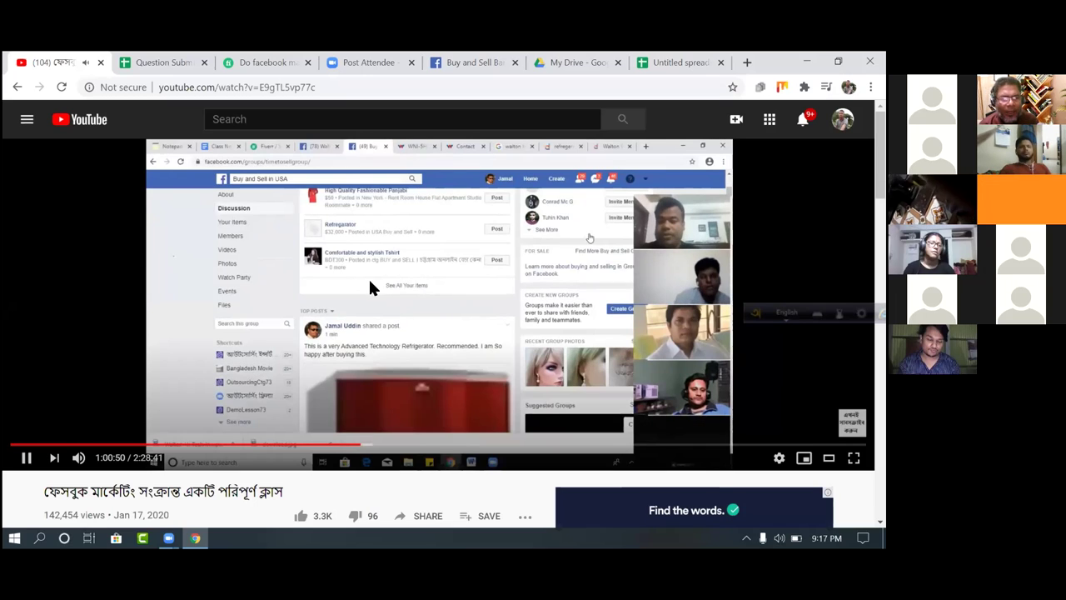
# - Stop the class video, return to the student's gig image and examine the tags in the properties of 002 (1).jpg
pyautogui.click(371, 285)
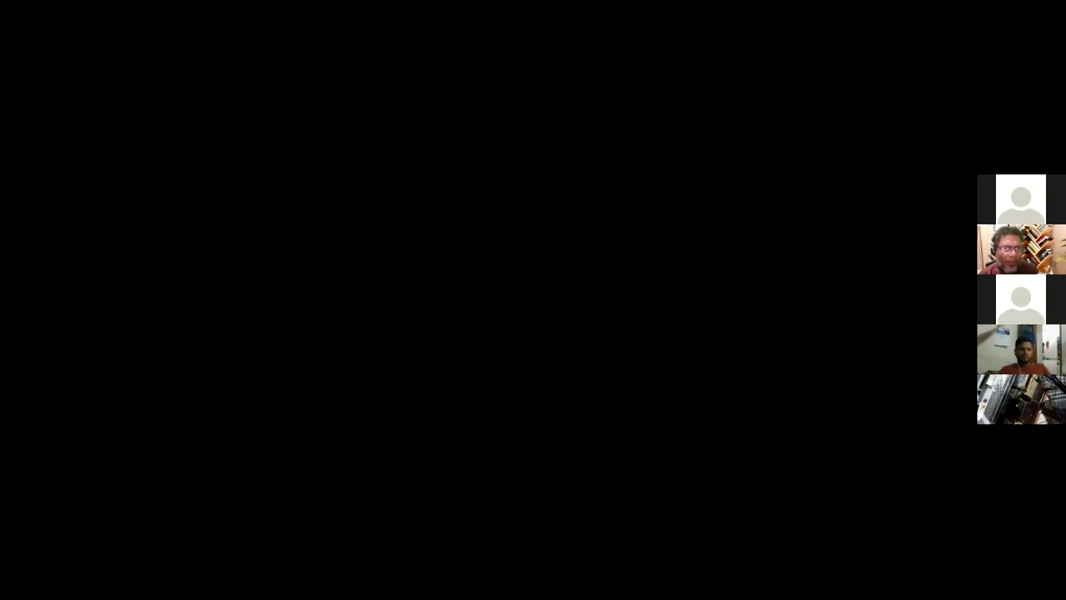
pyautogui.scroll(10, 620, 247)
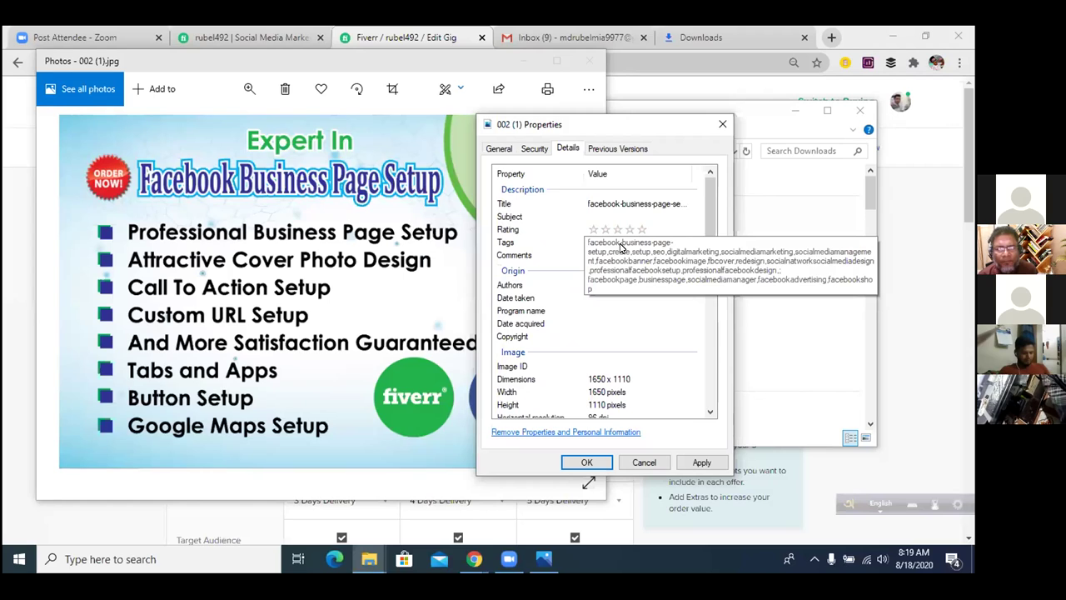
pyautogui.click(621, 244)
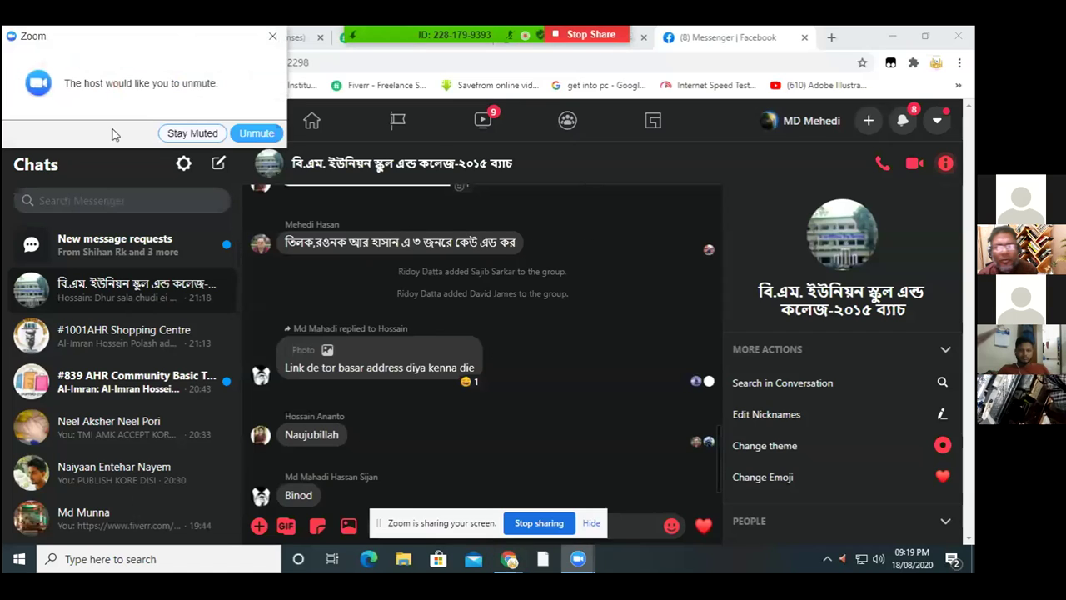
# - Unmute in the Zoom meeting and switch to the Fiverr seller profile to look over its draft gigs
pyautogui.click(252, 133)
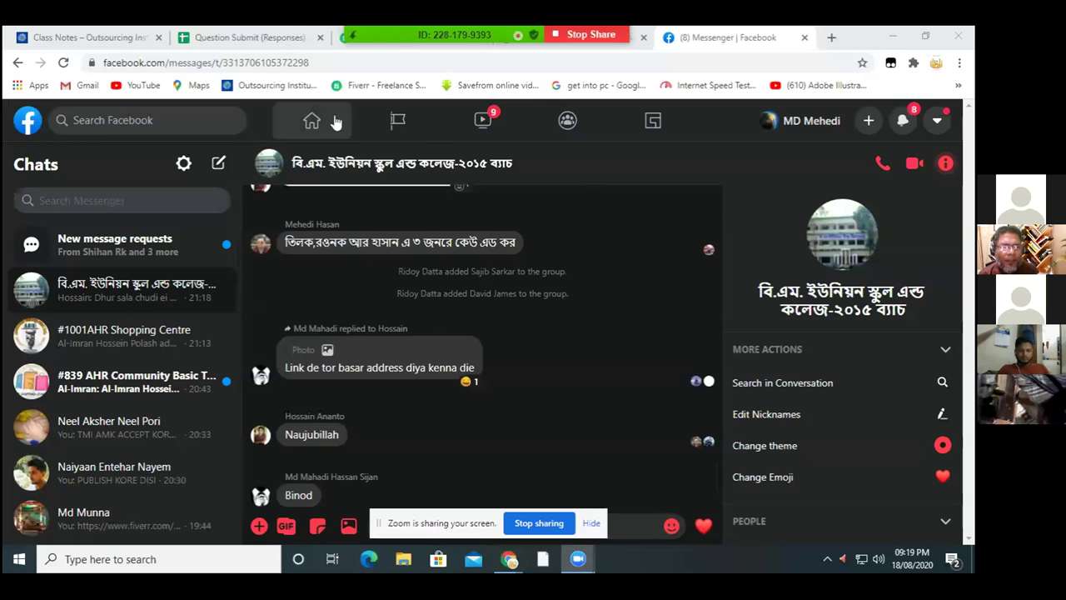
pyautogui.click(614, 50)
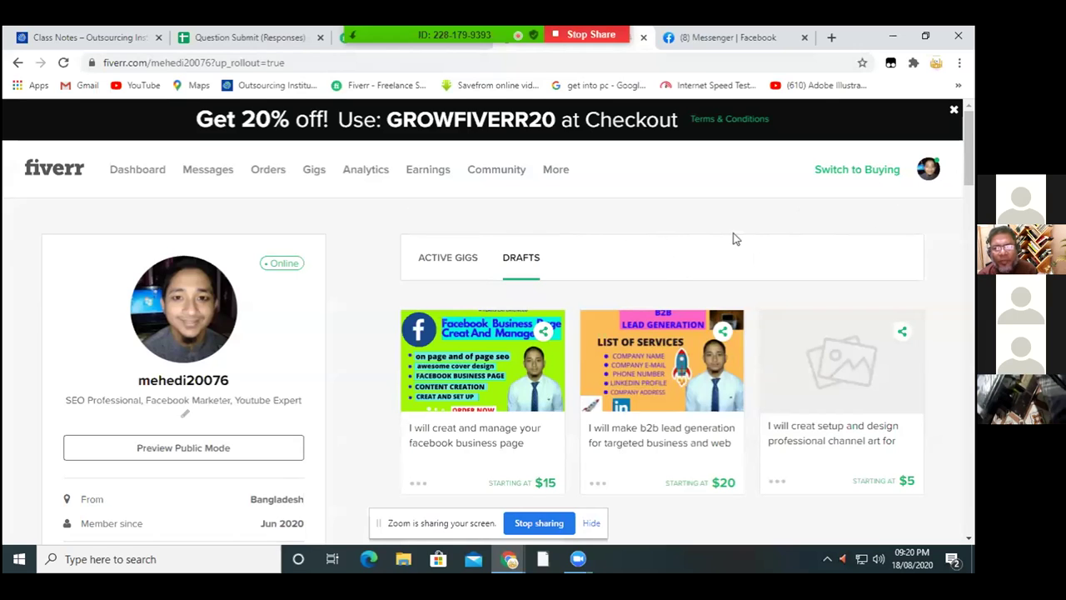
pyautogui.scroll(-5, 725, 242)
pyautogui.scroll(6, 720, 246)
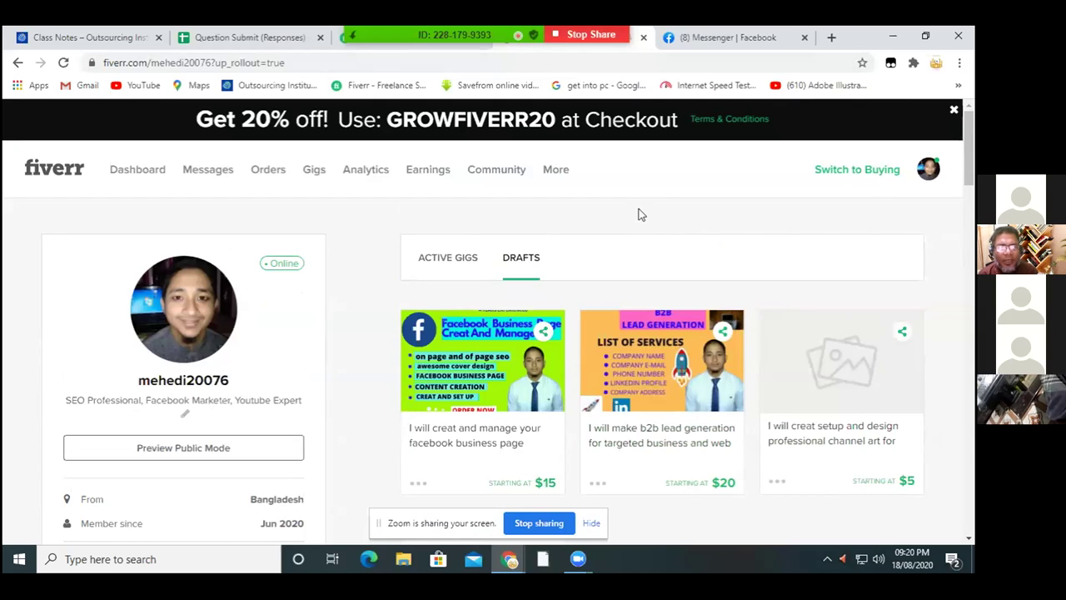
# - Go to Google Drive in a new browser tab and open the USA BUY SELL FACEBOOK GRUP spreadsheet
pyautogui.click(830, 38)
pyautogui.click(623, 65)
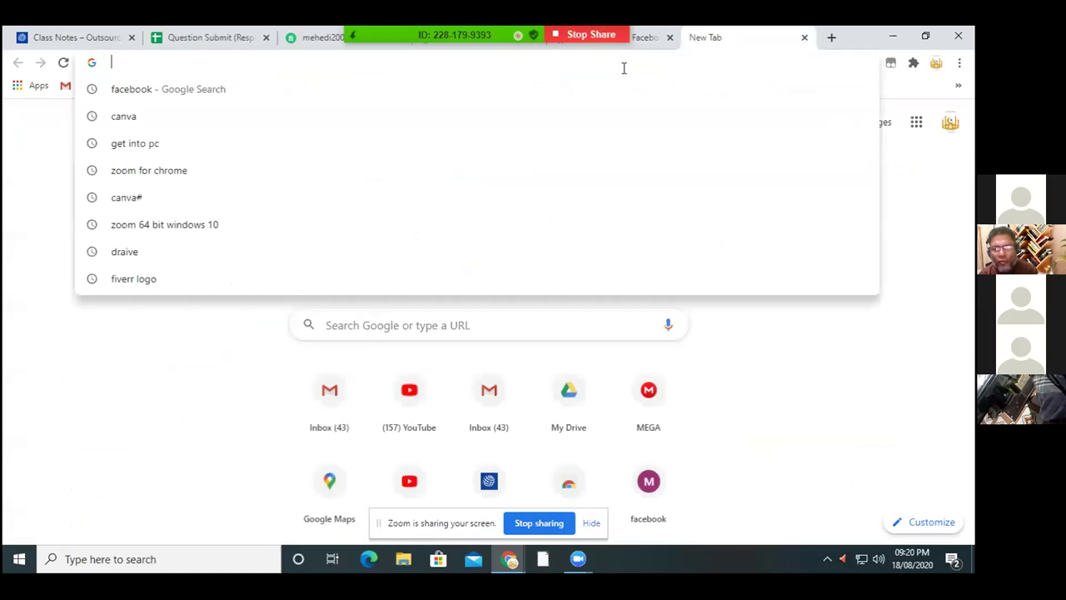
pyautogui.write('DR')
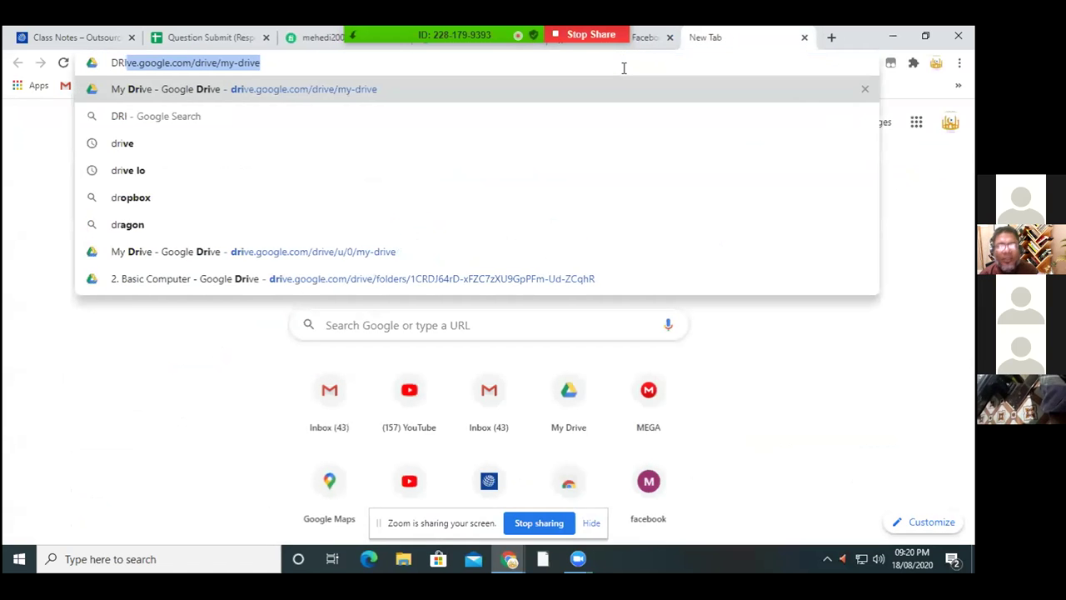
pyautogui.write('IVE')
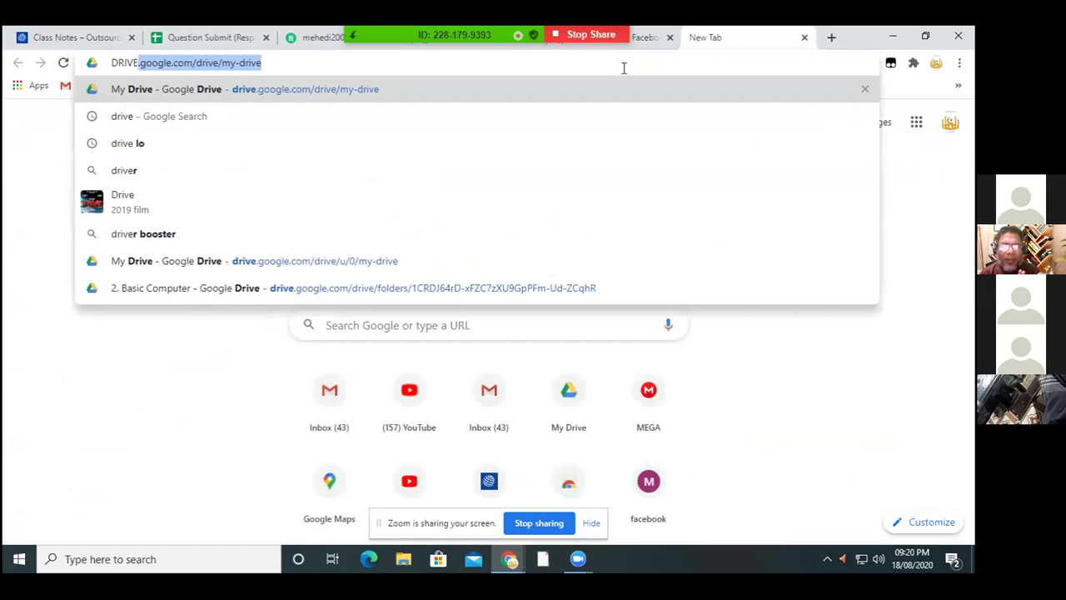
pyautogui.press('Return')
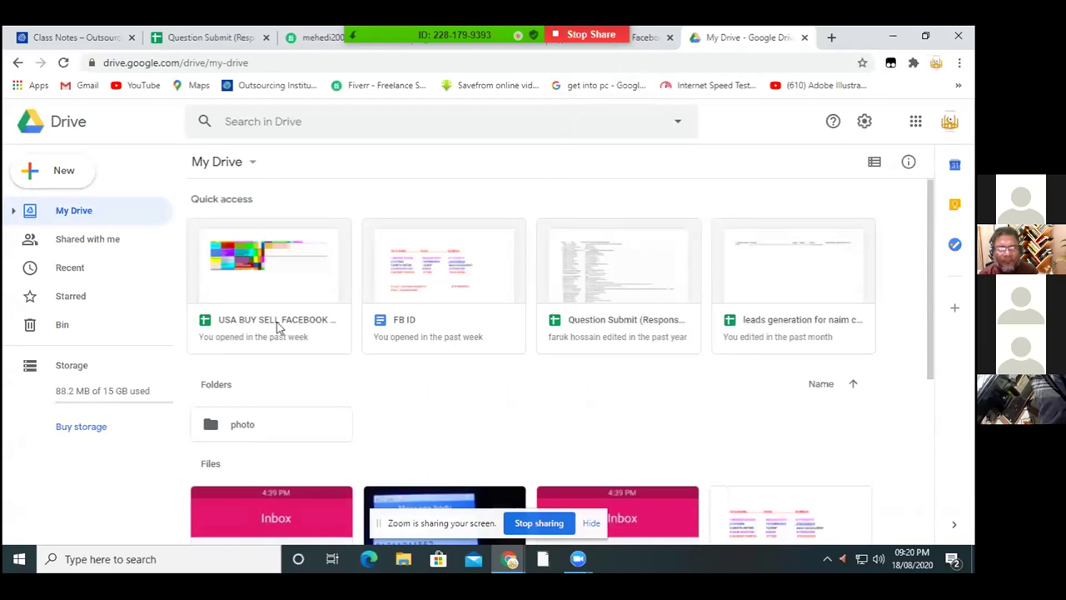
pyautogui.doubleClick(268, 327)
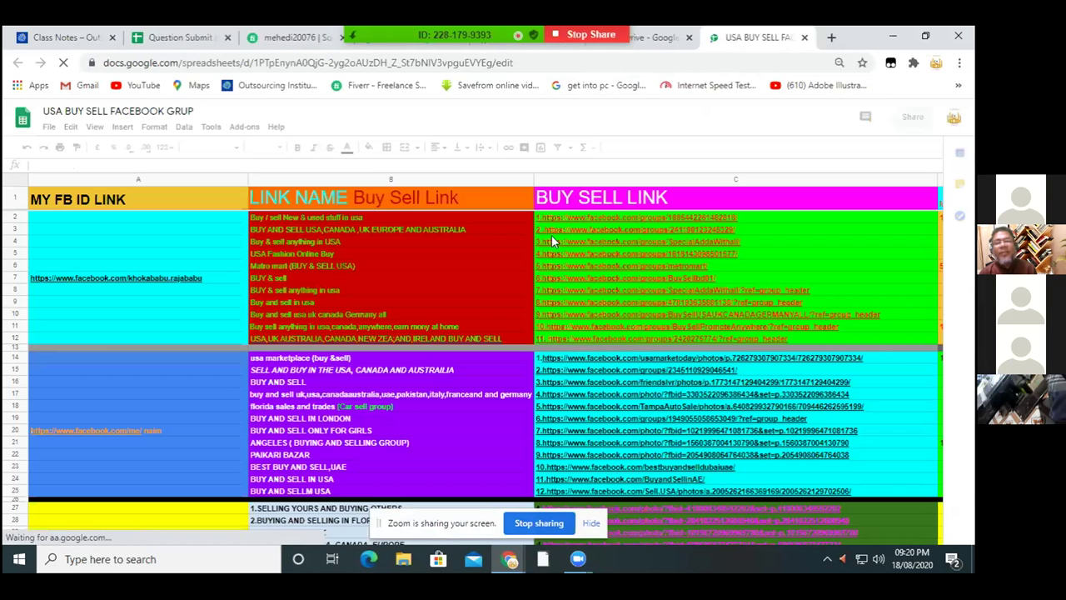
# - Look through the profile links, group names and buy-sell group links listed on Sheet1
pyautogui.scroll(-1, 515, 280)
pyautogui.scroll(1, 513, 283)
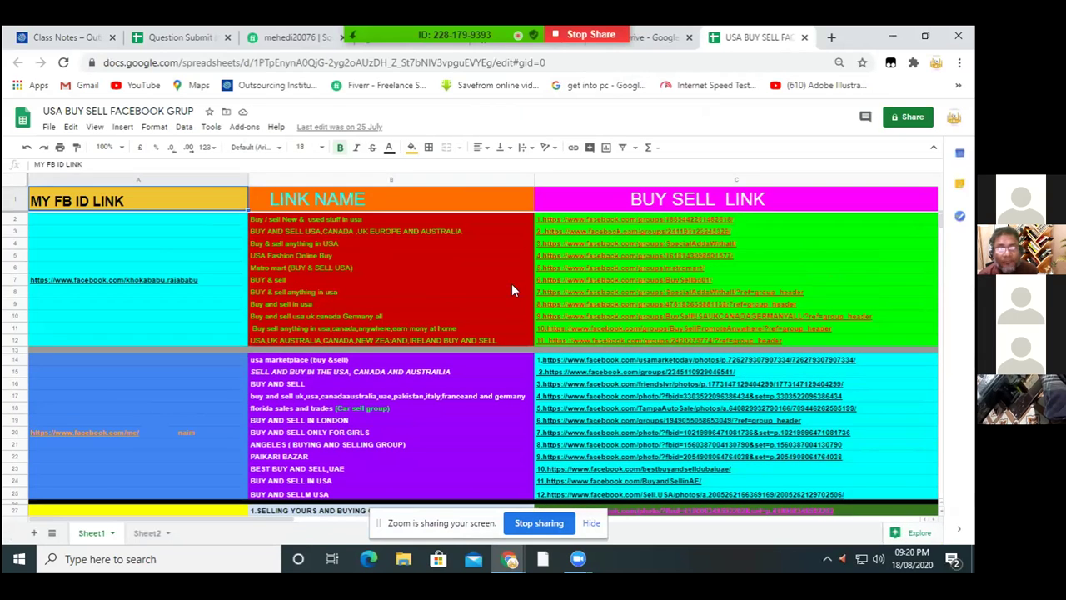
pyautogui.scroll(-6, 511, 289)
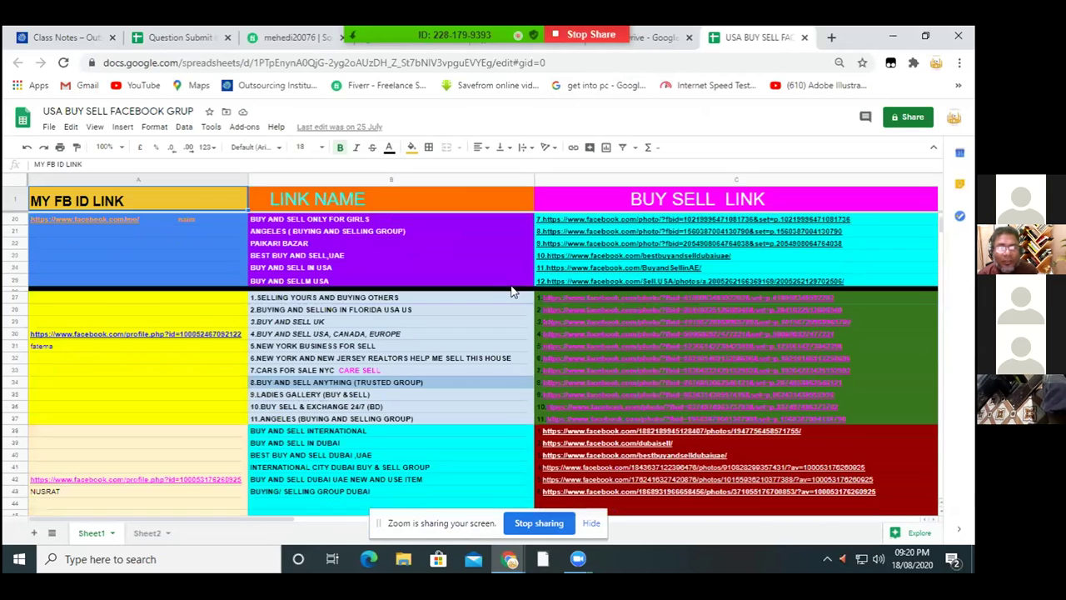
pyautogui.scroll(6, 511, 290)
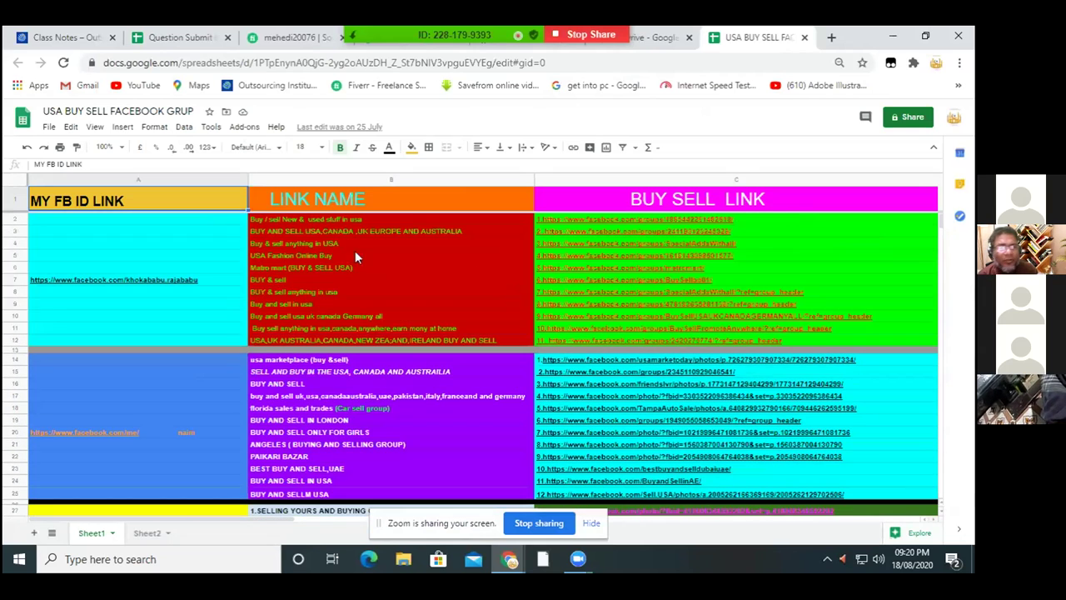
pyautogui.click(203, 238)
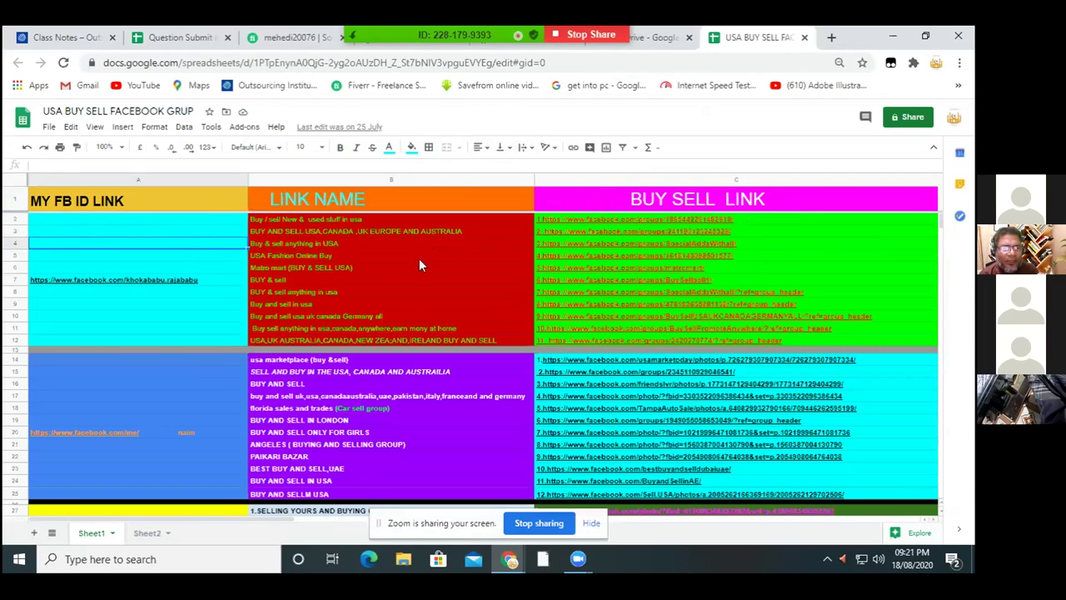
pyautogui.moveTo(710, 223)
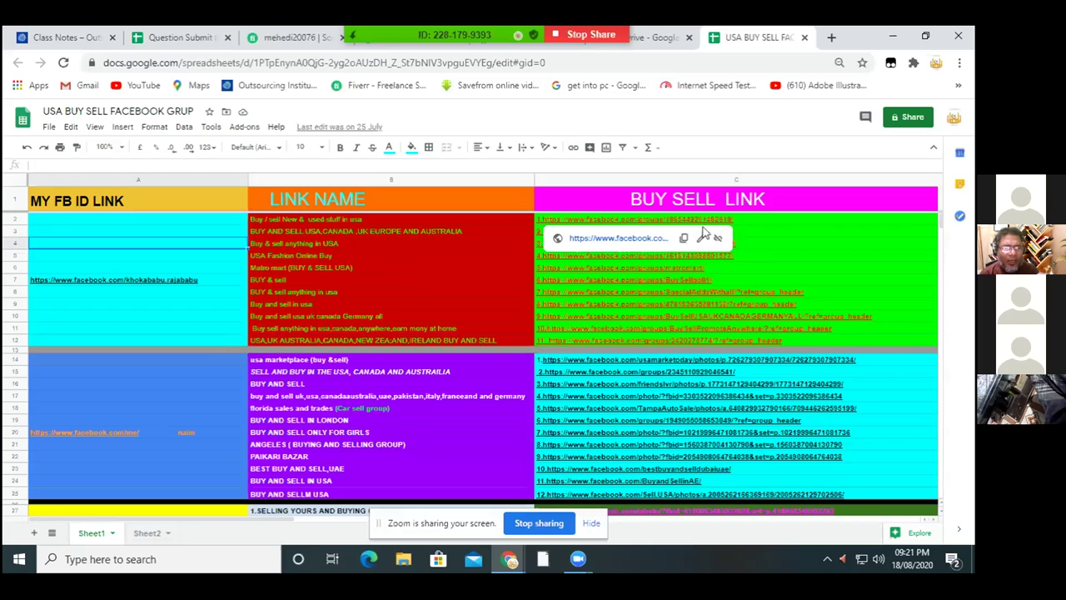
# - Fill the BUY SELL LINK header with light cyan and the links below it in C2:C12 with light blue
pyautogui.click(781, 208)
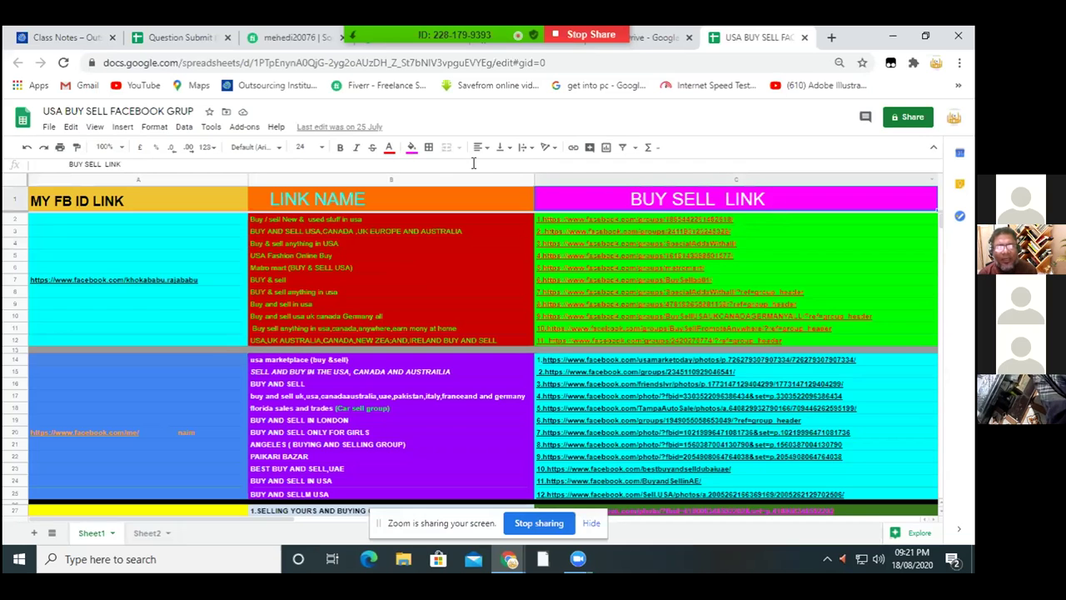
pyautogui.click(412, 148)
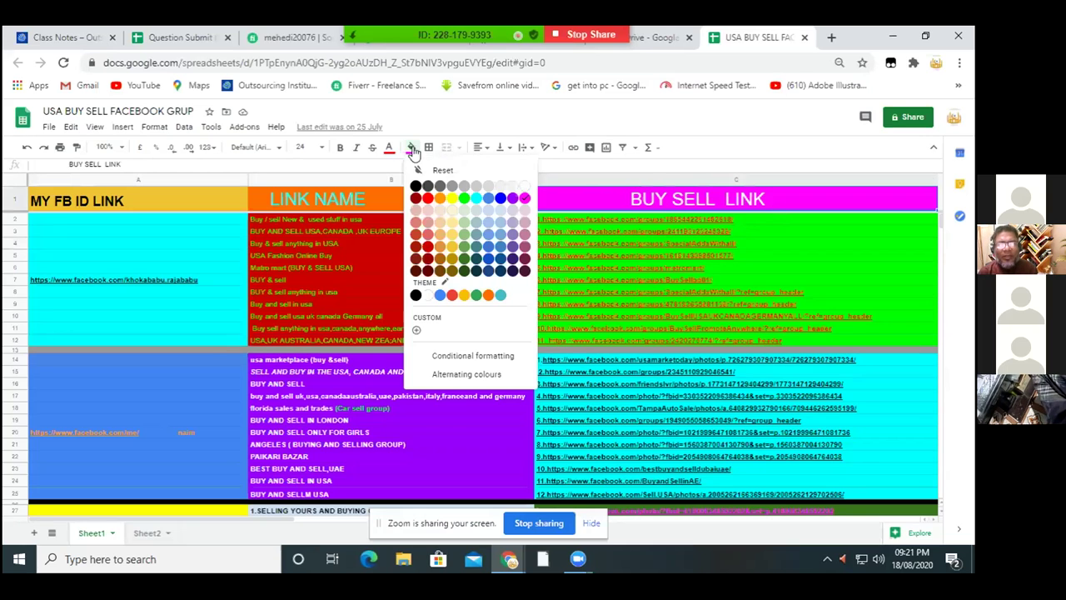
pyautogui.click(478, 221)
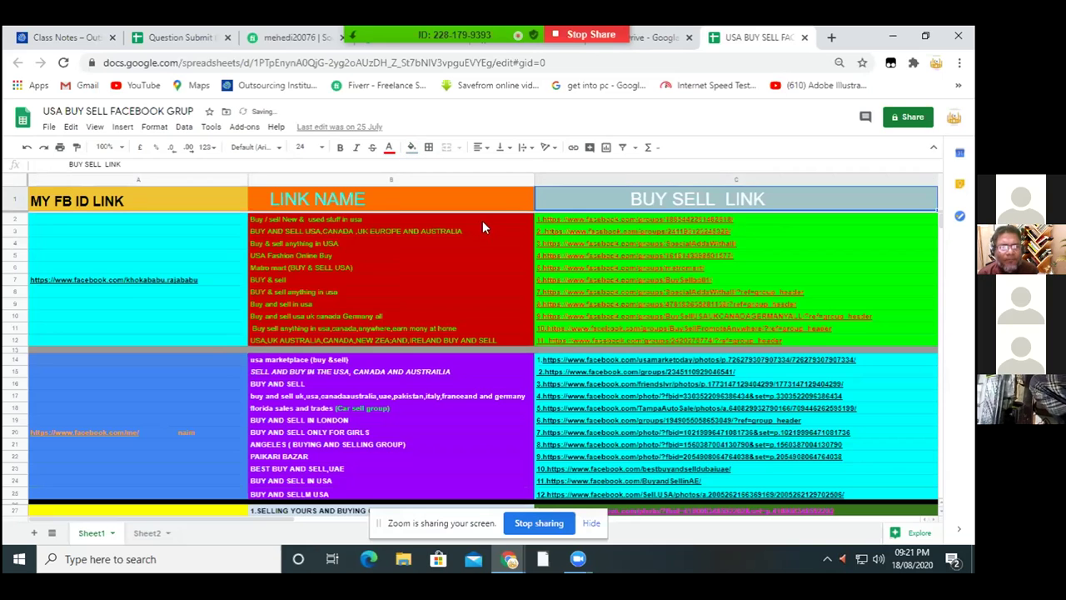
pyautogui.click(828, 231)
pyautogui.moveTo(832, 220); pyautogui.dragTo(865, 345)
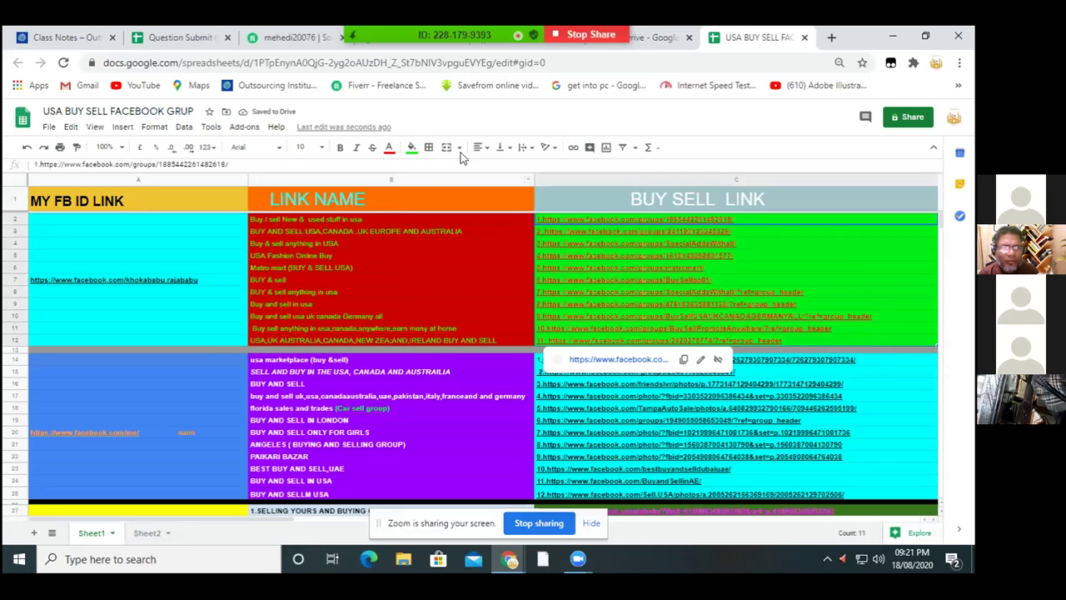
pyautogui.click(411, 147)
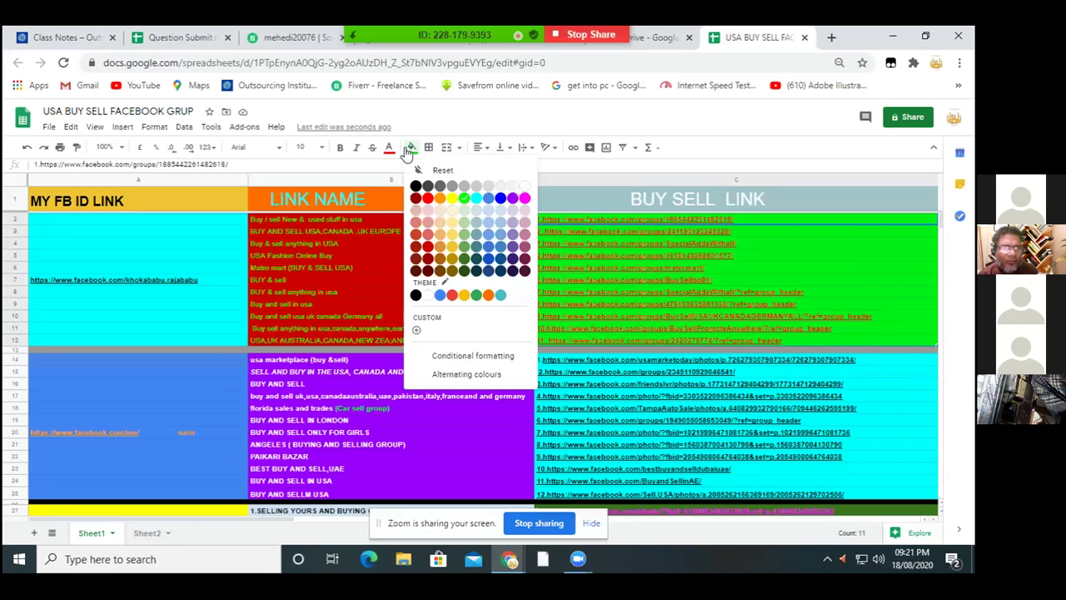
pyautogui.click(500, 242)
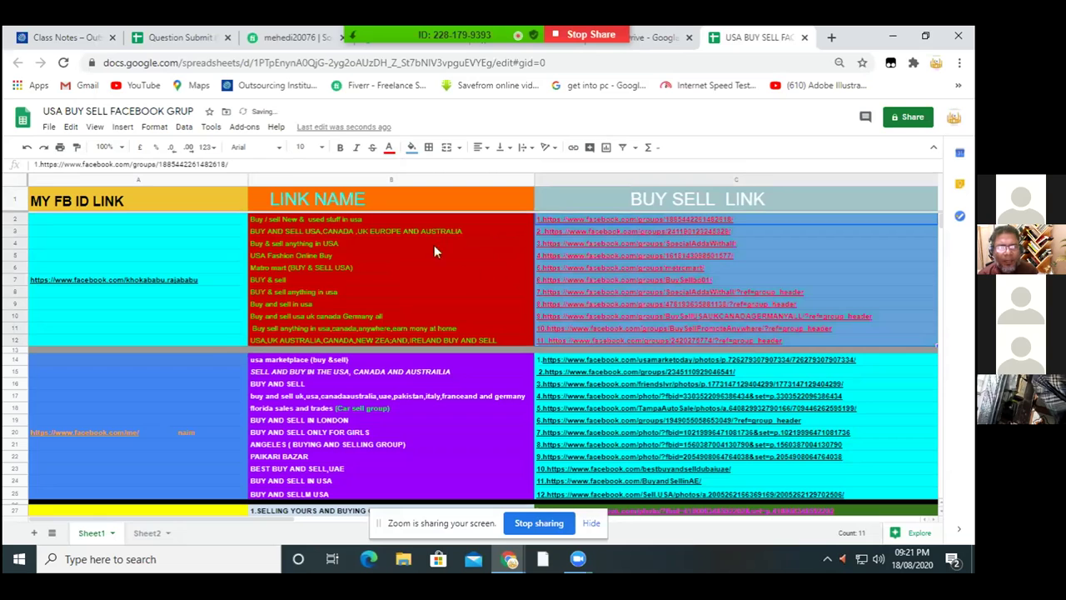
# - Fill the group names in B2:B12 with a light red berry shade after trying pale blue and pale pink
pyautogui.moveTo(470, 219); pyautogui.dragTo(483, 341)
pyautogui.click(412, 147)
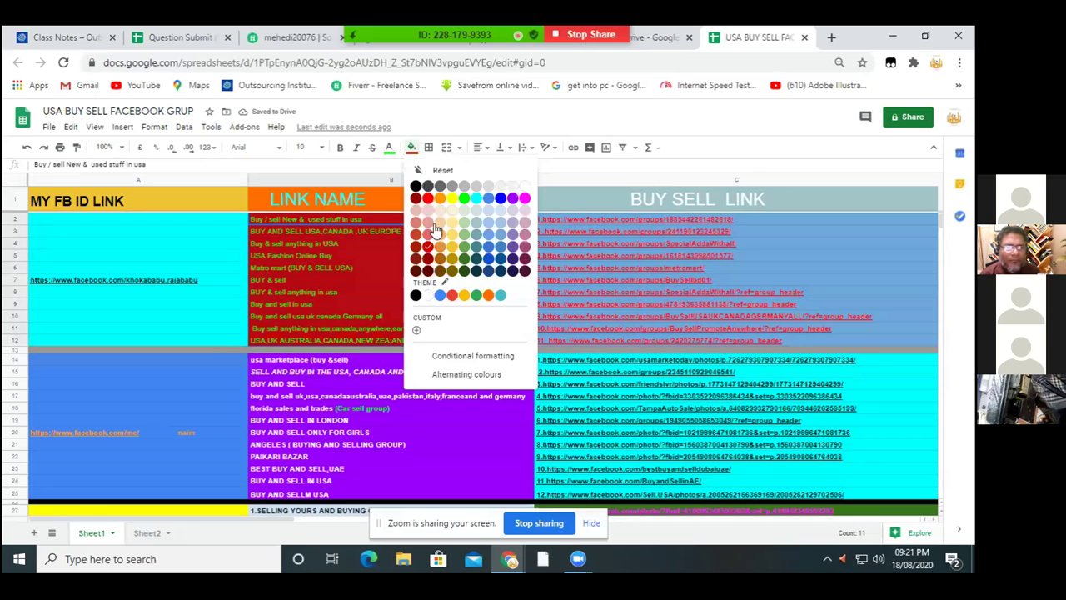
pyautogui.click(499, 209)
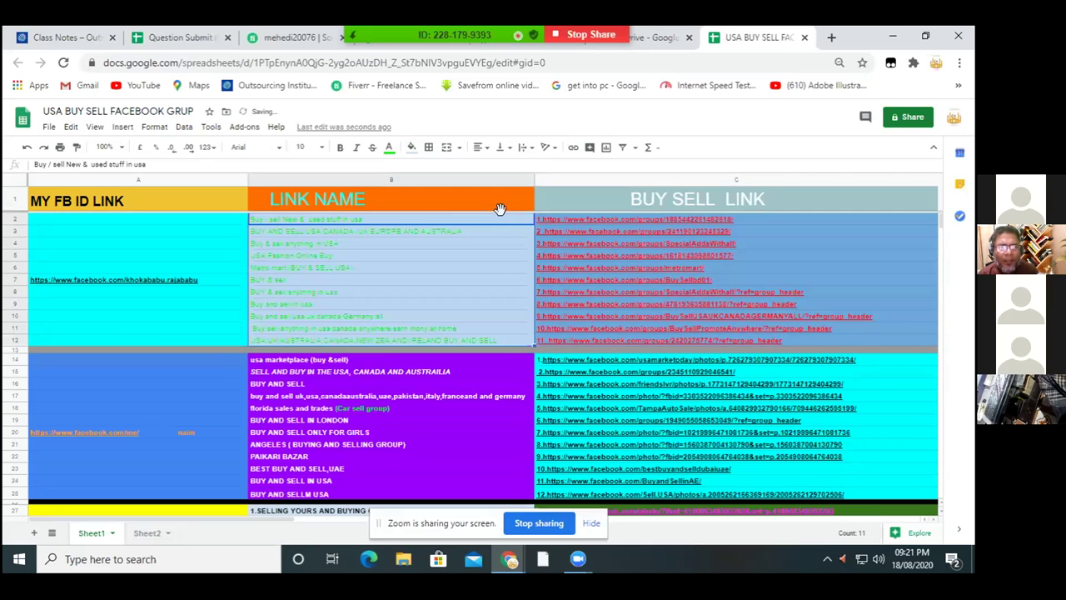
pyautogui.click(410, 155)
pyautogui.click(429, 209)
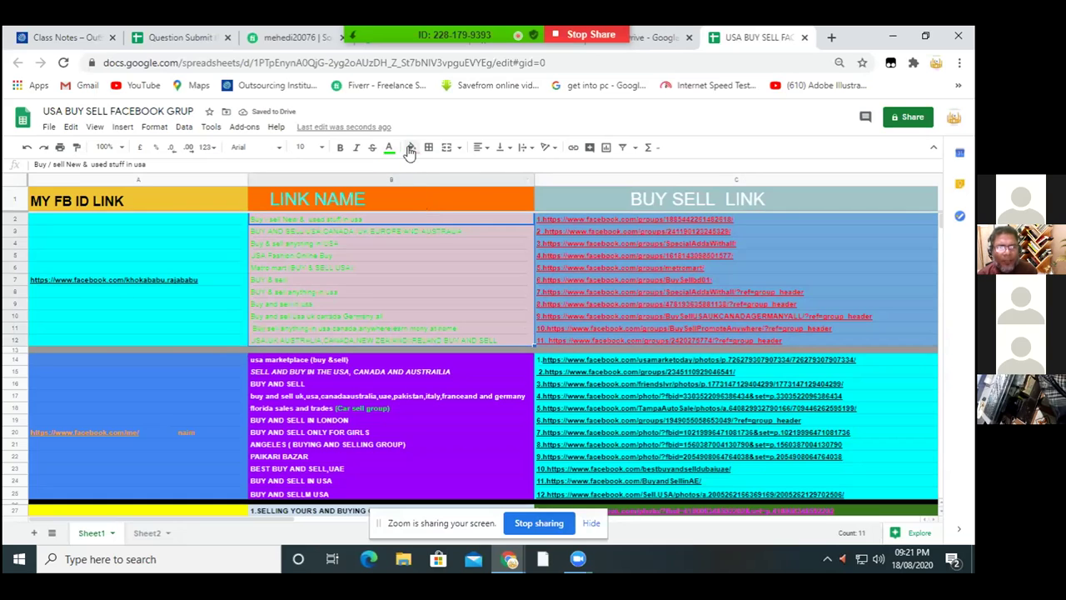
pyautogui.click(411, 147)
pyautogui.click(416, 224)
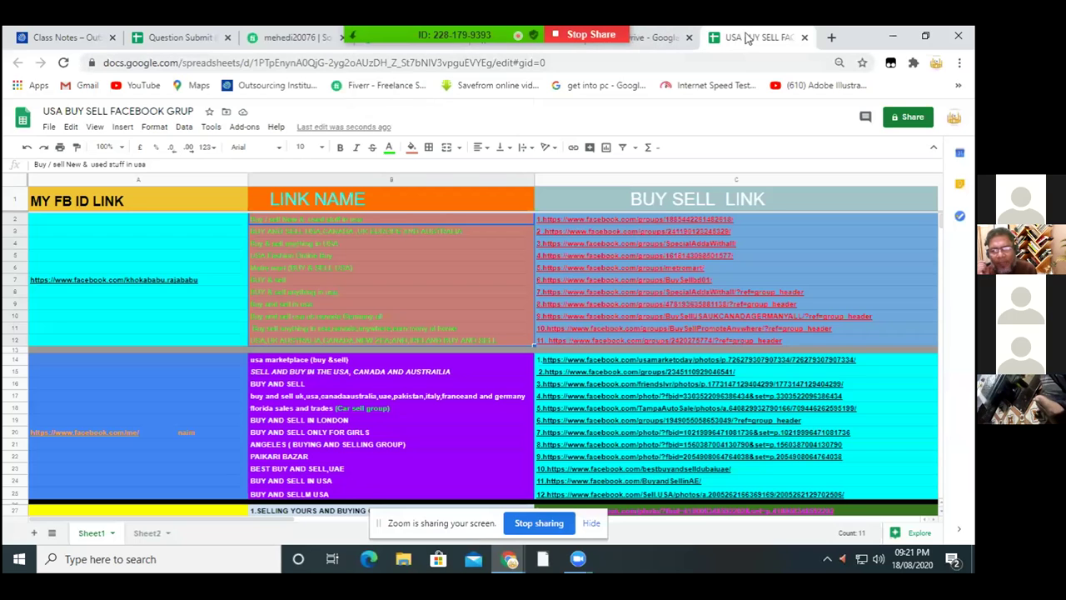
# - Return to the Fiverr seller profile and open its Buyer Requests page
pyautogui.click(658, 37)
pyautogui.click(474, 45)
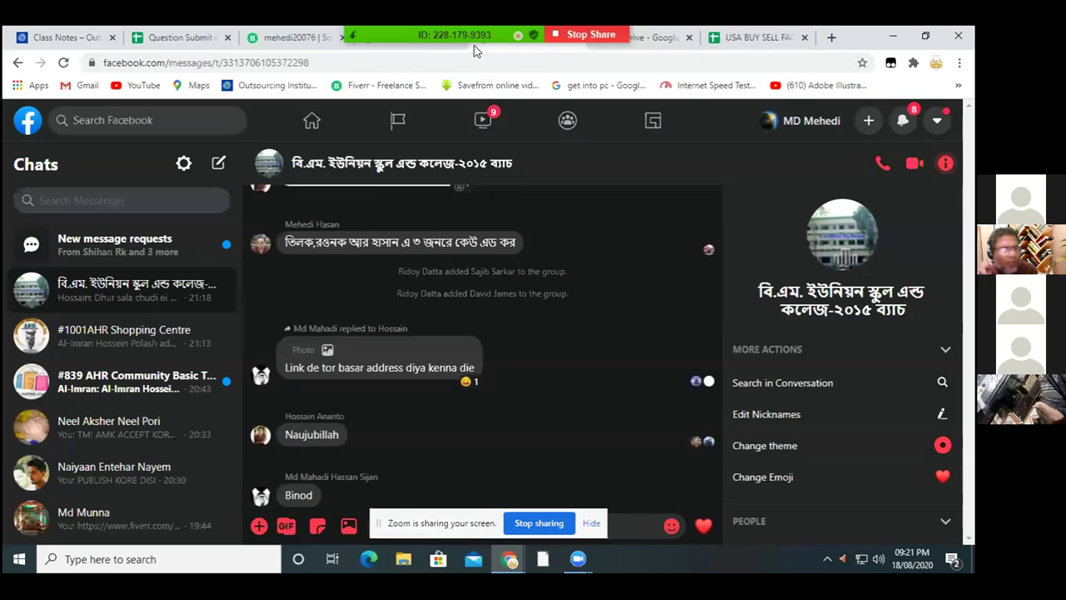
pyautogui.click(431, 47)
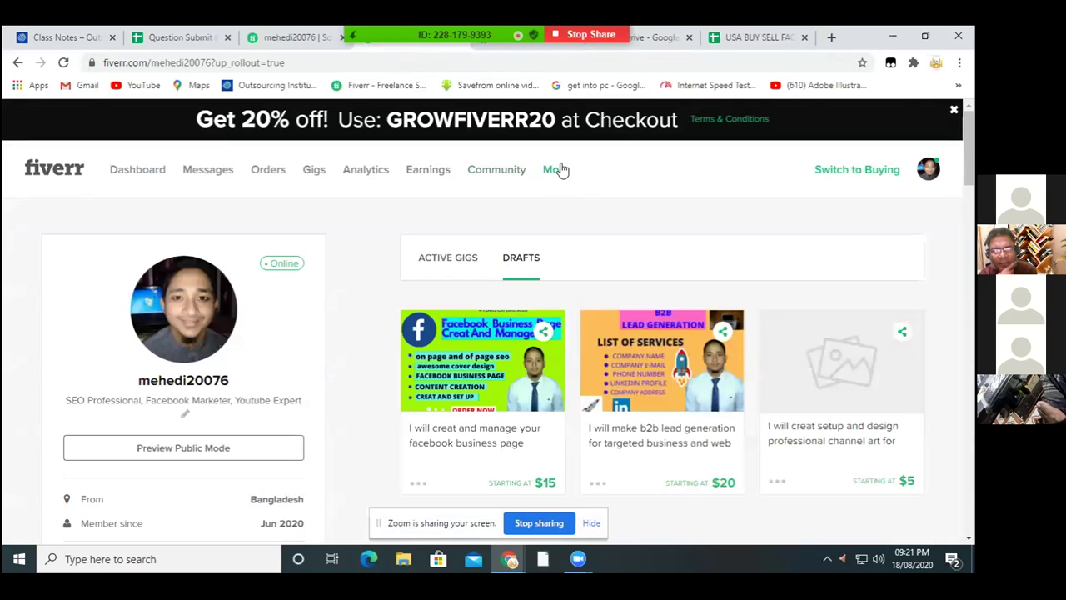
pyautogui.moveTo(561, 169)
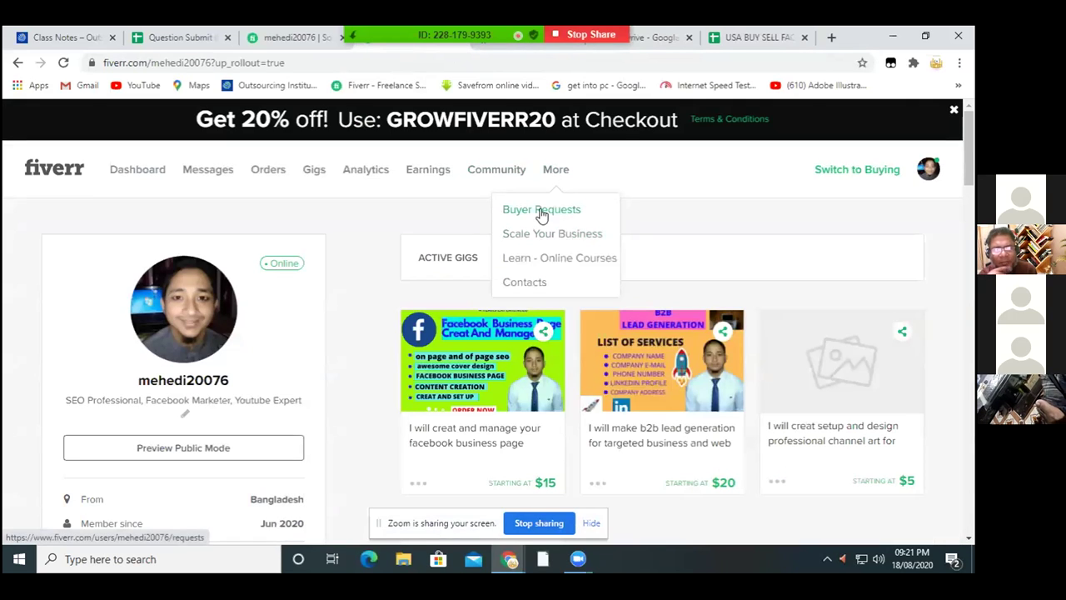
pyautogui.click(541, 211)
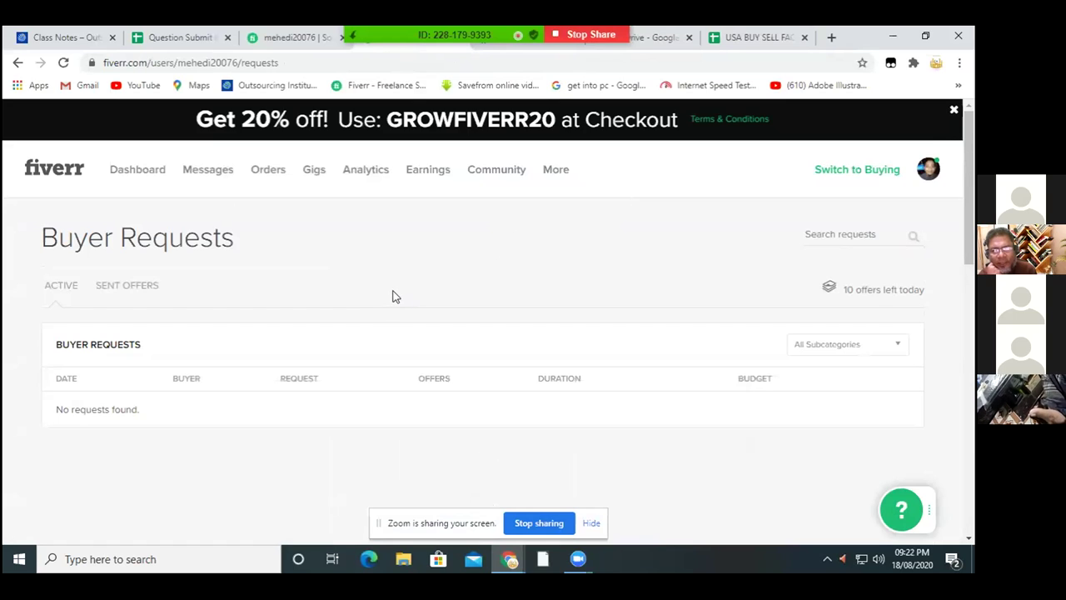
# - Look over the active list and the search field on the Buyer Requests page
pyautogui.scroll(-1, 396, 296)
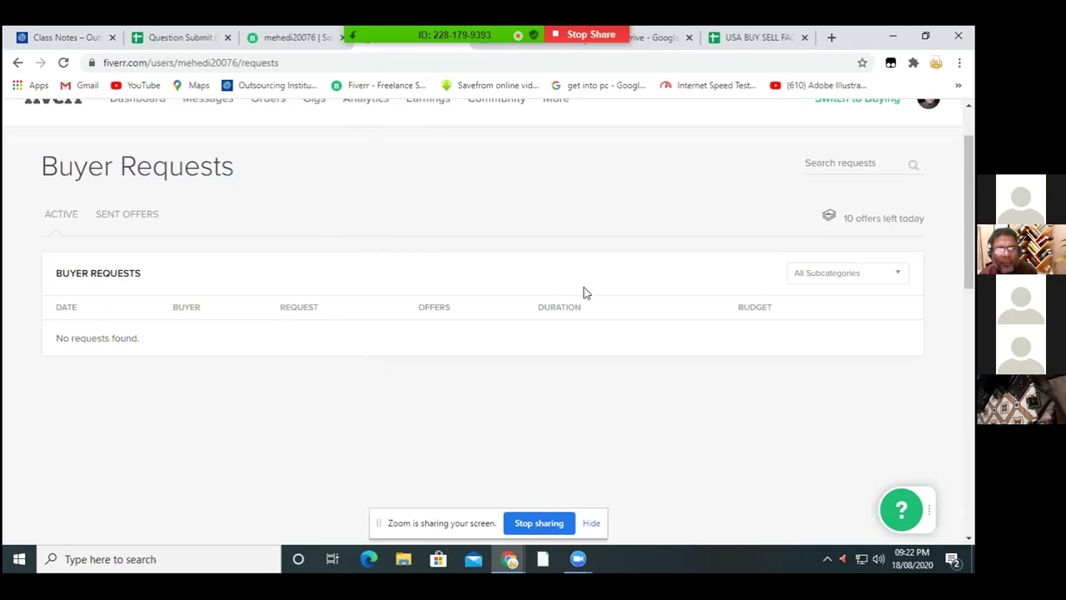
pyautogui.click(851, 164)
pyautogui.click(764, 174)
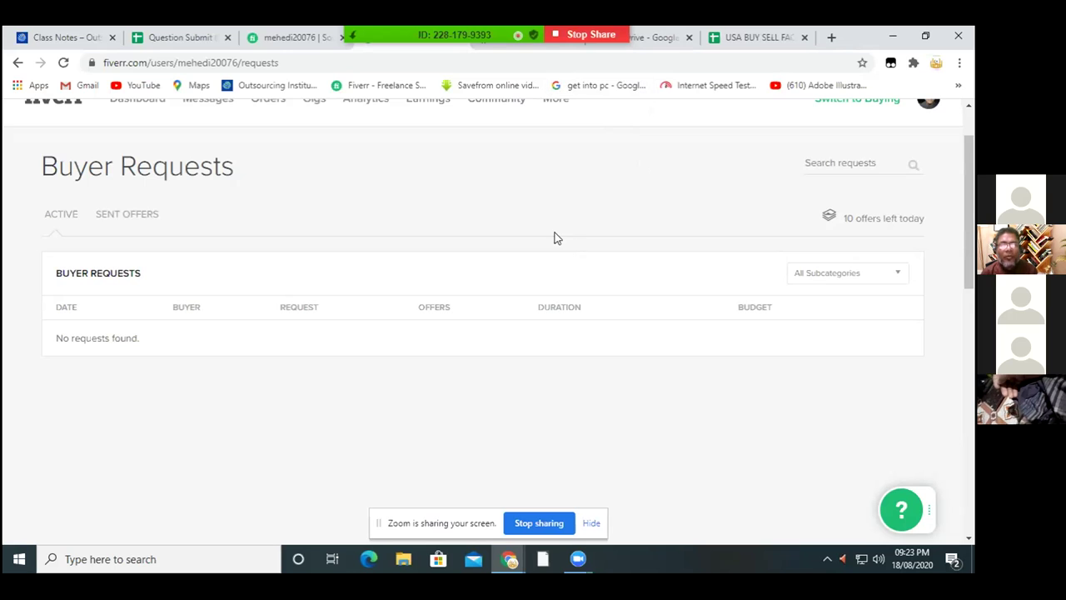
pyautogui.scroll(1, 557, 241)
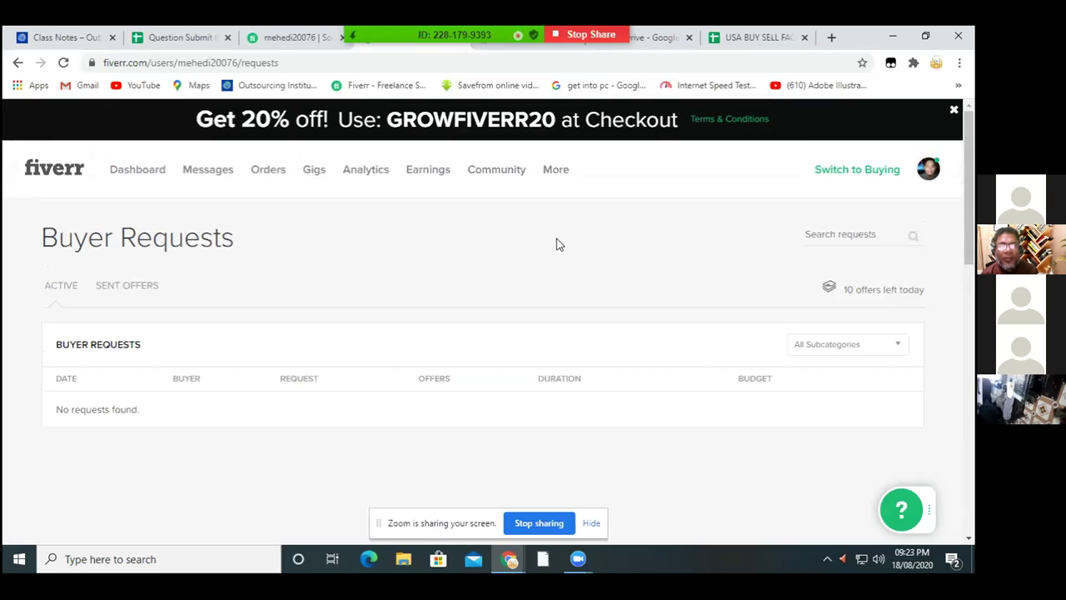
pyautogui.scroll(-1, 559, 243)
pyautogui.scroll(1, 559, 244)
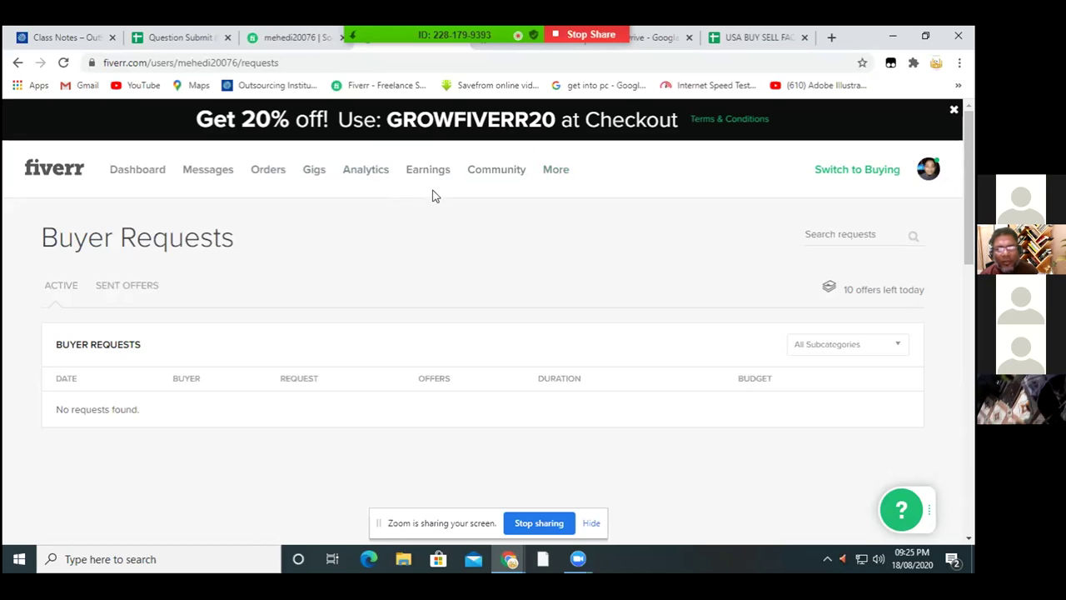
pyautogui.moveTo(553, 178)
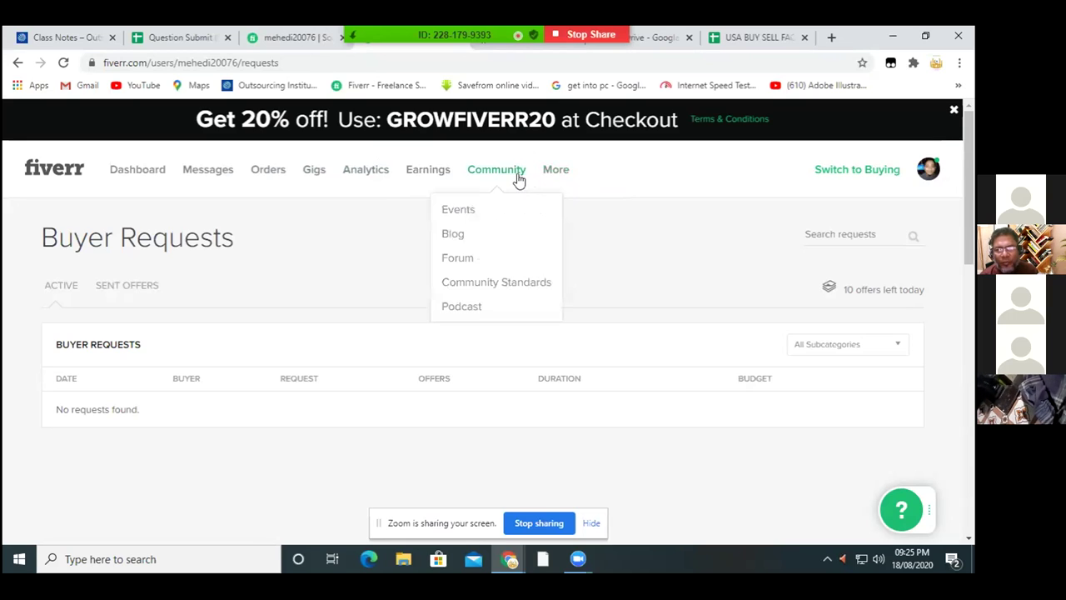
# - Look through the Fiverr account's Earnings, seller dashboard, message notifications and Manage Sales pages
pyautogui.click(423, 177)
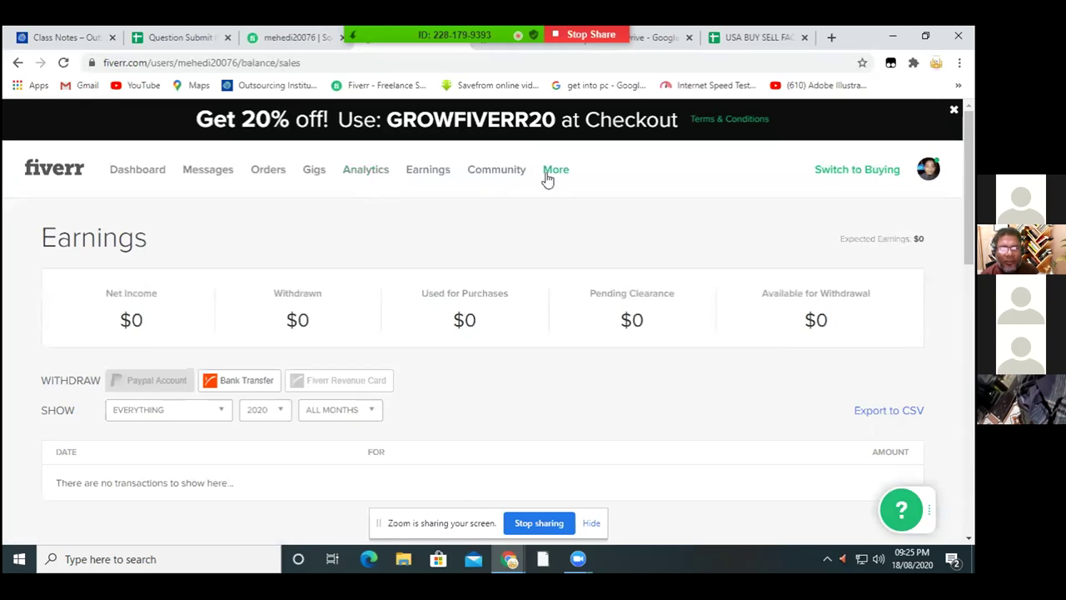
pyautogui.click(189, 181)
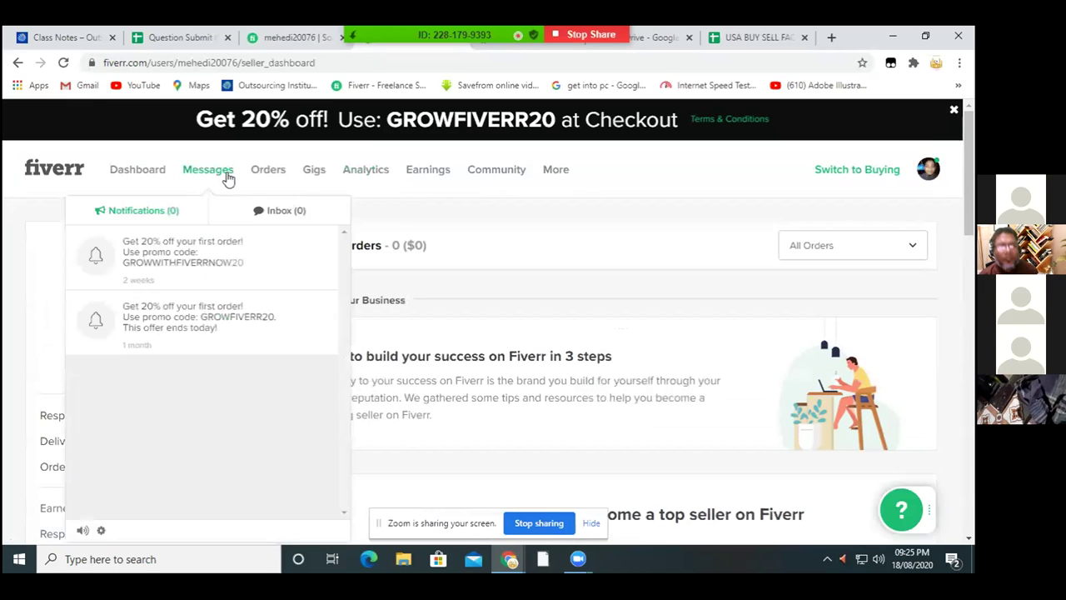
pyautogui.click(267, 178)
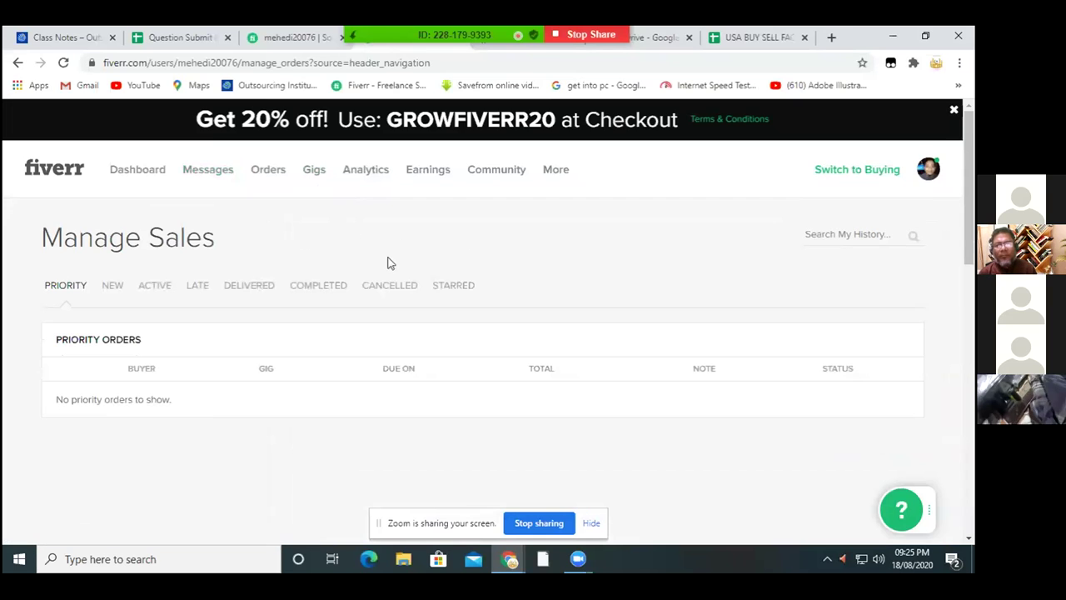
pyautogui.click(273, 180)
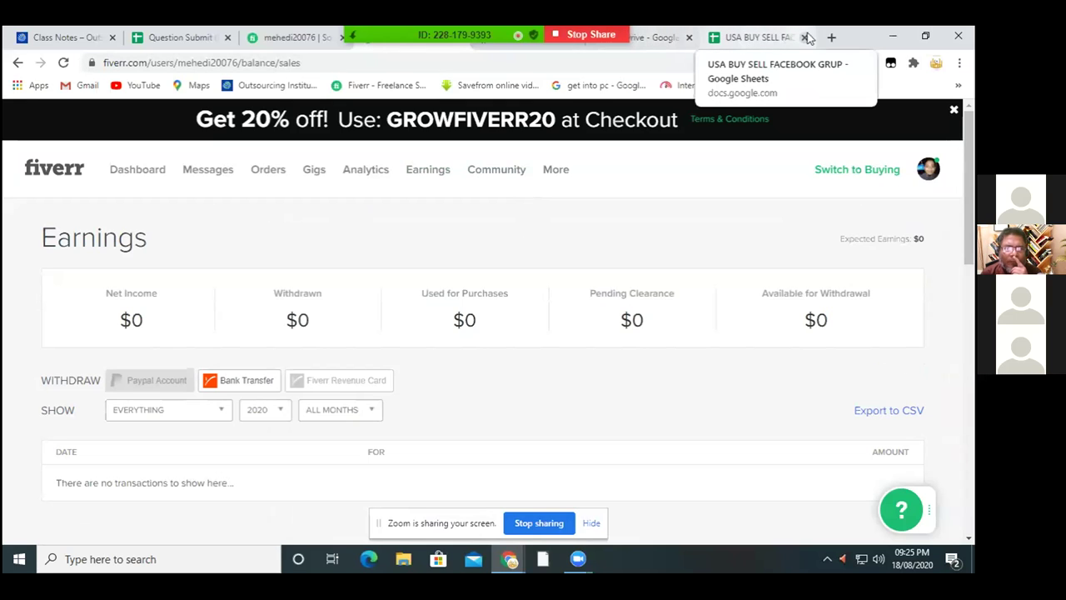
# - Open the bookmarked Outsourcing Institute site in a new tab and look through its home page posts
pyautogui.click(831, 38)
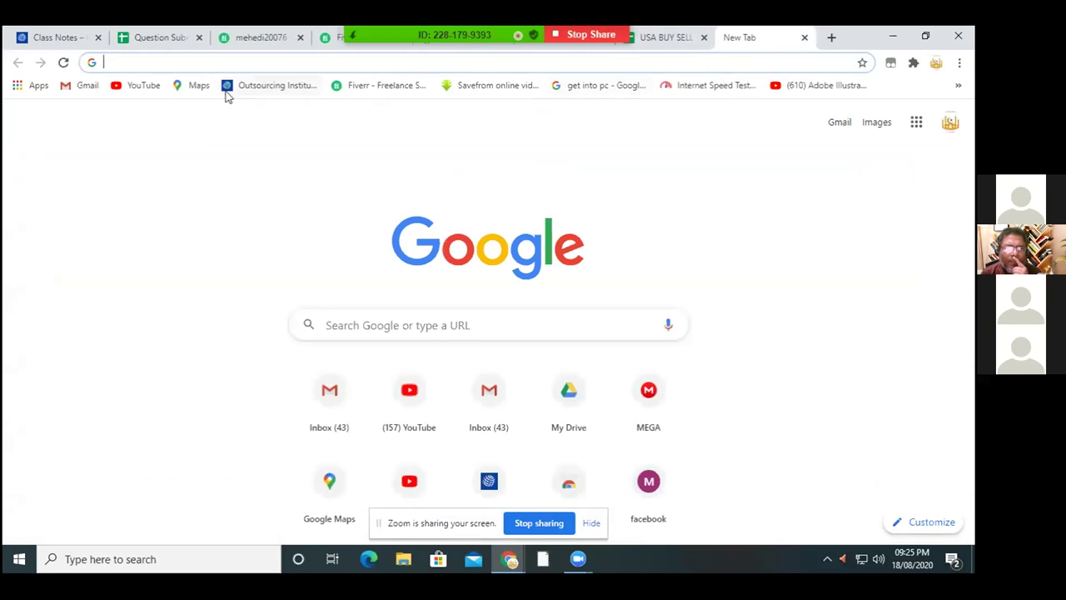
pyautogui.click(260, 89)
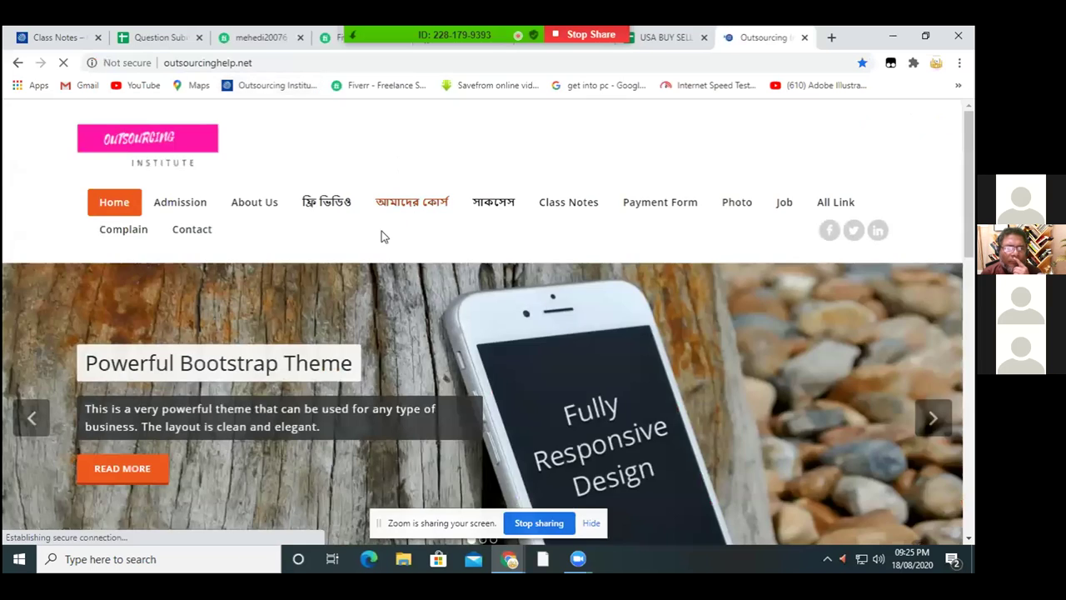
pyautogui.scroll(-8, 329, 403)
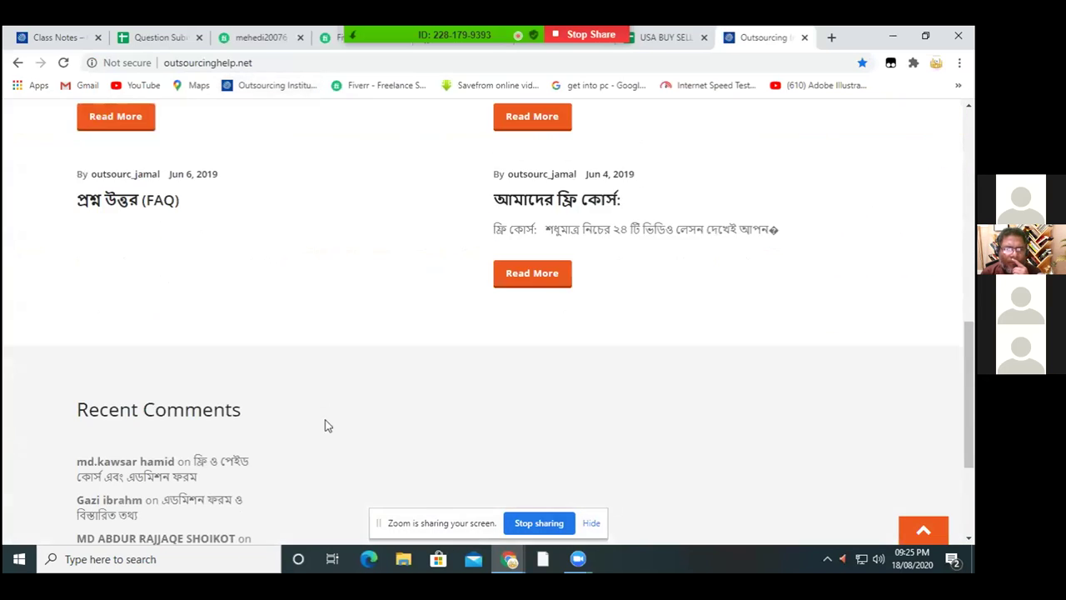
pyautogui.scroll(-3, 326, 426)
pyautogui.scroll(12, 331, 454)
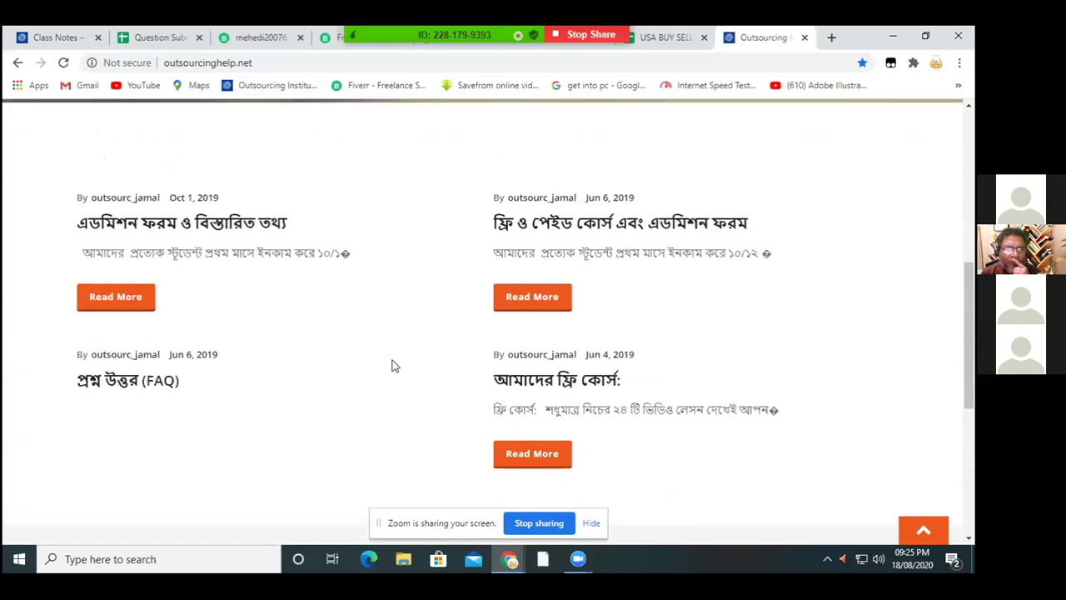
# - Open the site's Class Notes page and examine the Zoom room links for student group discussion
pyautogui.click(556, 151)
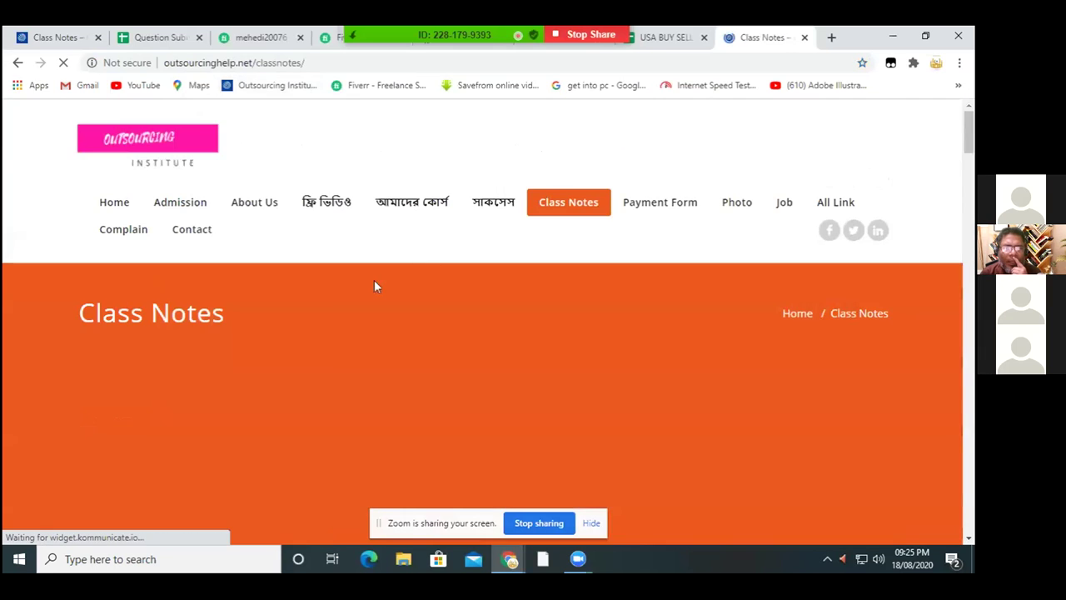
pyautogui.scroll(-5, 369, 295)
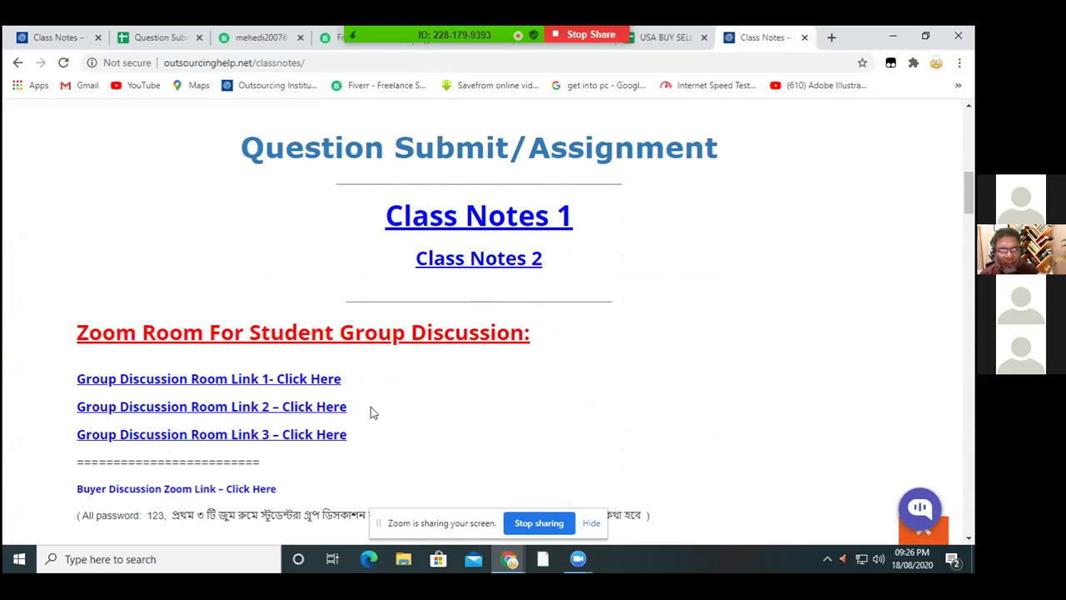
pyautogui.scroll(-3, 374, 412)
pyautogui.scroll(2, 607, 243)
pyautogui.scroll(-2, 583, 254)
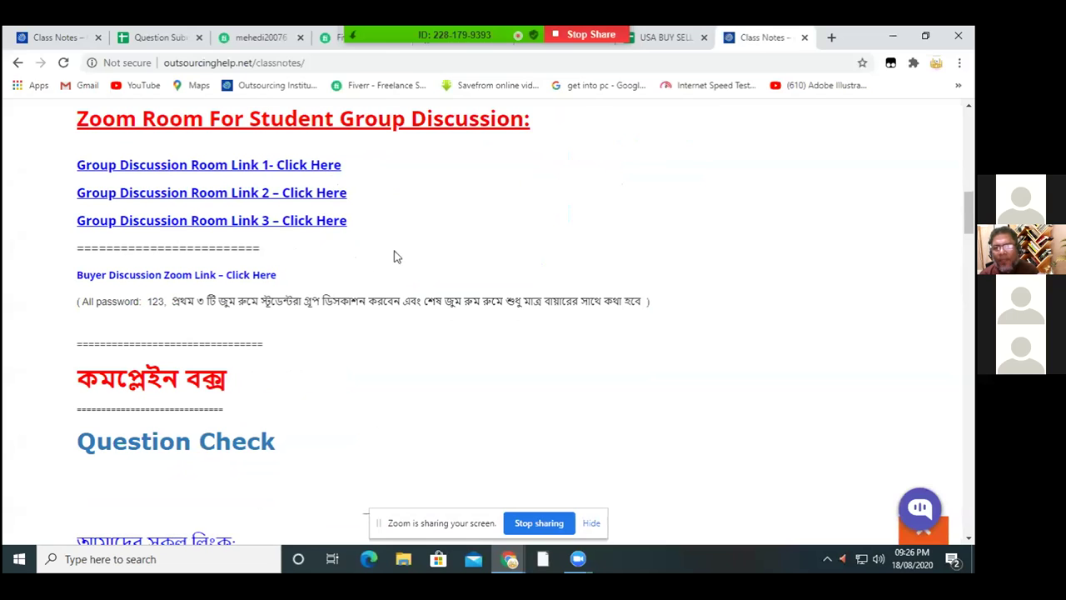
# - Check the open spreadsheet, Drive, Facebook chat and Fiverr Earnings tabs, return to the Fiverr seller profile and stop the screen share
pyautogui.click(660, 39)
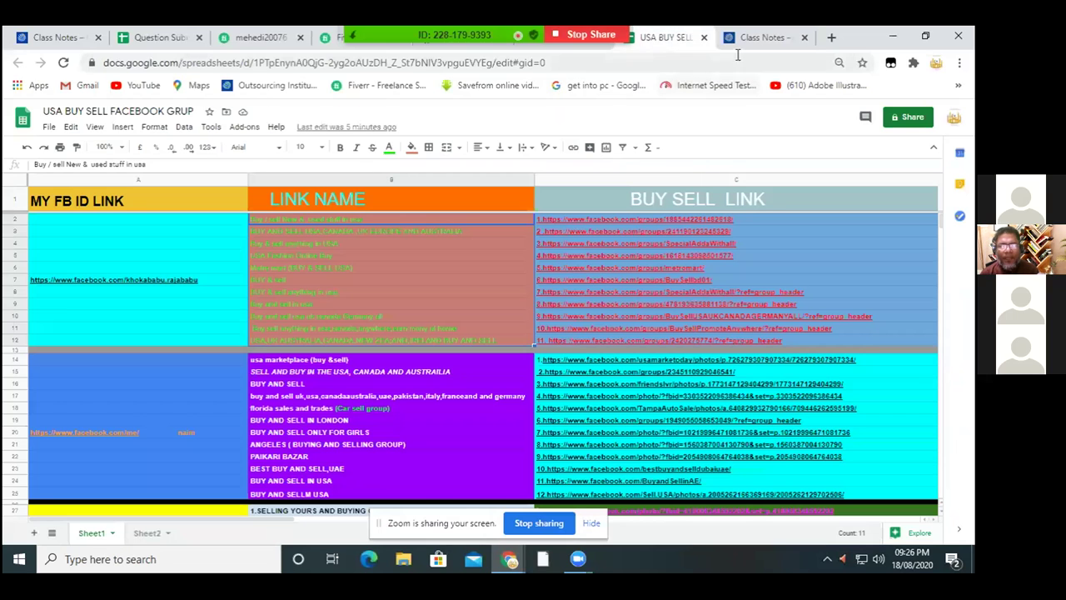
pyautogui.click(524, 45)
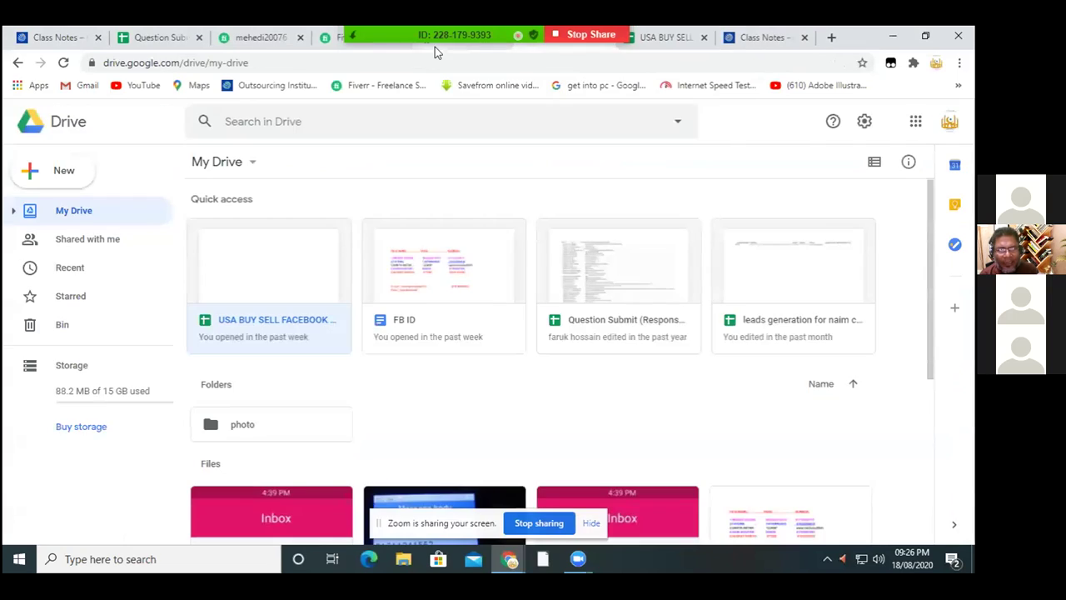
pyautogui.click(435, 47)
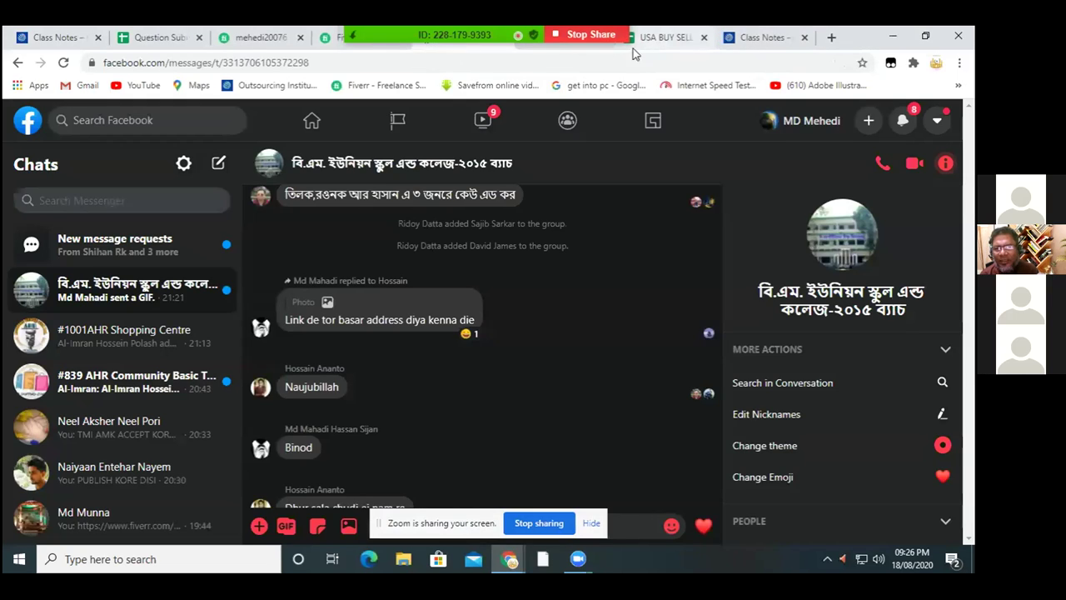
pyautogui.click(338, 50)
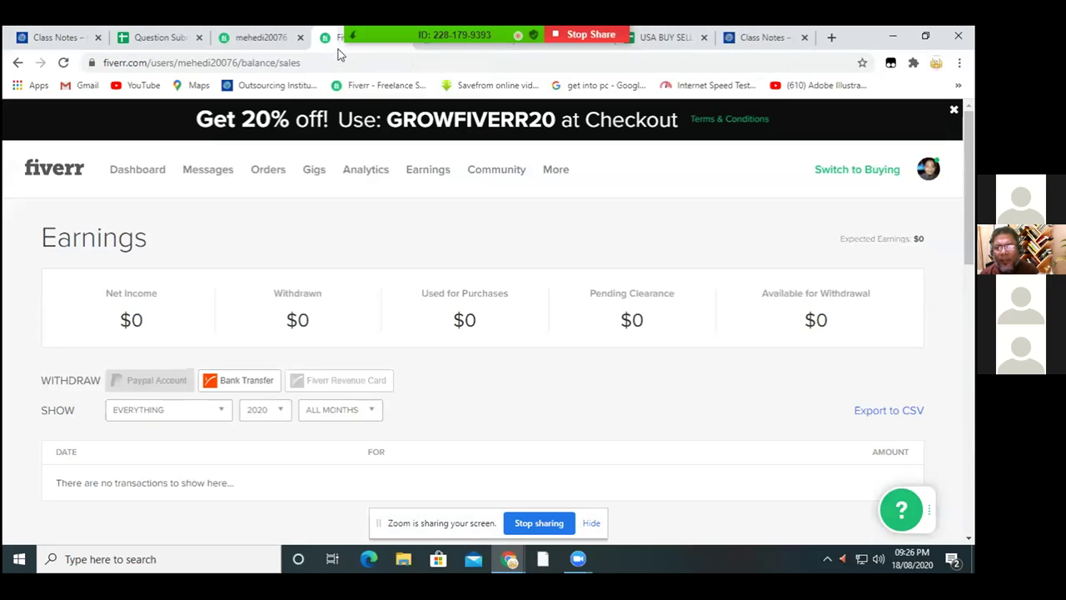
pyautogui.click(250, 40)
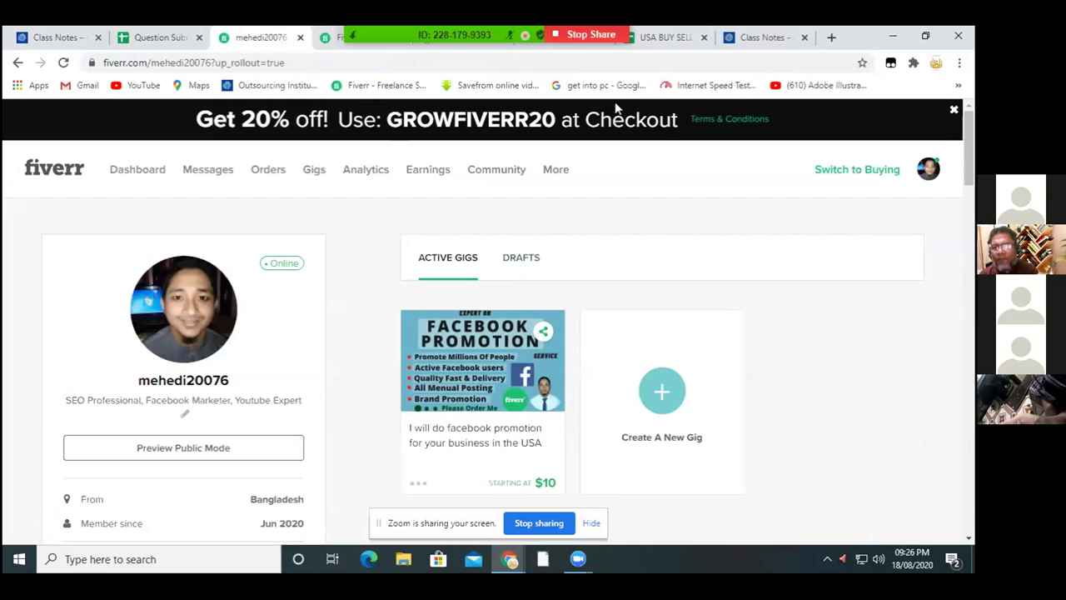
pyautogui.click(585, 36)
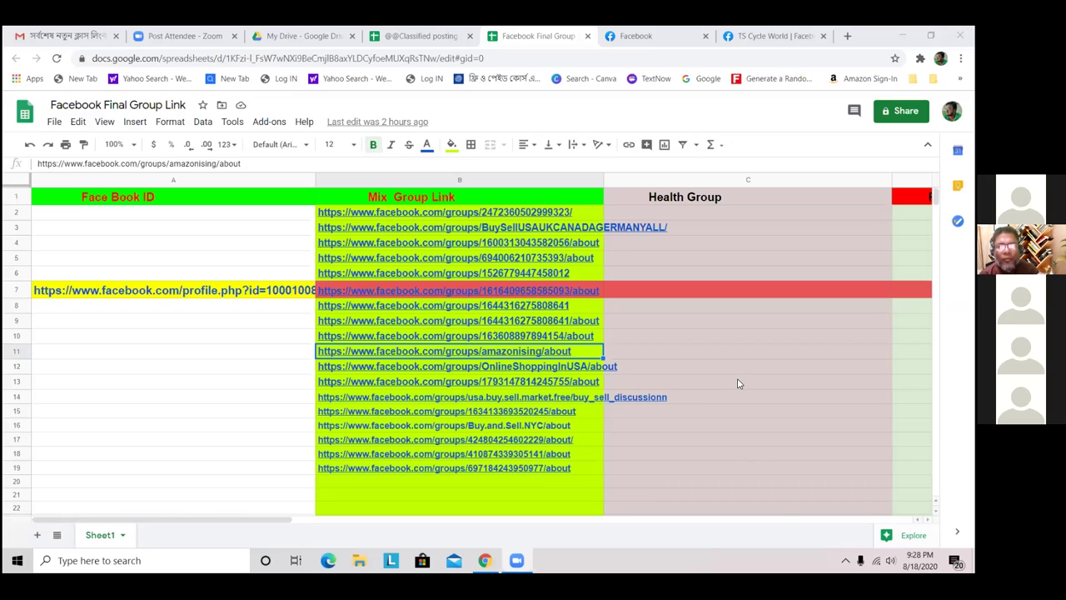
# - Examine the Mix Group Link entries in rows 2 to 19 of the Facebook Final Group Link sheet
pyautogui.moveTo(342, 458)
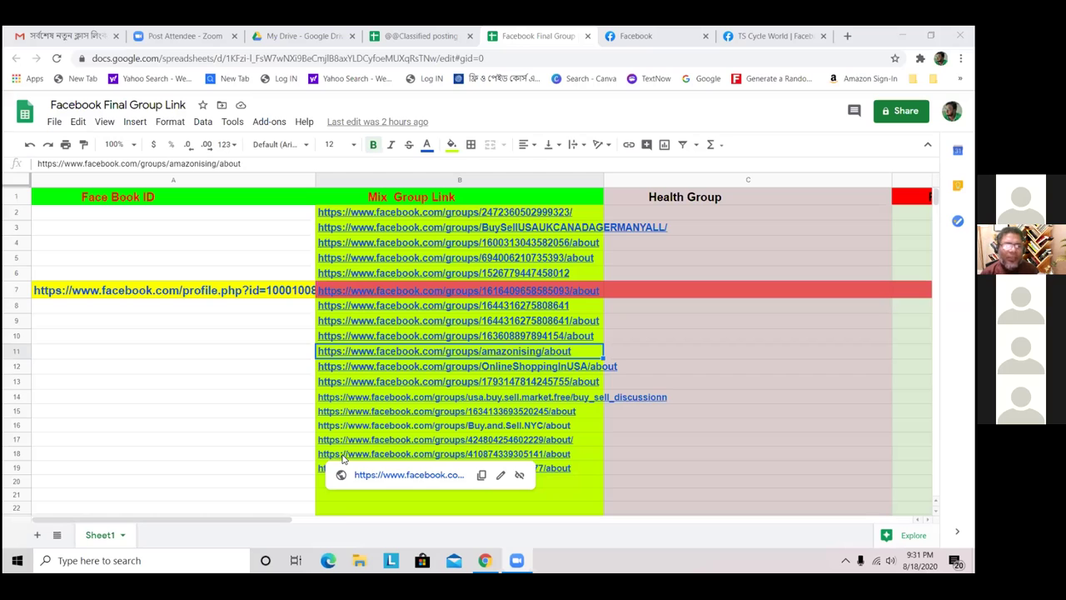
pyautogui.scroll(-2, 476, 230)
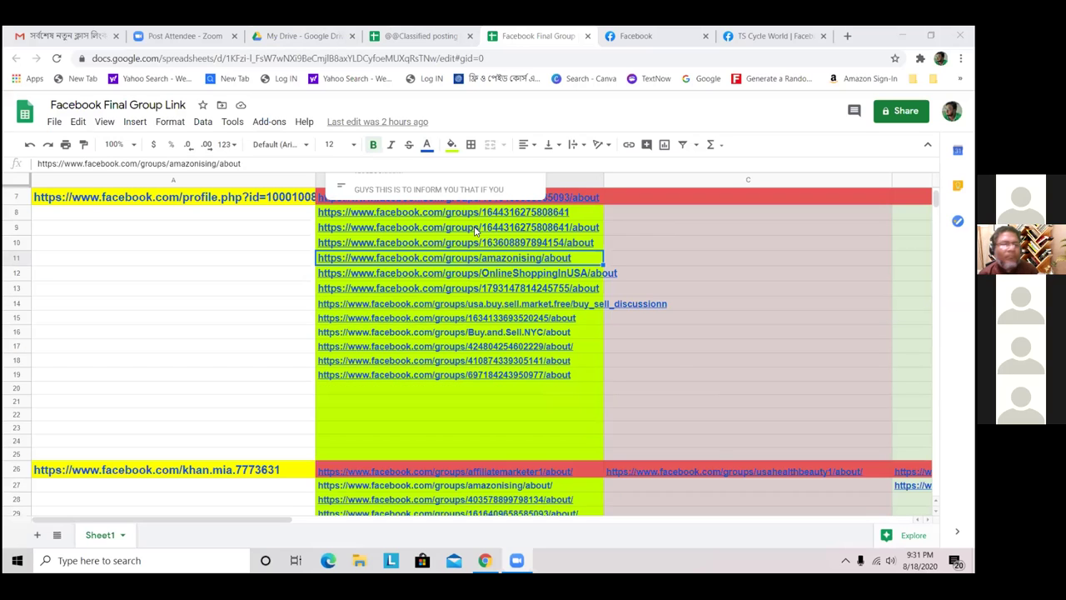
pyautogui.scroll(2, 476, 230)
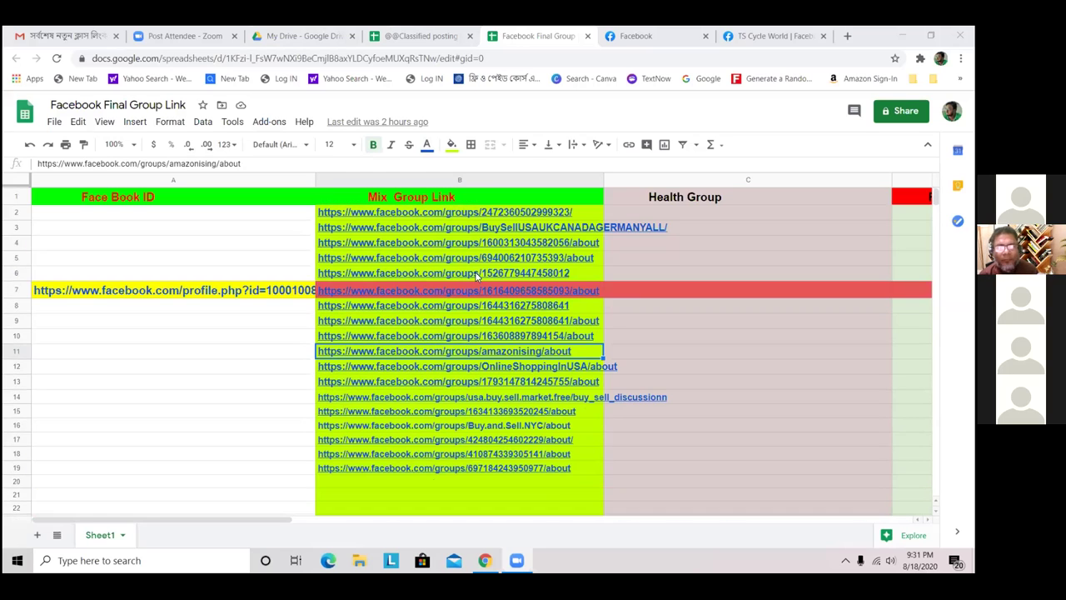
pyautogui.scroll(-1, 417, 225)
pyautogui.scroll(1, 420, 226)
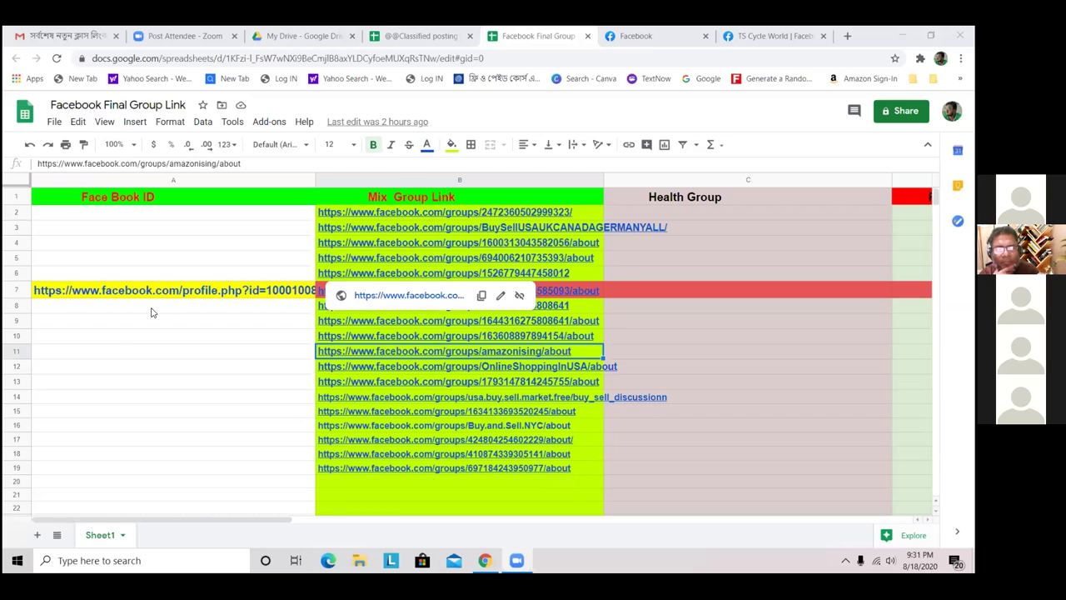
pyautogui.scroll(-1, 522, 355)
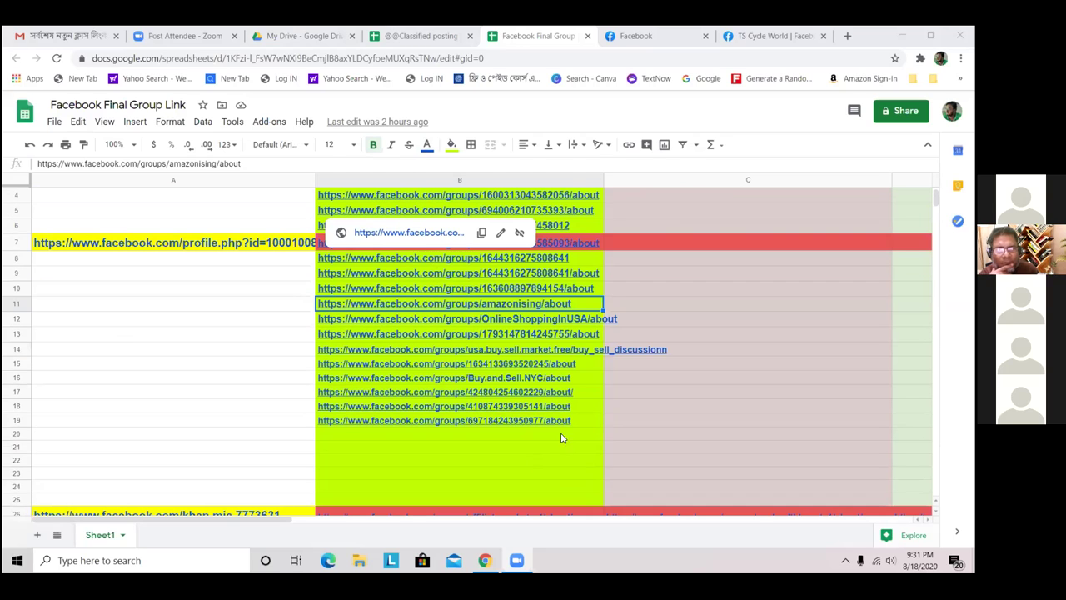
pyautogui.scroll(1, 518, 376)
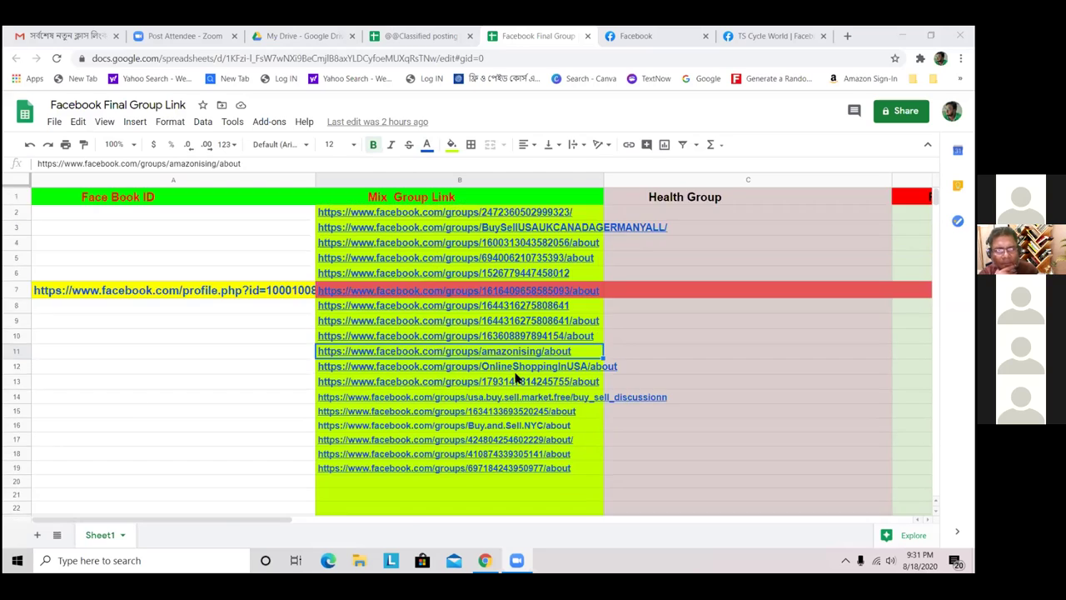
# - Review how the sheet arranges group links under each Facebook ID, down to the section at row 45
pyautogui.moveTo(517, 376)
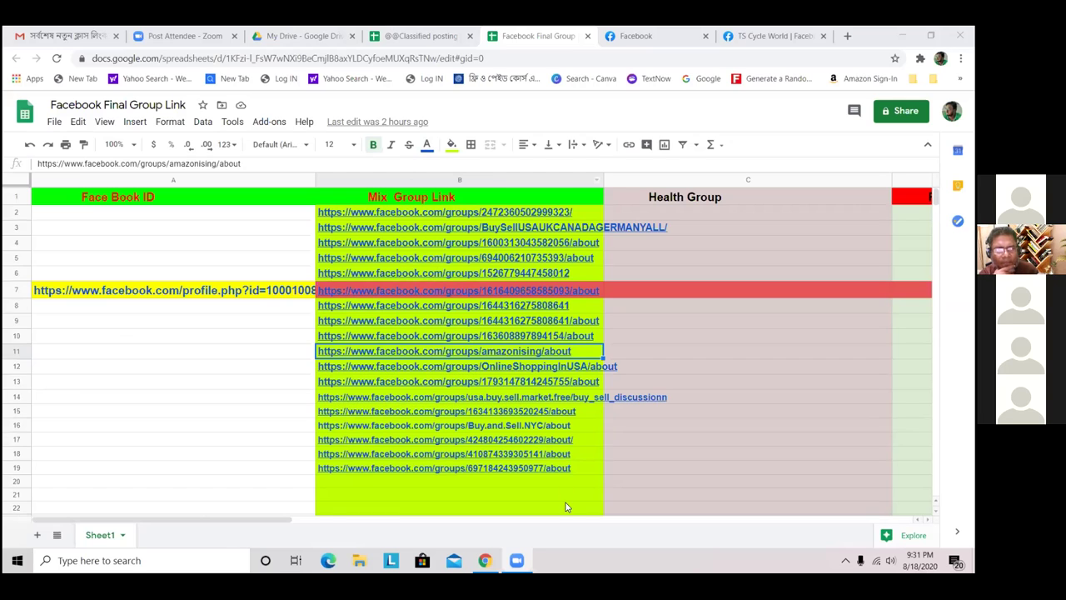
pyautogui.scroll(-2, 583, 479)
pyautogui.moveTo(583, 475)
pyautogui.scroll(-6, 583, 475)
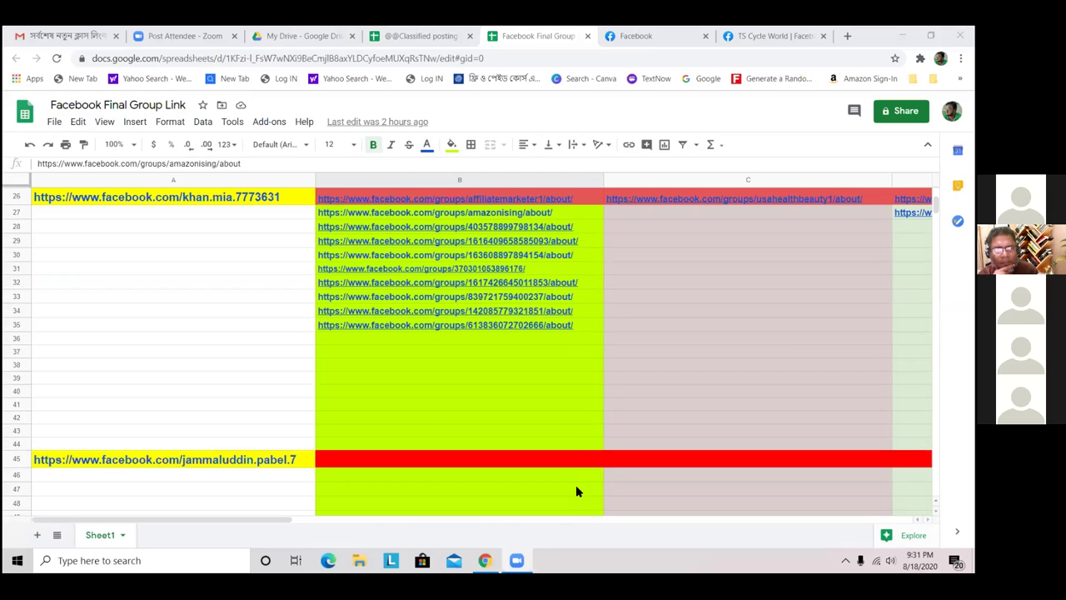
pyautogui.scroll(6, 575, 488)
pyautogui.scroll(1, 269, 527)
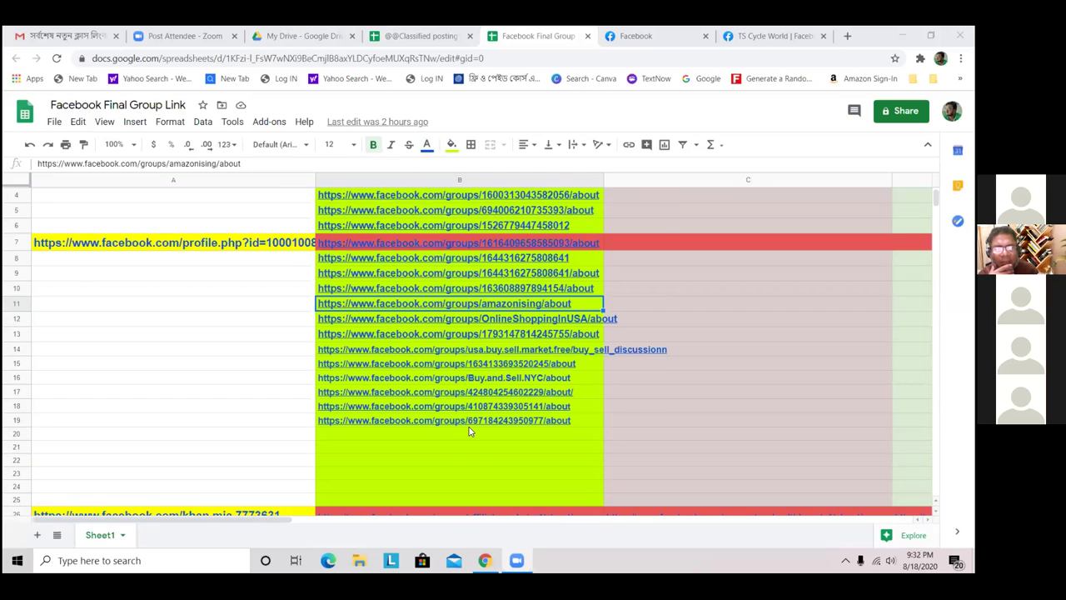
pyautogui.scroll(1, 467, 429)
pyautogui.moveTo(469, 431)
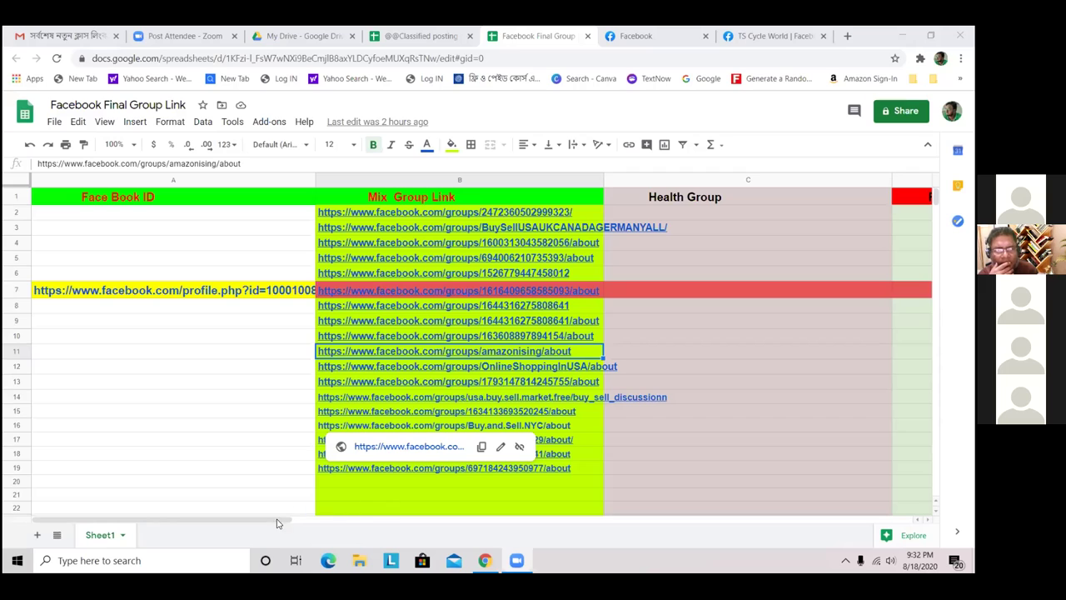
pyautogui.moveTo(315, 526); pyautogui.dragTo(396, 525)
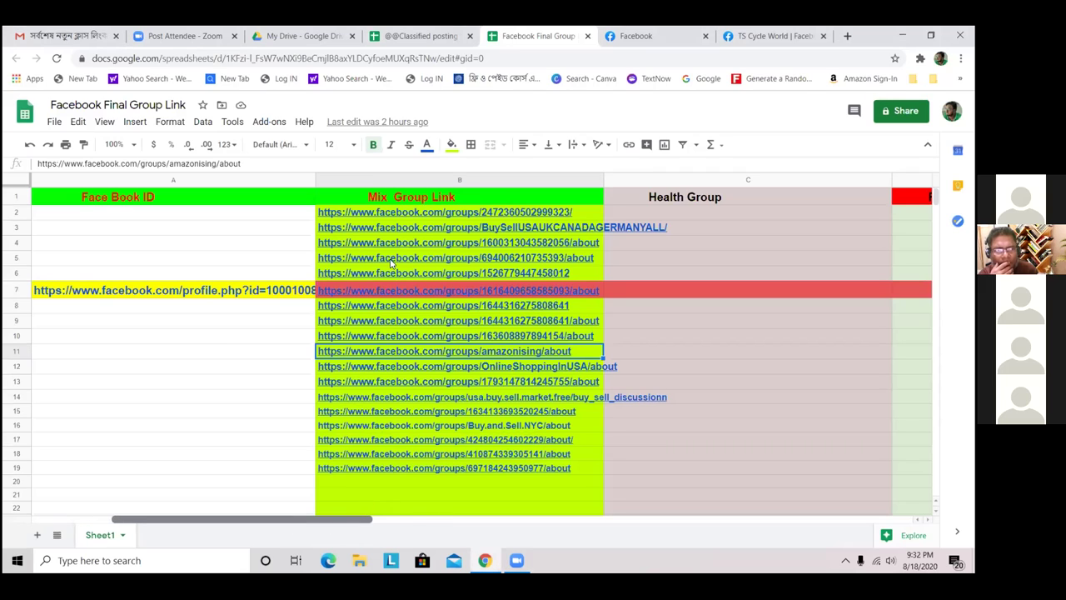
pyautogui.moveTo(425, 224)
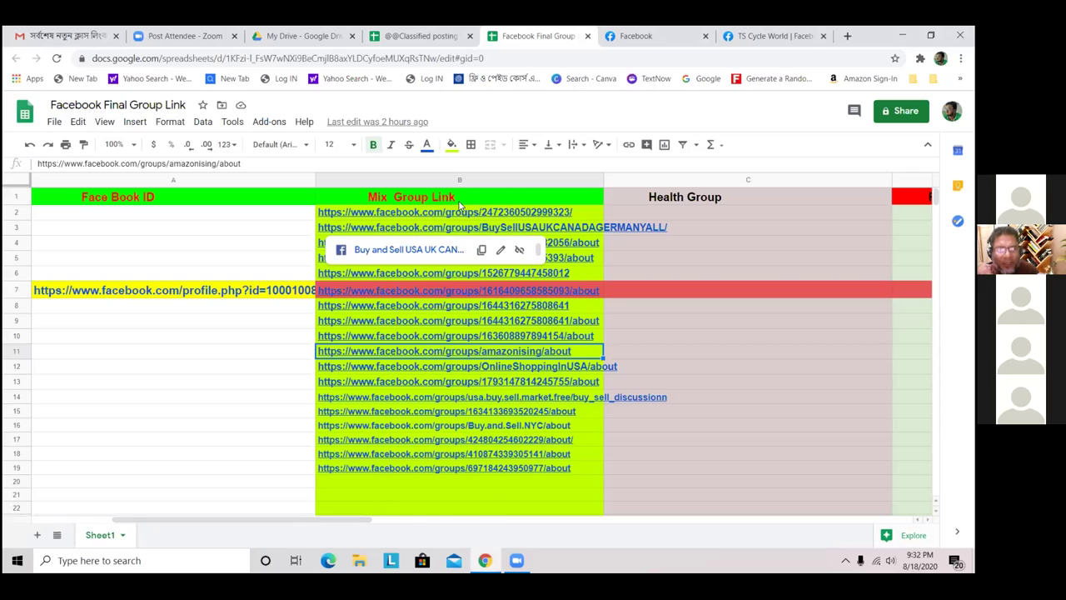
# - Copy the first Mix Group Link from cell B2 and open it in a new browser tab
pyautogui.click(572, 214)
pyautogui.click(482, 235)
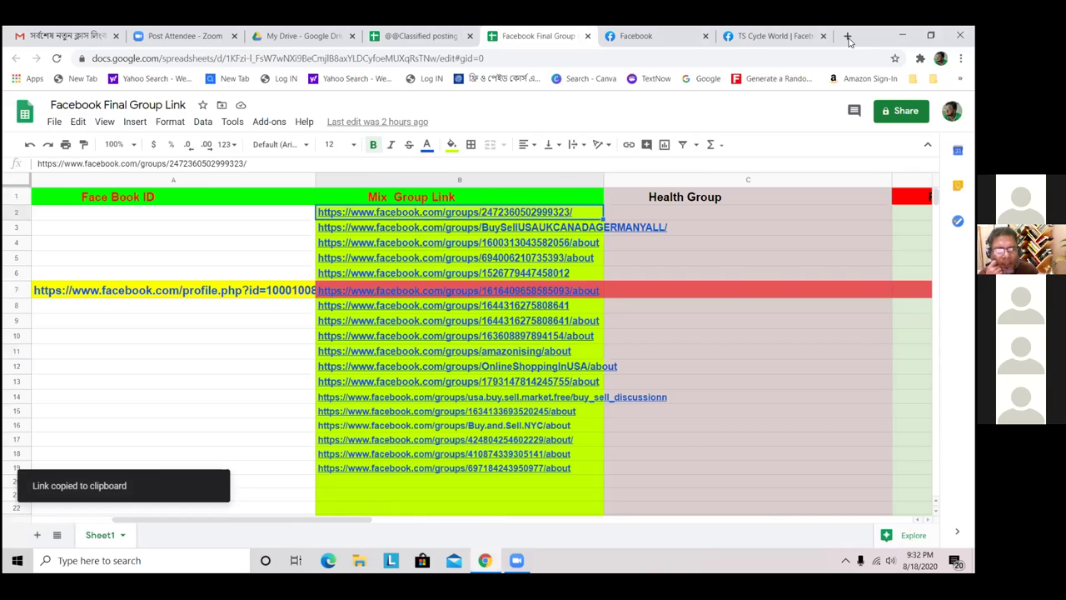
pyautogui.hotkey('ctrl', 't')
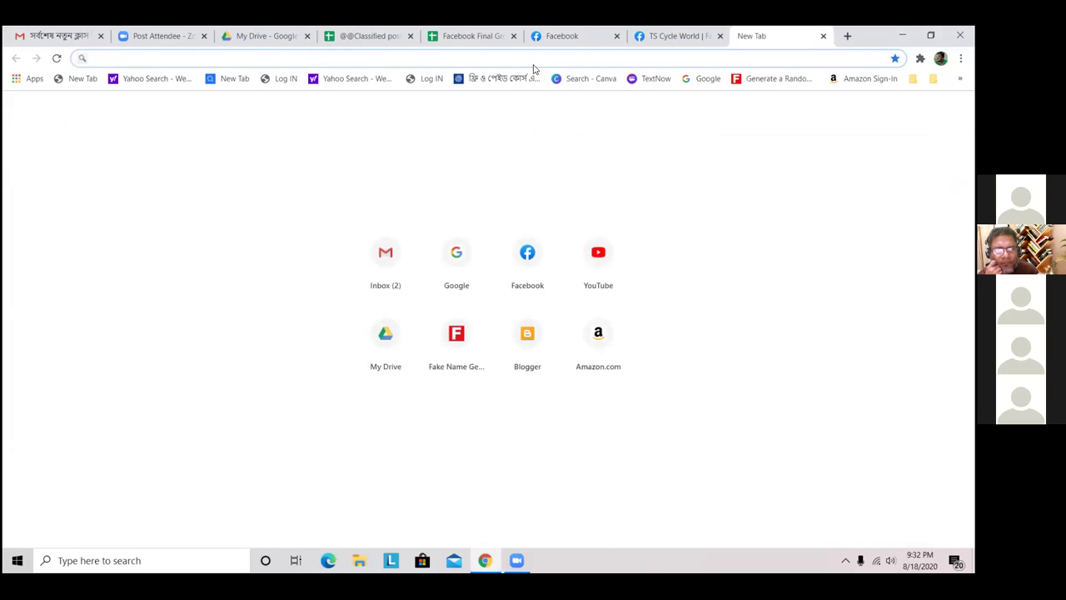
pyautogui.rightClick(522, 59)
pyautogui.click(573, 159)
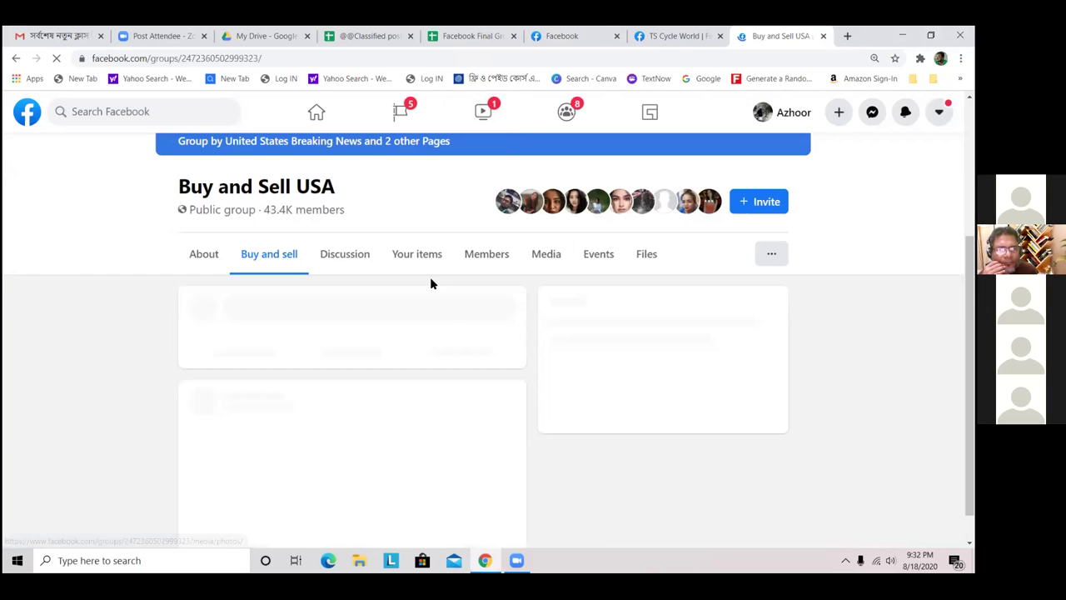
# - Look over the Buy and Sell USA group's details and top listings
pyautogui.scroll(-2, 274, 310)
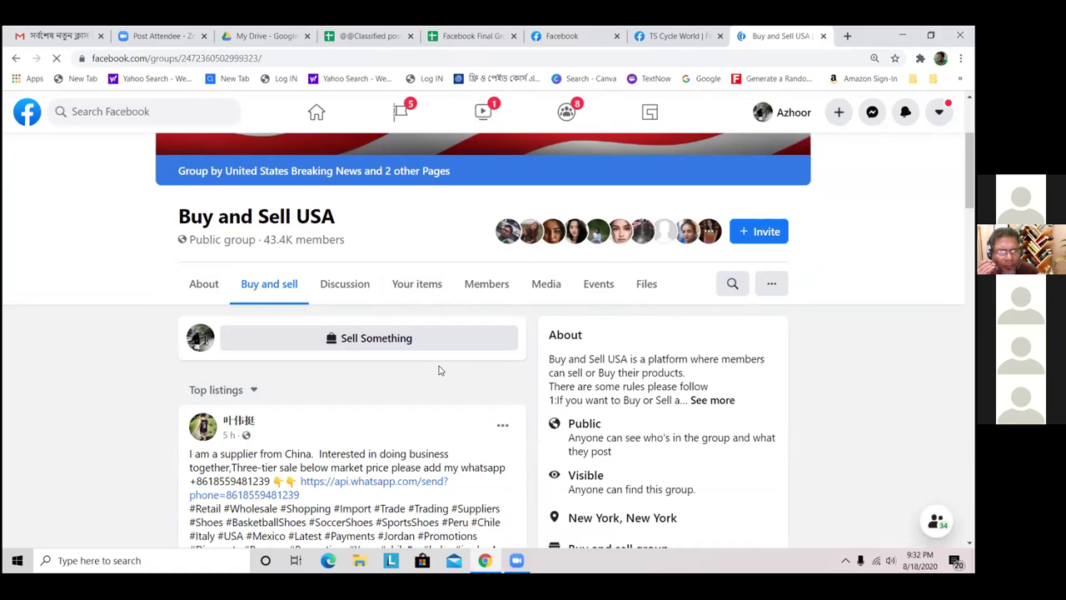
pyautogui.scroll(-2, 440, 370)
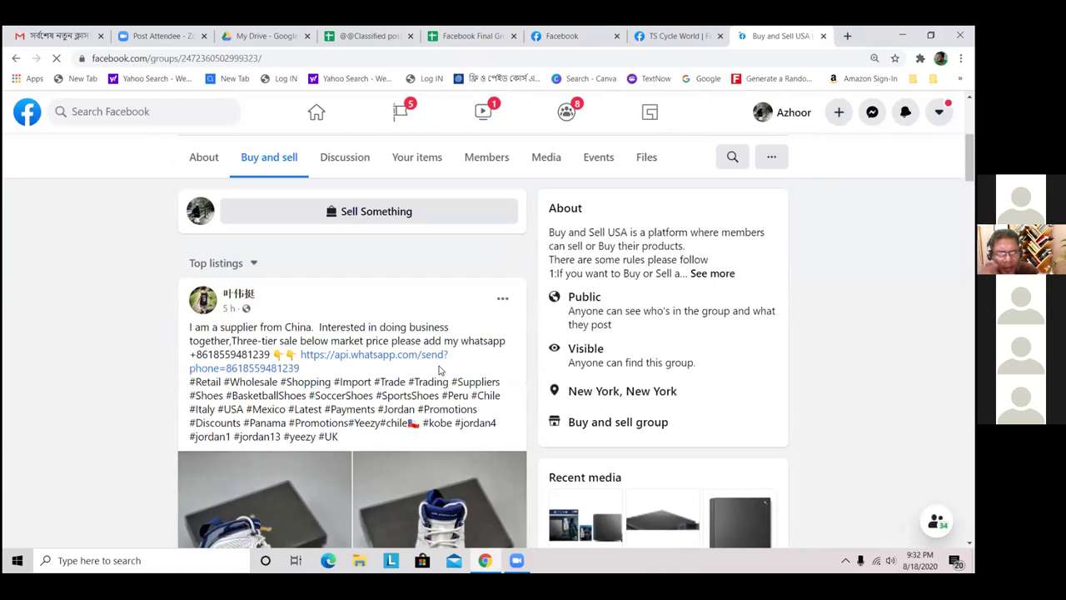
pyautogui.scroll(-1, 441, 370)
pyautogui.scroll(3, 441, 369)
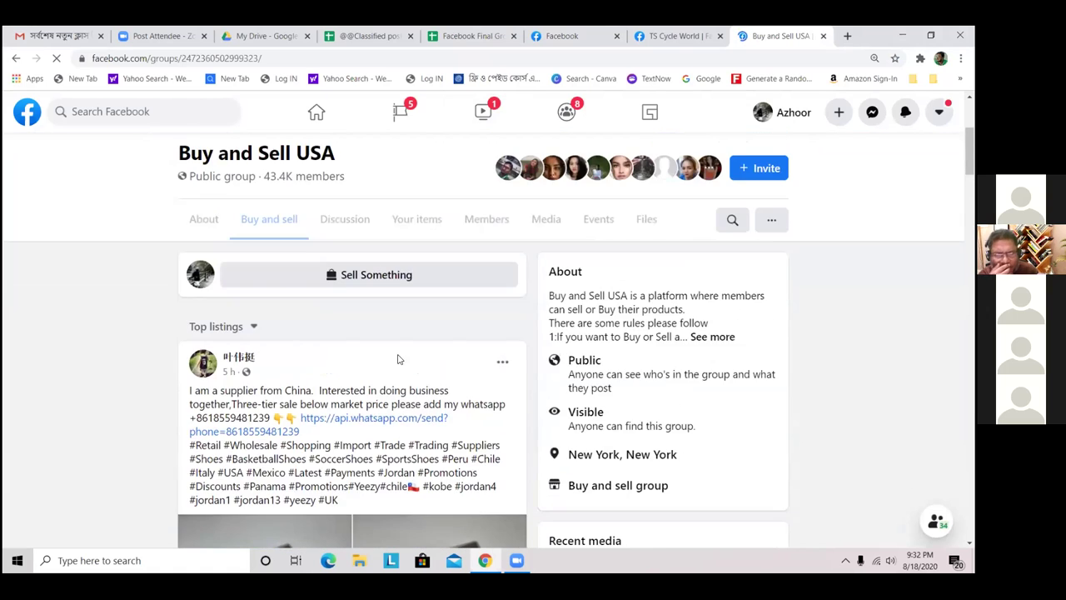
# - Open the Buy and Sell USA group's member list and examine its member total and its admins and moderators
pyautogui.click(470, 294)
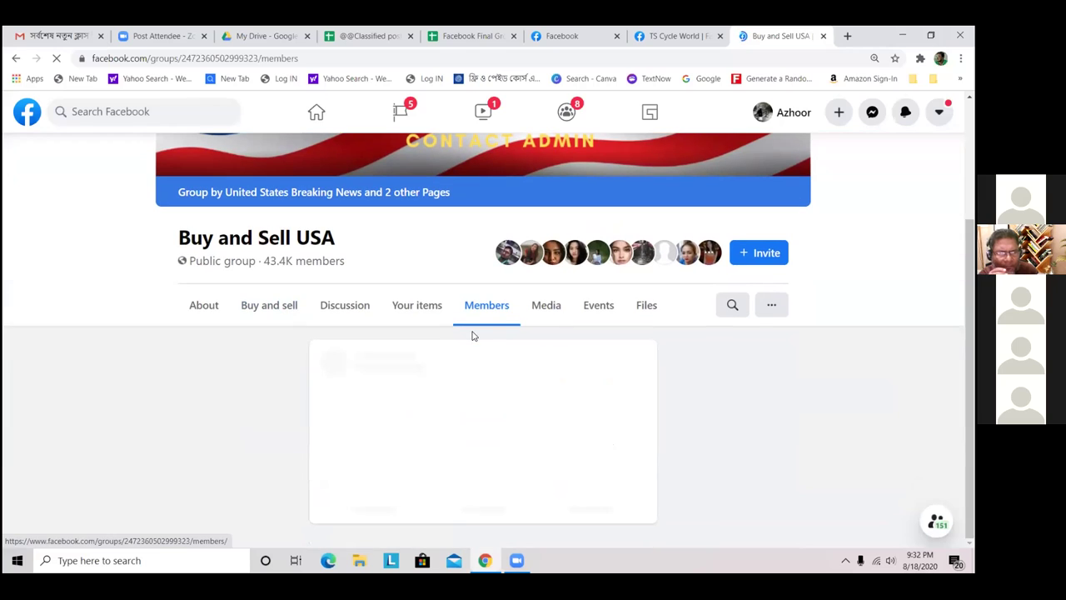
pyautogui.scroll(-2, 543, 326)
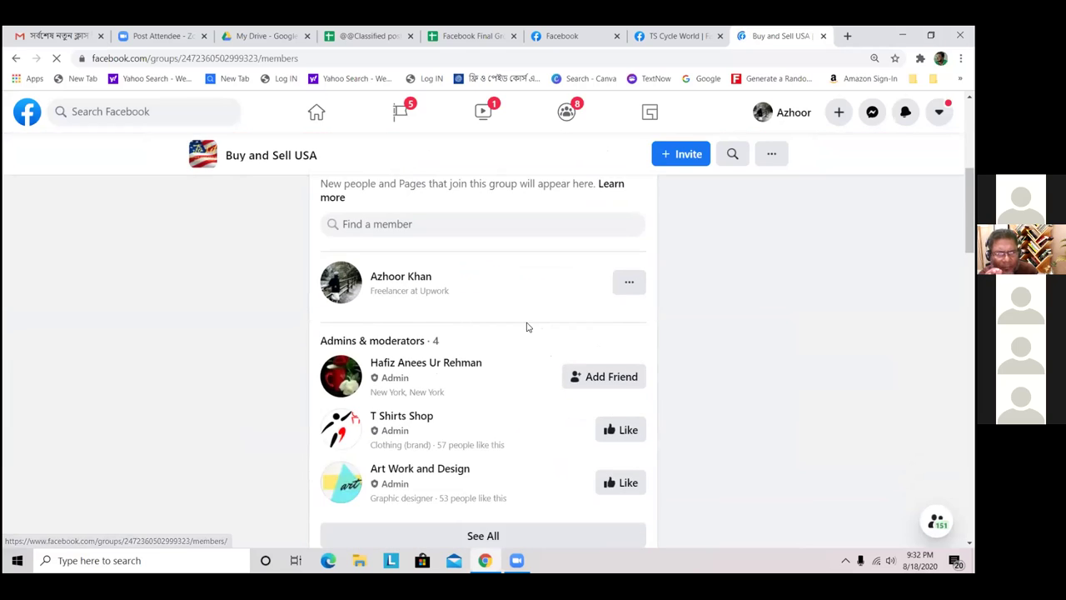
pyautogui.scroll(2, 527, 327)
pyautogui.moveTo(384, 297); pyautogui.dragTo(409, 295)
pyautogui.click(449, 291)
pyautogui.scroll(-1, 454, 296)
pyautogui.scroll(-2, 458, 304)
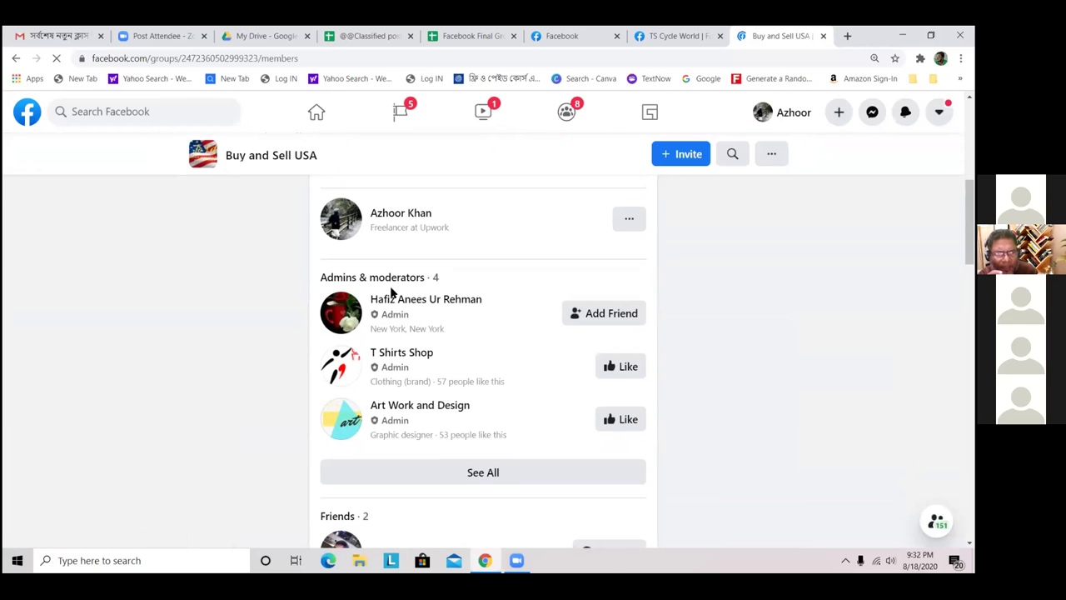
pyautogui.moveTo(431, 411)
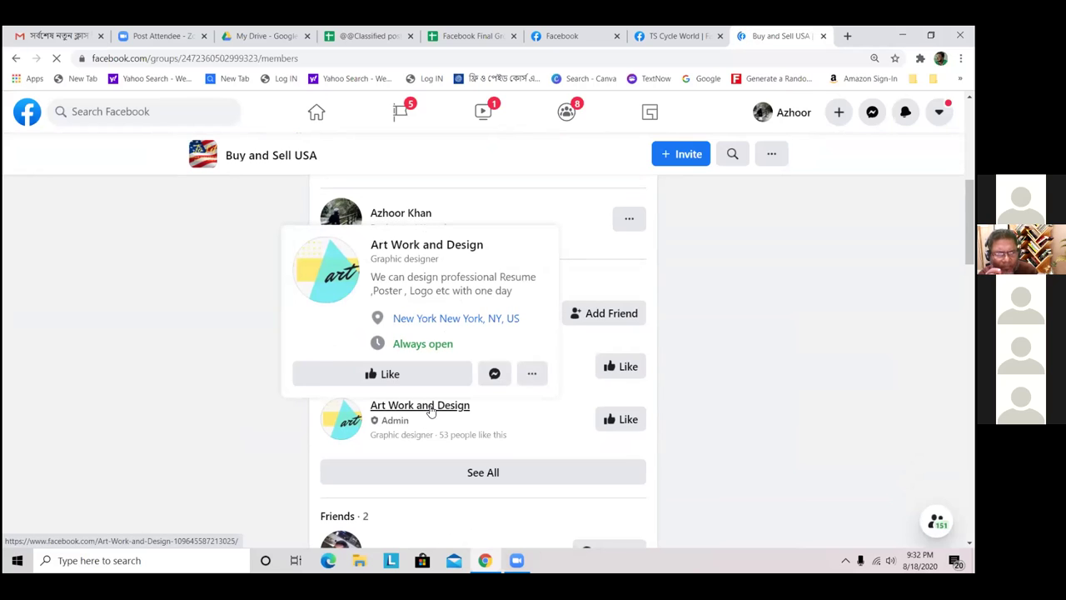
pyautogui.moveTo(406, 305)
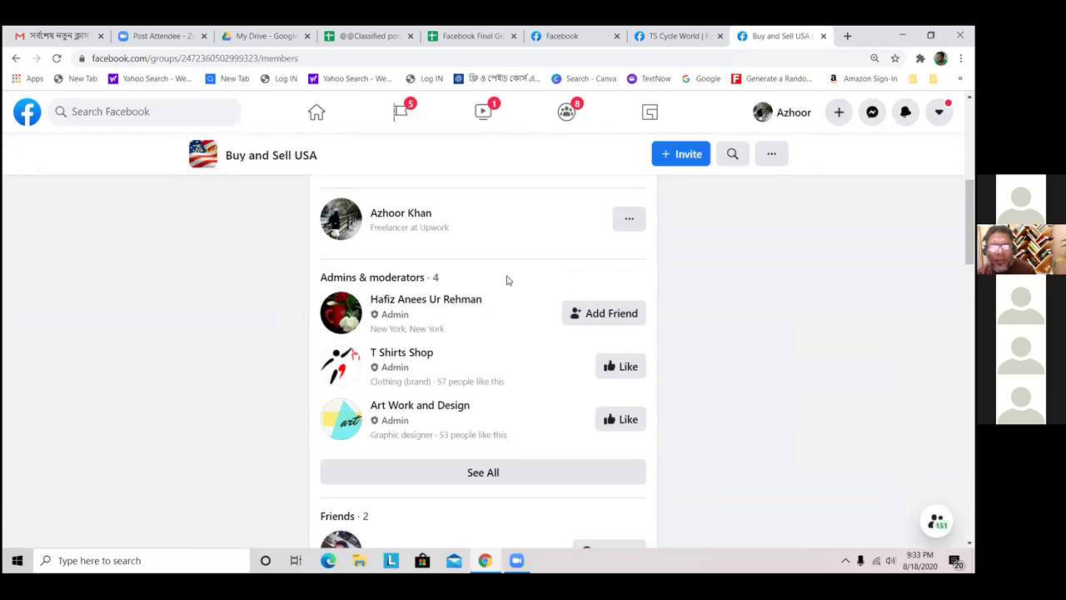
pyautogui.scroll(2, 512, 282)
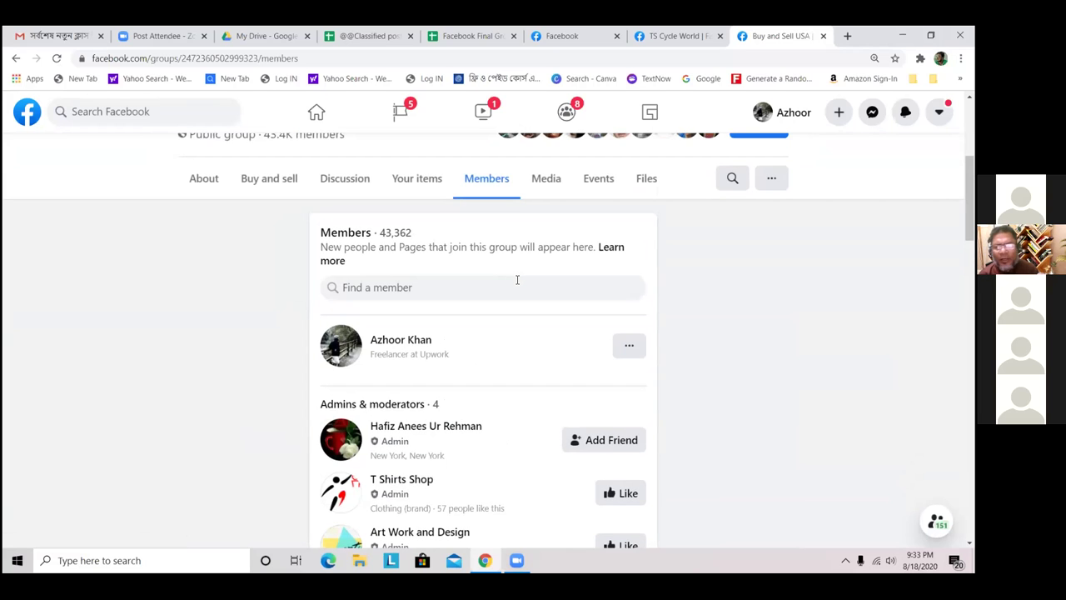
pyautogui.scroll(3, 516, 280)
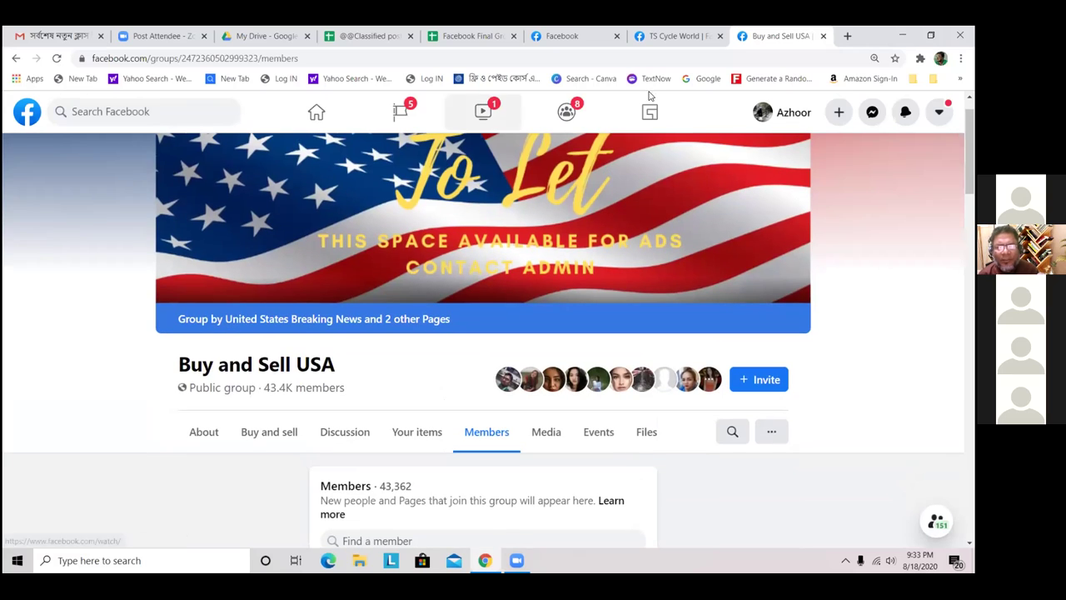